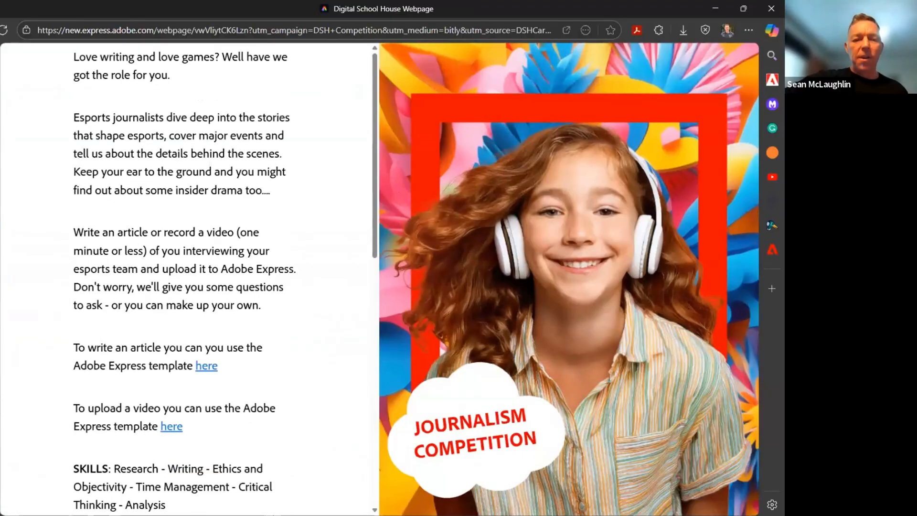
Switch to the School-profile Chrome window showing the Creative Careers Competition webpage
{"action": "scroll", "coordinate": [380, 279], "scroll_direction": "down", "scroll_amount": 8}
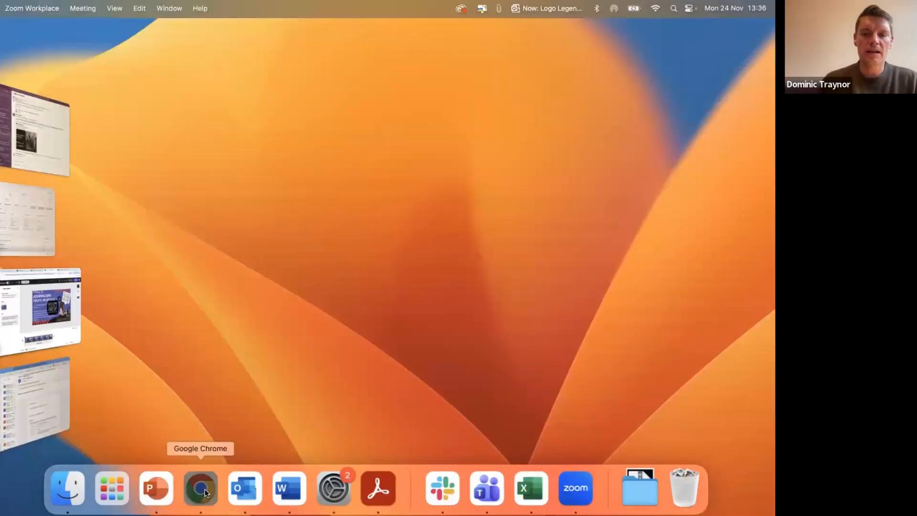
{"action": "left_click", "coordinate": [205, 488]}
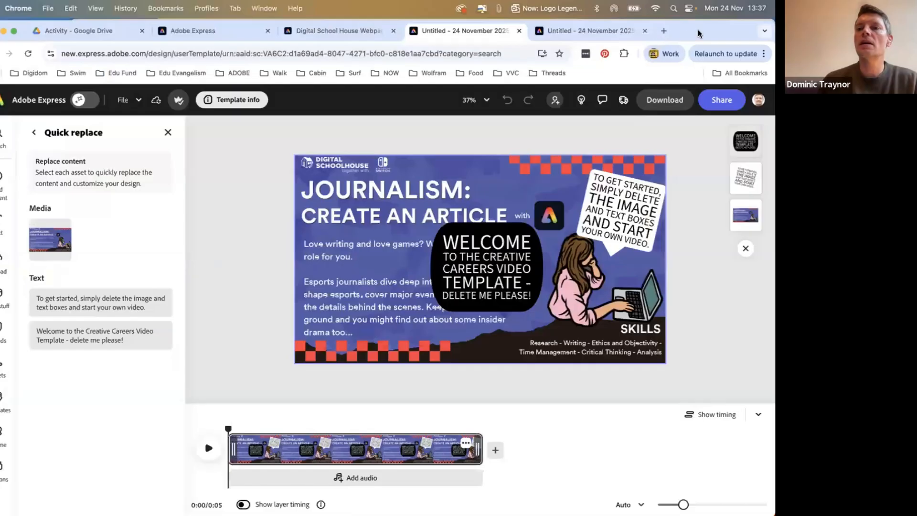
{"action": "left_click", "coordinate": [655, 54]}
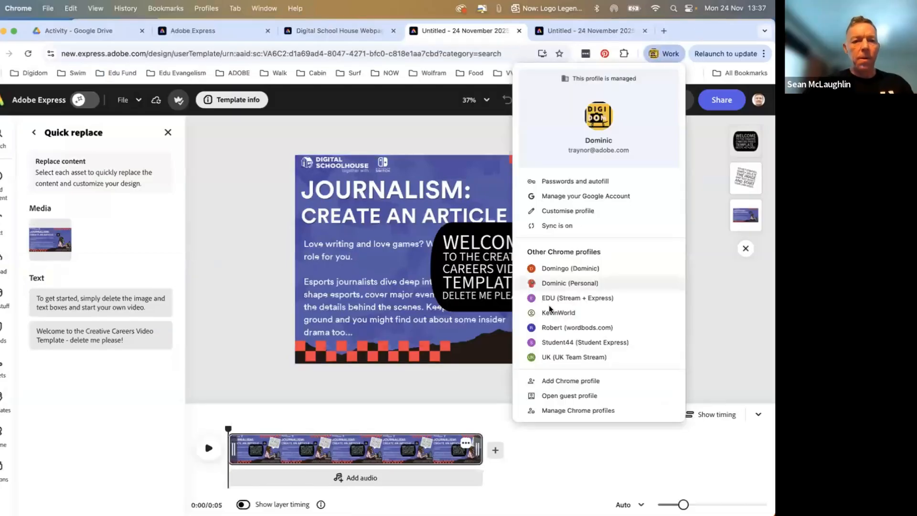
{"action": "left_click", "coordinate": [227, 299]}
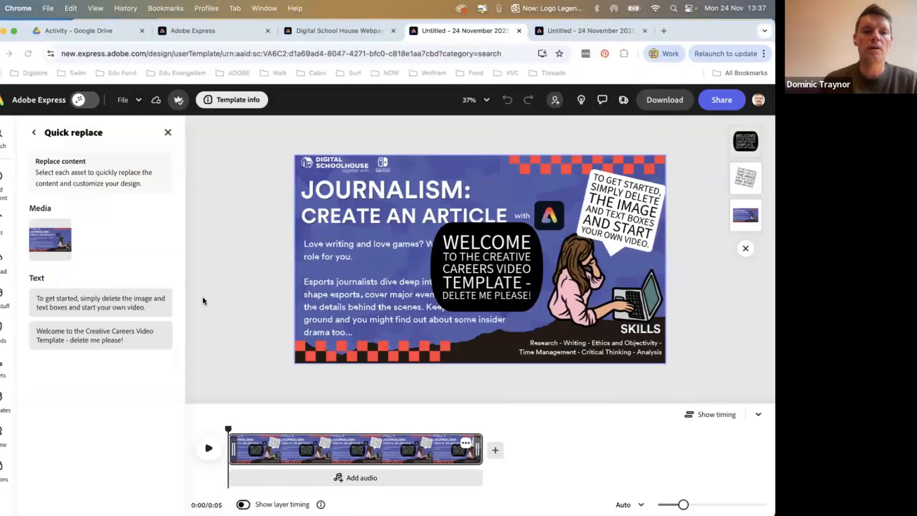
{"action": "key", "text": "ctrl+Right"}
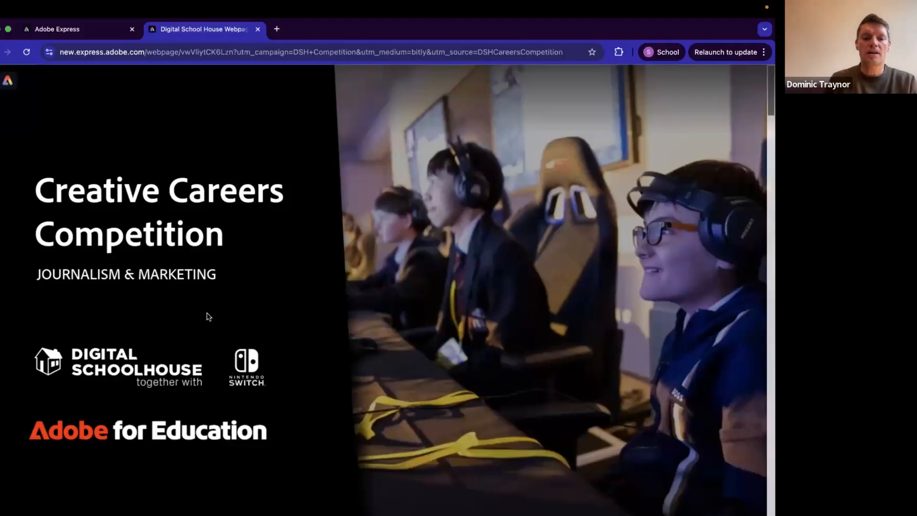
Read through the competition page's account information and the journalism brief, including its templates, skills, submission details and question prompts
{"action": "scroll", "coordinate": [207, 312], "scroll_direction": "down", "scroll_amount": 10}
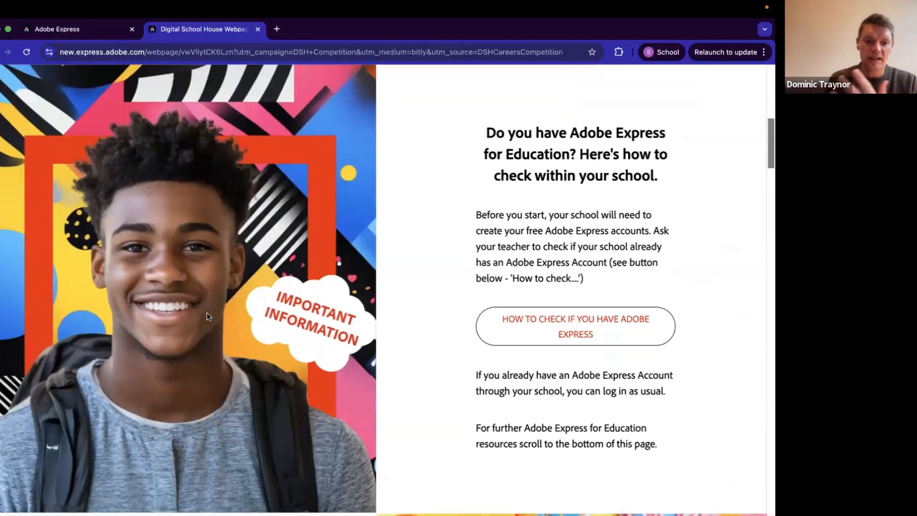
{"action": "scroll", "coordinate": [208, 315], "scroll_direction": "down", "scroll_amount": 6}
{"action": "scroll", "coordinate": [207, 316], "scroll_direction": "down", "scroll_amount": 4}
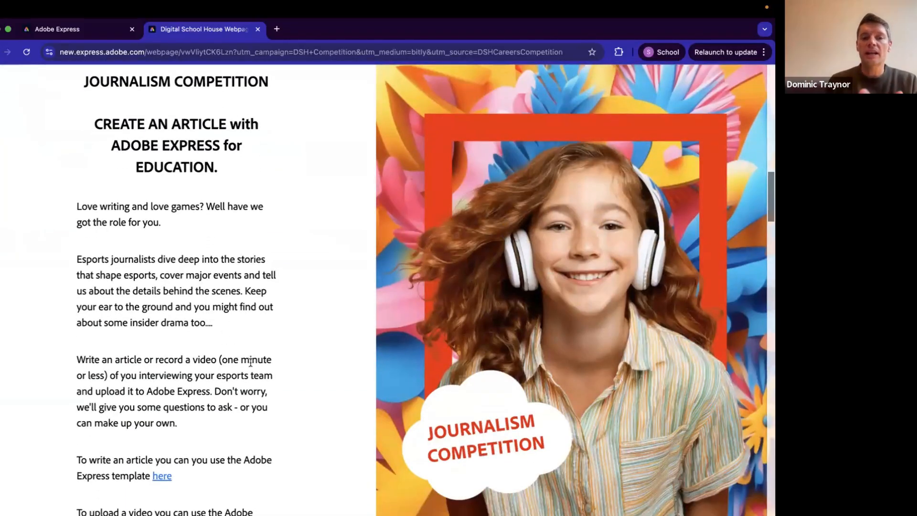
{"action": "scroll", "coordinate": [251, 362], "scroll_direction": "down", "scroll_amount": 4}
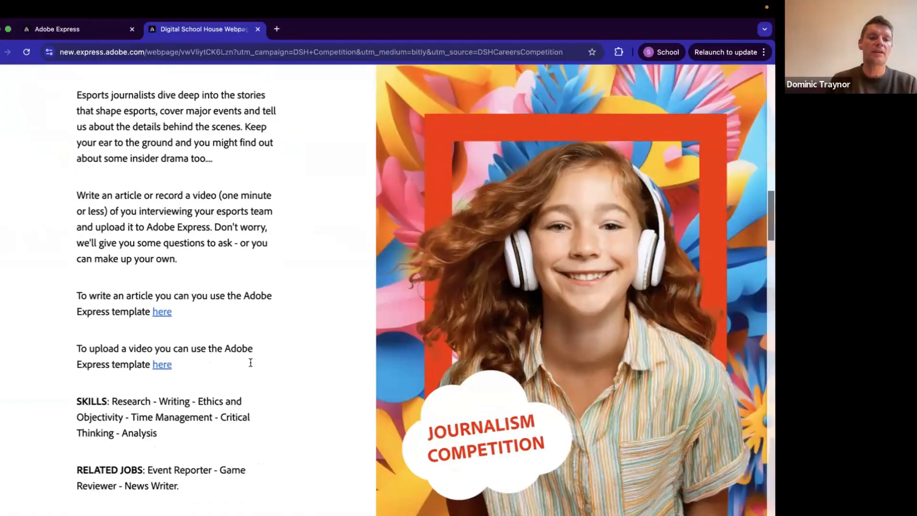
{"action": "scroll", "coordinate": [250, 362], "scroll_direction": "down", "scroll_amount": 1}
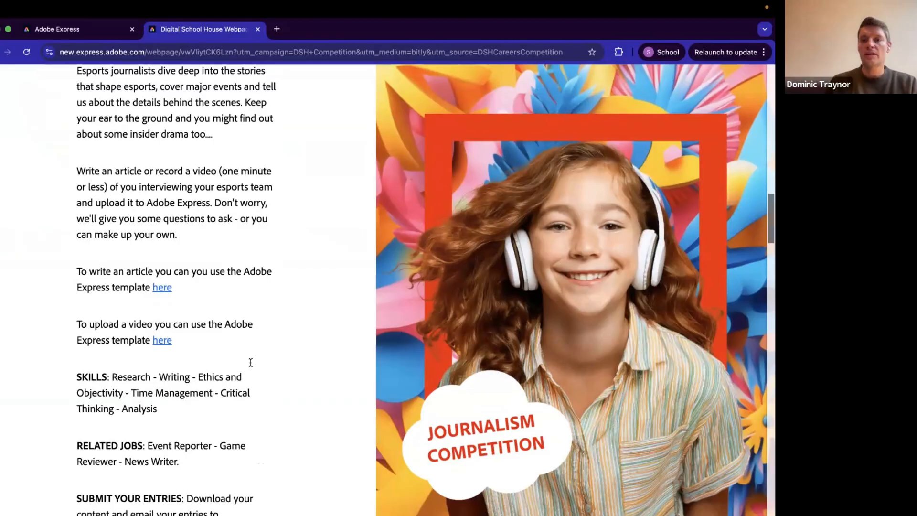
{"action": "scroll", "coordinate": [250, 362], "scroll_direction": "down", "scroll_amount": 14}
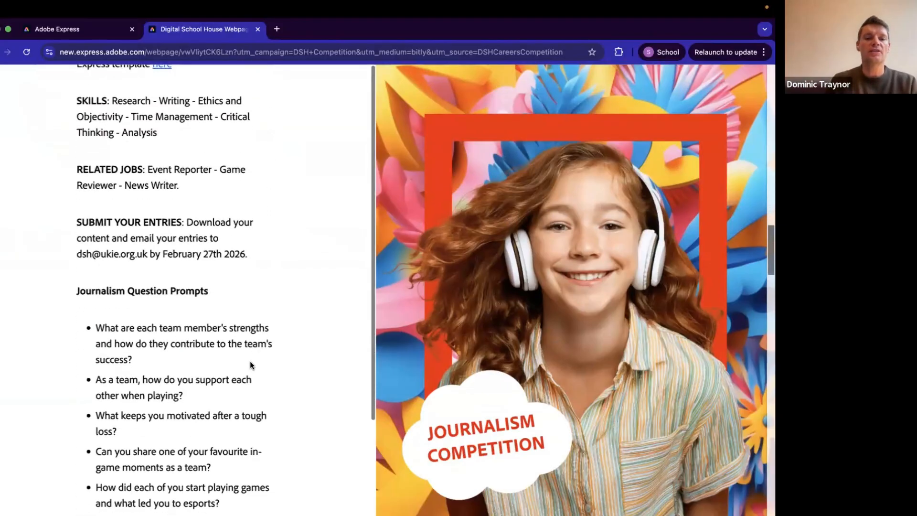
Open the Logo Template linked in the marketing competition section and start a design from it
{"action": "scroll", "coordinate": [252, 365], "scroll_direction": "down", "scroll_amount": 4}
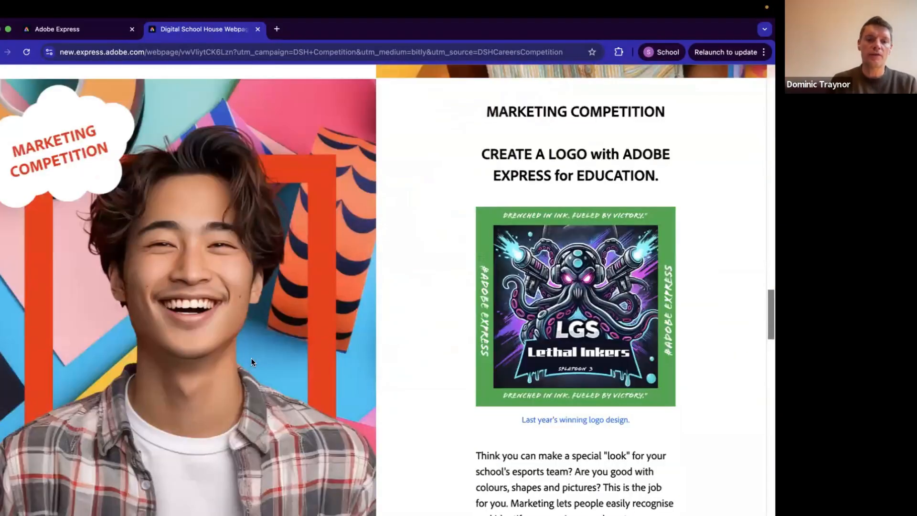
{"action": "scroll", "coordinate": [251, 362], "scroll_direction": "down", "scroll_amount": 1}
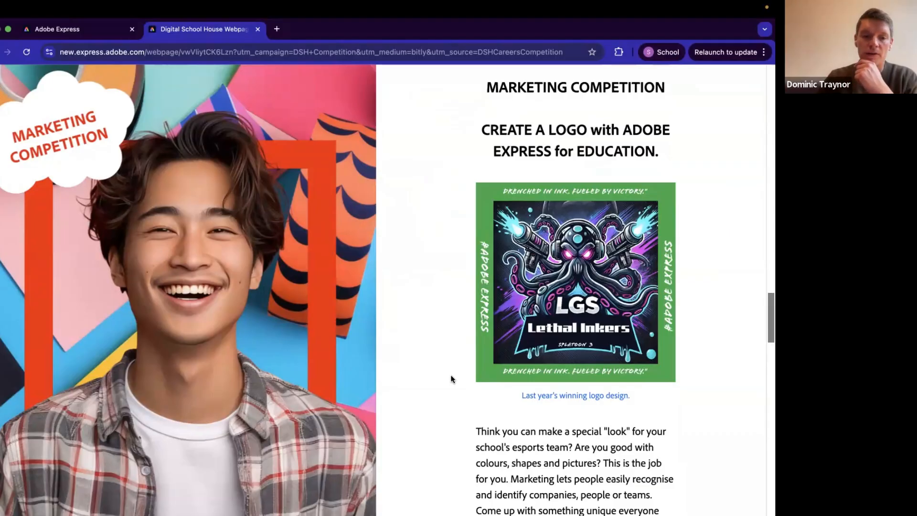
{"action": "scroll", "coordinate": [429, 371], "scroll_direction": "down", "scroll_amount": 3}
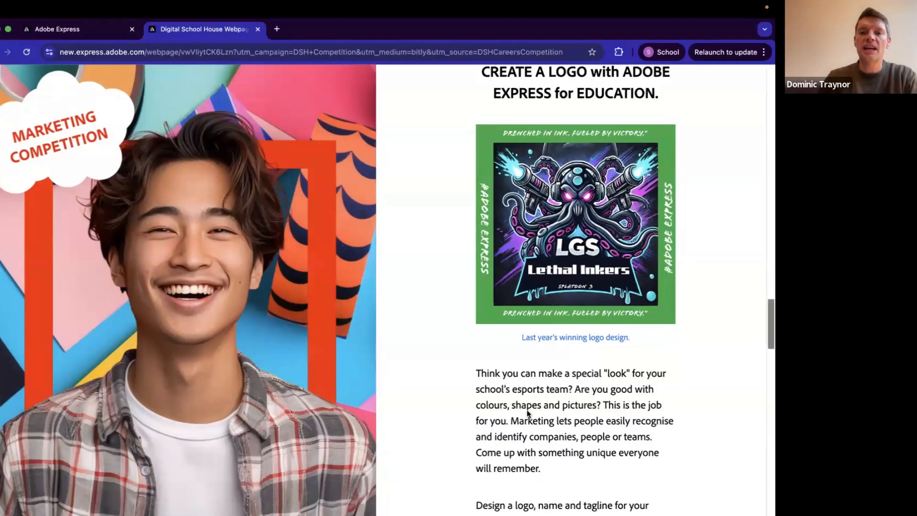
{"action": "scroll", "coordinate": [528, 413], "scroll_direction": "down", "scroll_amount": 4}
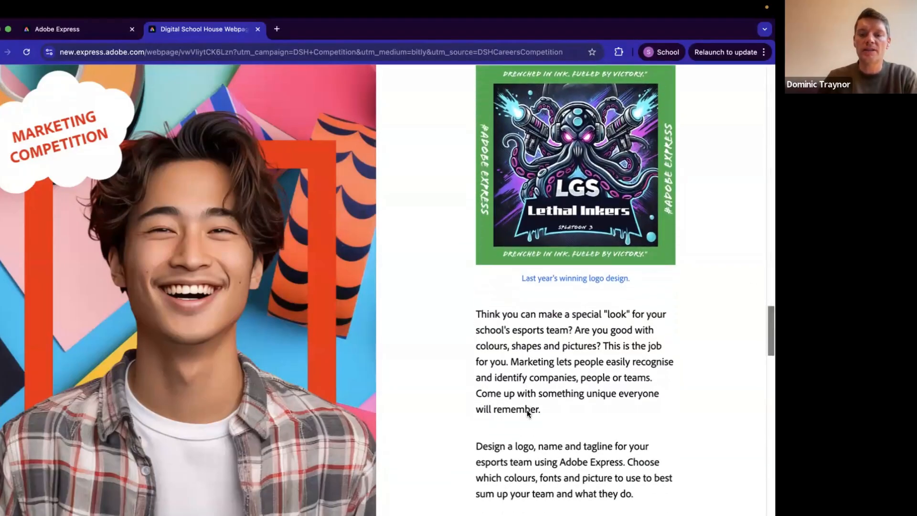
{"action": "scroll", "coordinate": [528, 413], "scroll_direction": "down", "scroll_amount": 1}
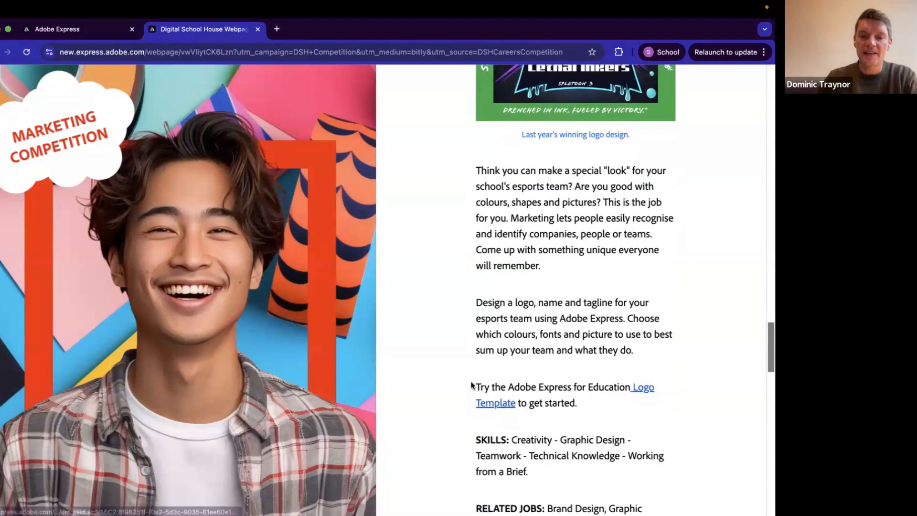
{"action": "left_click", "coordinate": [490, 406]}
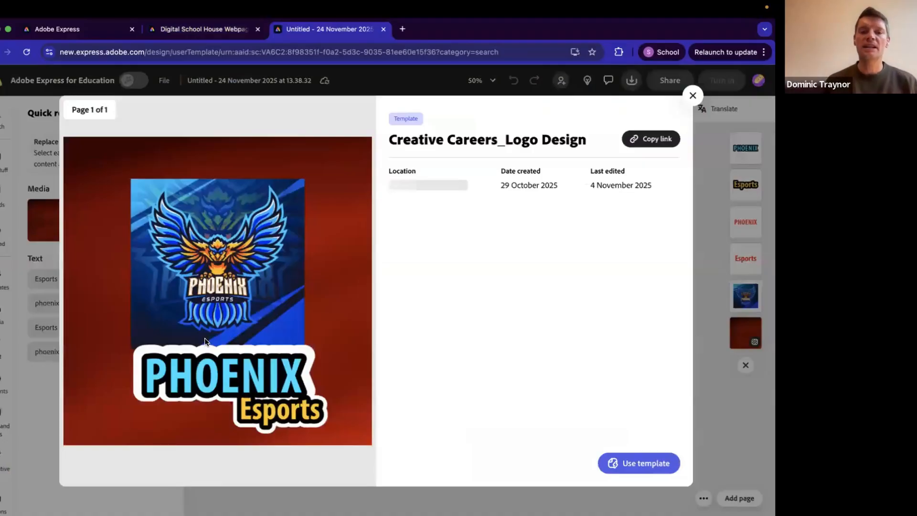
{"action": "left_click", "coordinate": [622, 466]}
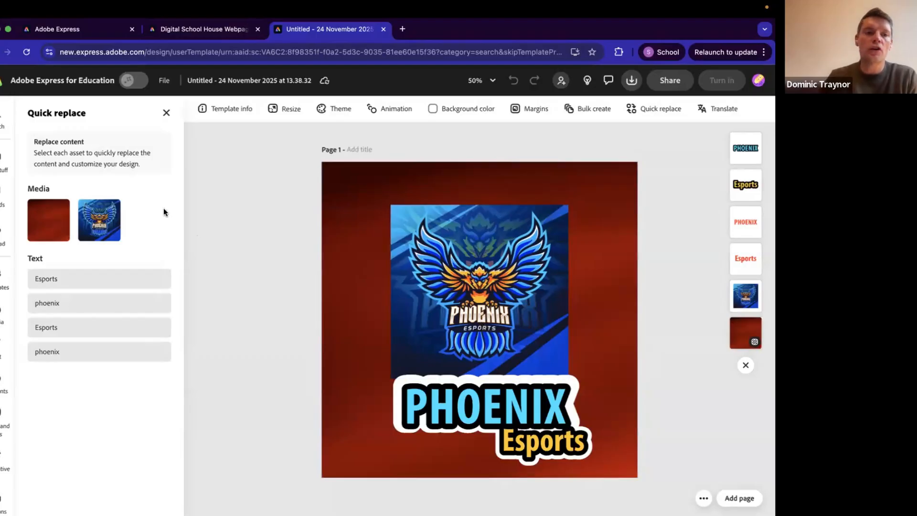
Review the replacement sources for the phoenix picture and red background, and nudge the PHOENIX title slightly up and left
{"action": "left_click", "coordinate": [89, 226]}
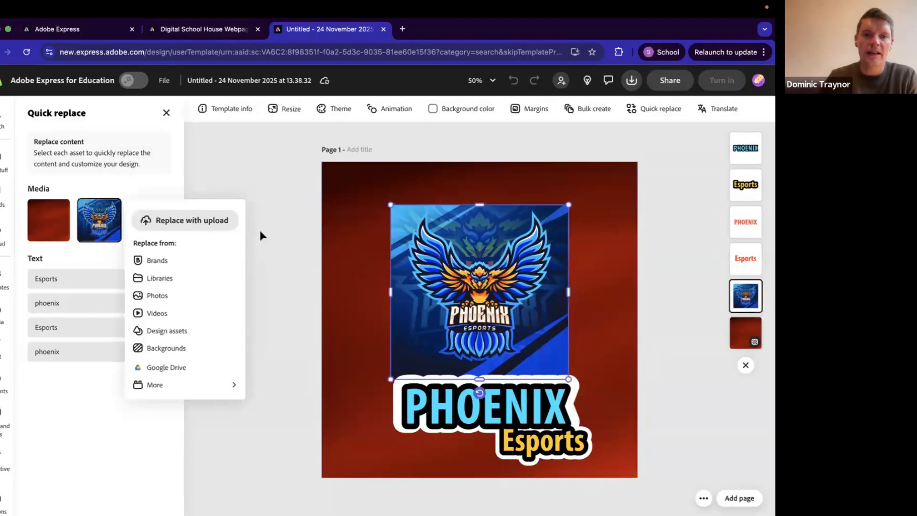
{"action": "left_click", "coordinate": [40, 235]}
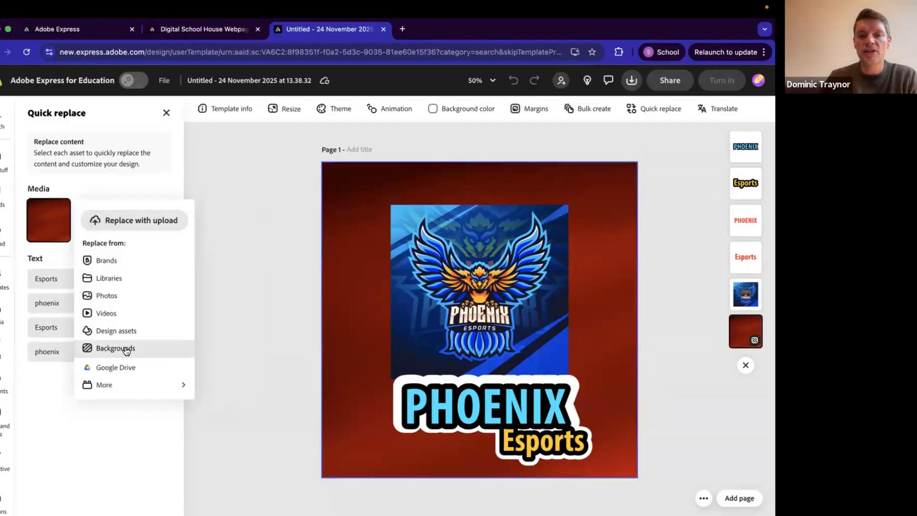
{"action": "left_click", "coordinate": [458, 405]}
{"action": "left_click_drag", "start_coordinate": [440, 407], "coordinate": [456, 400]}
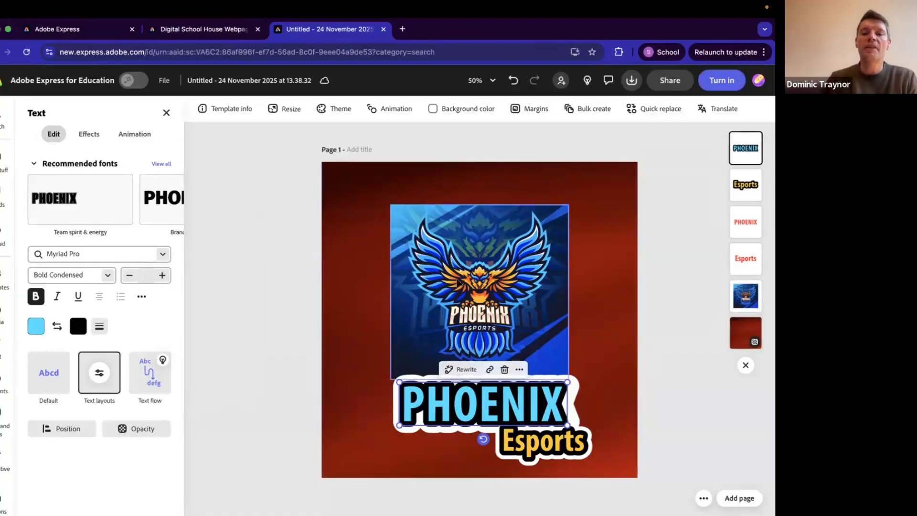
Delete the phoenix logo picture from the design
{"action": "scroll", "coordinate": [457, 282], "scroll_direction": "up", "scroll_amount": 5, "text": "ctrl"}
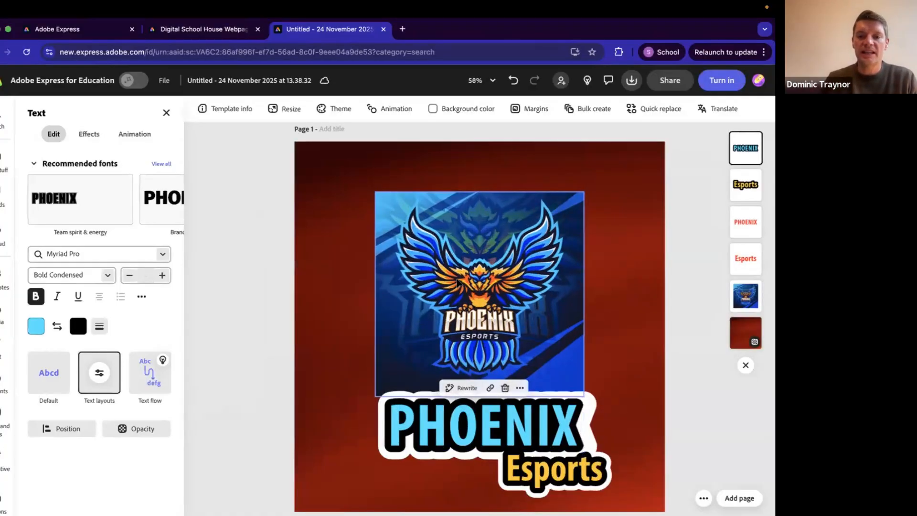
{"action": "scroll", "coordinate": [457, 282], "scroll_direction": "down", "scroll_amount": 5, "text": "ctrl"}
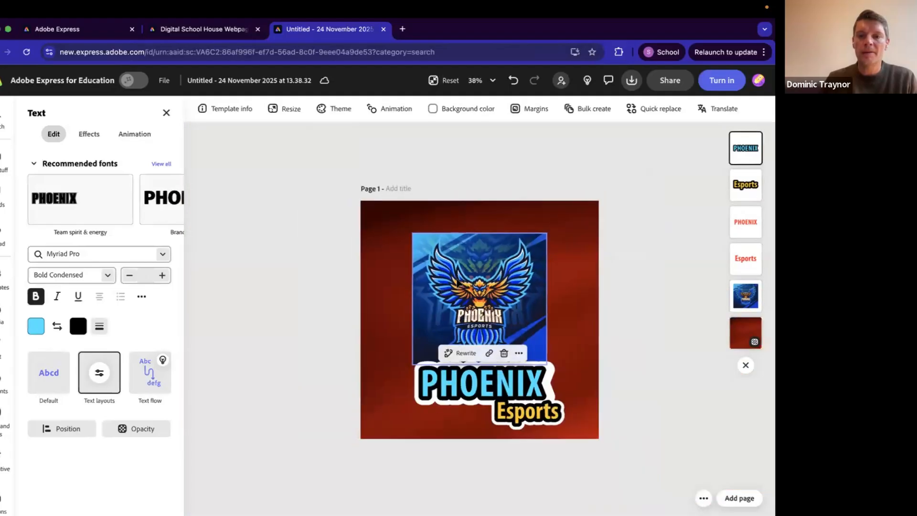
{"action": "scroll", "coordinate": [453, 282], "scroll_direction": "up", "scroll_amount": 1, "text": "ctrl"}
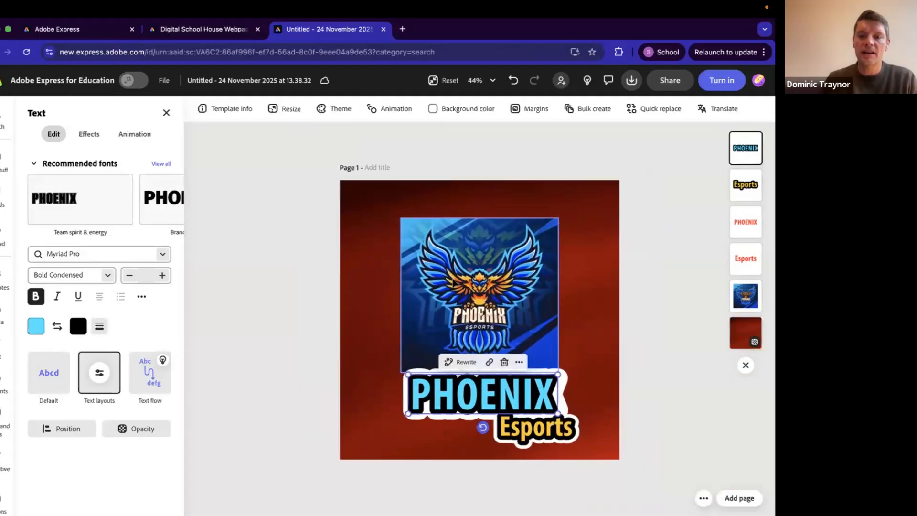
{"action": "scroll", "coordinate": [452, 282], "scroll_direction": "up", "scroll_amount": 1, "text": "ctrl"}
{"action": "left_click", "coordinate": [454, 282]}
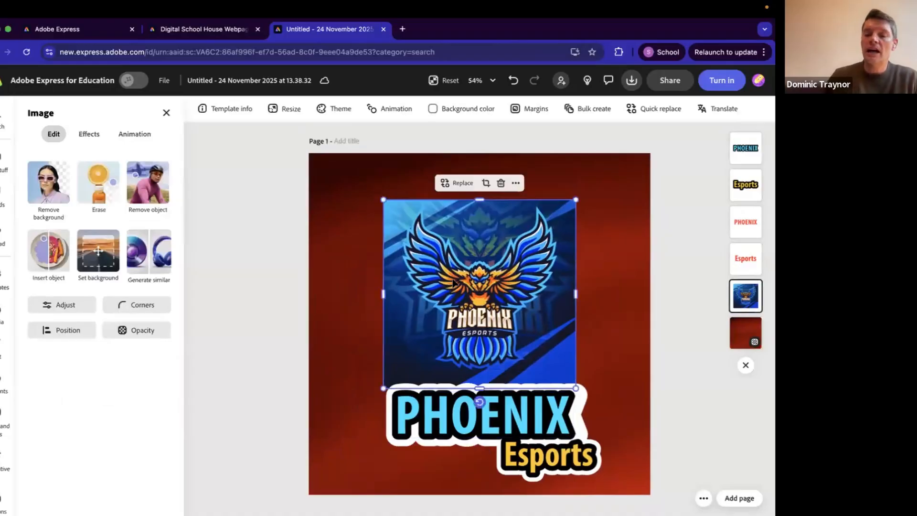
{"action": "left_click", "coordinate": [500, 184]}
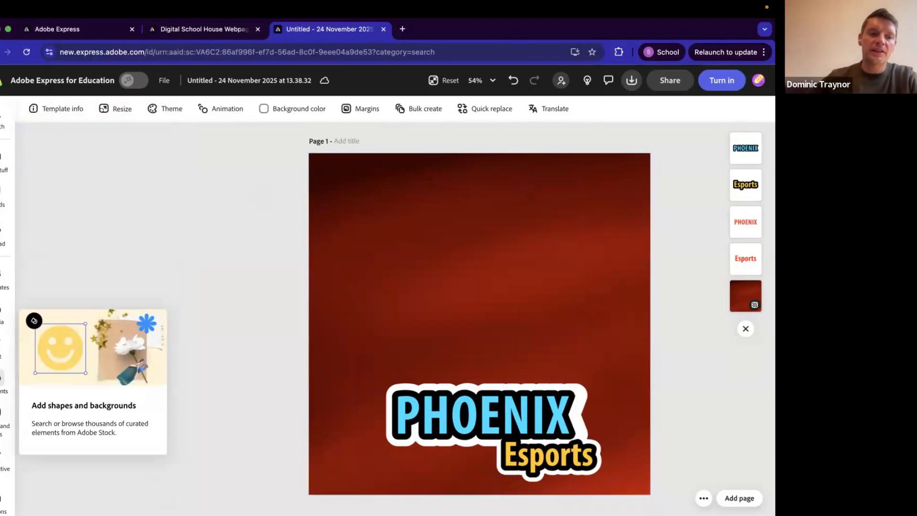
Search the media library for "phoenix" and look through all the photo results
{"action": "left_click", "coordinate": [2, 312]}
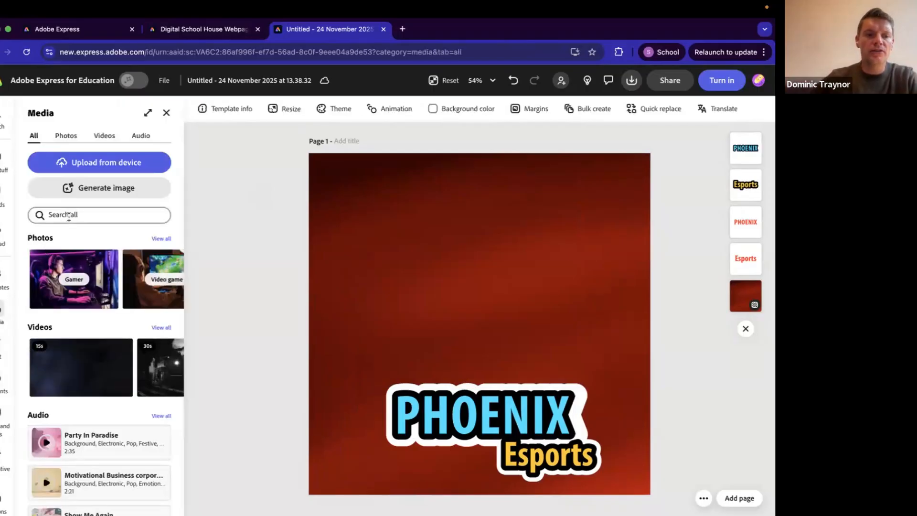
{"action": "left_click", "coordinate": [69, 216]}
{"action": "type", "text": "phoenix"}
{"action": "key", "text": "Return"}
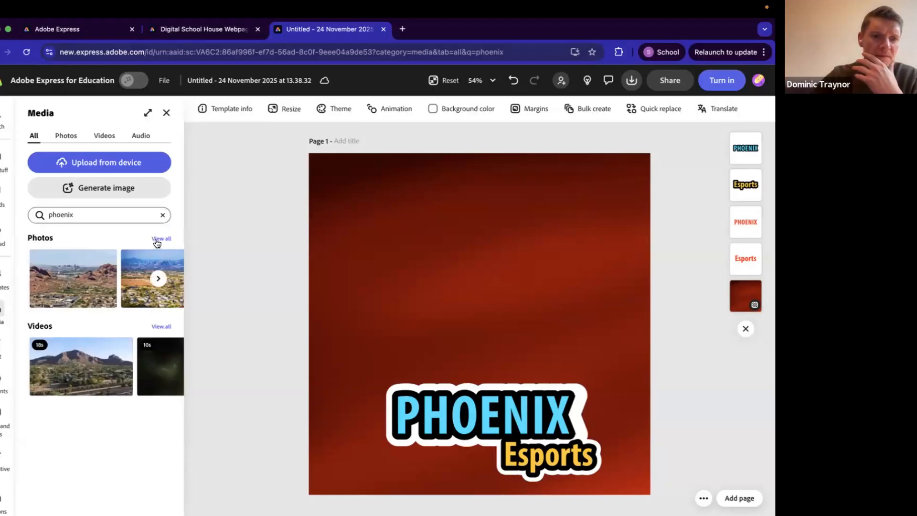
{"action": "left_click", "coordinate": [157, 240]}
{"action": "scroll", "coordinate": [117, 377], "scroll_direction": "down", "scroll_amount": 1}
{"action": "scroll", "coordinate": [116, 376], "scroll_direction": "down", "scroll_amount": 5}
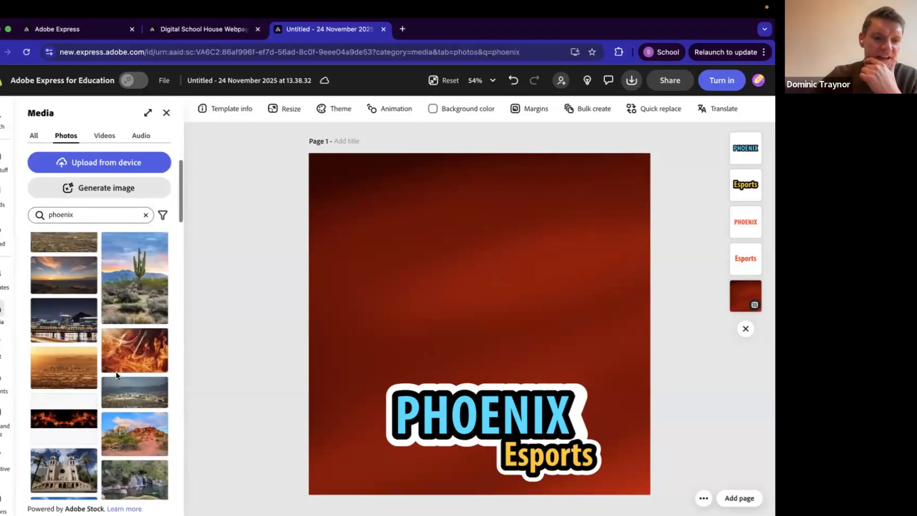
{"action": "scroll", "coordinate": [96, 382], "scroll_direction": "down", "scroll_amount": 3}
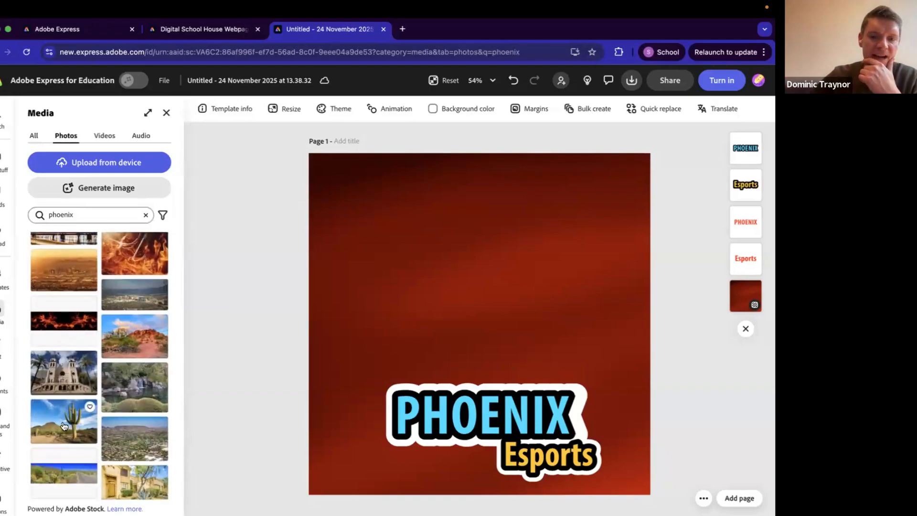
{"action": "scroll", "coordinate": [67, 363], "scroll_direction": "up", "scroll_amount": 10}
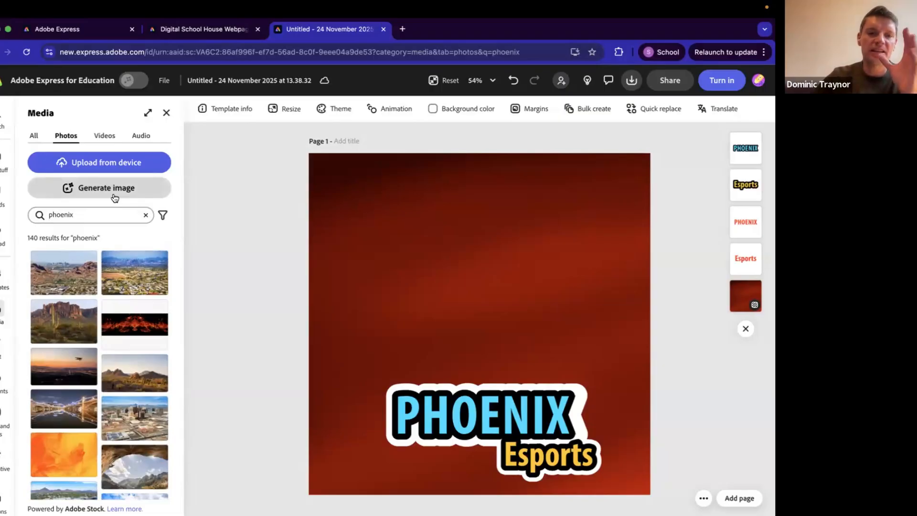
Start generating a square (1:1) image and check the explanations of the composition and style references
{"action": "left_click", "coordinate": [96, 188]}
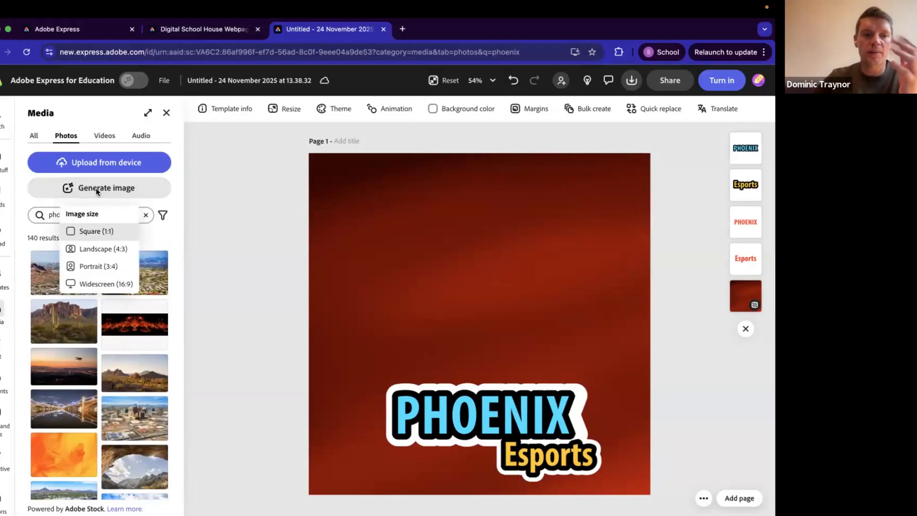
{"action": "left_click", "coordinate": [98, 234]}
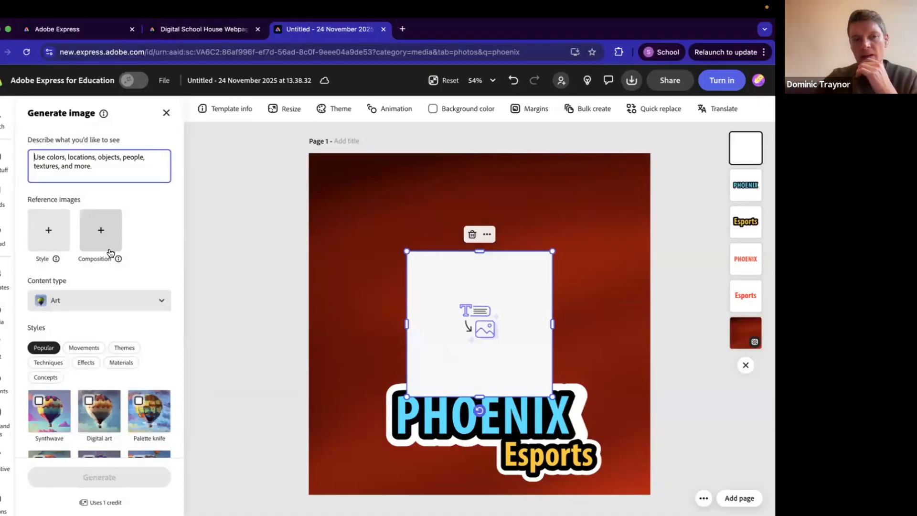
{"action": "mouse_move", "coordinate": [117, 260]}
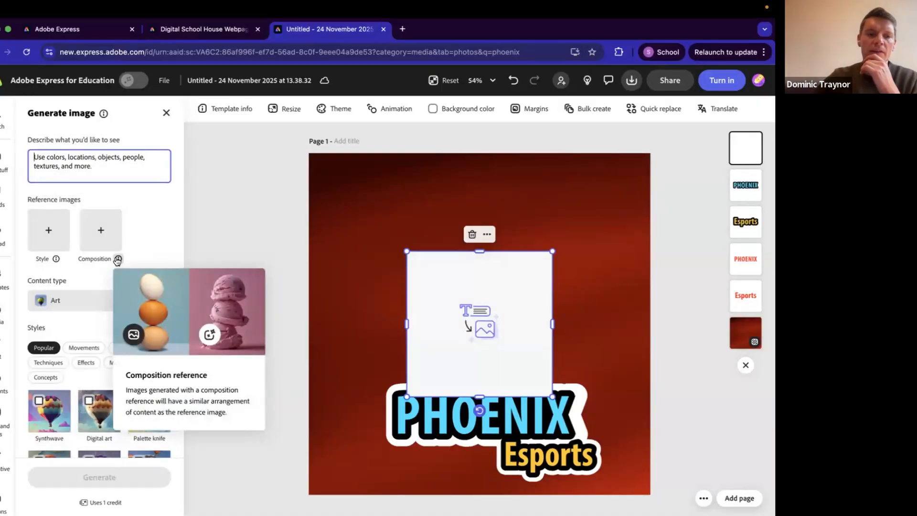
{"action": "mouse_move", "coordinate": [54, 263]}
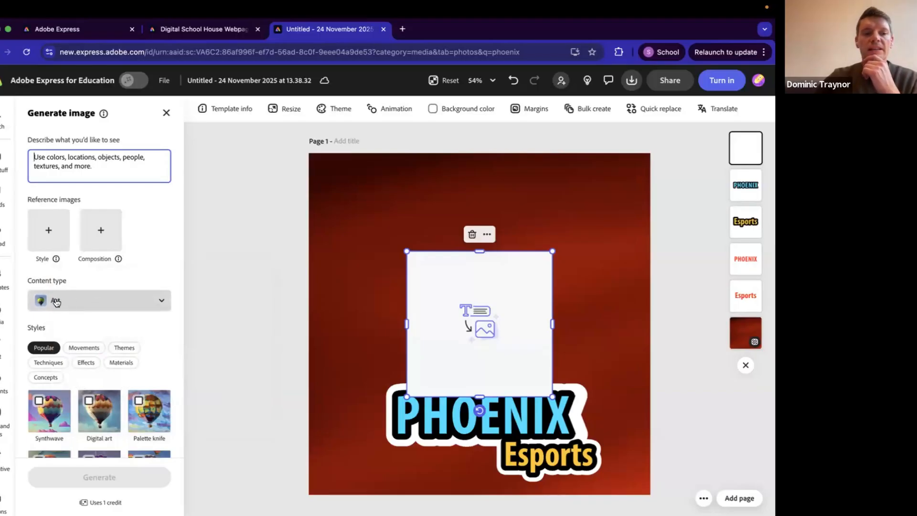
Set the content type of the image to generate to Graphic
{"action": "left_click", "coordinate": [92, 305]}
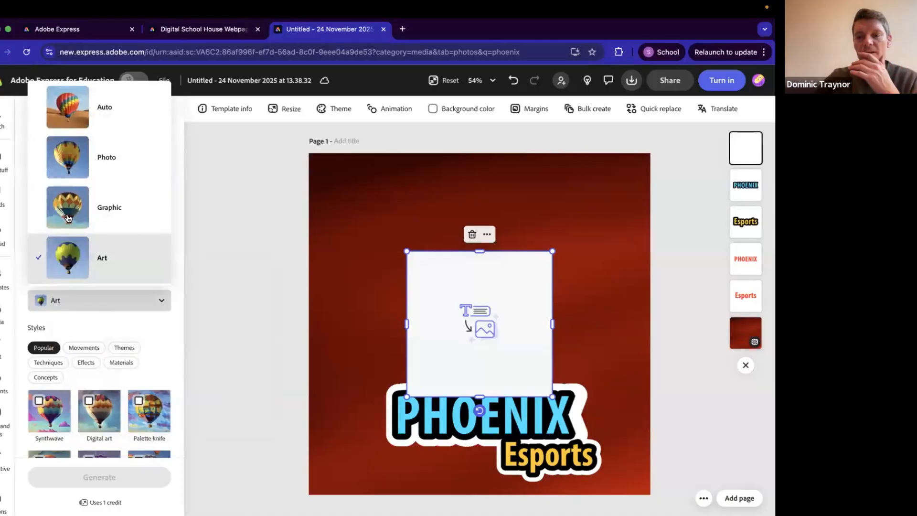
{"action": "left_click", "coordinate": [67, 218]}
{"action": "left_click", "coordinate": [92, 300]}
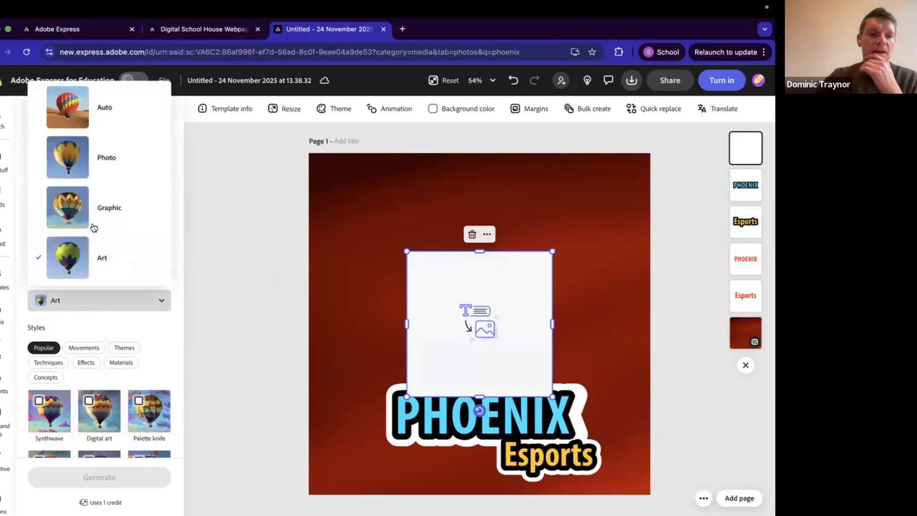
{"action": "left_click", "coordinate": [96, 218]}
{"action": "left_click", "coordinate": [145, 308]}
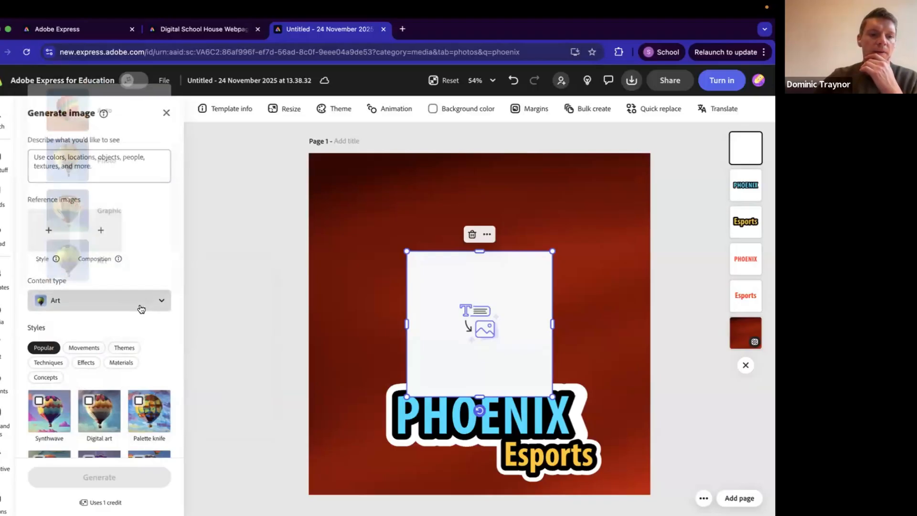
{"action": "left_click", "coordinate": [62, 208]}
Describe the image as "phoenix coming out of flames. strong lines. bold blue and orange colours"
{"action": "left_click", "coordinate": [58, 161]}
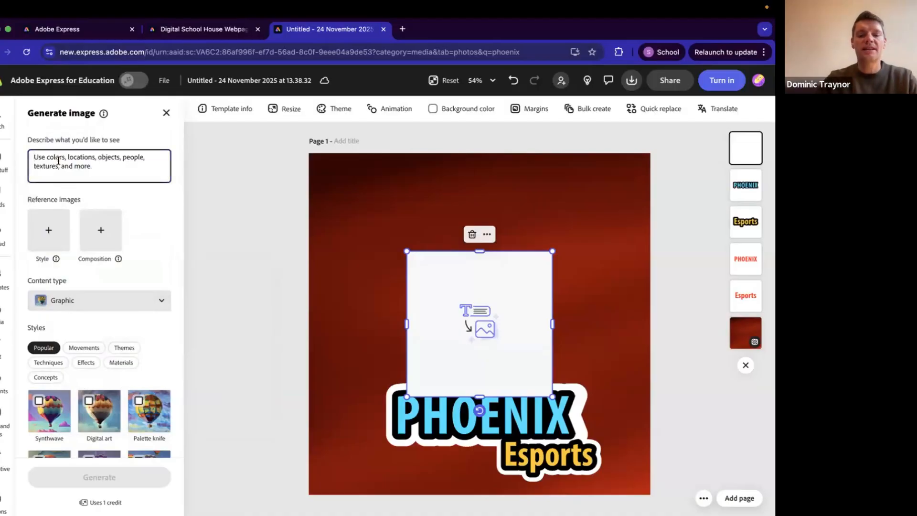
{"action": "type", "text": "phoen"}
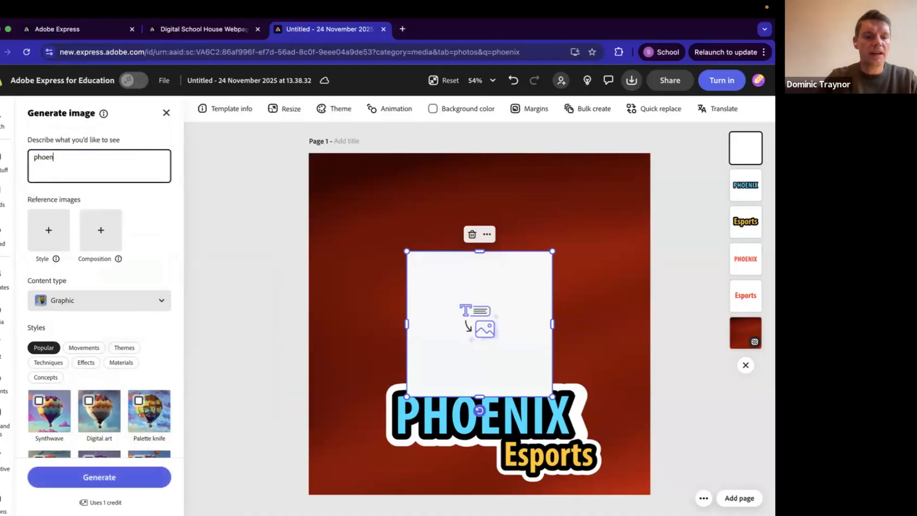
{"action": "type", "text": "ix coming out of flames"}
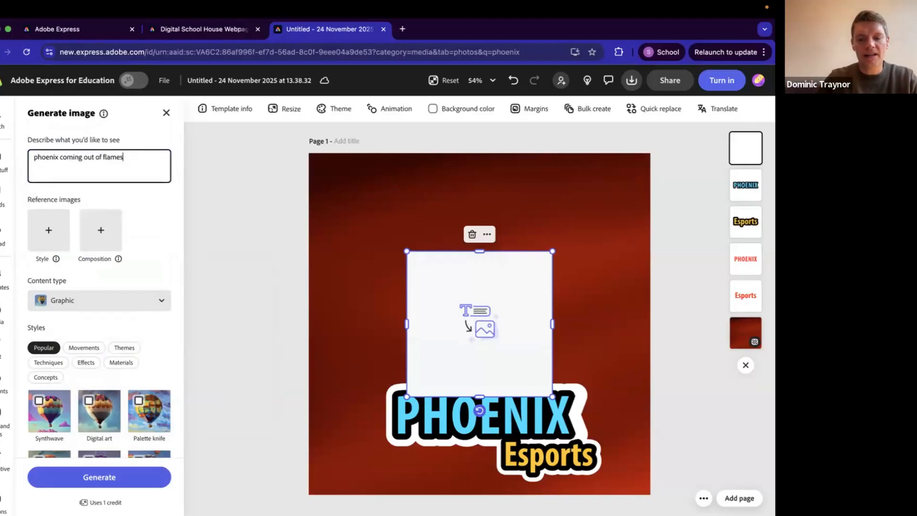
{"action": "type", "text": ". strong lines. bold colours"}
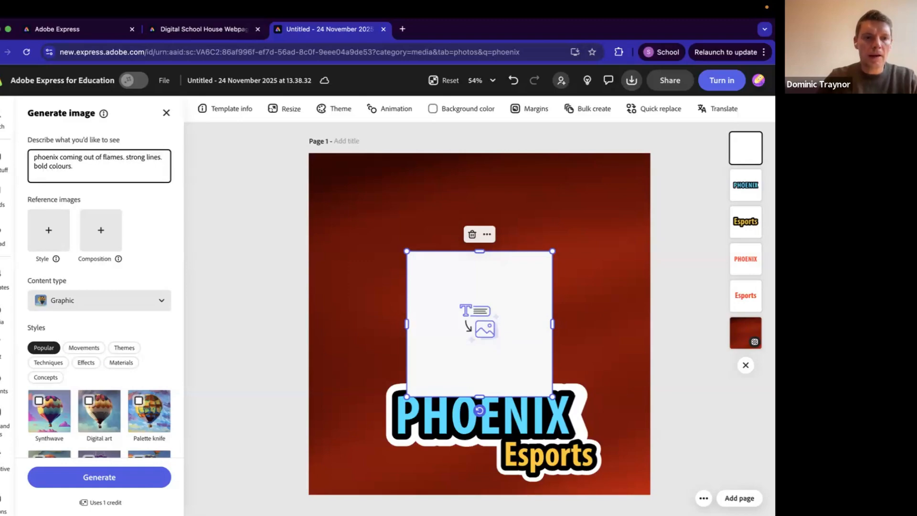
{"action": "left_click", "coordinate": [47, 166]}
{"action": "type", "text": "blue and org"}
{"action": "key", "text": "BackSpace"}
{"action": "type", "text": "ange"}
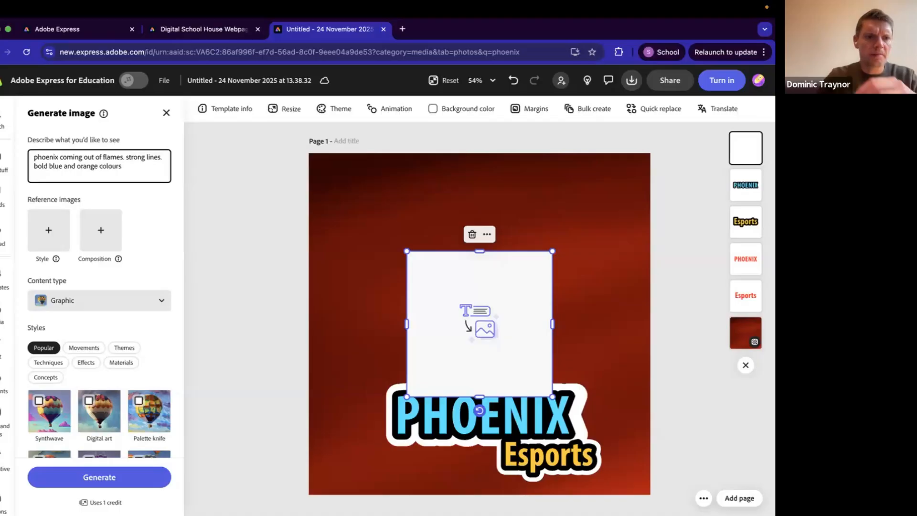
{"action": "left_click", "coordinate": [132, 168]}
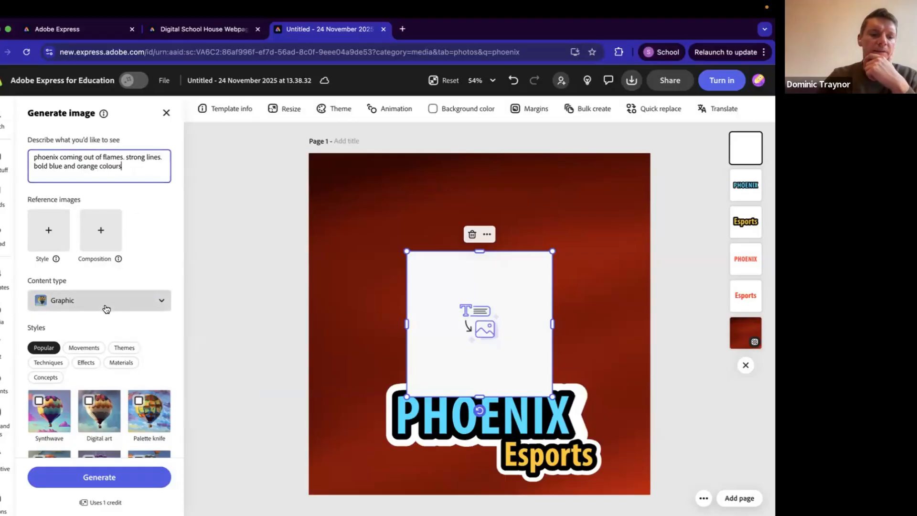
Generate the image from the phoenix prompt and enlarge its placeholder to cover most of the page
{"action": "scroll", "coordinate": [106, 307], "scroll_direction": "down", "scroll_amount": 2}
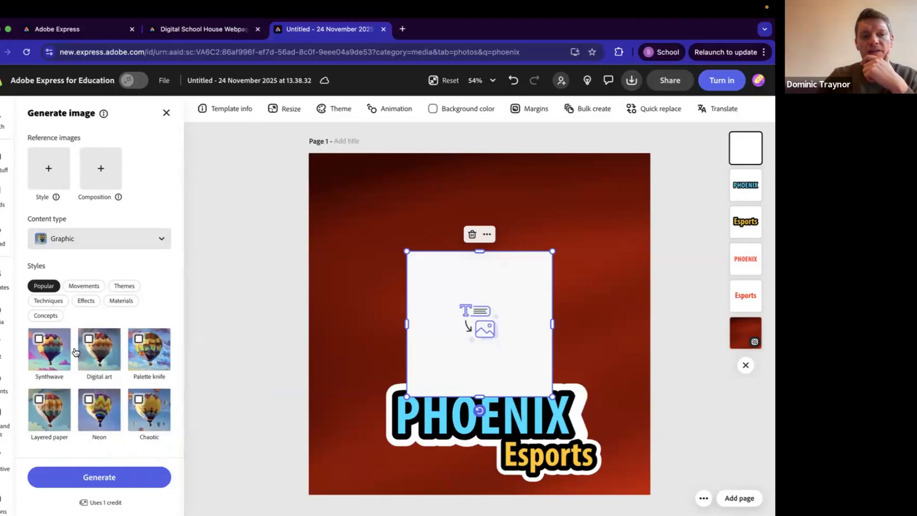
{"action": "scroll", "coordinate": [81, 233], "scroll_direction": "up", "scroll_amount": 2}
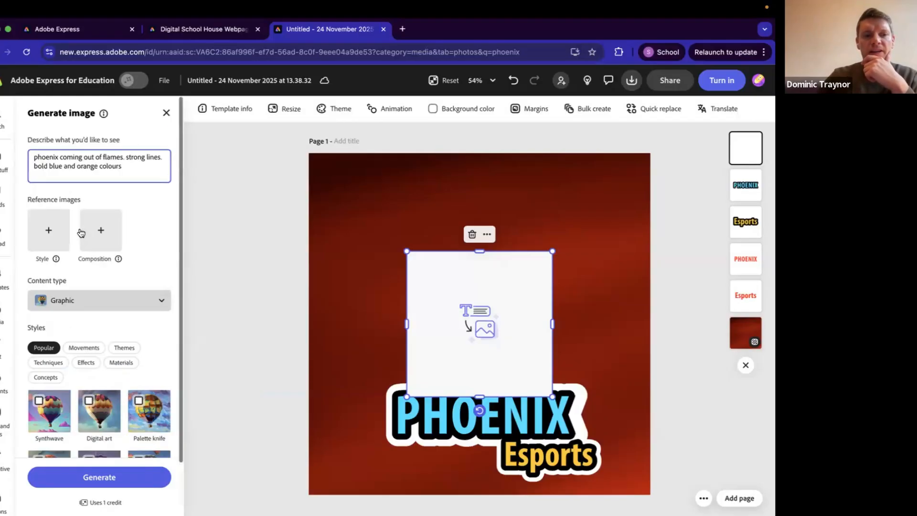
{"action": "triple_click", "coordinate": [143, 178]}
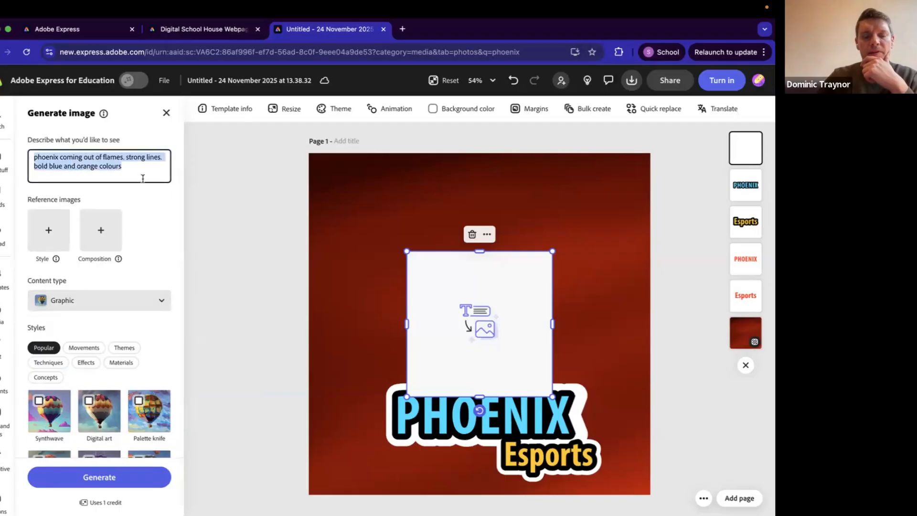
{"action": "left_click", "coordinate": [119, 473]}
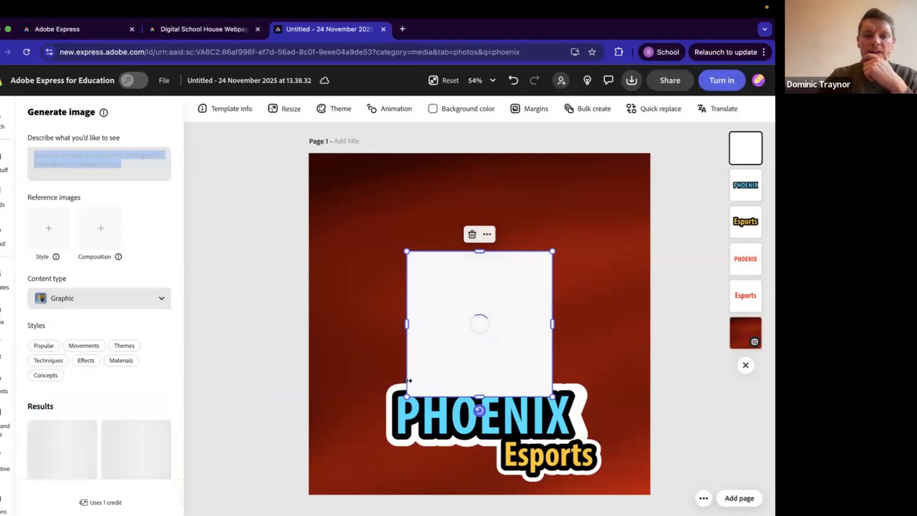
{"action": "left_click_drag", "start_coordinate": [408, 395], "coordinate": [357, 446]}
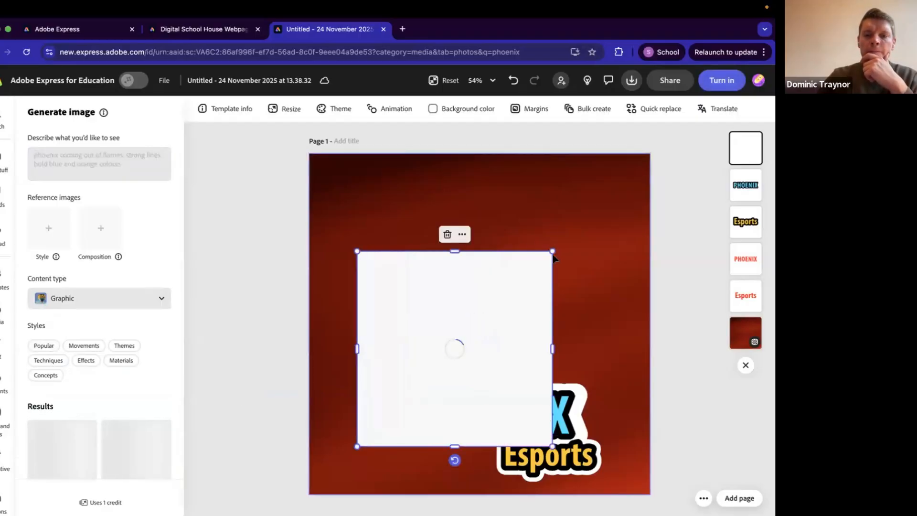
{"action": "left_click_drag", "start_coordinate": [553, 250], "coordinate": [626, 185]}
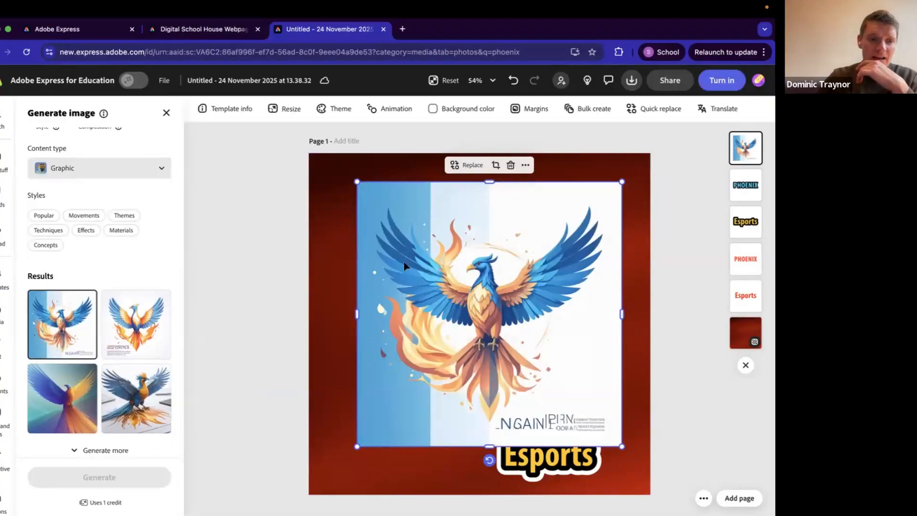
Compare the four generated phoenix images on the page and choose the blue and orange one on a plain white background
{"action": "left_click", "coordinate": [132, 328]}
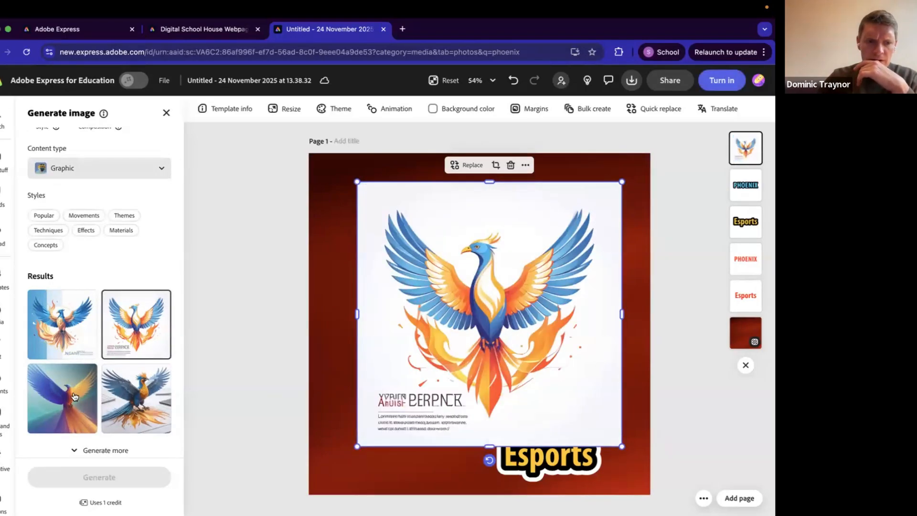
{"action": "left_click", "coordinate": [75, 396]}
{"action": "left_click", "coordinate": [138, 407]}
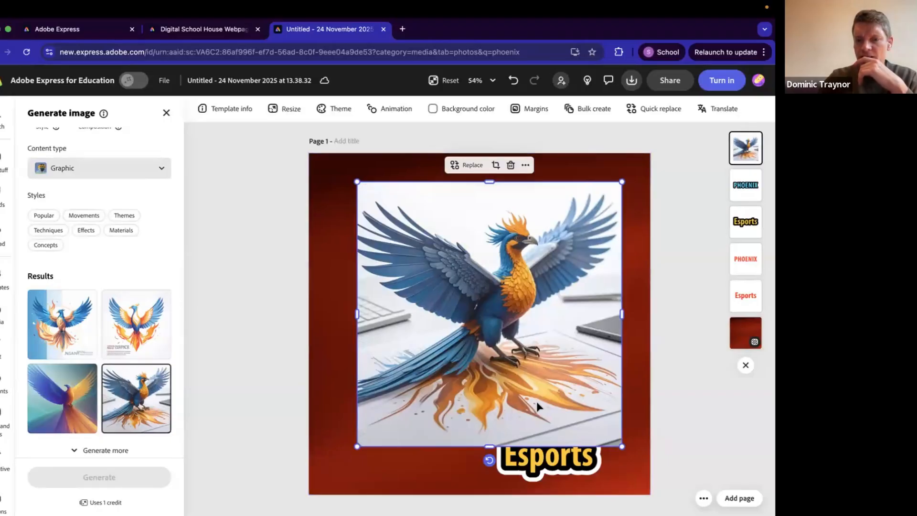
{"action": "left_click", "coordinate": [63, 410]}
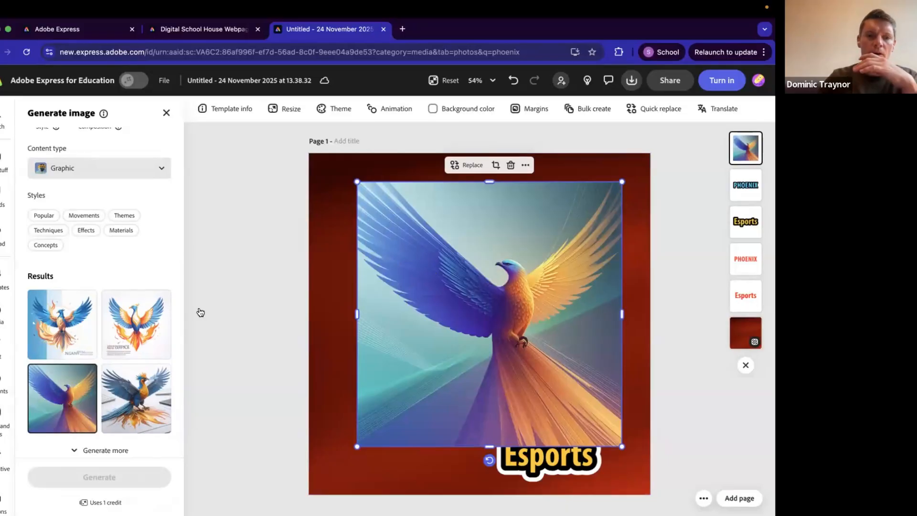
{"action": "left_click", "coordinate": [76, 332]}
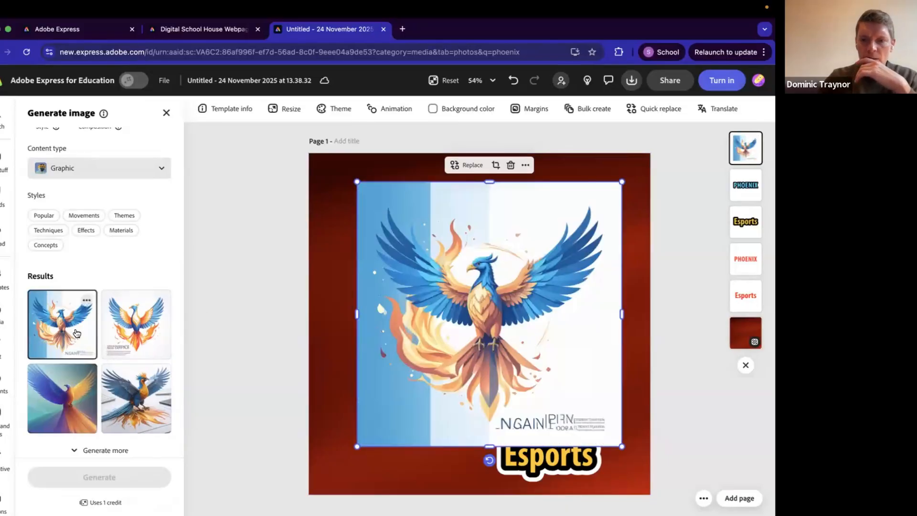
{"action": "left_click", "coordinate": [137, 338]}
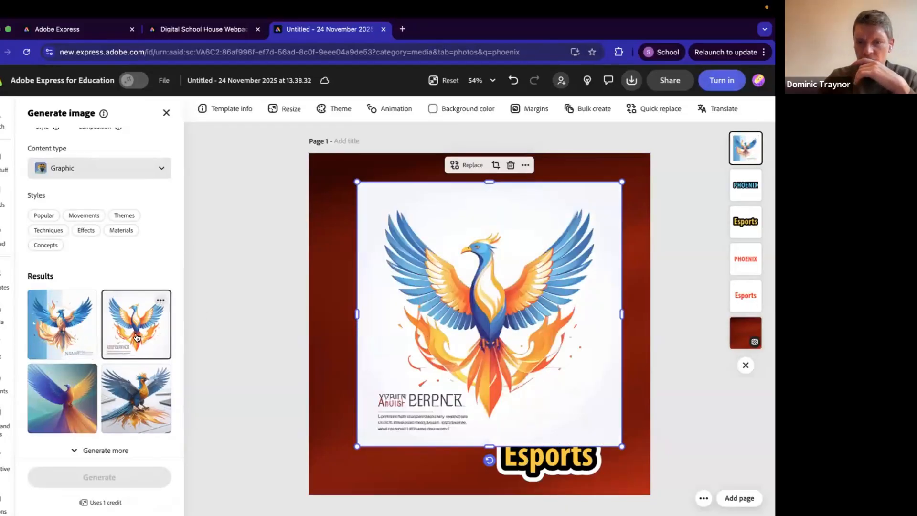
{"action": "left_click", "coordinate": [69, 338]}
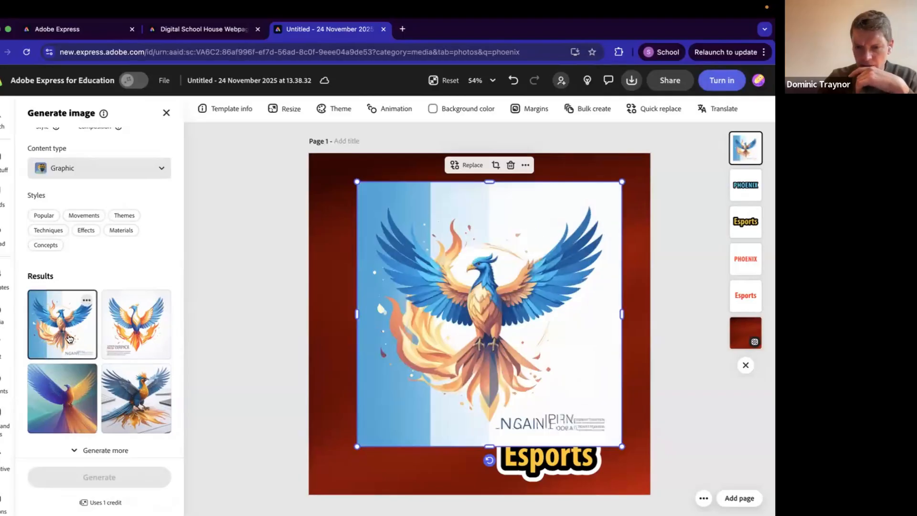
{"action": "left_click", "coordinate": [135, 340]}
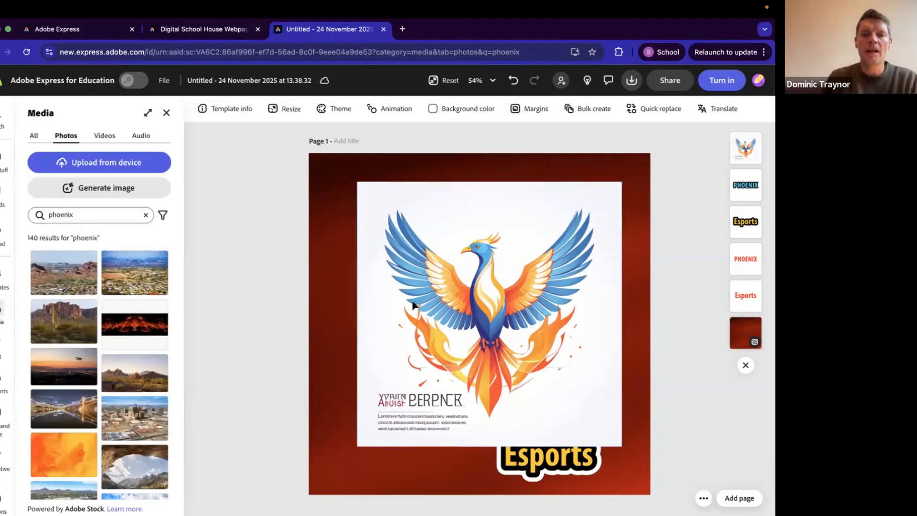
Remove the background from the generated phoenix image
{"action": "left_click", "coordinate": [448, 303]}
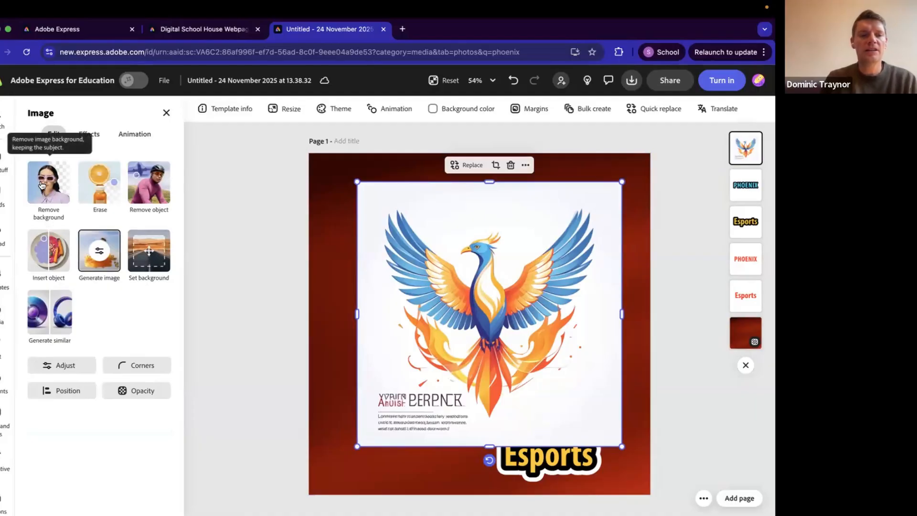
{"action": "scroll", "coordinate": [42, 185], "scroll_direction": "up", "scroll_amount": 5}
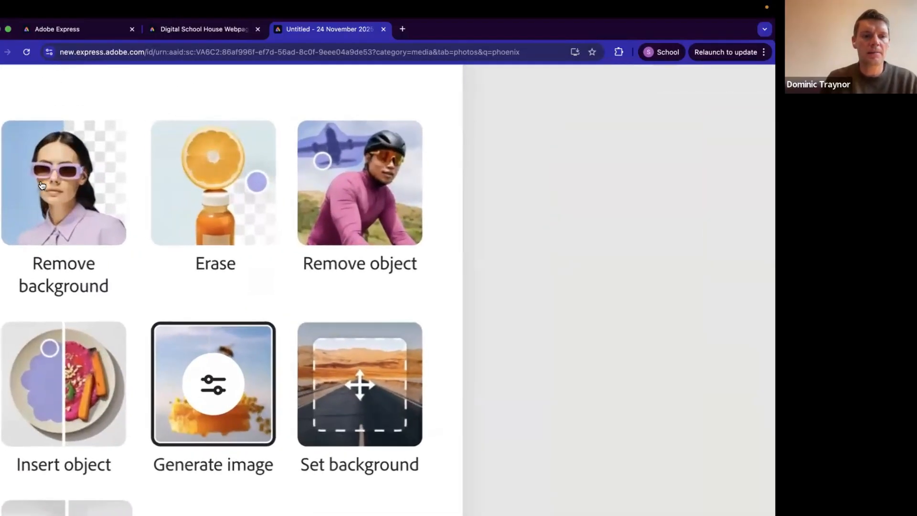
{"action": "scroll", "coordinate": [42, 185], "scroll_direction": "down", "scroll_amount": 5}
{"action": "left_click", "coordinate": [42, 185]}
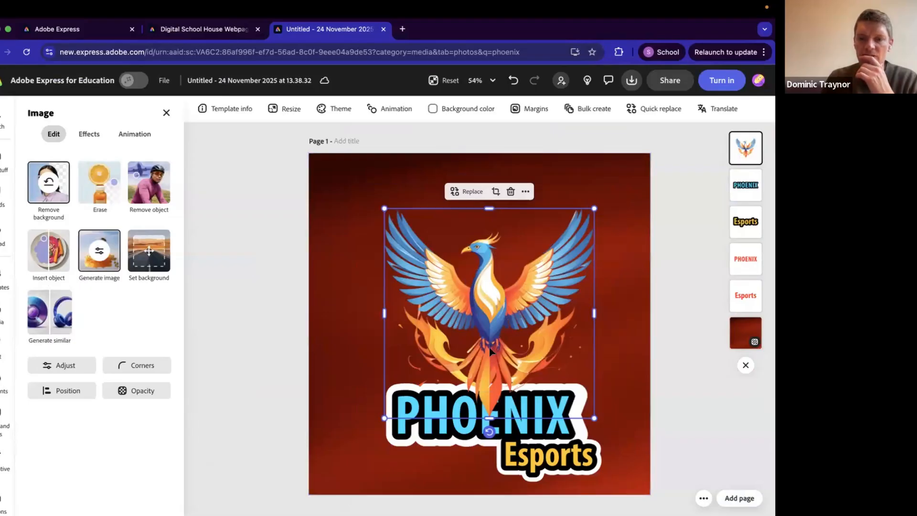
Enlarge the phoenix cut-out to span most of the page width and centre it on the page
{"action": "left_click_drag", "start_coordinate": [384, 418], "coordinate": [331, 472]}
{"action": "left_click_drag", "start_coordinate": [467, 351], "coordinate": [472, 338]}
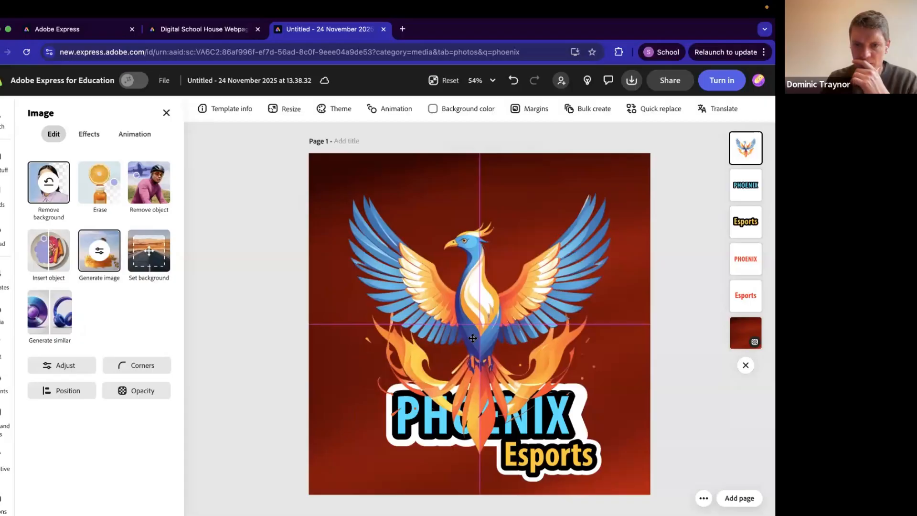
{"action": "left_click_drag", "start_coordinate": [473, 337], "coordinate": [472, 337]}
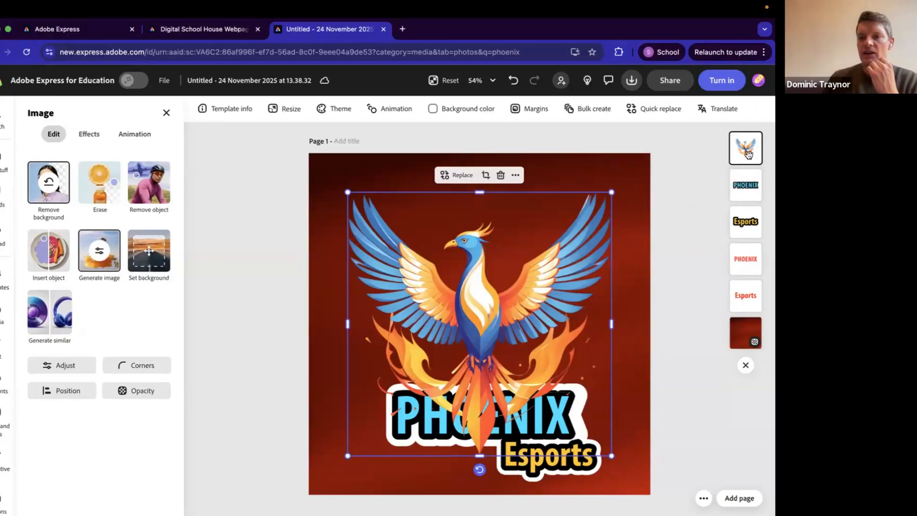
Move the phoenix image one layer down, behind the blue PHOENIX title
{"action": "left_click_drag", "start_coordinate": [749, 151], "coordinate": [729, 152]}
{"action": "left_click_drag", "start_coordinate": [741, 155], "coordinate": [744, 193]}
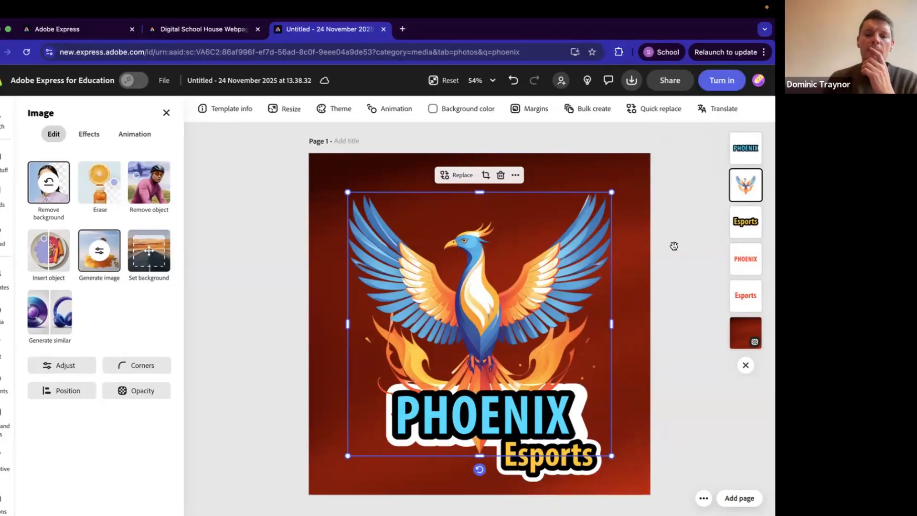
{"action": "left_click", "coordinate": [673, 248]}
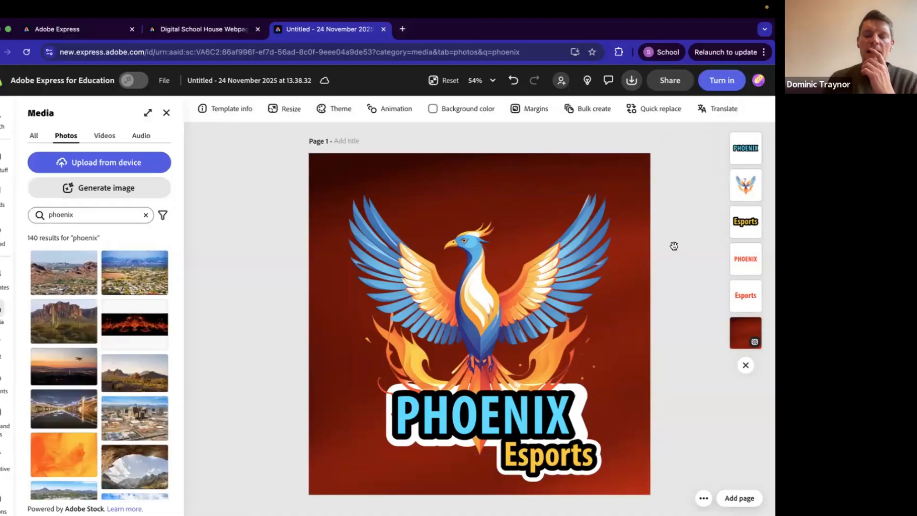
Recolour the front PHOENIX title's text fill with a light blue sampled from the phoenix's wing feathers
{"action": "left_click", "coordinate": [528, 417]}
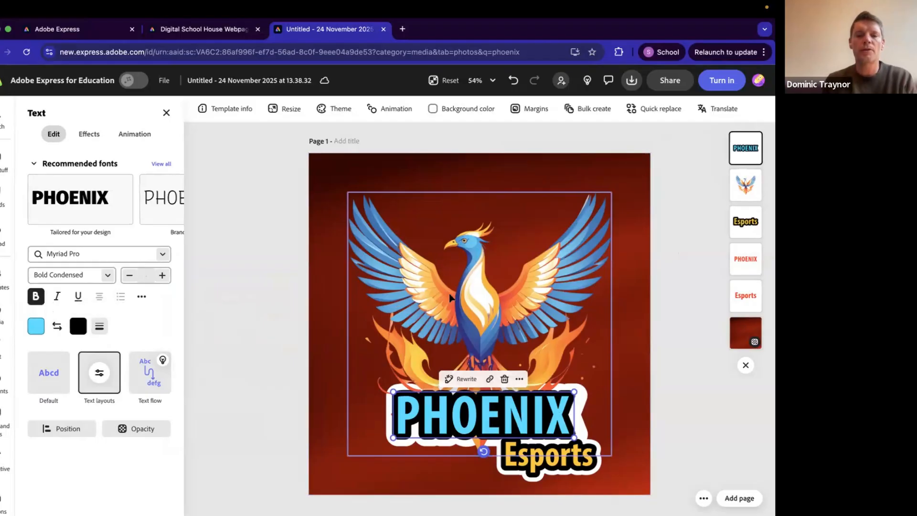
{"action": "scroll", "coordinate": [449, 293], "scroll_direction": "up", "scroll_amount": 5}
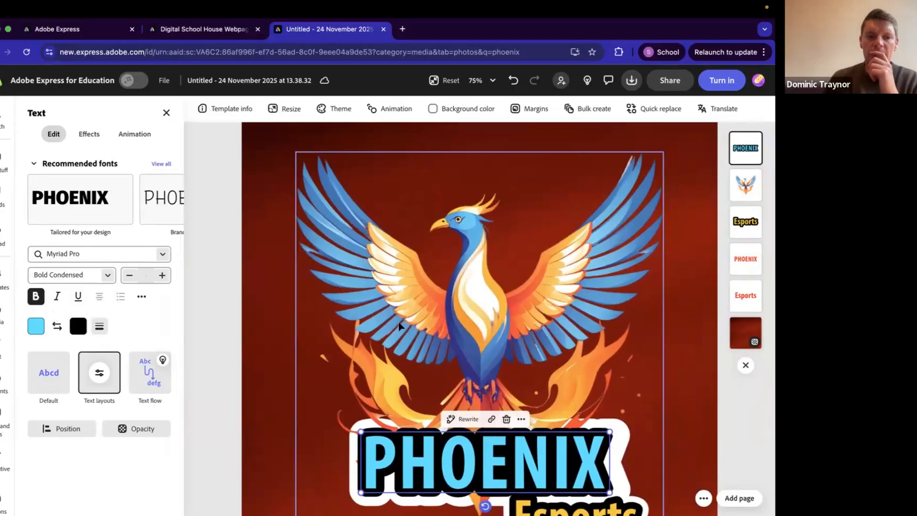
{"action": "left_click", "coordinate": [34, 331]}
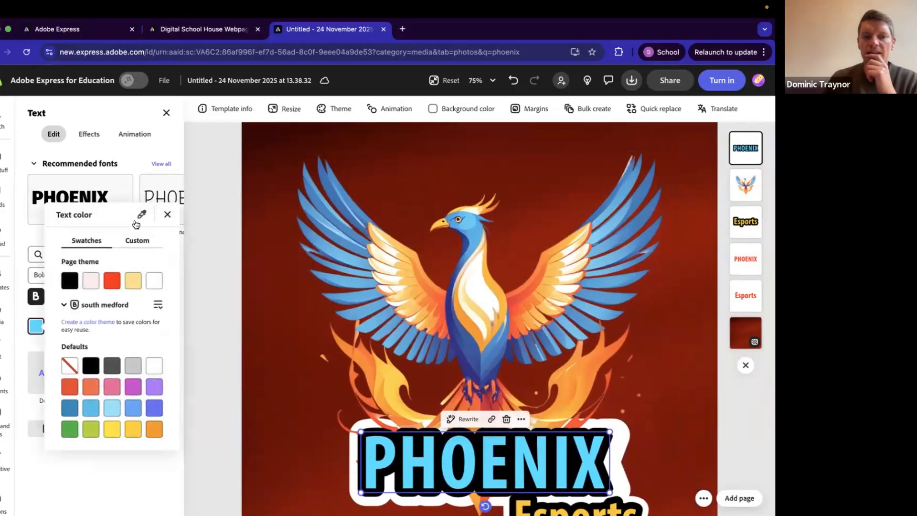
{"action": "left_click", "coordinate": [141, 217]}
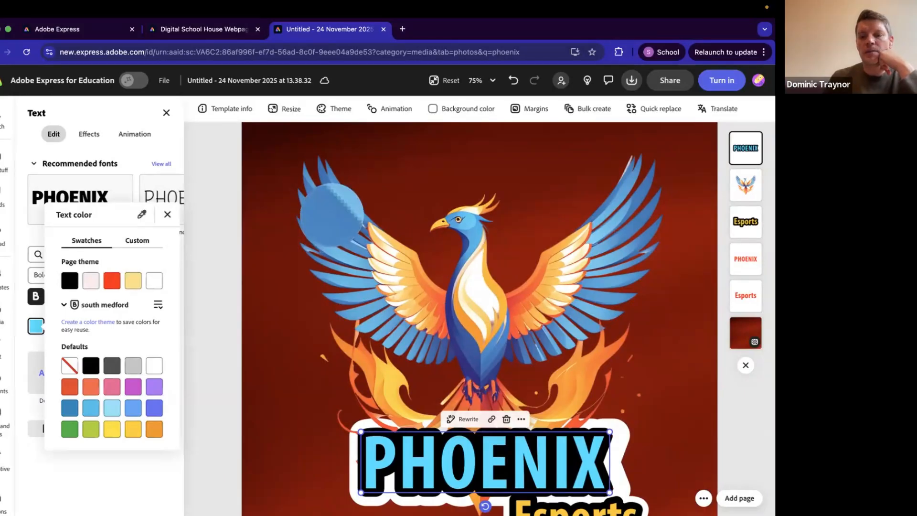
{"action": "left_click", "coordinate": [332, 215]}
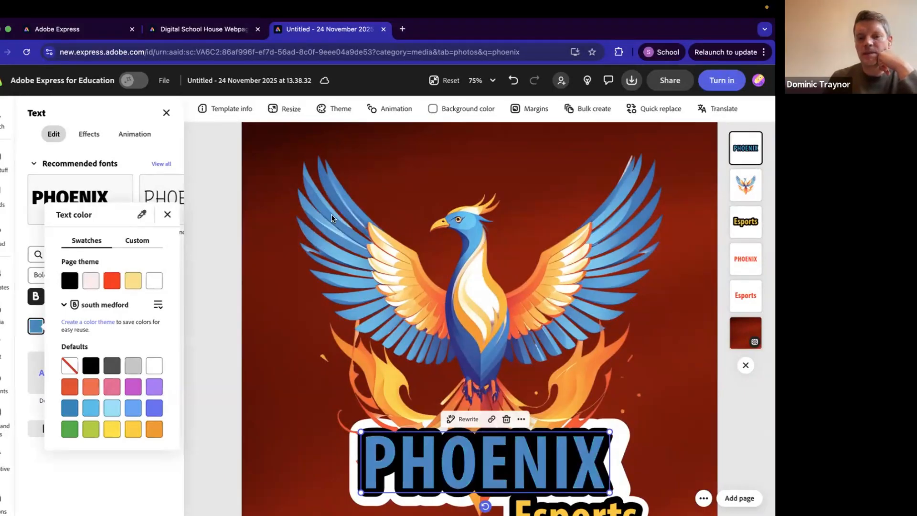
{"action": "left_click", "coordinate": [142, 214]}
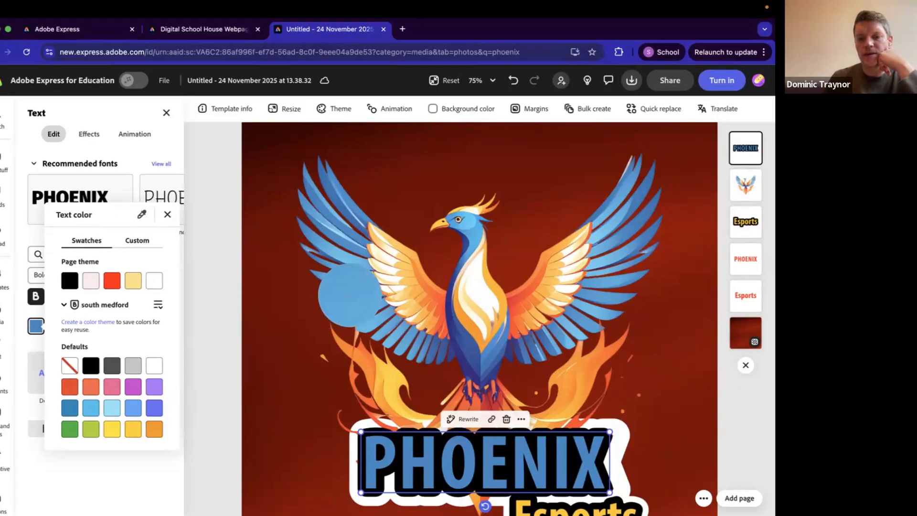
{"action": "left_click", "coordinate": [350, 295]}
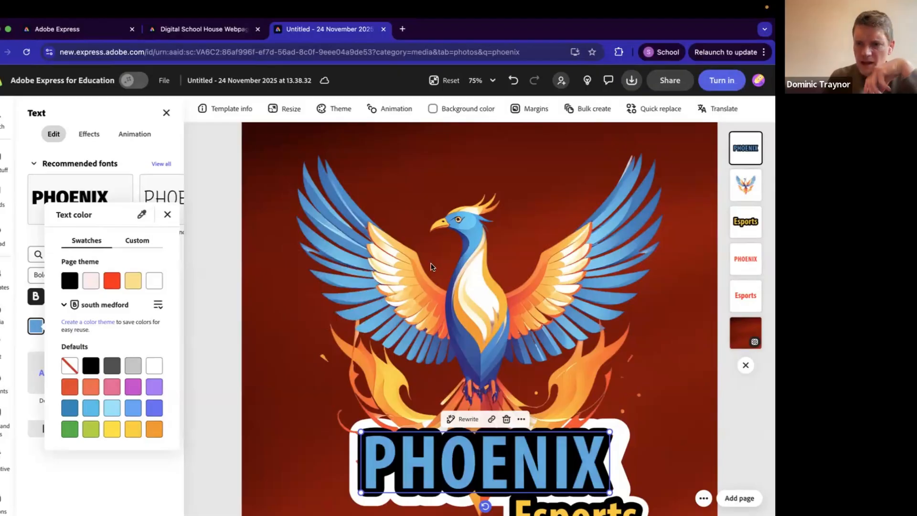
{"action": "left_click", "coordinate": [141, 215]}
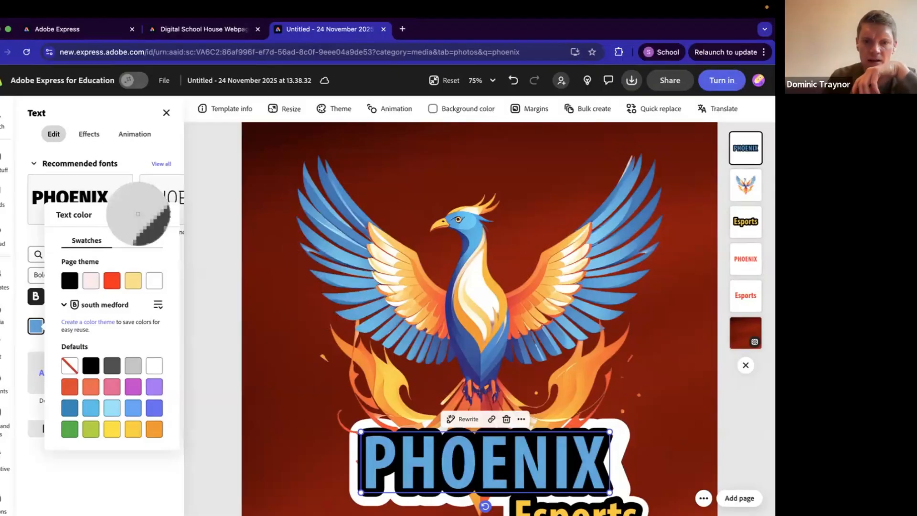
{"action": "left_click", "coordinate": [358, 280]}
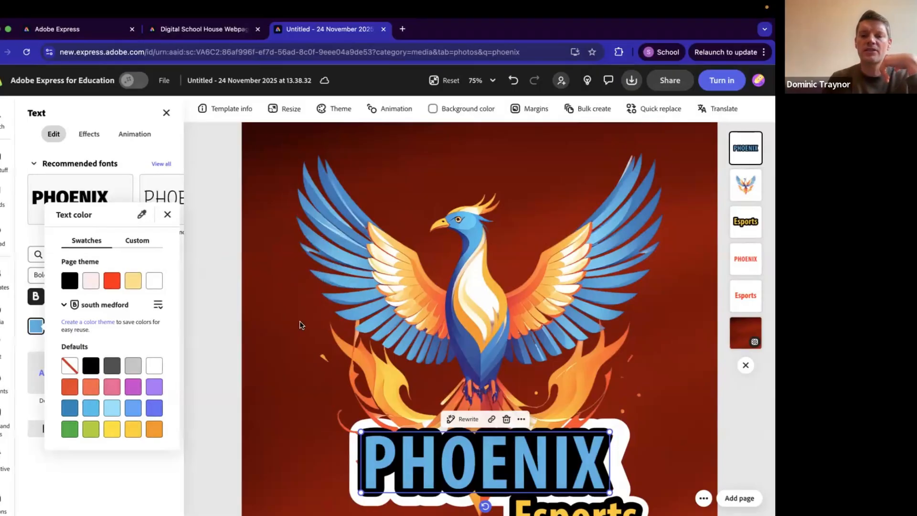
{"action": "left_click", "coordinate": [211, 335]}
Recolour the front Esports text's fill with a yellow sampled from the phoenix's flames
{"action": "scroll", "coordinate": [473, 415], "scroll_direction": "down", "scroll_amount": 3}
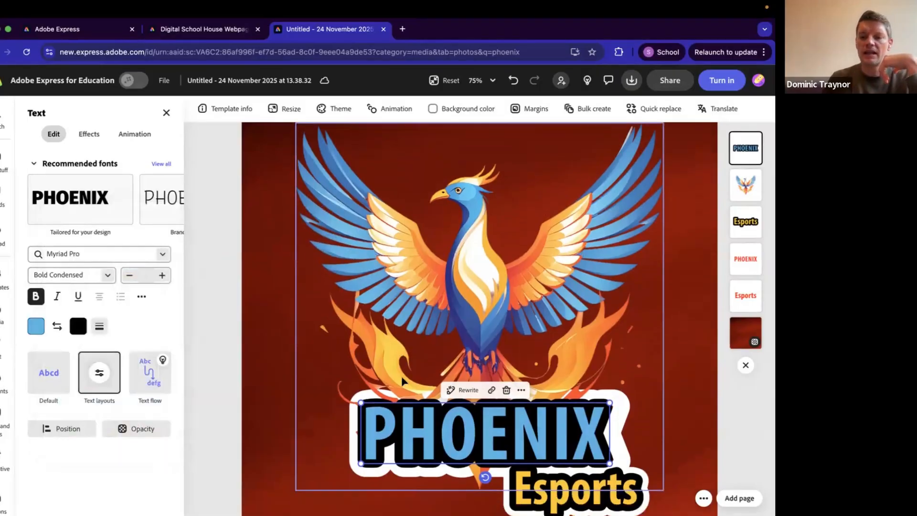
{"action": "left_click", "coordinate": [518, 428]}
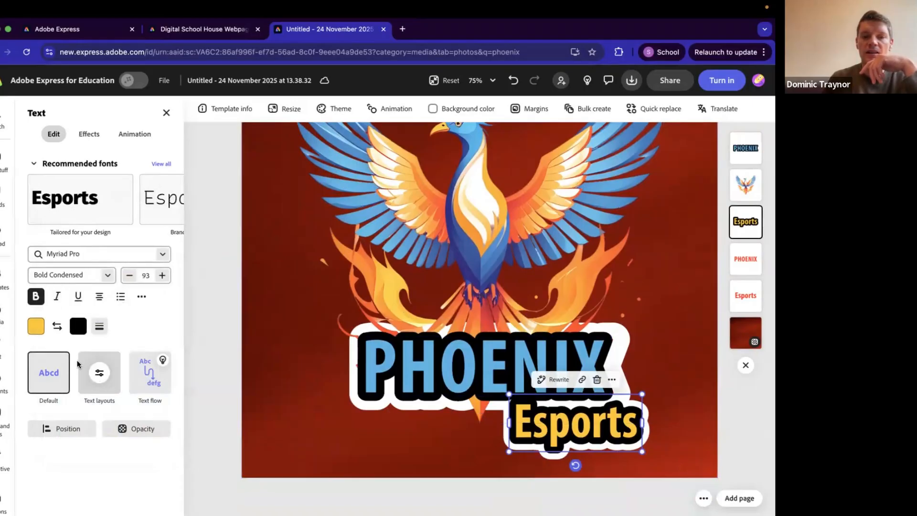
{"action": "left_click", "coordinate": [36, 326]}
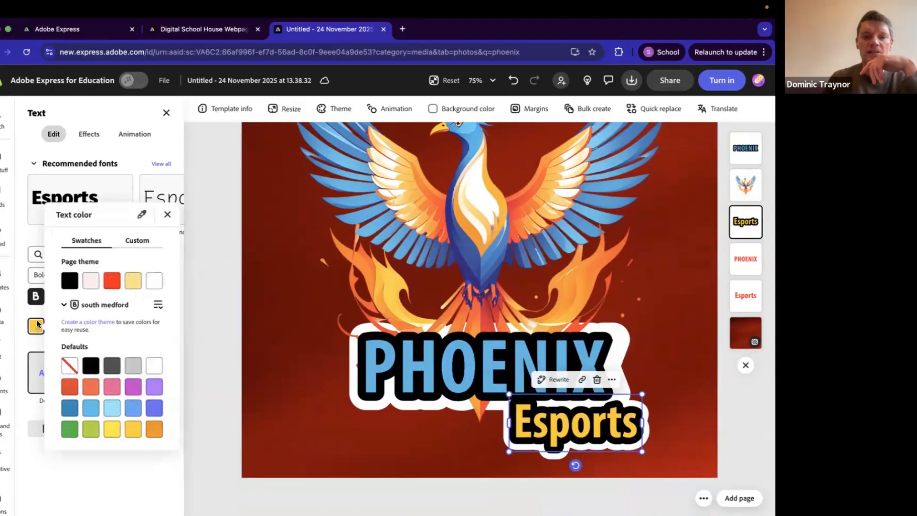
{"action": "left_click", "coordinate": [143, 214]}
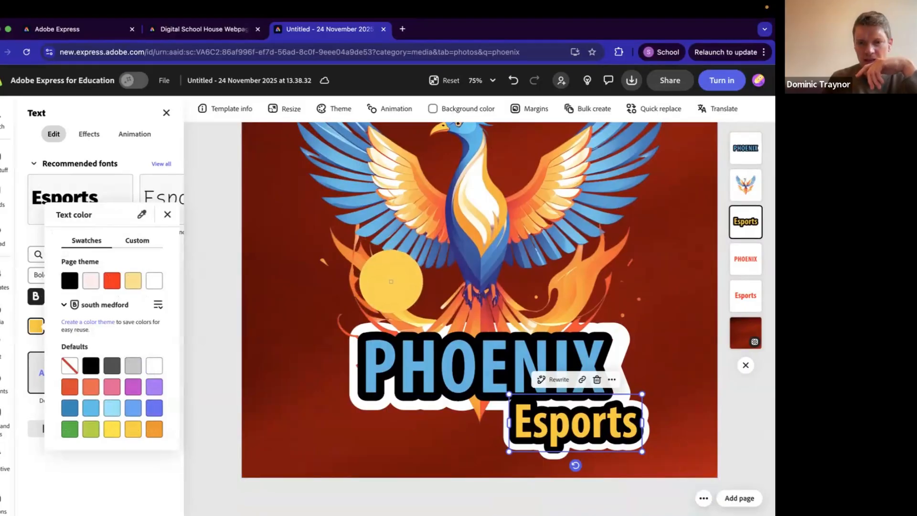
{"action": "left_click", "coordinate": [391, 283]}
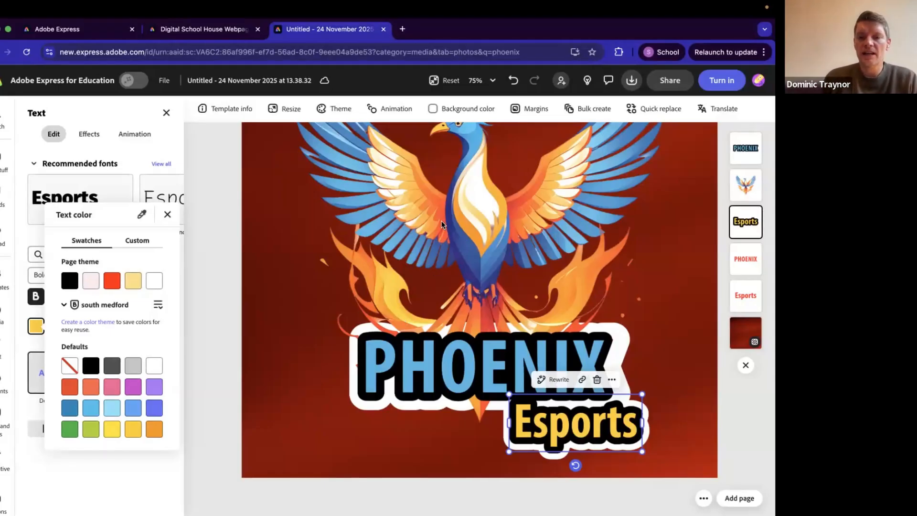
{"action": "left_click", "coordinate": [231, 261]}
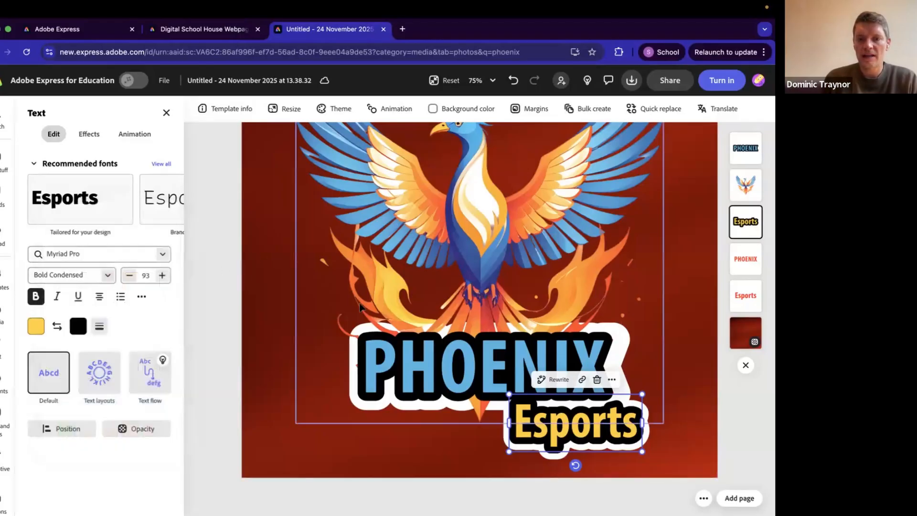
Duplicate the phoenix image and align the copy exactly over the original
{"action": "scroll", "coordinate": [361, 307], "scroll_direction": "down", "scroll_amount": 3}
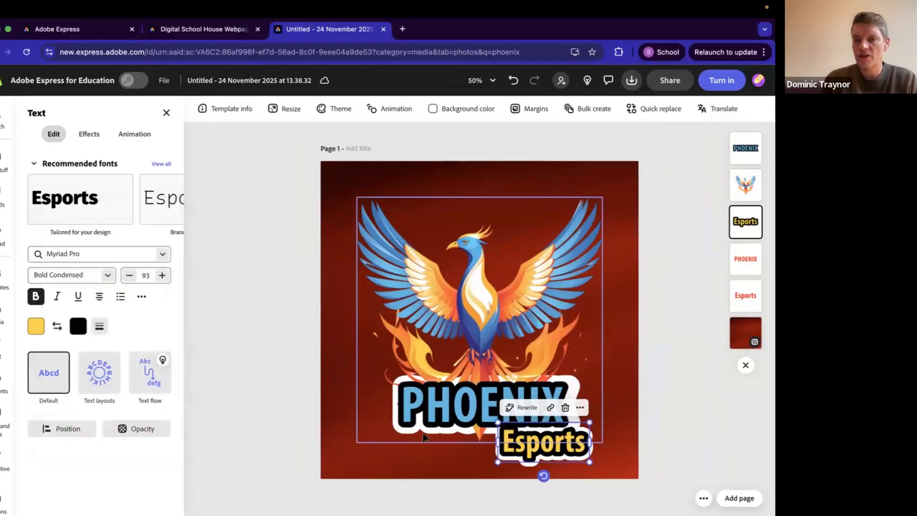
{"action": "left_click", "coordinate": [745, 256]}
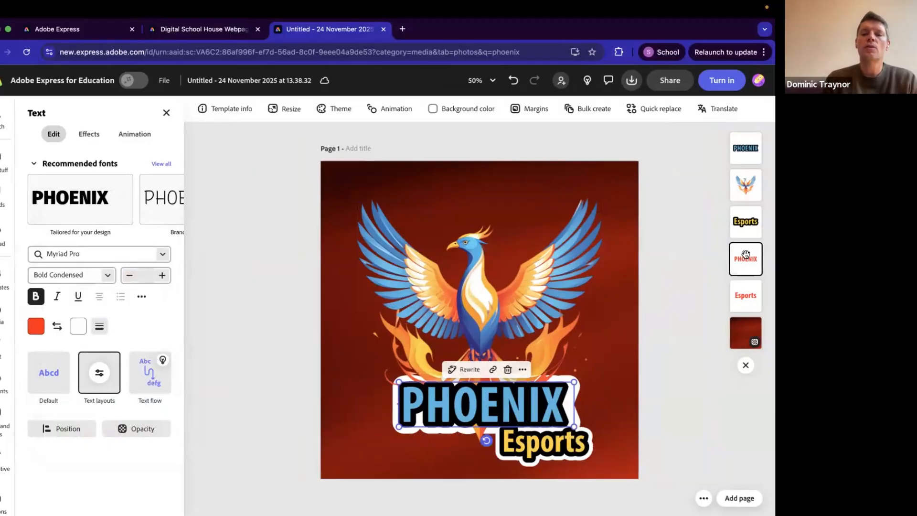
{"action": "left_click", "coordinate": [480, 298]}
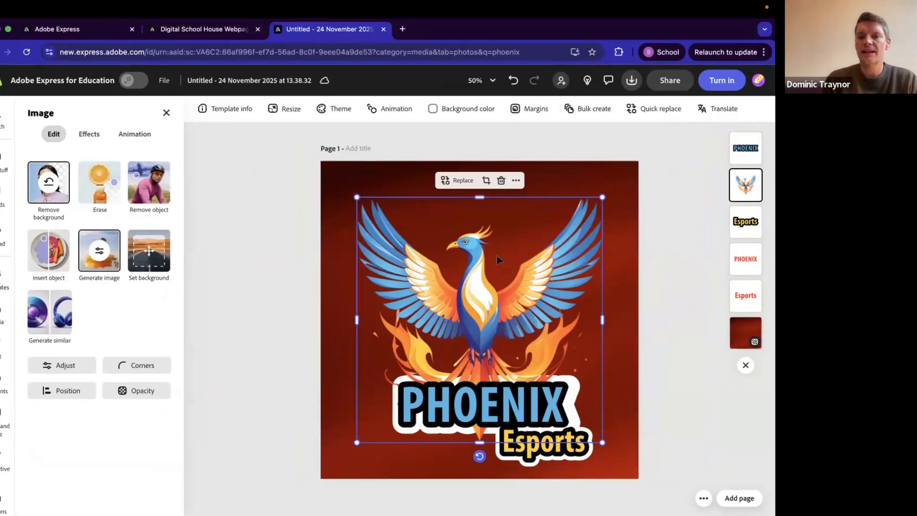
{"action": "left_click", "coordinate": [516, 180]}
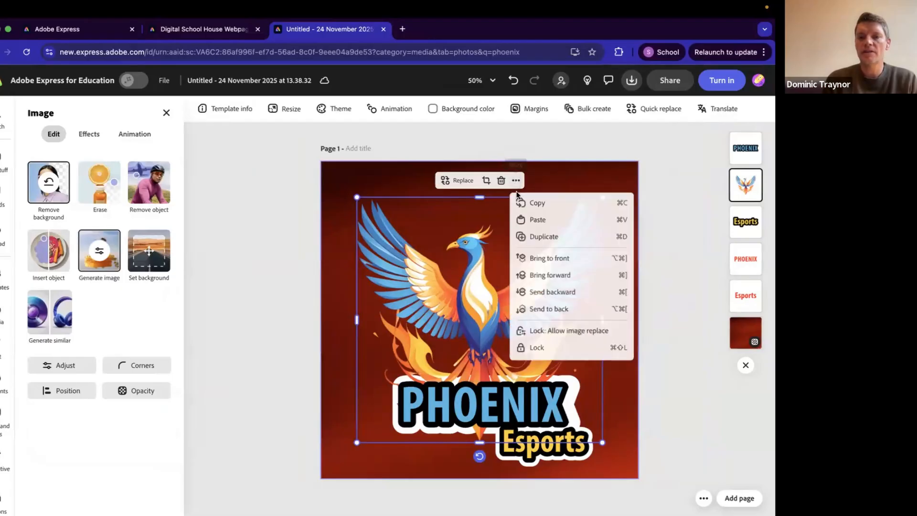
{"action": "left_click", "coordinate": [530, 238]}
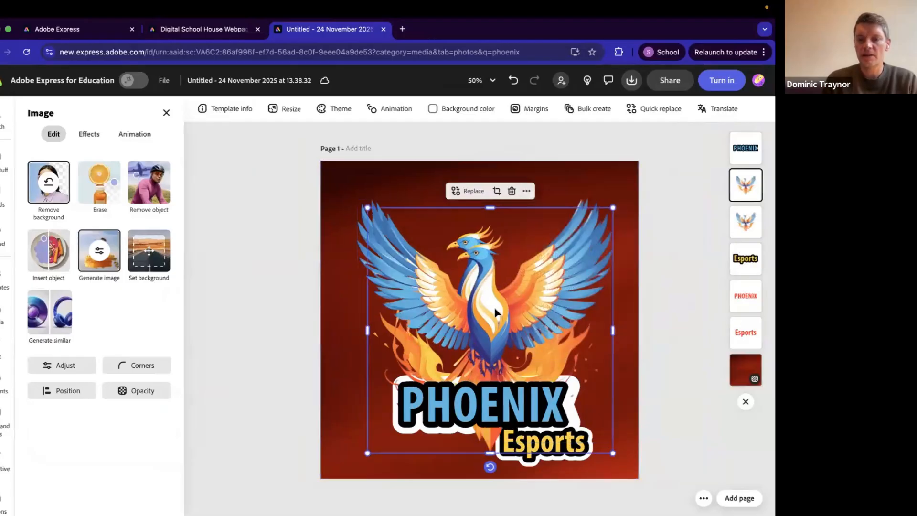
{"action": "left_click_drag", "start_coordinate": [492, 306], "coordinate": [486, 296]}
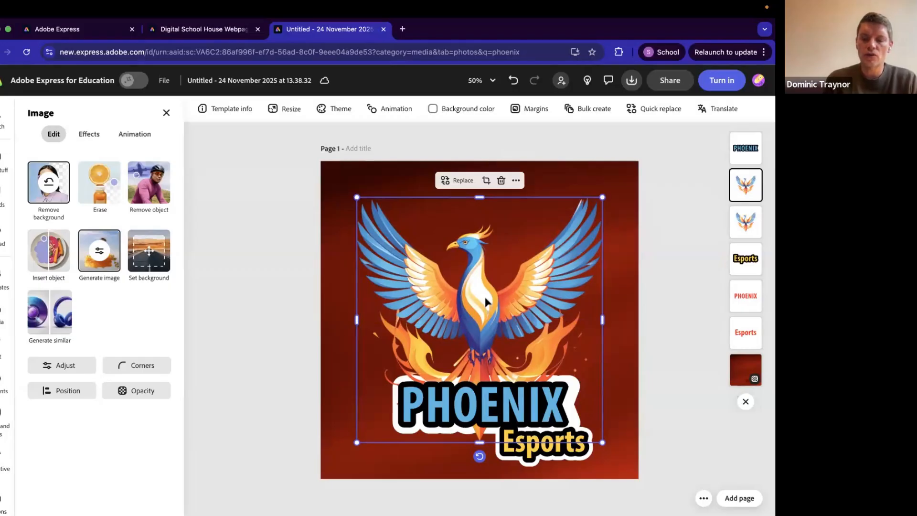
Offset the rear phoenix image slightly up and to the left, and apply the Duotone tone effect to it
{"action": "left_click", "coordinate": [748, 220]}
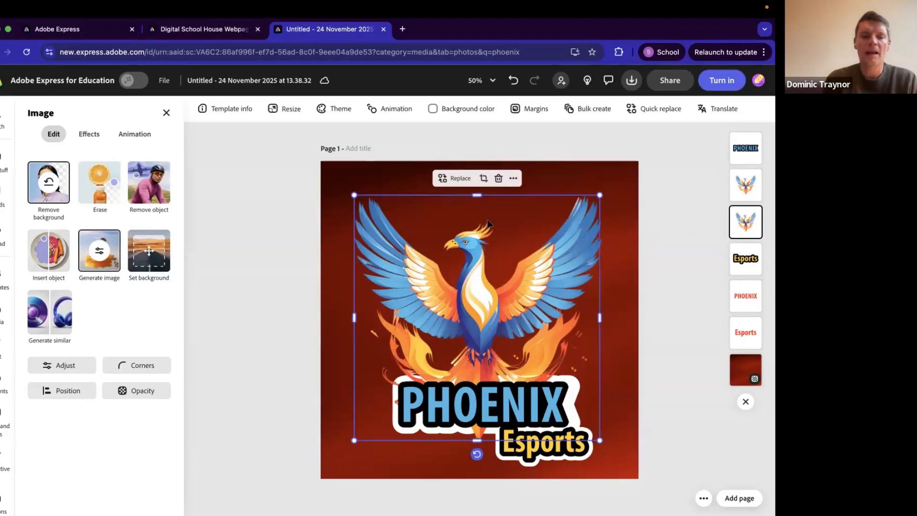
{"action": "left_click", "coordinate": [88, 135]}
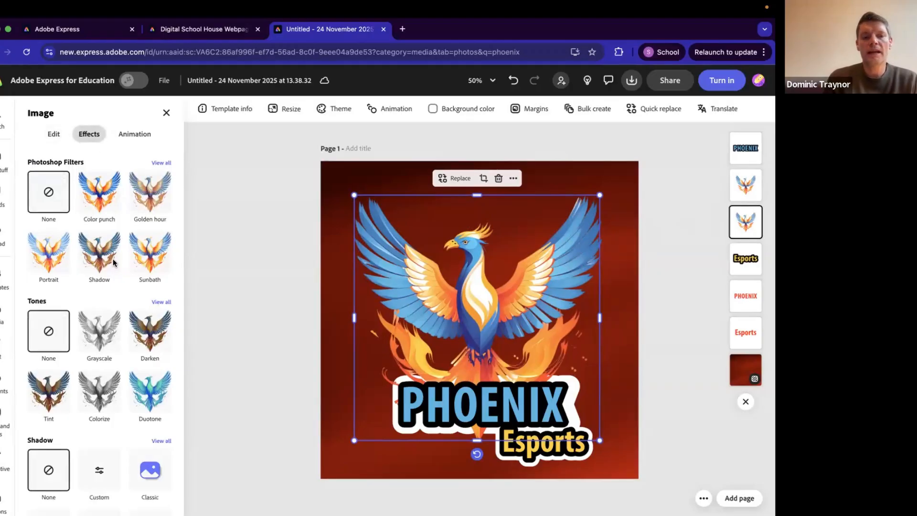
{"action": "left_click", "coordinate": [147, 401]}
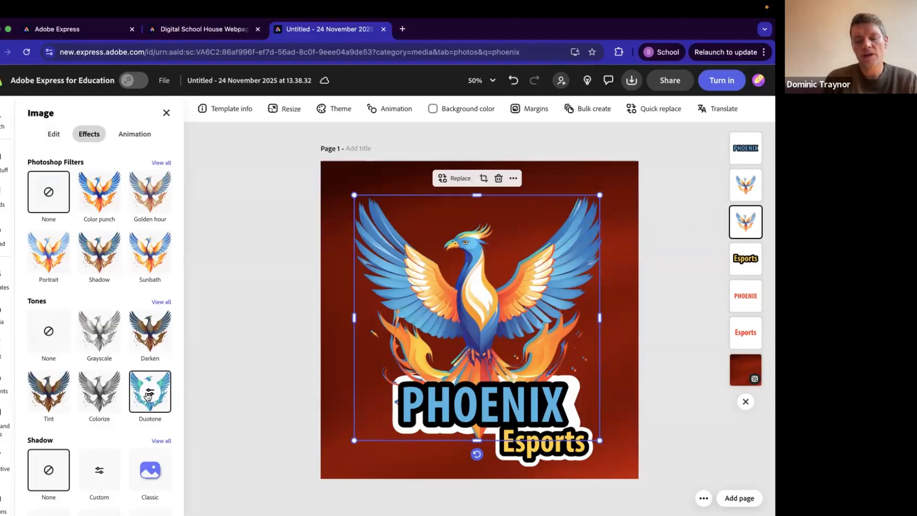
{"action": "scroll", "coordinate": [147, 397], "scroll_direction": "up", "scroll_amount": 5}
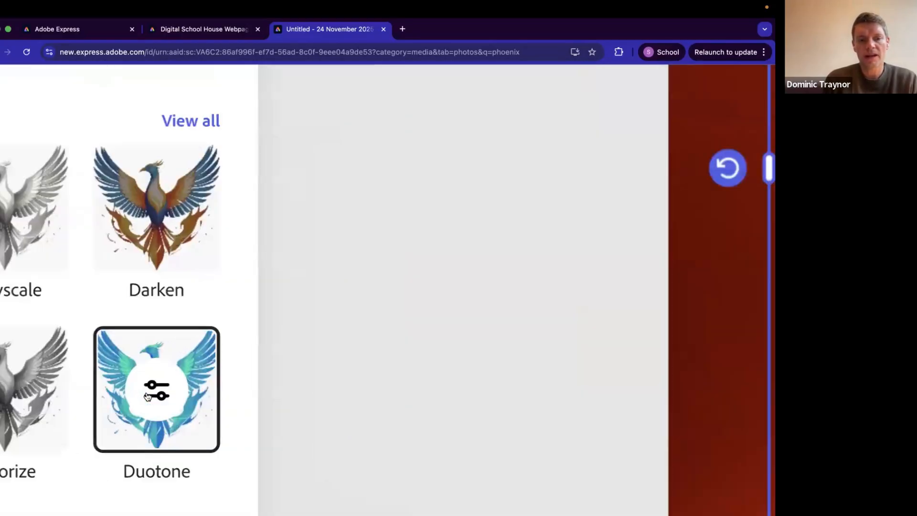
{"action": "scroll", "coordinate": [147, 397], "scroll_direction": "down", "scroll_amount": 5}
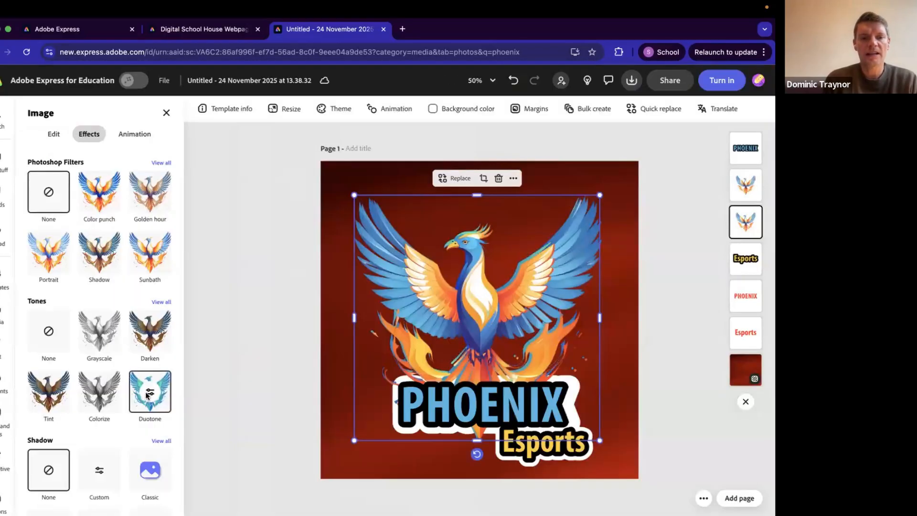
Set both the highlights and shadows colours of the rear phoenix's Duotone effect to white
{"action": "left_click", "coordinate": [148, 396]}
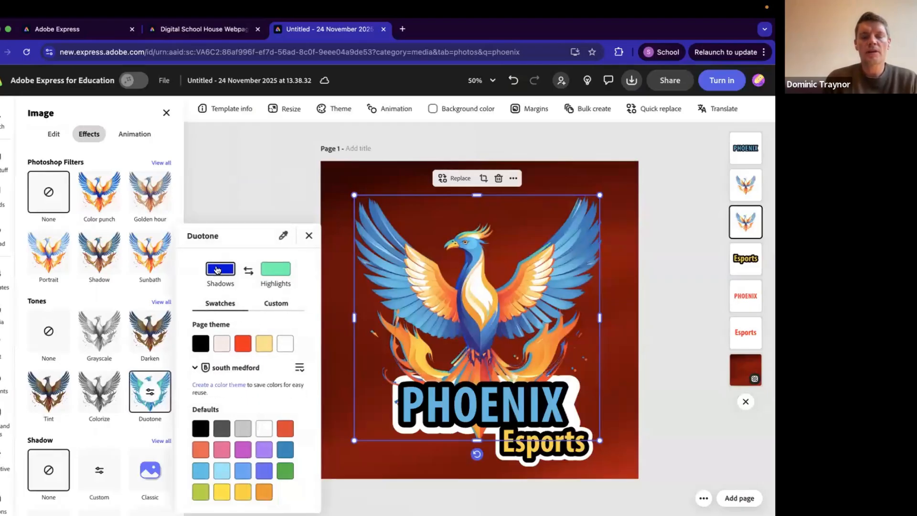
{"action": "left_click", "coordinate": [279, 270]}
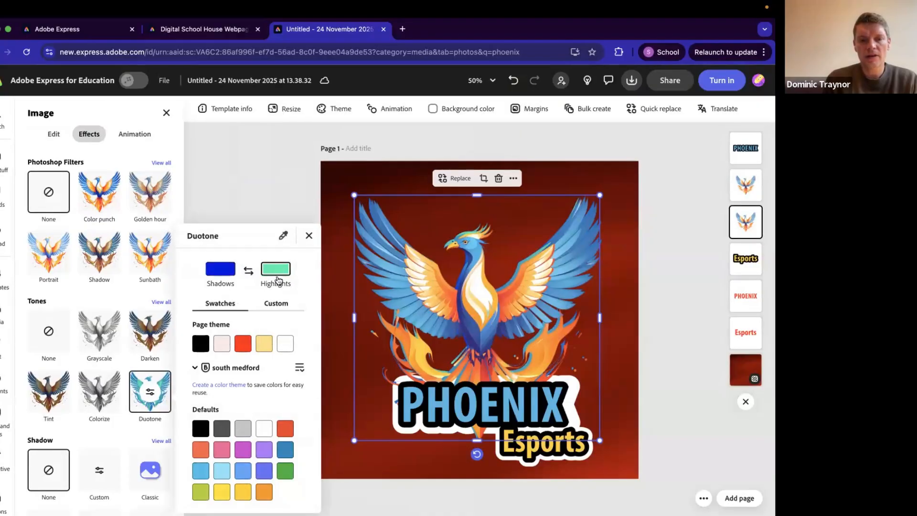
{"action": "left_click", "coordinate": [285, 344]}
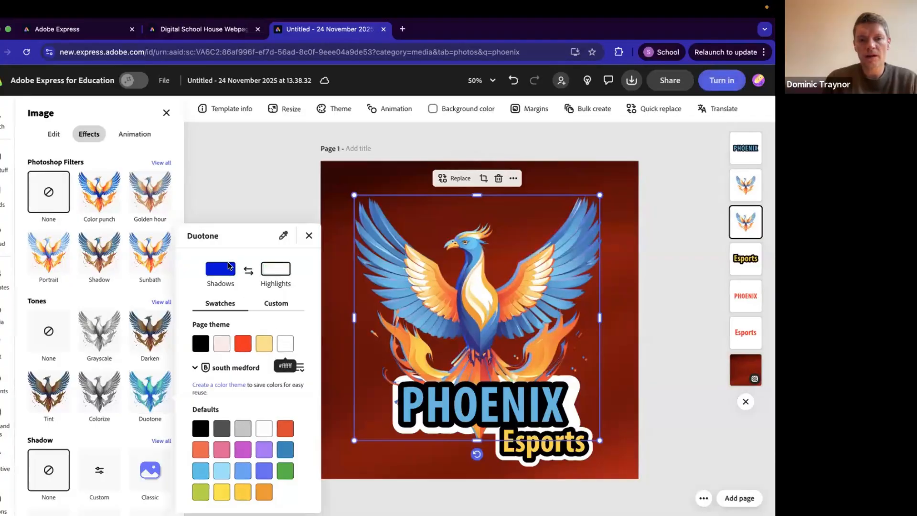
{"action": "left_click", "coordinate": [221, 270]}
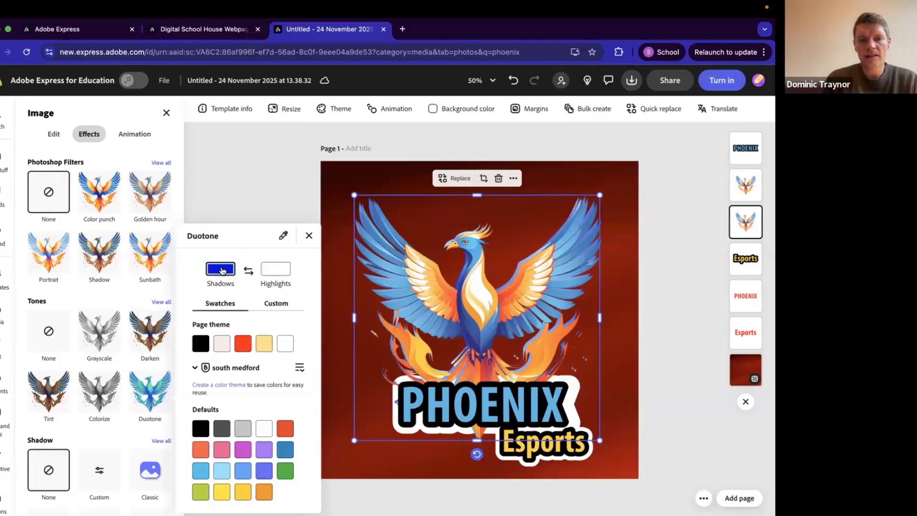
{"action": "left_click", "coordinate": [281, 344]}
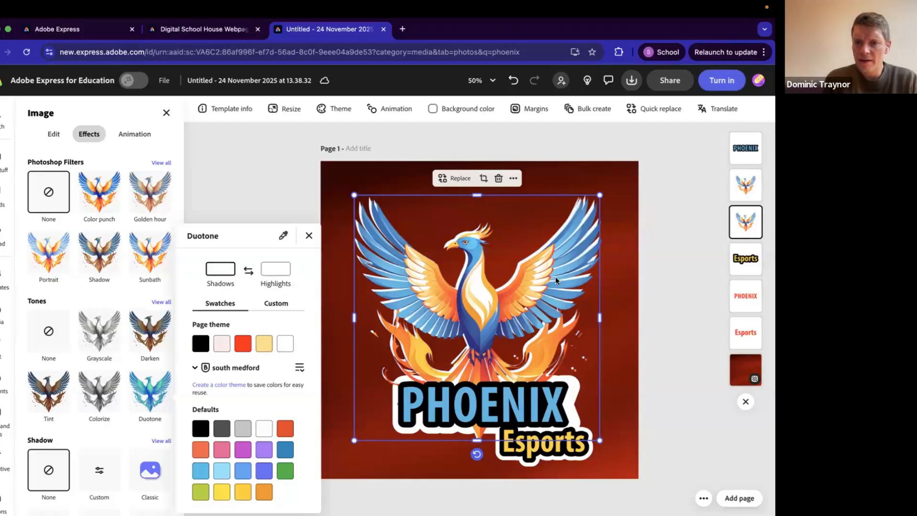
Nudge the white rear phoenix to form a thin outline around the front one, then deselect it and close the side panel
{"action": "left_click", "coordinate": [520, 302]}
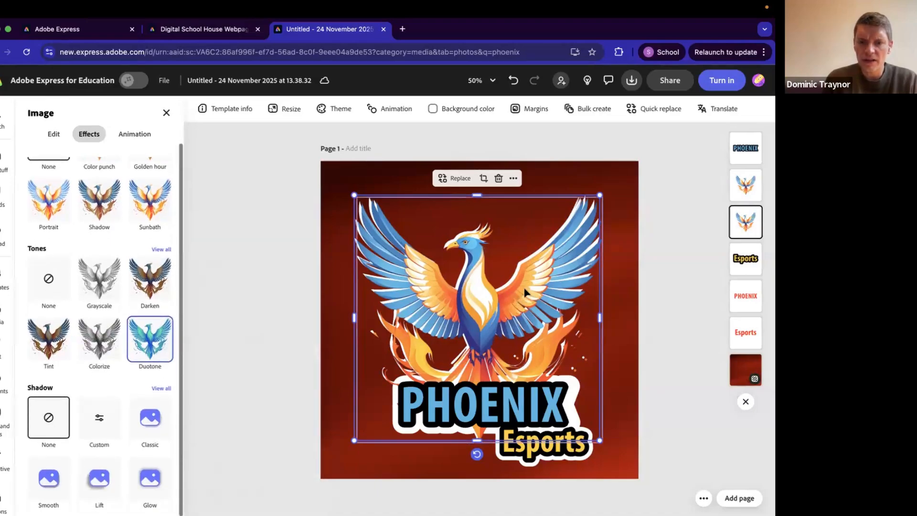
{"action": "mouse_move", "coordinate": [515, 295]}
{"action": "left_mouse_down"}
{"action": "mouse_move", "coordinate": [522, 300]}
{"action": "mouse_move", "coordinate": [520, 292]}
{"action": "left_mouse_up"}
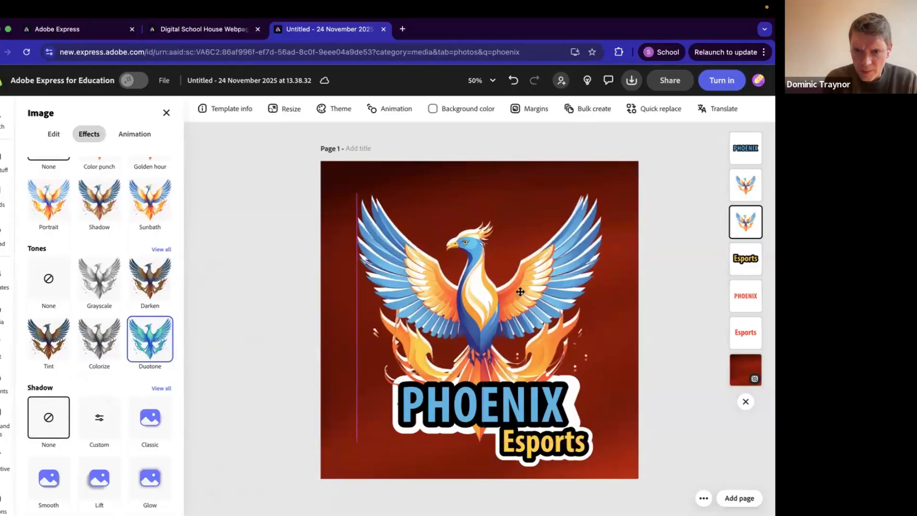
{"action": "left_click_drag", "start_coordinate": [520, 291], "coordinate": [520, 292]}
{"action": "left_click", "coordinate": [224, 319]}
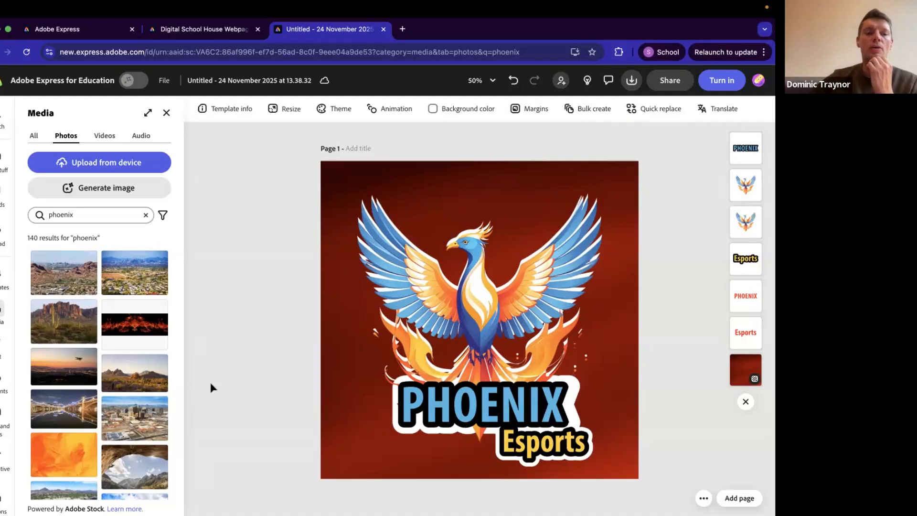
{"action": "left_click", "coordinate": [167, 114]}
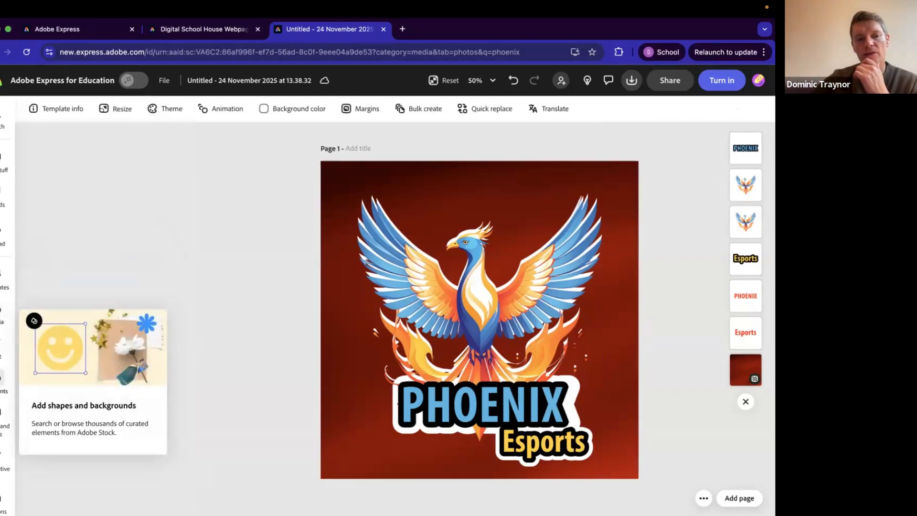
Search the background elements for "geometric blue"
{"action": "left_click", "coordinate": [3, 378]}
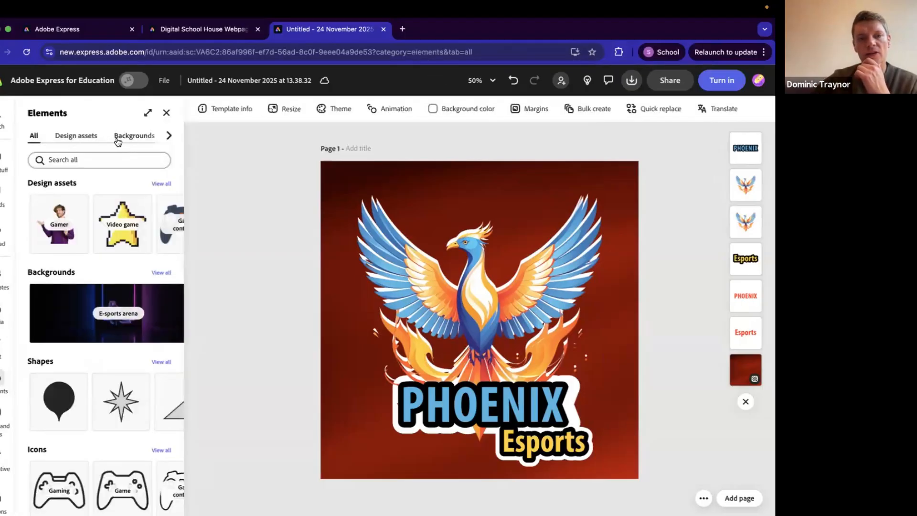
{"action": "scroll", "coordinate": [118, 141], "scroll_direction": "up", "scroll_amount": 5}
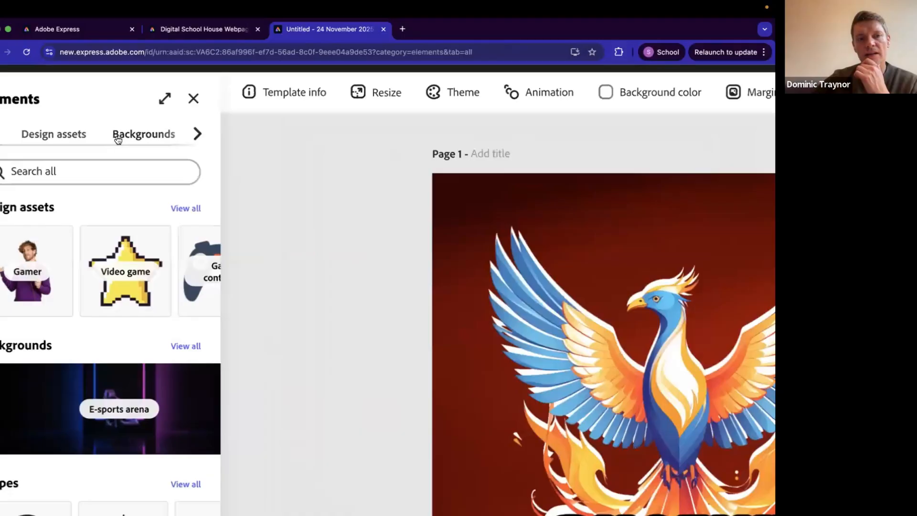
{"action": "left_click", "coordinate": [118, 140]}
{"action": "scroll", "coordinate": [118, 139], "scroll_direction": "down", "scroll_amount": 5}
{"action": "left_click", "coordinate": [84, 159]}
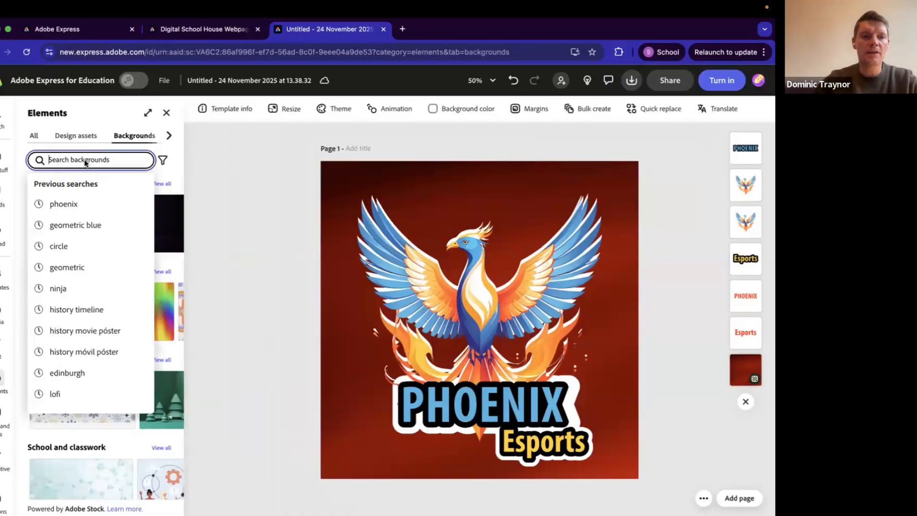
{"action": "left_click", "coordinate": [83, 229]}
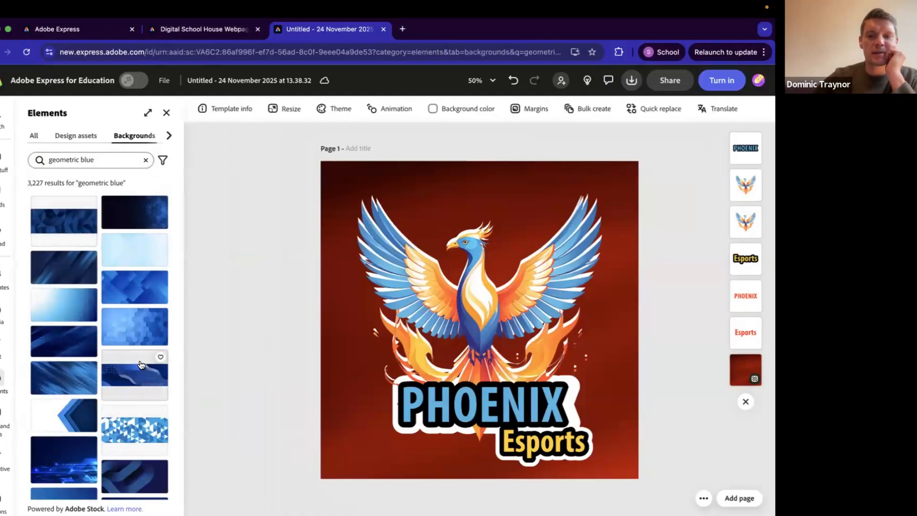
Try several geometric blue backgrounds behind the phoenix: hexagons, diagonal brush strokes, curved lines and broad diagonal stripes
{"action": "left_click", "coordinate": [128, 328]}
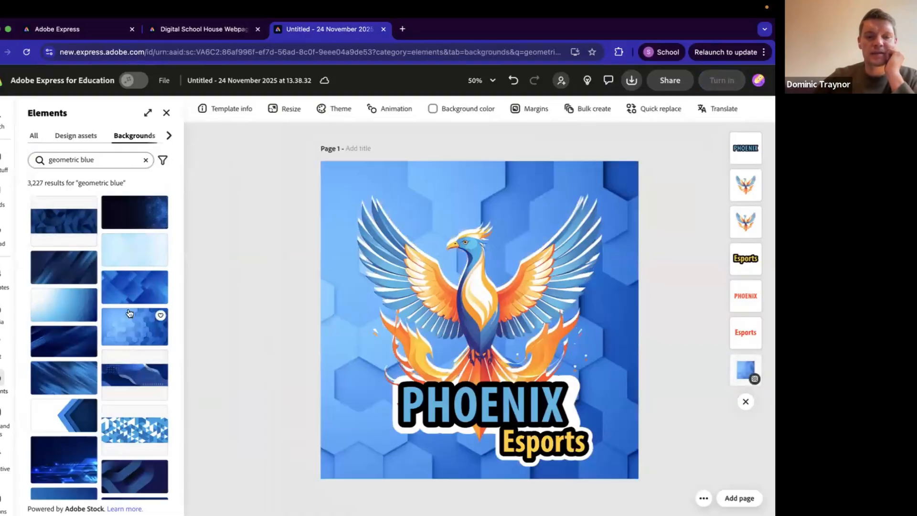
{"action": "left_click", "coordinate": [59, 387]}
{"action": "left_click", "coordinate": [134, 376]}
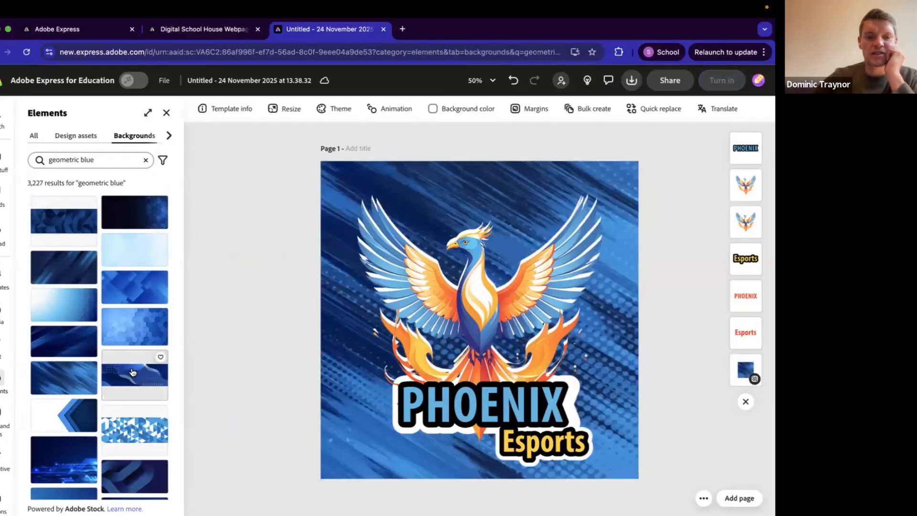
{"action": "scroll", "coordinate": [133, 372], "scroll_direction": "down", "scroll_amount": 1}
{"action": "scroll", "coordinate": [133, 372], "scroll_direction": "down", "scroll_amount": 2}
{"action": "left_click", "coordinate": [134, 375]}
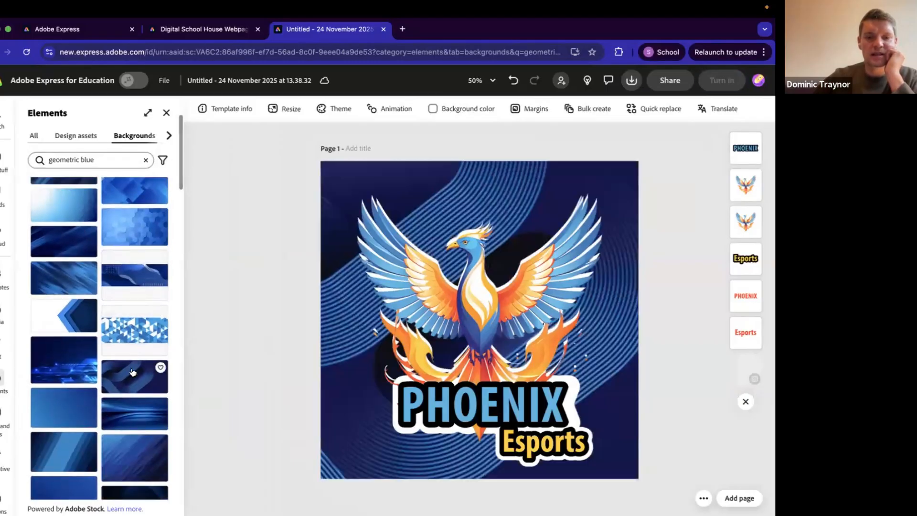
{"action": "scroll", "coordinate": [64, 414], "scroll_direction": "down", "scroll_amount": 1}
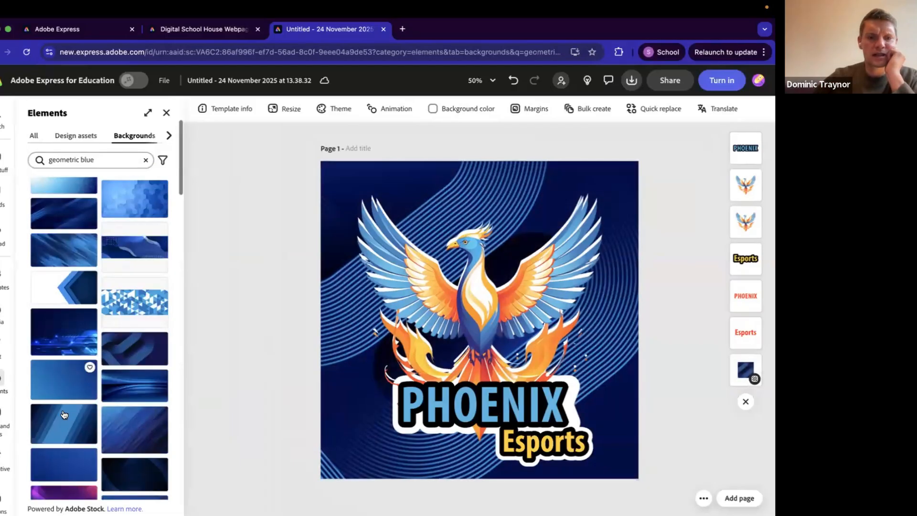
{"action": "left_click", "coordinate": [64, 414]}
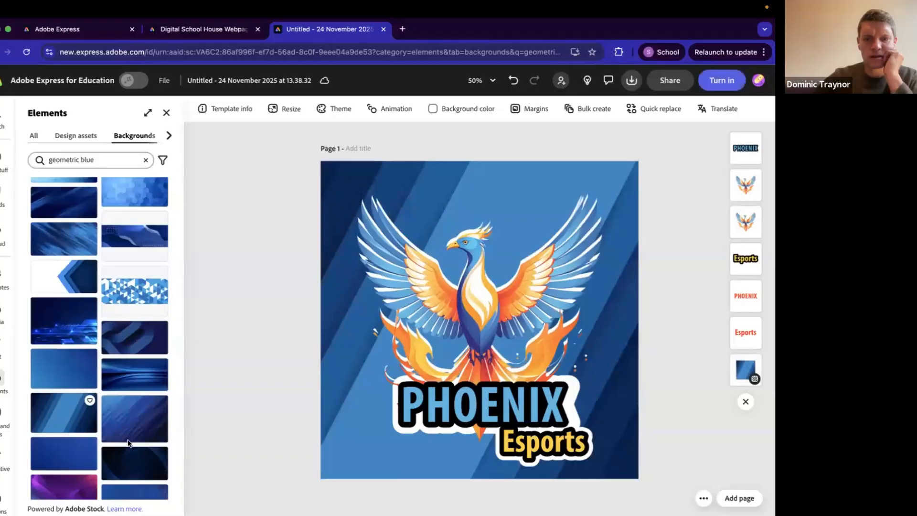
Replace the logo's background with the blue gradient that has scattered white specks
{"action": "scroll", "coordinate": [146, 449], "scroll_direction": "down", "scroll_amount": 3}
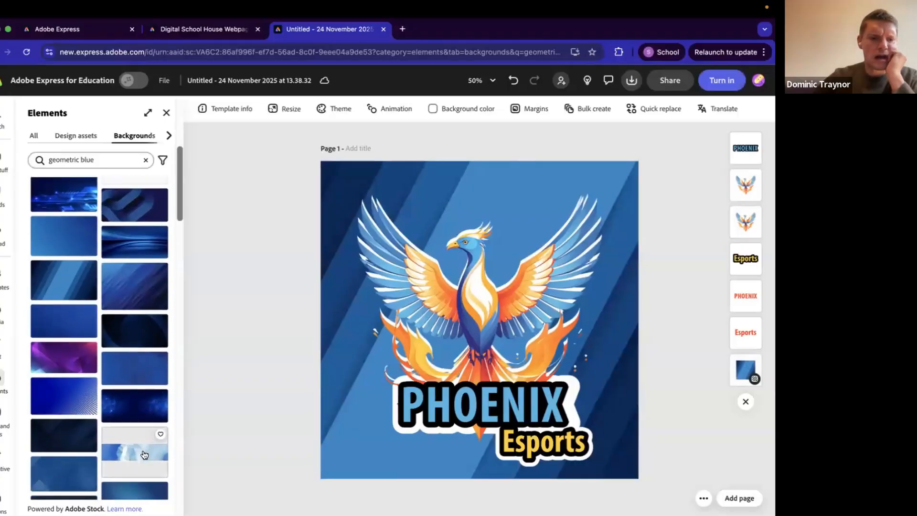
{"action": "scroll", "coordinate": [145, 454], "scroll_direction": "down", "scroll_amount": 4}
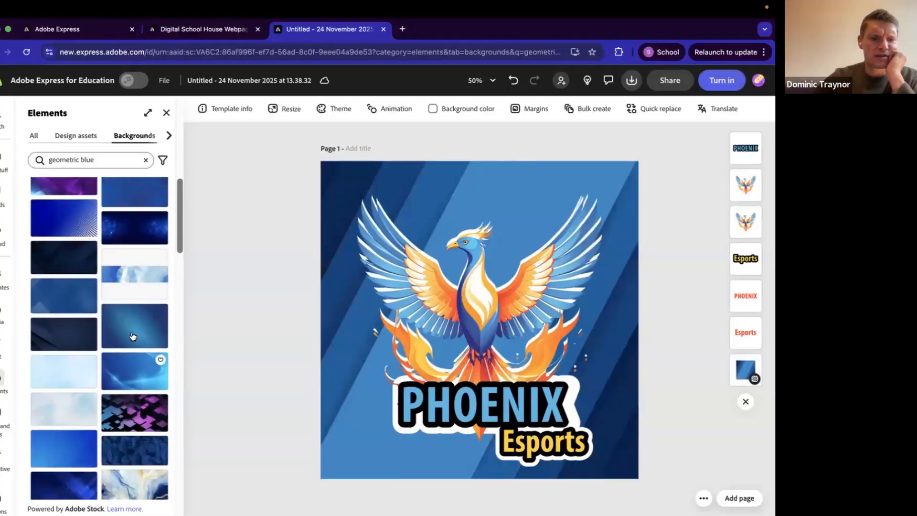
{"action": "left_click", "coordinate": [133, 337]}
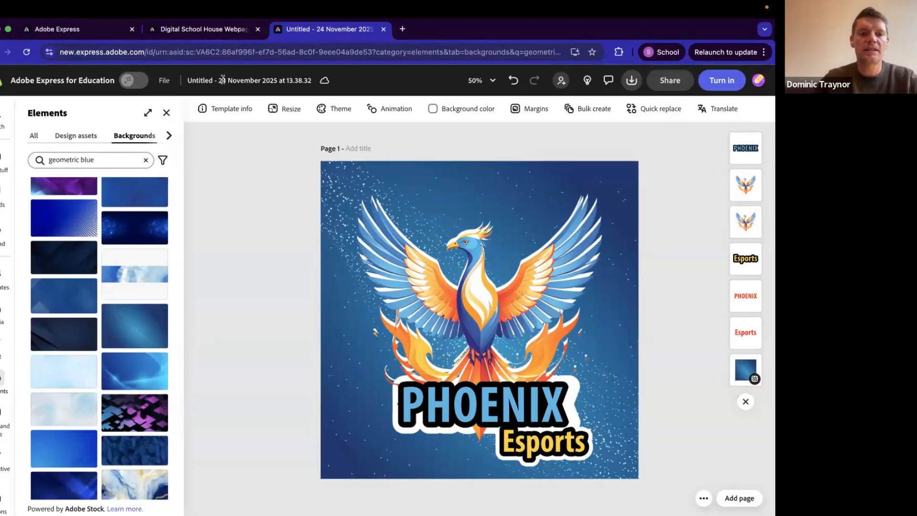
Rename the document to the designer's first name in possessive form followed by "Esports Logo"
{"action": "scroll", "coordinate": [223, 80], "scroll_direction": "up", "scroll_amount": 5}
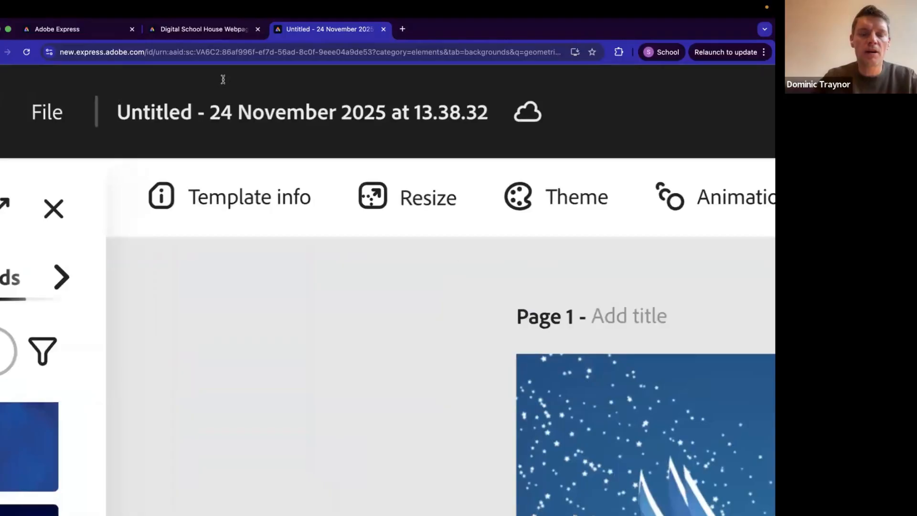
{"action": "scroll", "coordinate": [223, 80], "scroll_direction": "down", "scroll_amount": 5}
{"action": "left_click", "coordinate": [223, 79]}
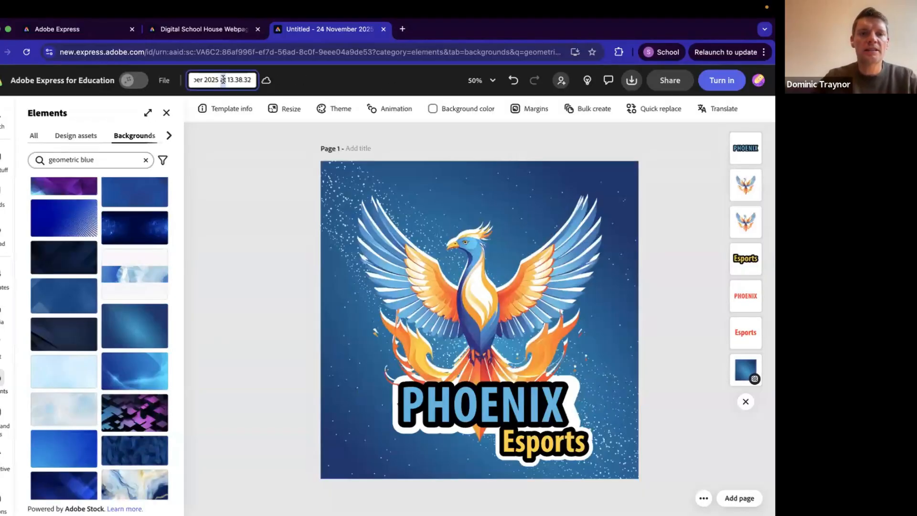
{"action": "type", "text": "Dom's"}
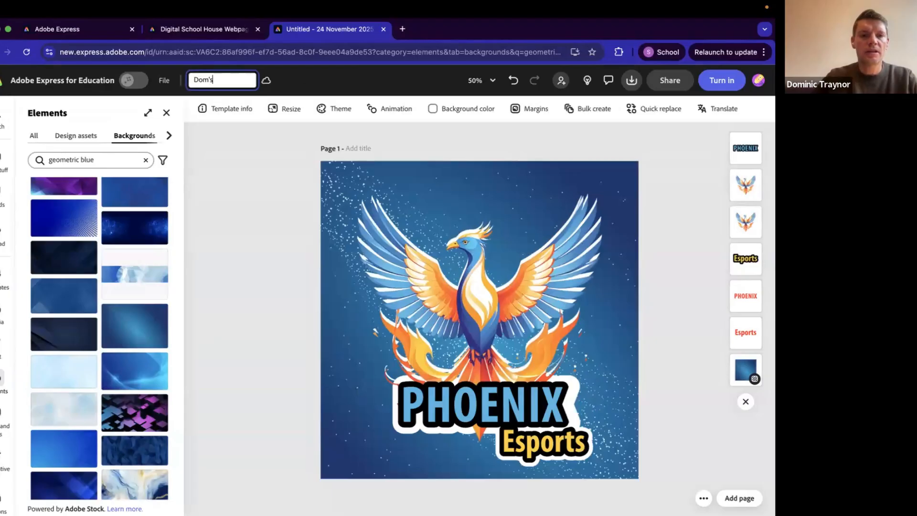
{"action": "type", "text": " Esports Logho"}
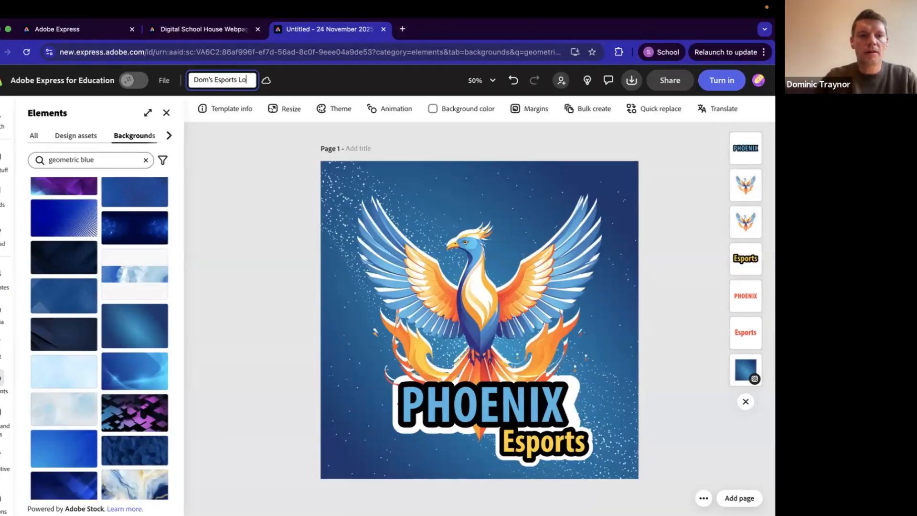
{"action": "key", "text": "BackSpace"}
{"action": "key", "text": "BackSpace"}
{"action": "type", "text": "o"}
{"action": "key", "text": "Return"}
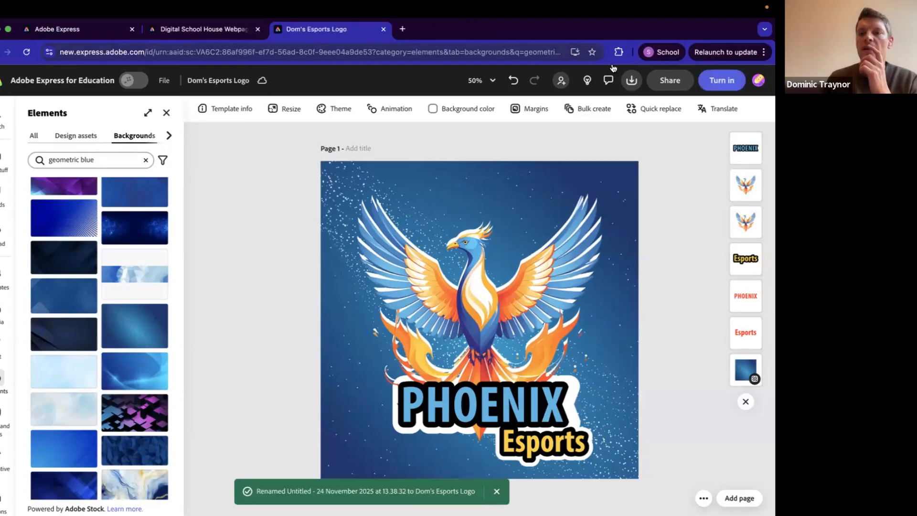
Download the logo as a 1,200 x 1,200 px PNG into the Downloads folder and close the Elements panel
{"action": "scroll", "coordinate": [632, 85], "scroll_direction": "up", "scroll_amount": 5}
{"action": "scroll", "coordinate": [632, 85], "scroll_direction": "down", "scroll_amount": 4}
{"action": "left_click", "coordinate": [633, 85]}
{"action": "scroll", "coordinate": [633, 84], "scroll_direction": "down", "scroll_amount": 1}
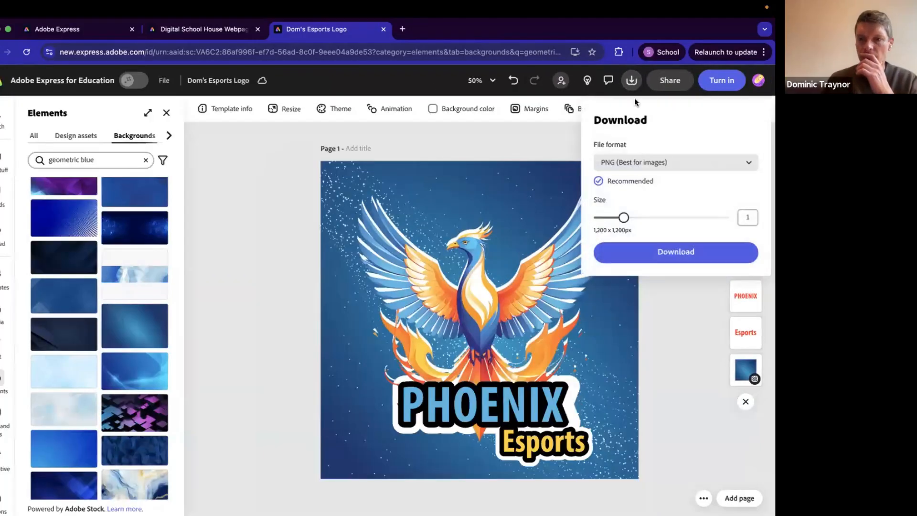
{"action": "left_click", "coordinate": [635, 165]}
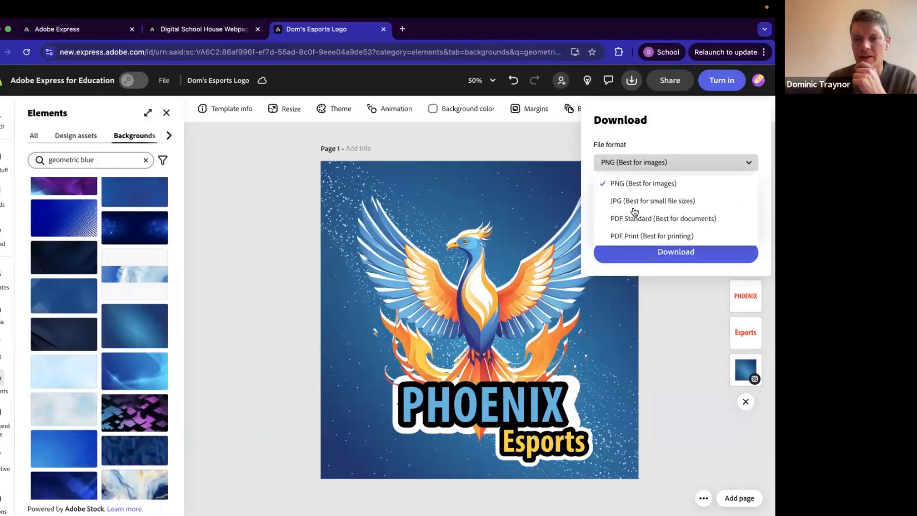
{"action": "left_click", "coordinate": [639, 253]}
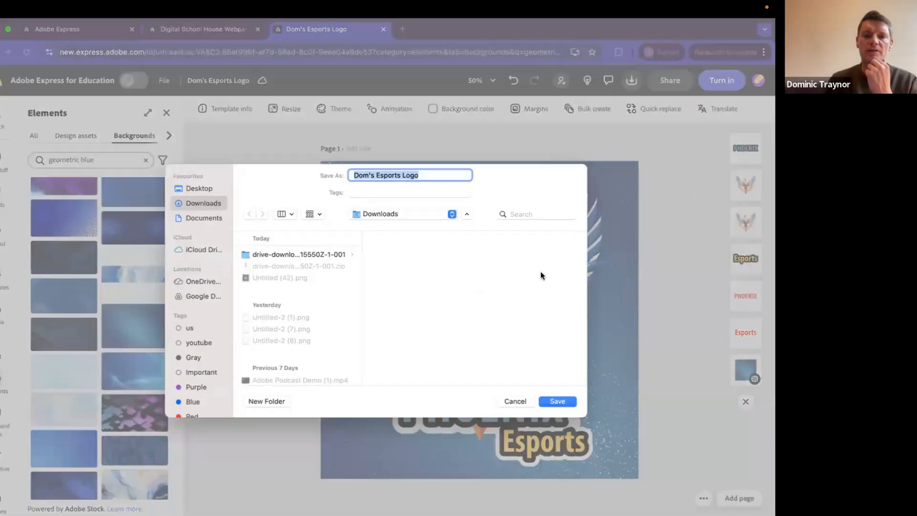
{"action": "left_click", "coordinate": [555, 401]}
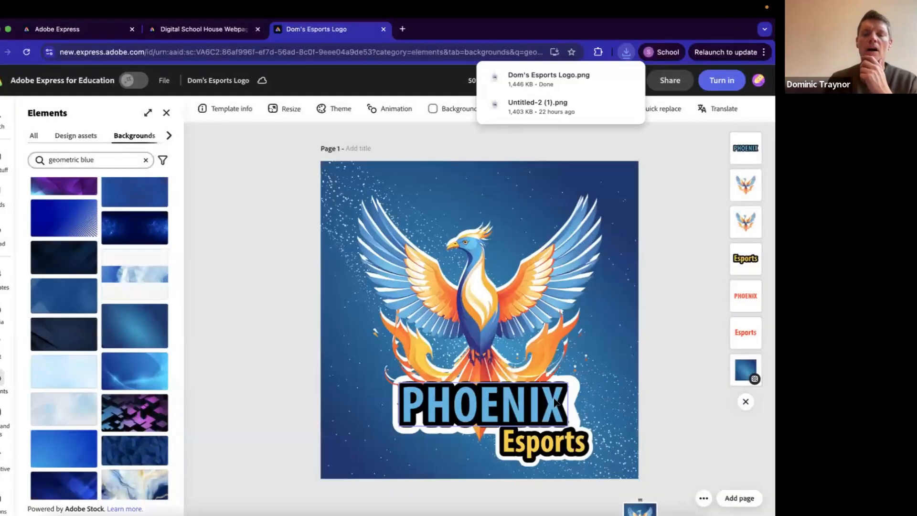
{"action": "left_click", "coordinate": [165, 113]}
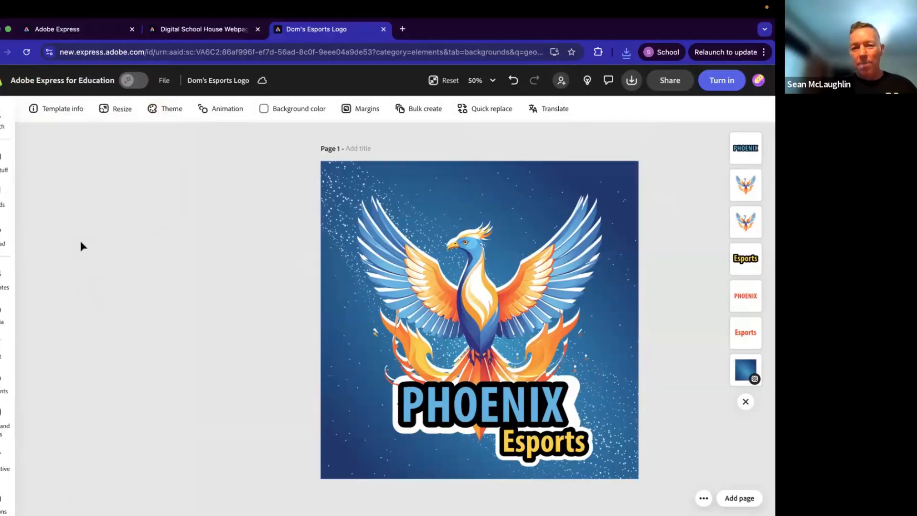
Set the file's sharing access to anyone with the link, view the link permission options, and close the sharing settings
{"action": "left_click", "coordinate": [671, 82]}
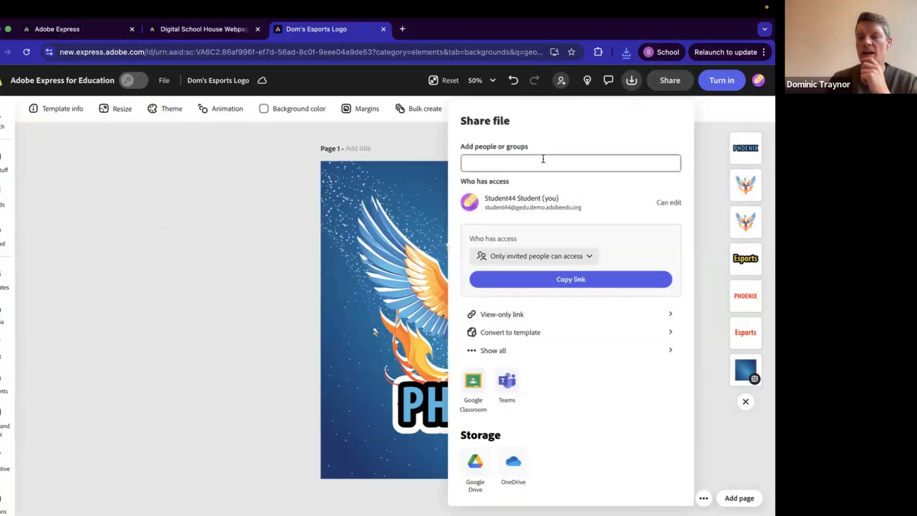
{"action": "left_click", "coordinate": [543, 159]}
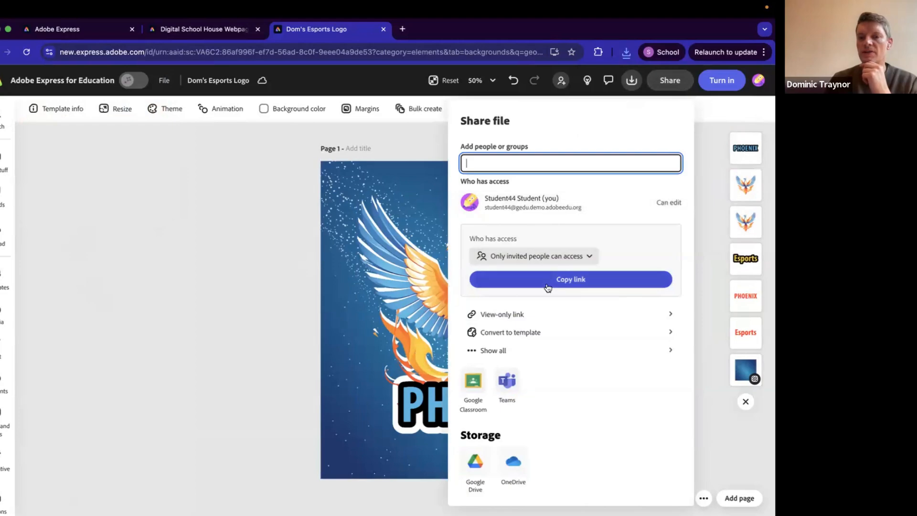
{"action": "left_click", "coordinate": [561, 260]}
{"action": "left_click", "coordinate": [549, 311]}
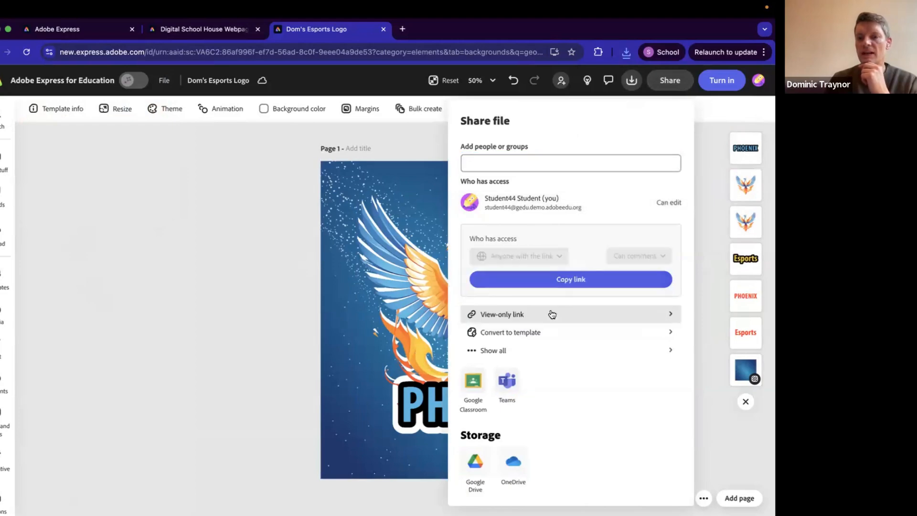
{"action": "left_click", "coordinate": [635, 257]}
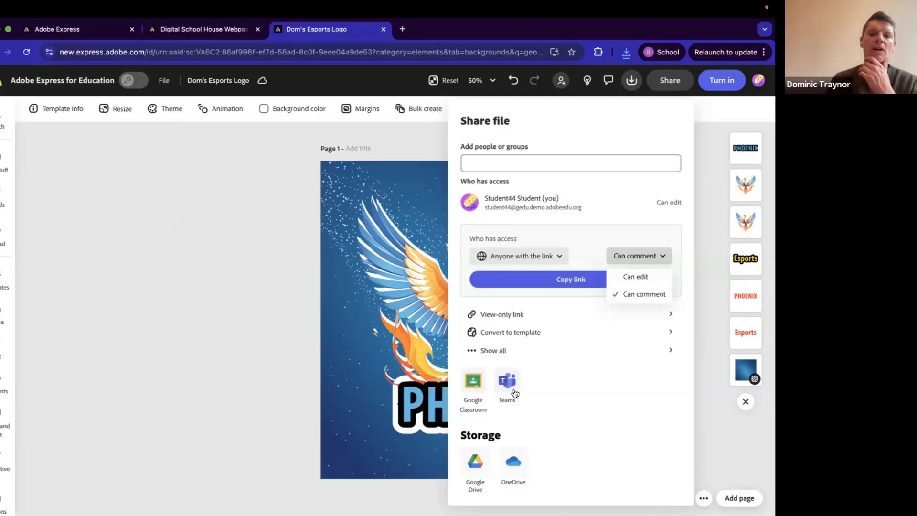
{"action": "left_click", "coordinate": [148, 276]}
{"action": "left_click", "coordinate": [148, 276]}
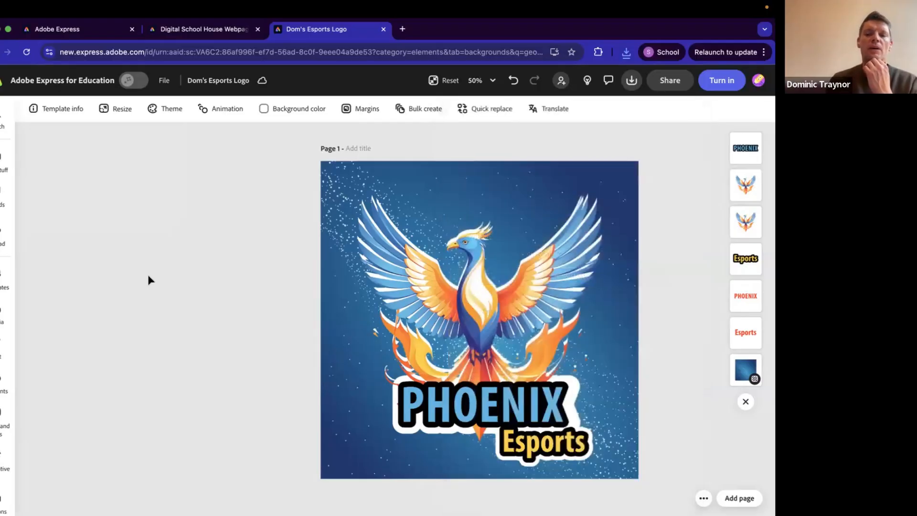
Return to the home page and start the "Make a logo" tool
{"action": "left_click", "coordinate": [4, 116]}
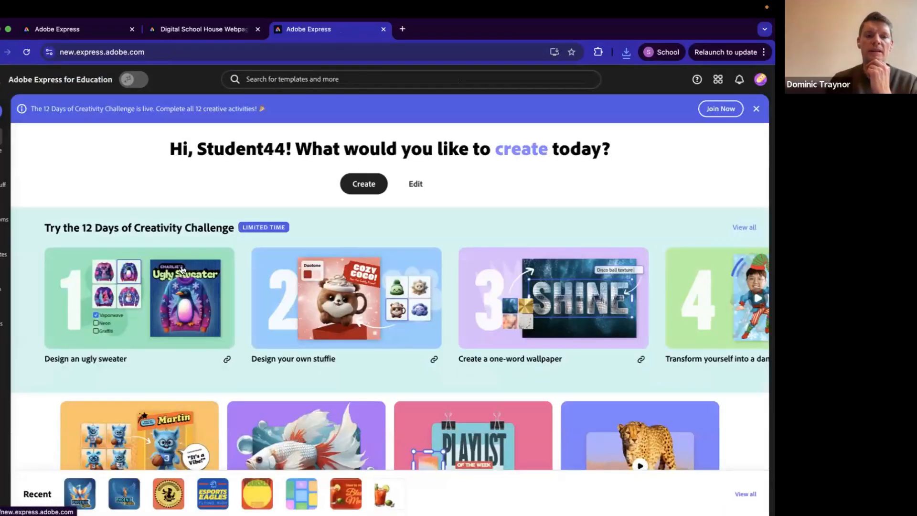
{"action": "scroll", "coordinate": [236, 334], "scroll_direction": "down", "scroll_amount": 5}
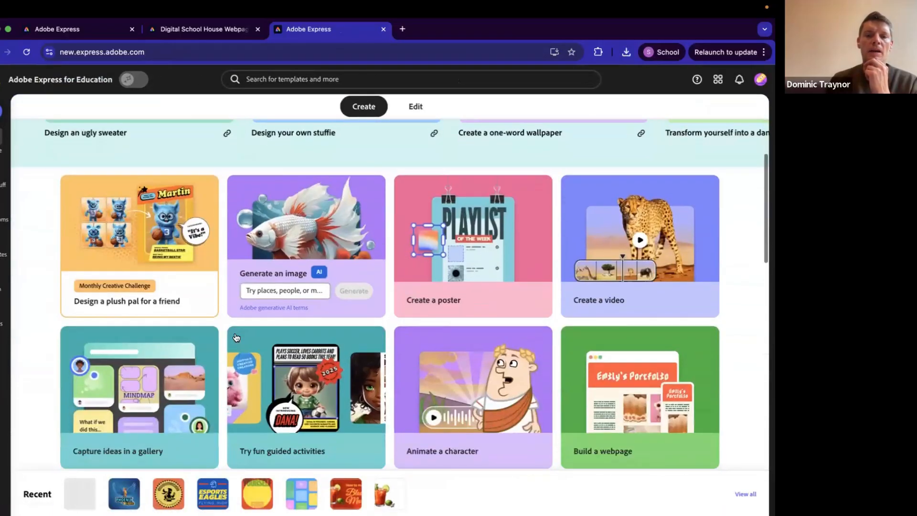
{"action": "scroll", "coordinate": [236, 338], "scroll_direction": "down", "scroll_amount": 3}
{"action": "scroll", "coordinate": [235, 337], "scroll_direction": "up", "scroll_amount": 7}
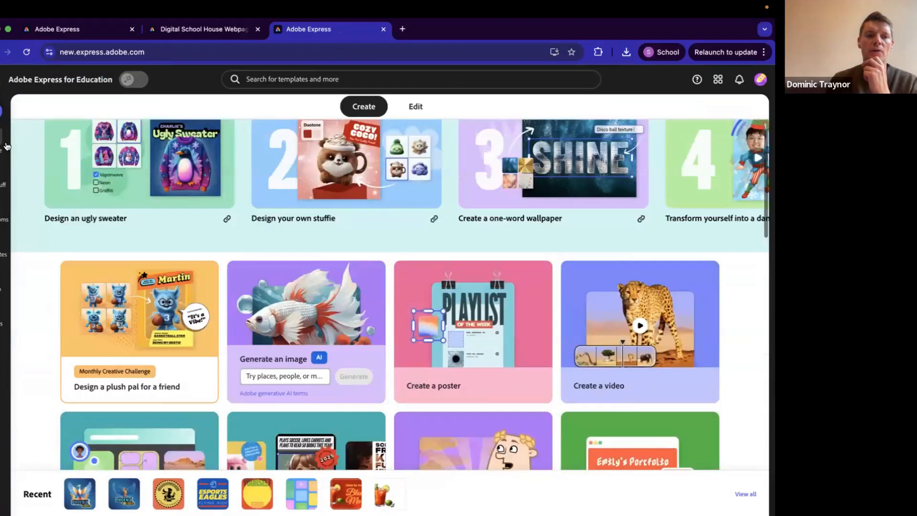
{"action": "scroll", "coordinate": [325, 404], "scroll_direction": "down", "scroll_amount": 5}
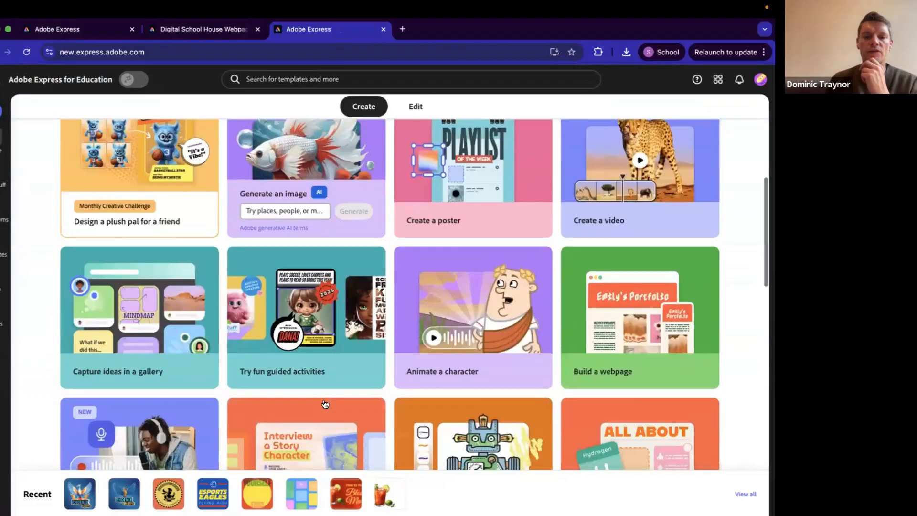
{"action": "scroll", "coordinate": [325, 404], "scroll_direction": "down", "scroll_amount": 5}
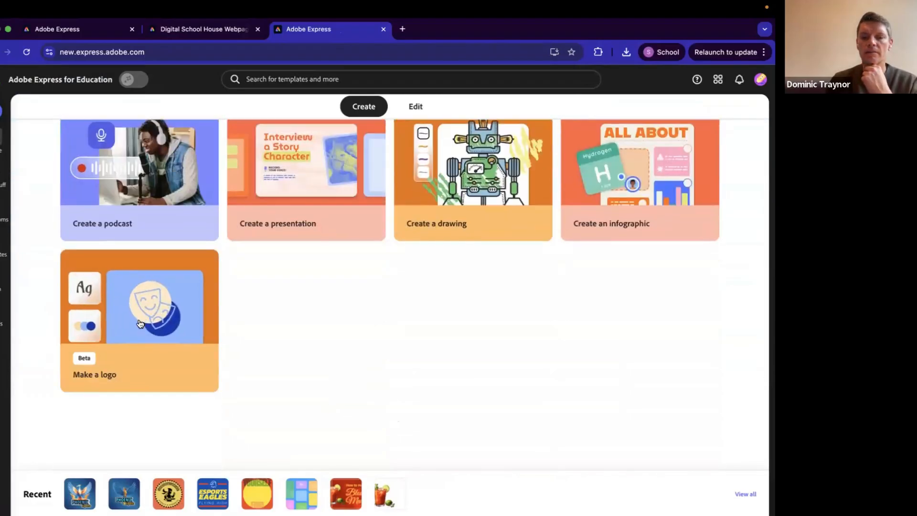
{"action": "left_click", "coordinate": [140, 323]}
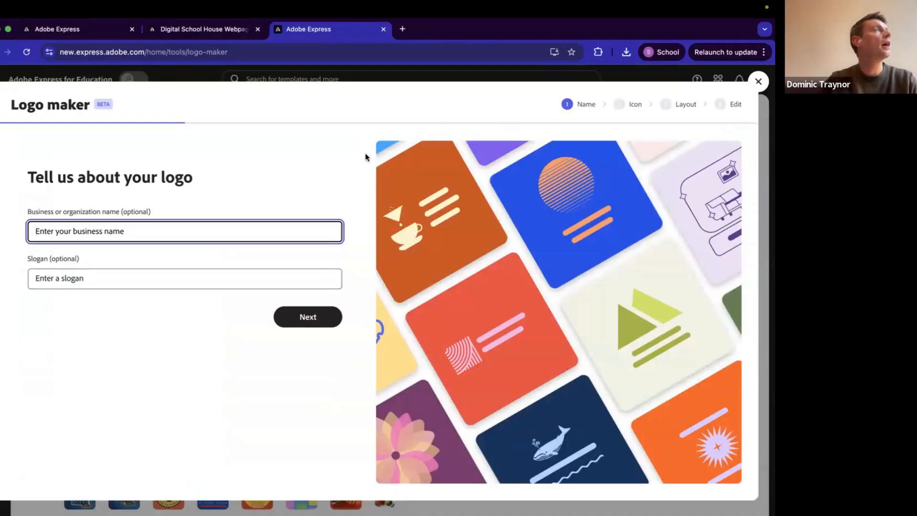
Load the Adobe Express home page in a new browser tab and open the recent black-and-yellow ninja logo project
{"action": "left_click", "coordinate": [402, 29]}
{"action": "type", "text": "ne"}
{"action": "key", "text": "Return"}
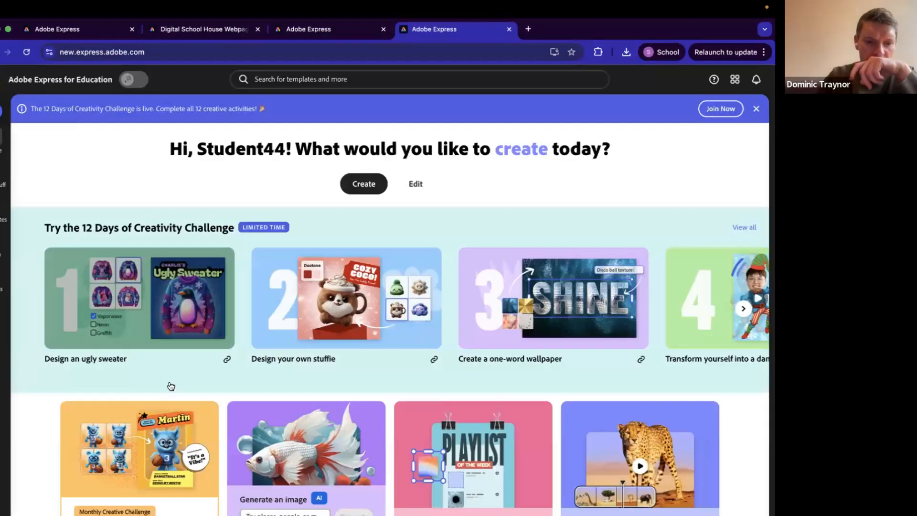
{"action": "left_click", "coordinate": [168, 491]}
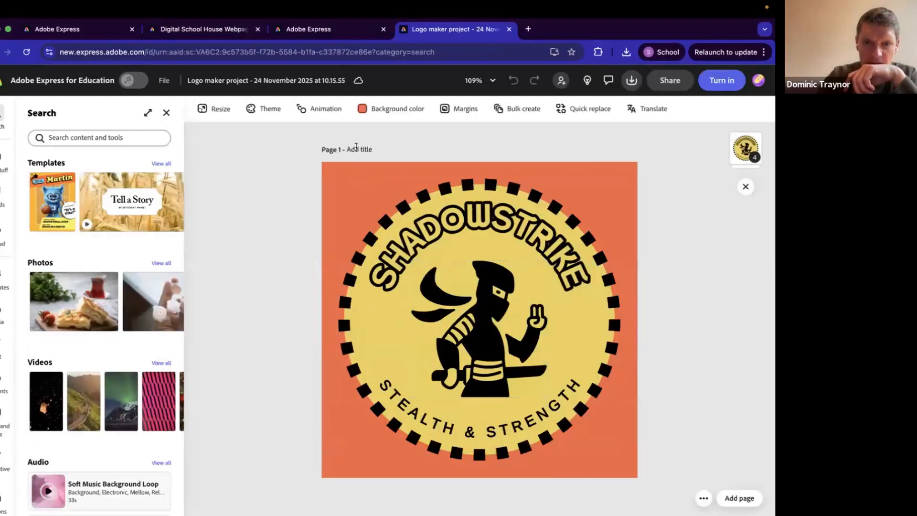
Close the existing ninja logo project and start a new Logo maker design named "ShadowStrike" with the slogan "strength & stealth"
{"action": "left_click", "coordinate": [509, 29]}
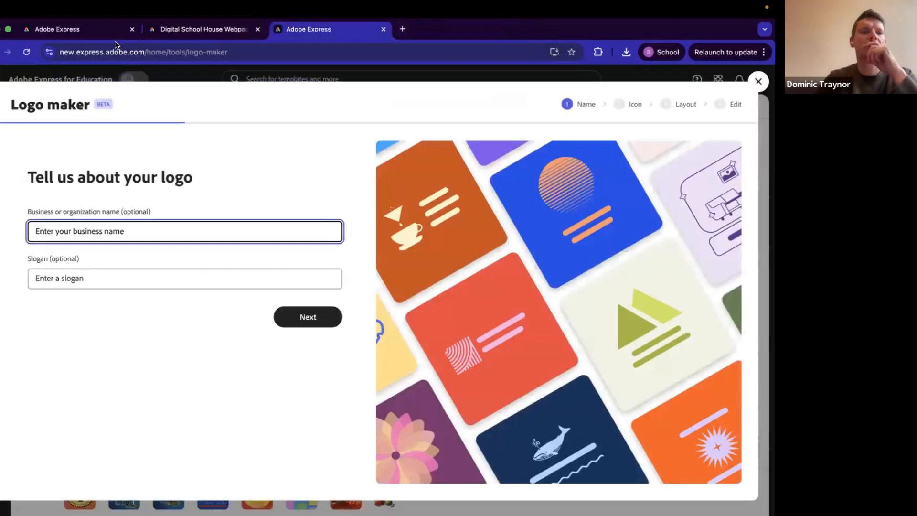
{"action": "type", "text": "ShadowStrike"}
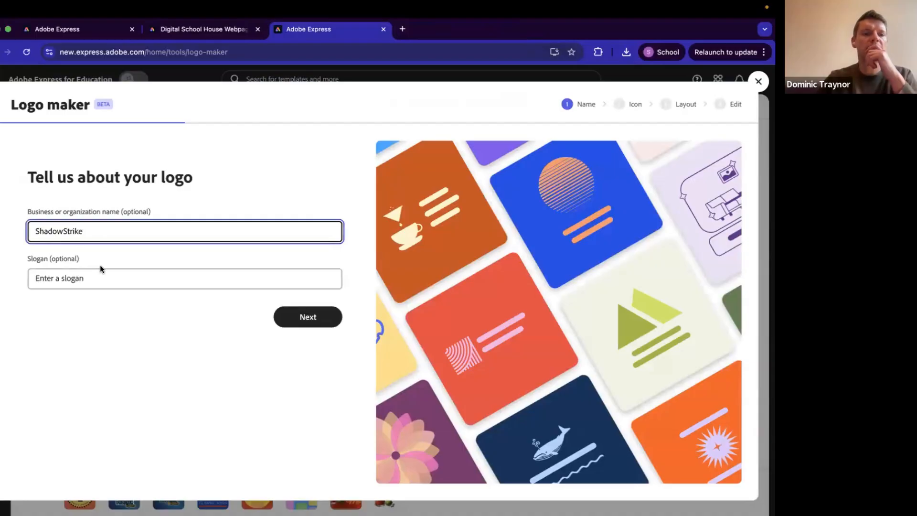
{"action": "left_click", "coordinate": [107, 281]}
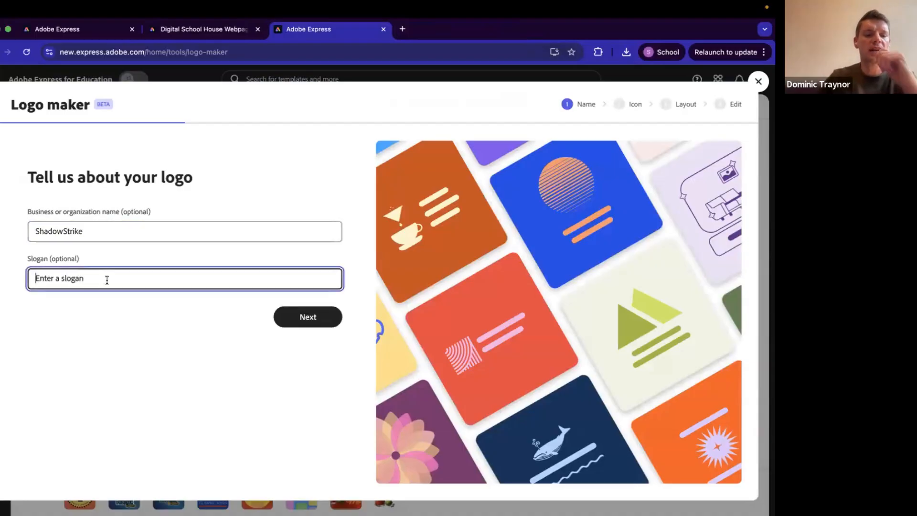
{"action": "type", "text": "strength & stealth"}
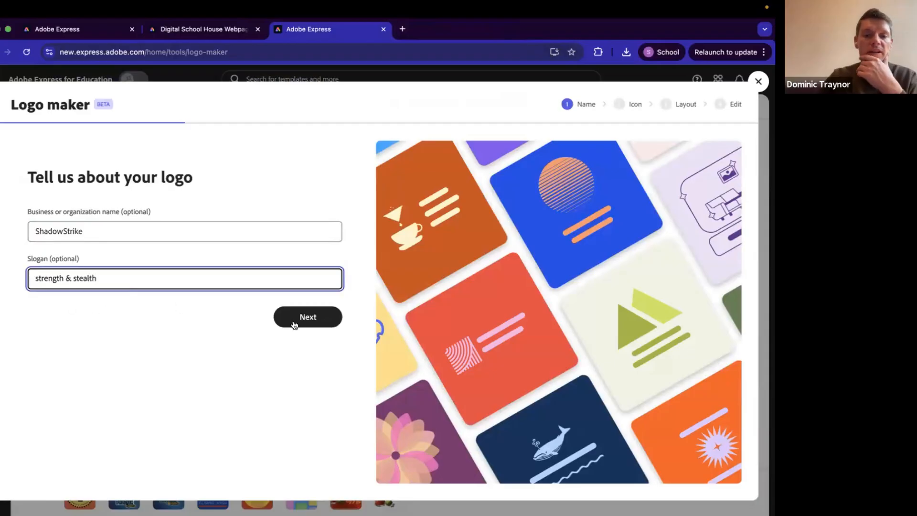
{"action": "left_click", "coordinate": [309, 319]}
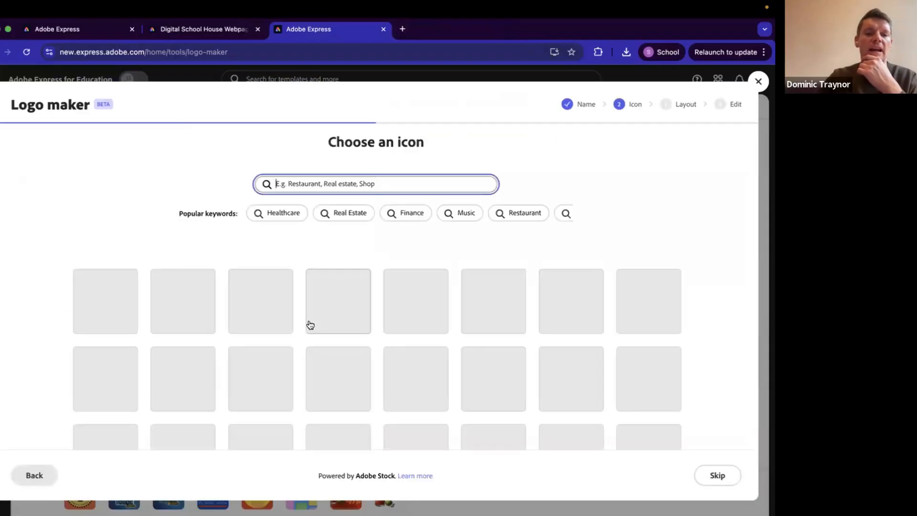
Search the logo icons for "mask" and choose the solid black hockey mask icon
{"action": "scroll", "coordinate": [329, 397], "scroll_direction": "down", "scroll_amount": 5}
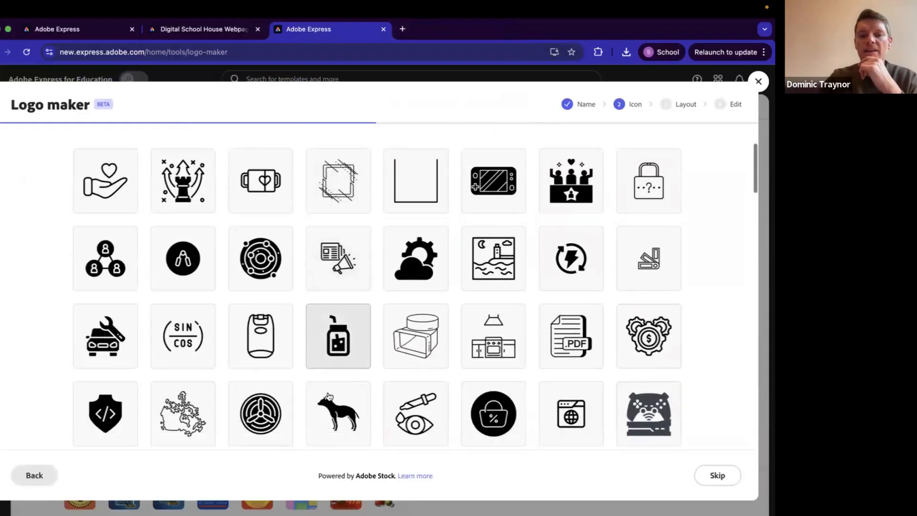
{"action": "scroll", "coordinate": [328, 396], "scroll_direction": "up", "scroll_amount": 6}
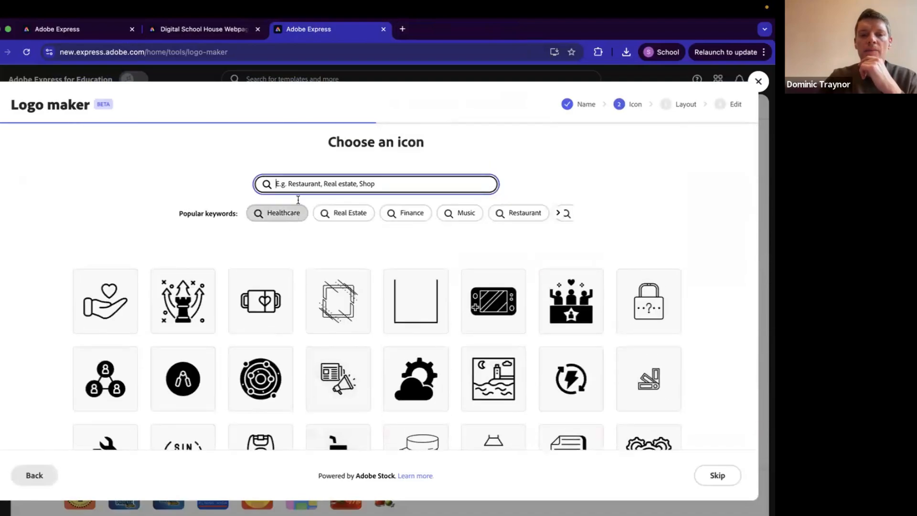
{"action": "type", "text": "mask"}
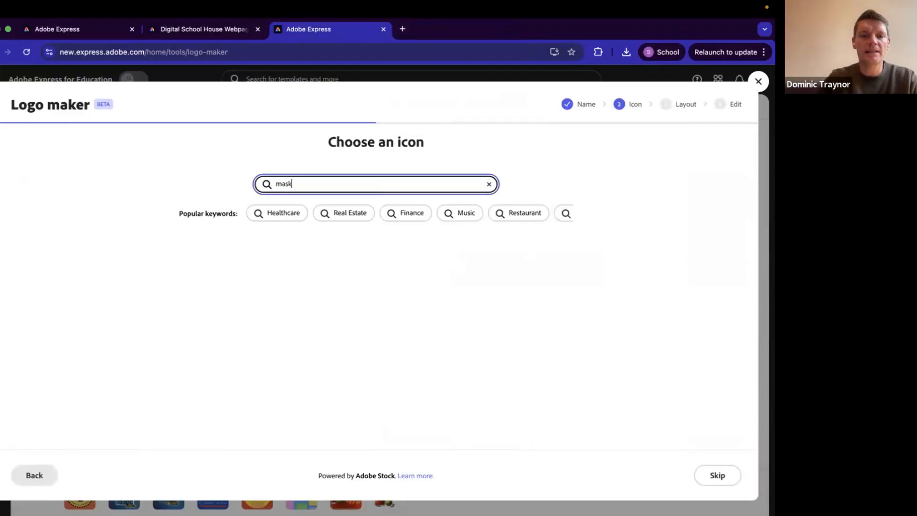
{"action": "scroll", "coordinate": [347, 320], "scroll_direction": "down", "scroll_amount": 6}
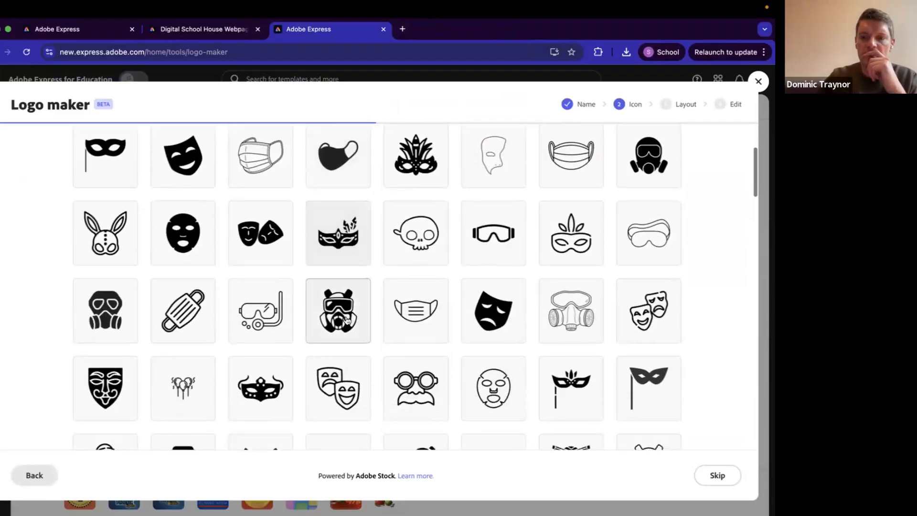
{"action": "scroll", "coordinate": [347, 320], "scroll_direction": "down", "scroll_amount": 2}
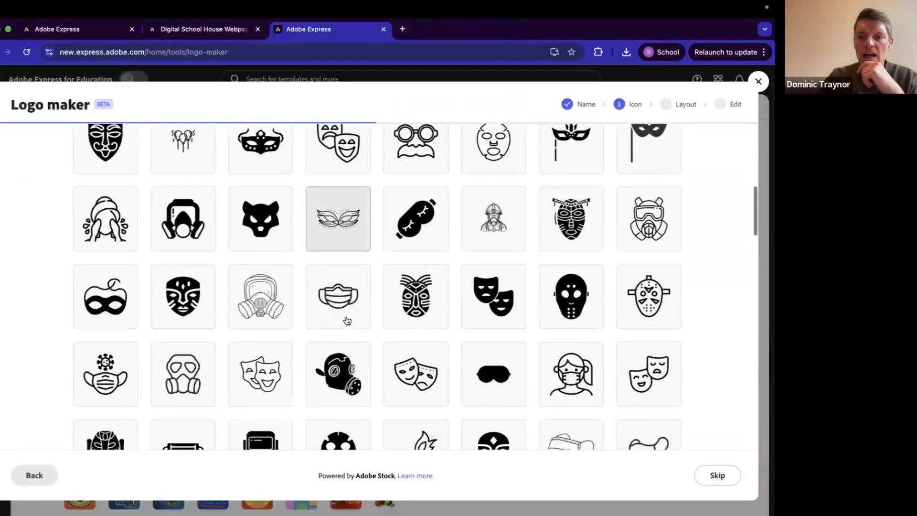
{"action": "left_click", "coordinate": [574, 309]}
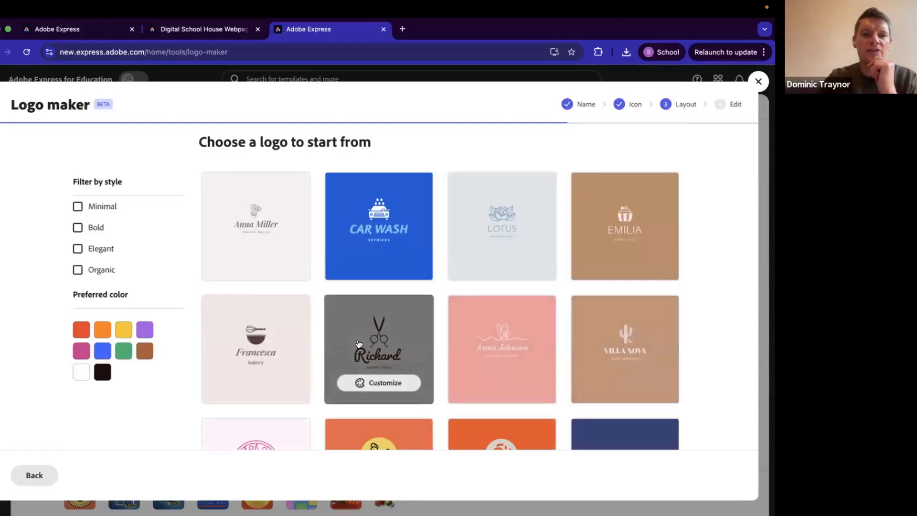
Choose the orange "Great Chicken" layout with the yellow circle as the starting logo and open it for further editing
{"action": "scroll", "coordinate": [358, 344], "scroll_direction": "down", "scroll_amount": 3}
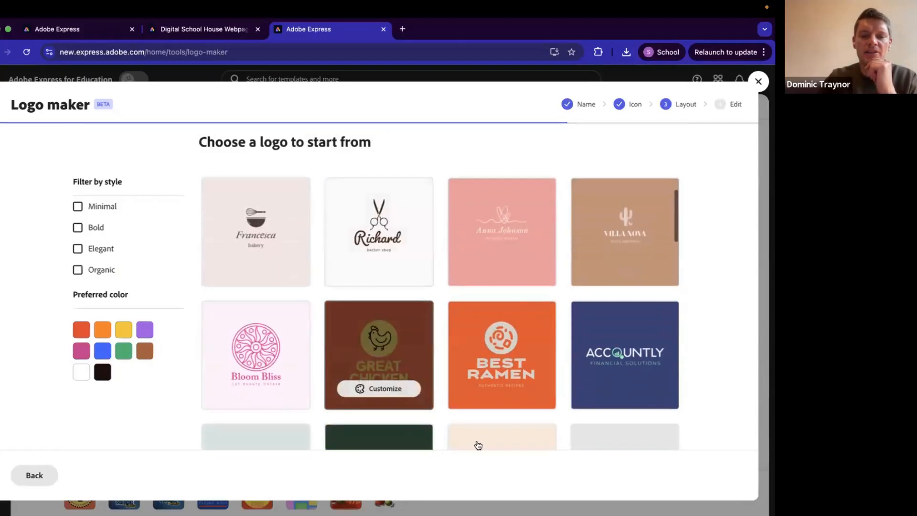
{"action": "scroll", "coordinate": [498, 445], "scroll_direction": "down", "scroll_amount": 12}
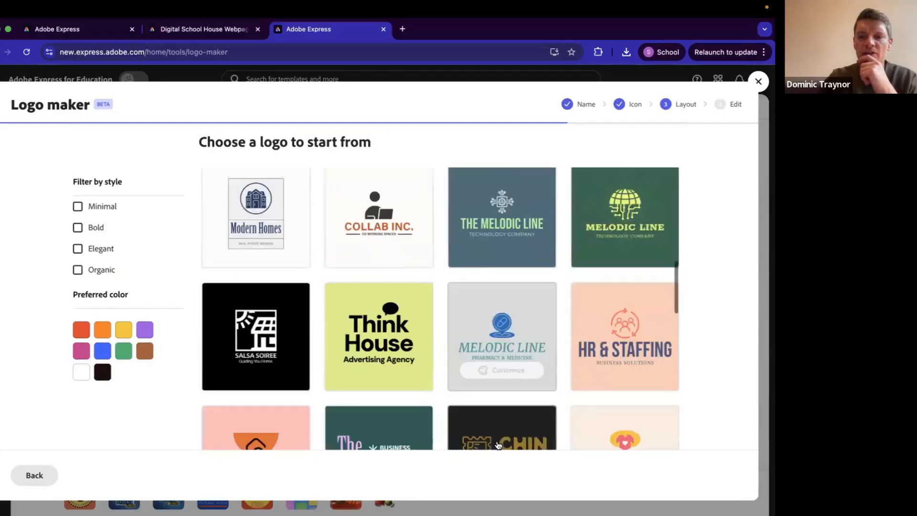
{"action": "scroll", "coordinate": [498, 445], "scroll_direction": "down", "scroll_amount": 4}
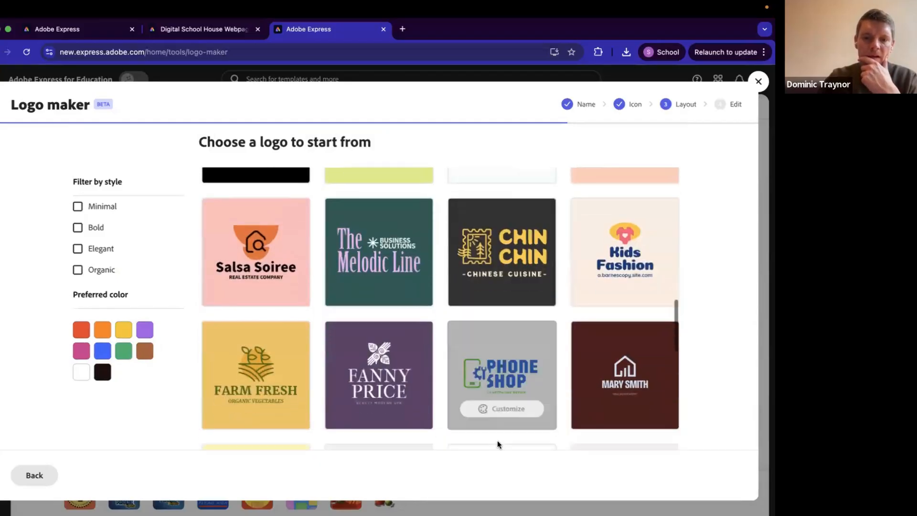
{"action": "scroll", "coordinate": [498, 445], "scroll_direction": "up", "scroll_amount": 10}
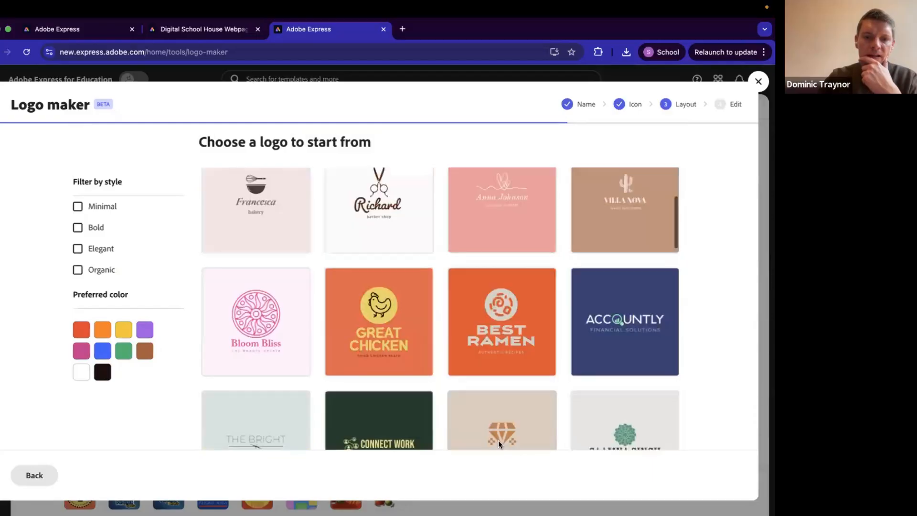
{"action": "mouse_move", "coordinate": [401, 374]}
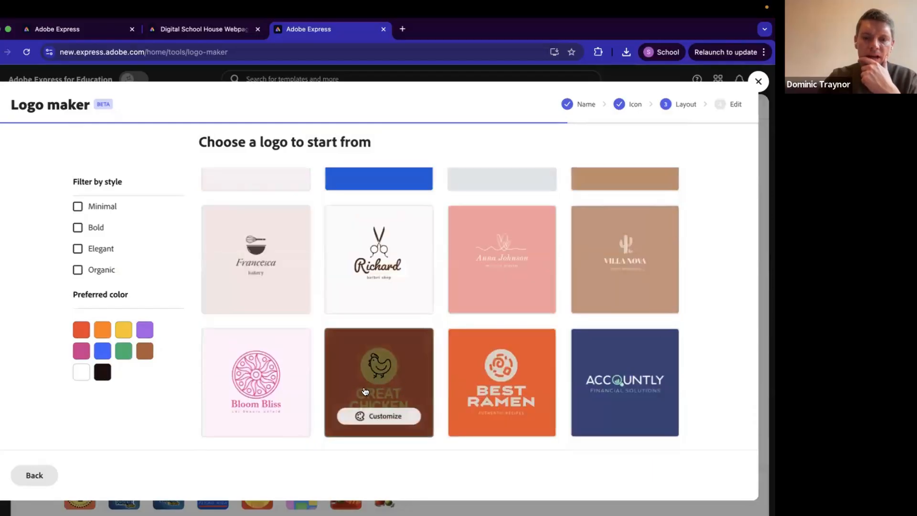
{"action": "scroll", "coordinate": [404, 372], "scroll_direction": "up", "scroll_amount": 2}
{"action": "scroll", "coordinate": [382, 373], "scroll_direction": "down", "scroll_amount": 2}
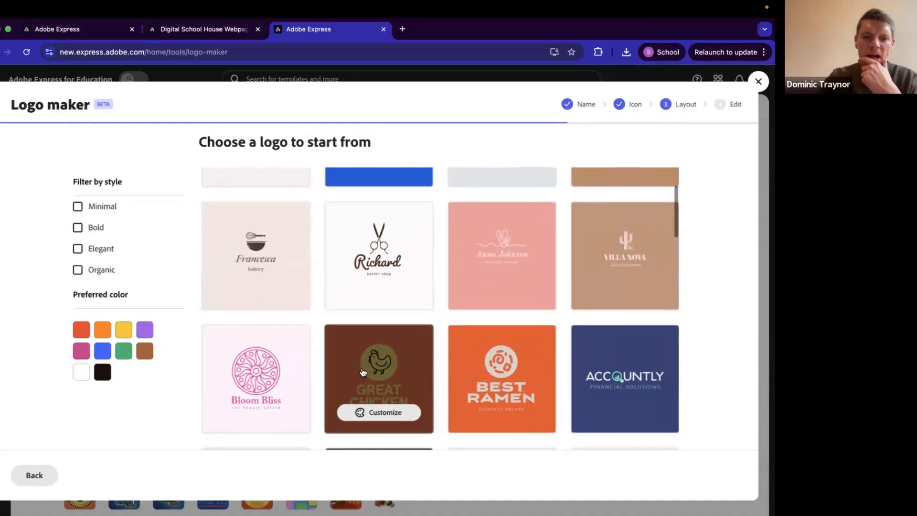
{"action": "left_click", "coordinate": [363, 373]}
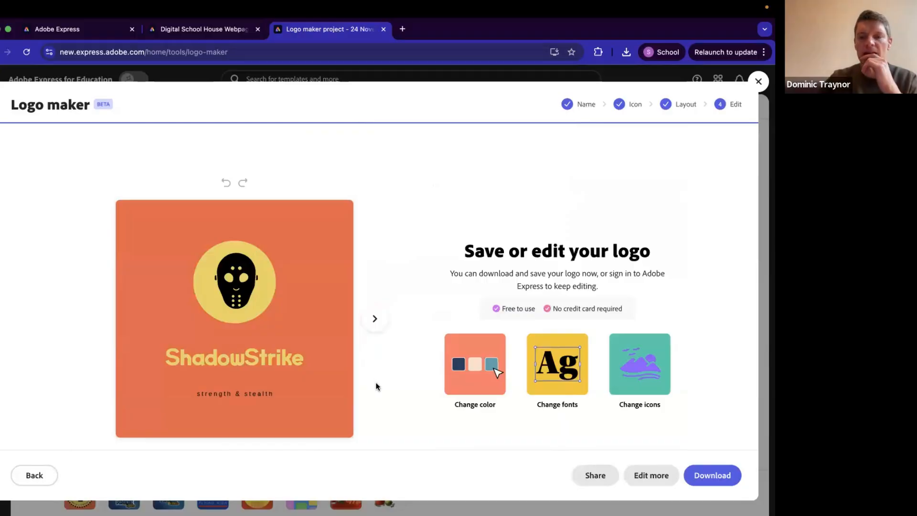
{"action": "left_click", "coordinate": [650, 475]}
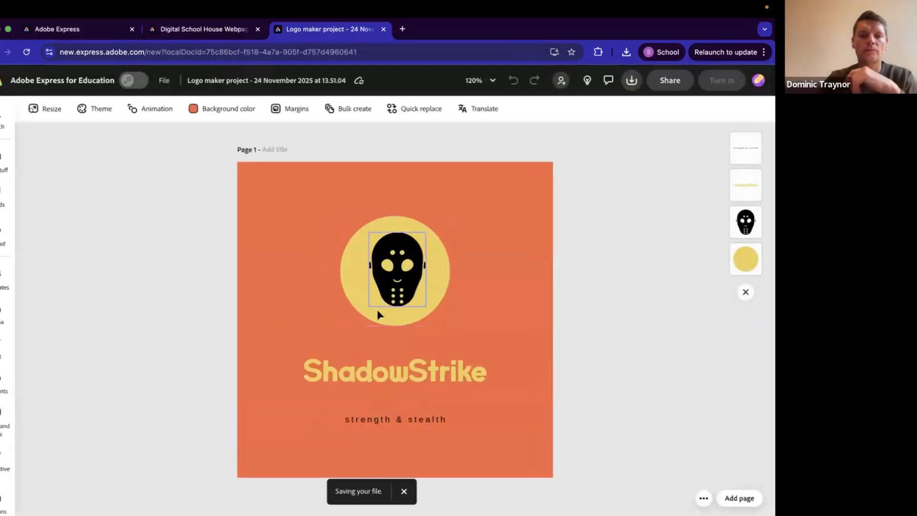
Move the ShadowStrike title above the yellow circle, then enlarge the circle to roughly double its width and centre it below the title
{"action": "left_click", "coordinate": [384, 377]}
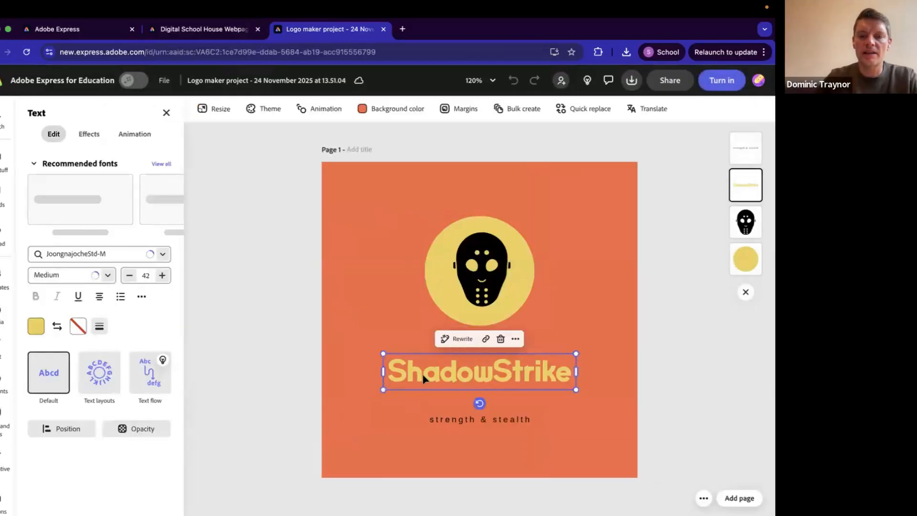
{"action": "left_click_drag", "start_coordinate": [423, 378], "coordinate": [423, 199]}
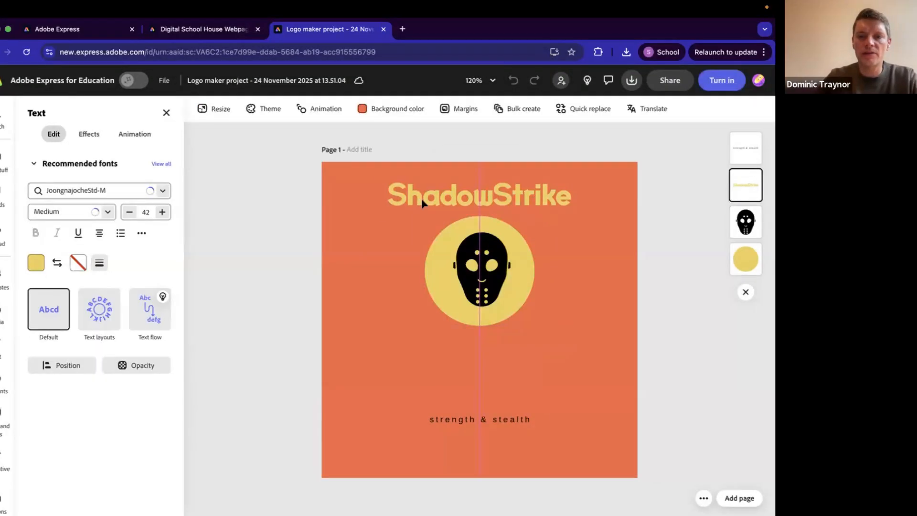
{"action": "left_click", "coordinate": [446, 289]}
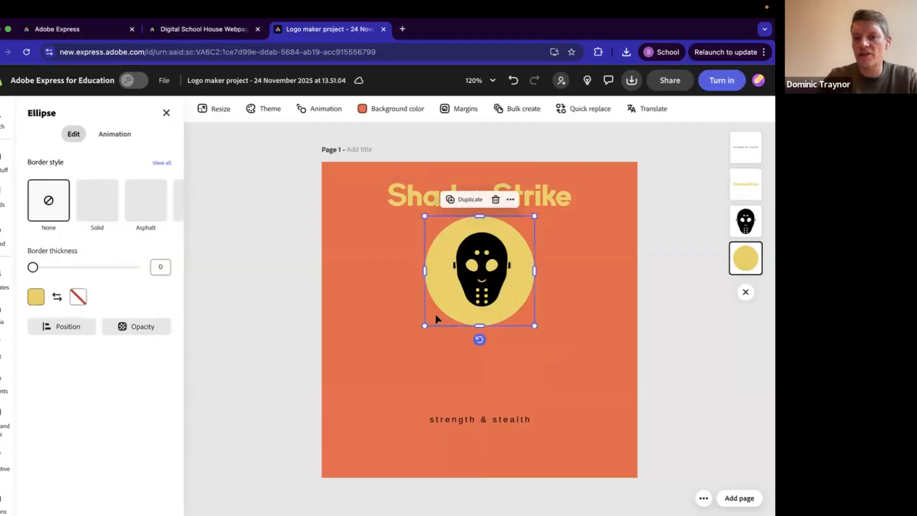
{"action": "left_click_drag", "start_coordinate": [425, 325], "coordinate": [306, 444]}
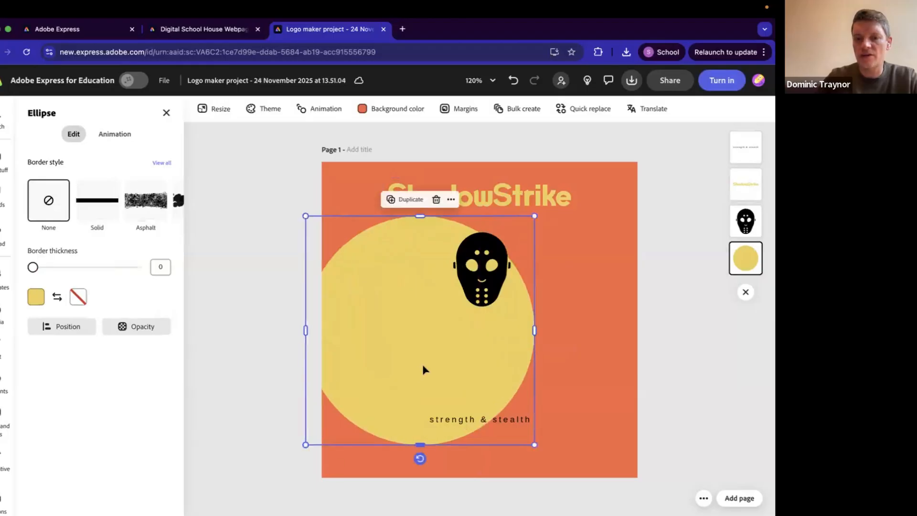
{"action": "left_click_drag", "start_coordinate": [443, 365], "coordinate": [484, 357]}
Move the slogan up inside the circle's lower edge, and enlarge the mask icon and centre it above the slogan
{"action": "left_click", "coordinate": [486, 420]}
{"action": "left_click_drag", "start_coordinate": [485, 420], "coordinate": [484, 408]}
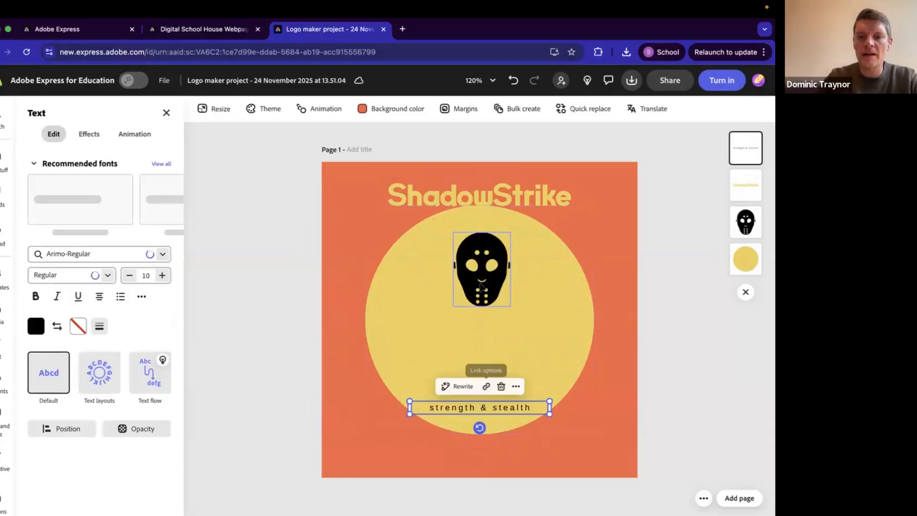
{"action": "left_click", "coordinate": [465, 307]}
{"action": "left_click_drag", "start_coordinate": [453, 306], "coordinate": [387, 392]}
{"action": "left_click_drag", "start_coordinate": [448, 328], "coordinate": [478, 326]}
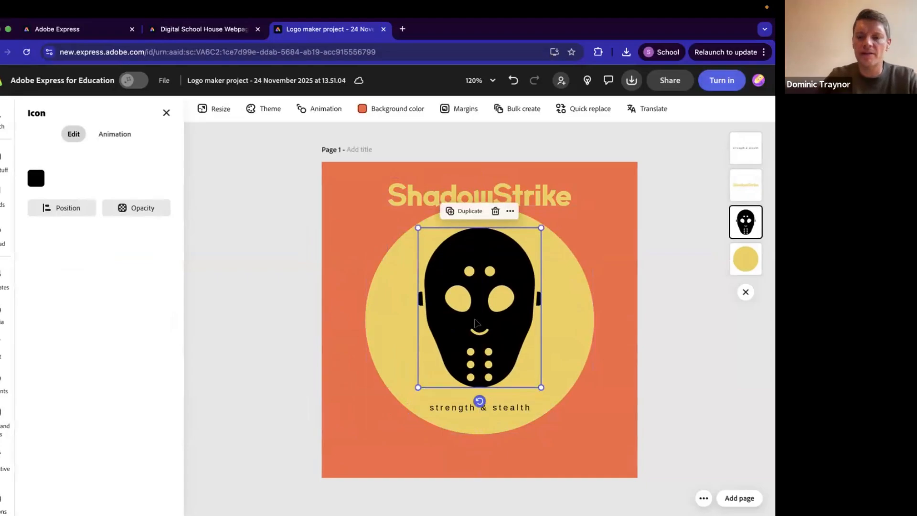
Replace the mask with the black sword-carrying ninja icon from an icon search for "ninja", enlarged and centred in the circle above the slogan
{"action": "key", "text": "Delete"}
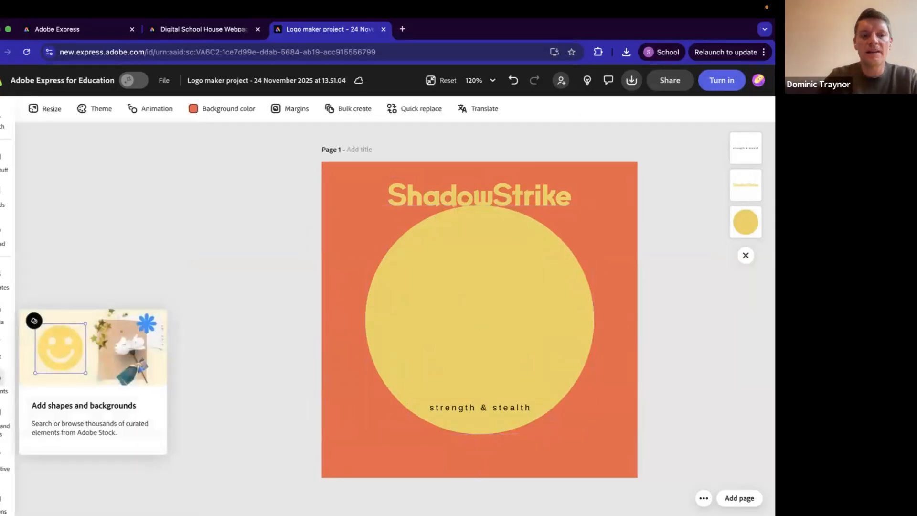
{"action": "left_click", "coordinate": [4, 378]}
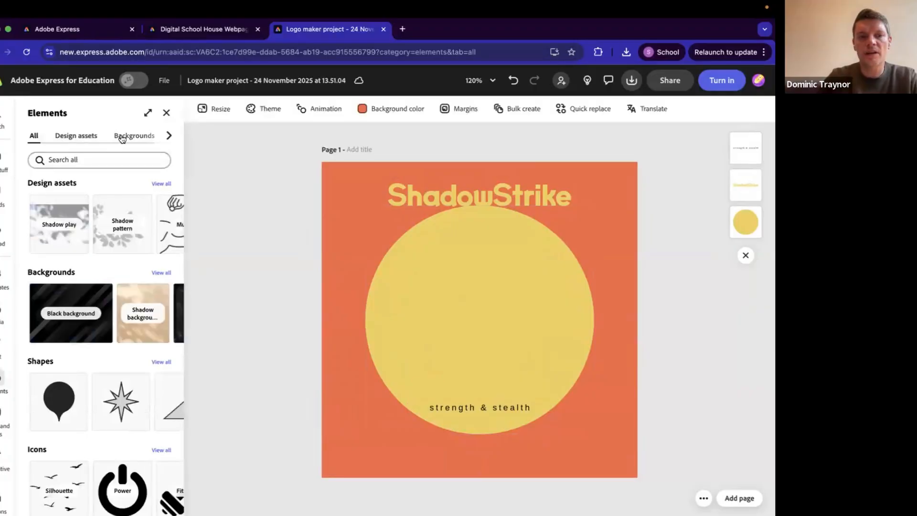
{"action": "left_click", "coordinate": [170, 137]}
{"action": "left_click", "coordinate": [147, 137]}
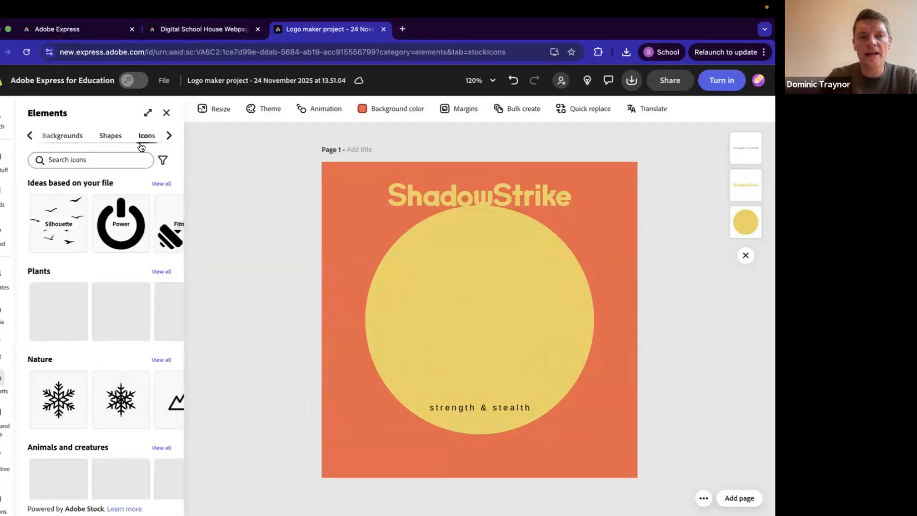
{"action": "left_click", "coordinate": [78, 160]}
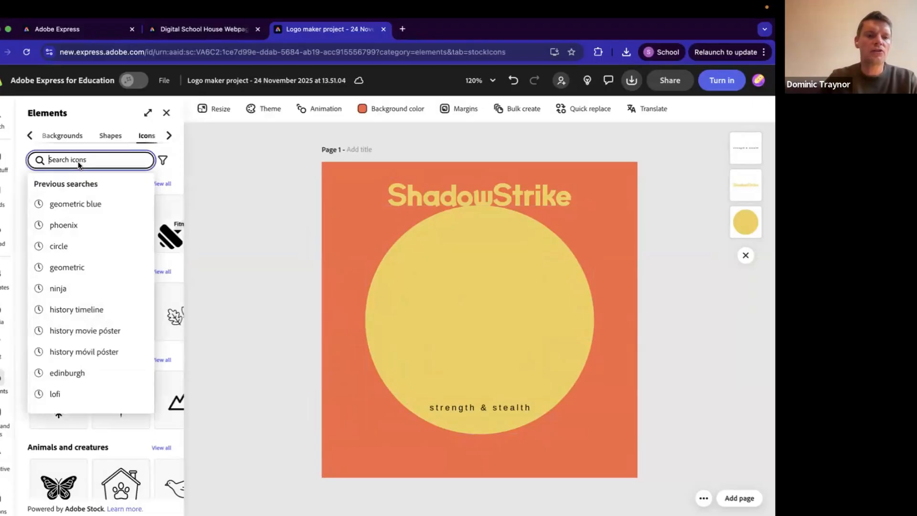
{"action": "left_click", "coordinate": [61, 288]}
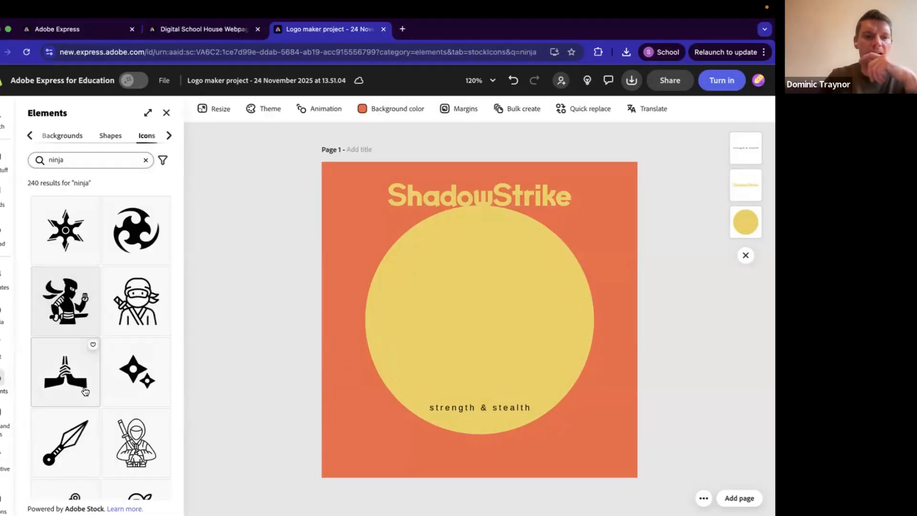
{"action": "left_click", "coordinate": [62, 304]}
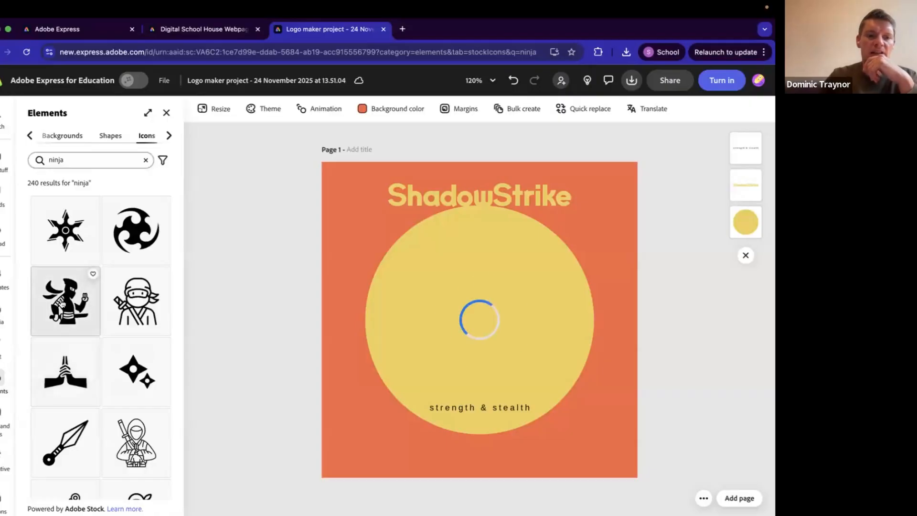
{"action": "left_click_drag", "start_coordinate": [436, 363], "coordinate": [405, 416]}
{"action": "left_click_drag", "start_coordinate": [447, 384], "coordinate": [467, 364]}
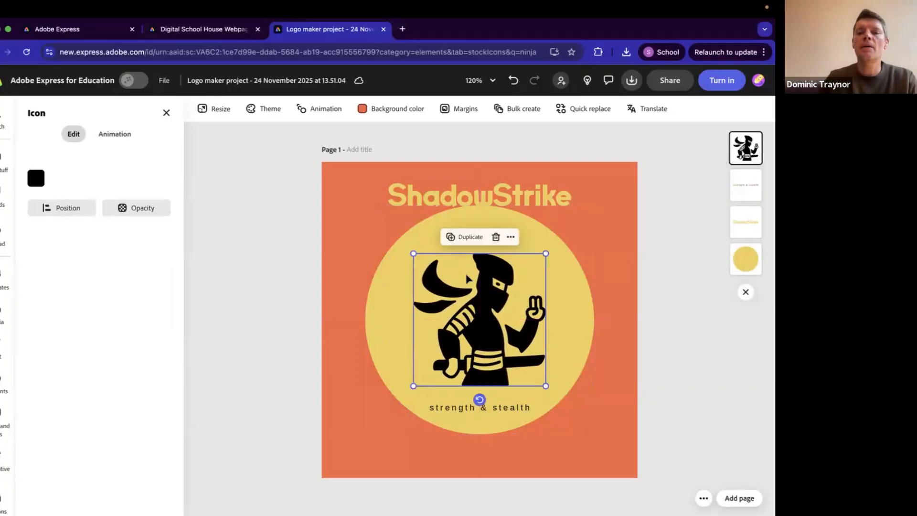
Change the ShadowStrike title's text colour to black and move it down into the circle just above the ninja
{"action": "left_click", "coordinate": [453, 196]}
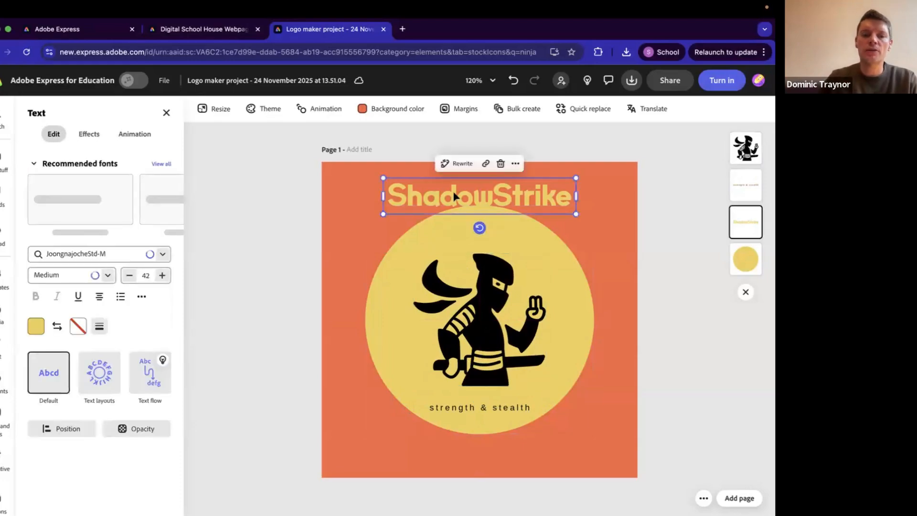
{"action": "left_click", "coordinate": [36, 327]}
{"action": "left_click", "coordinate": [91, 344]}
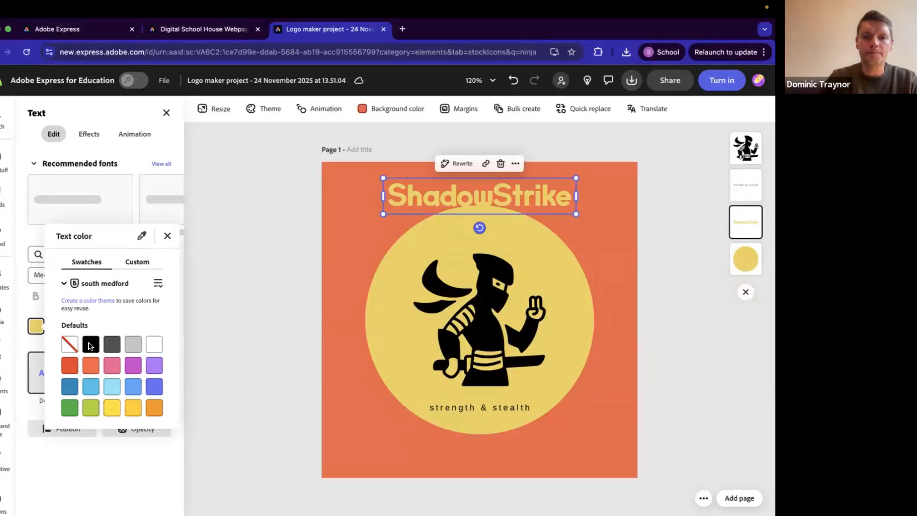
{"action": "left_click", "coordinate": [478, 197]}
{"action": "left_click_drag", "start_coordinate": [477, 198], "coordinate": [478, 240]}
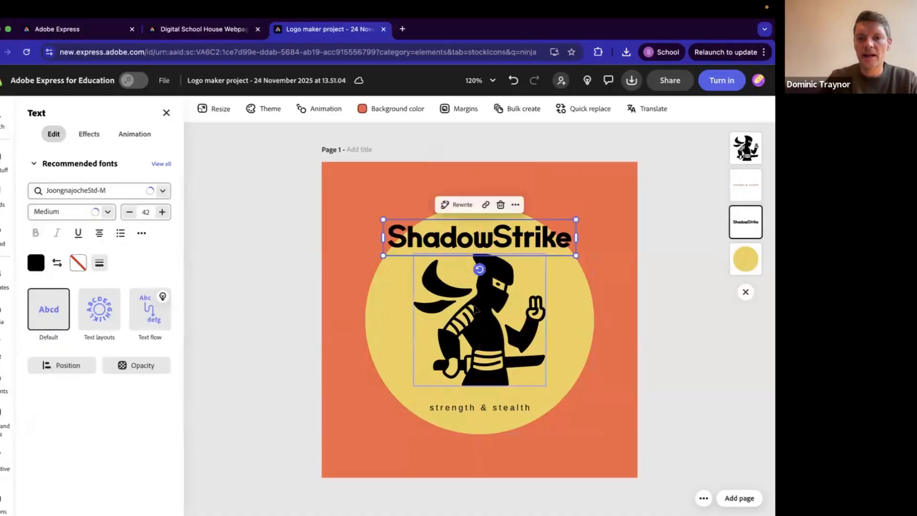
Shrink the ninja icon slightly and centre it in the circle between the title and the slogan
{"action": "left_click", "coordinate": [429, 274]}
{"action": "left_click_drag", "start_coordinate": [413, 256], "coordinate": [439, 280]}
{"action": "left_click_drag", "start_coordinate": [478, 314], "coordinate": [470, 305]}
Apply the Arch text layout to the ShadowStrike title, then enlarge it and fit it inside the circle's upper edge around the ninja
{"action": "left_click", "coordinate": [439, 241]}
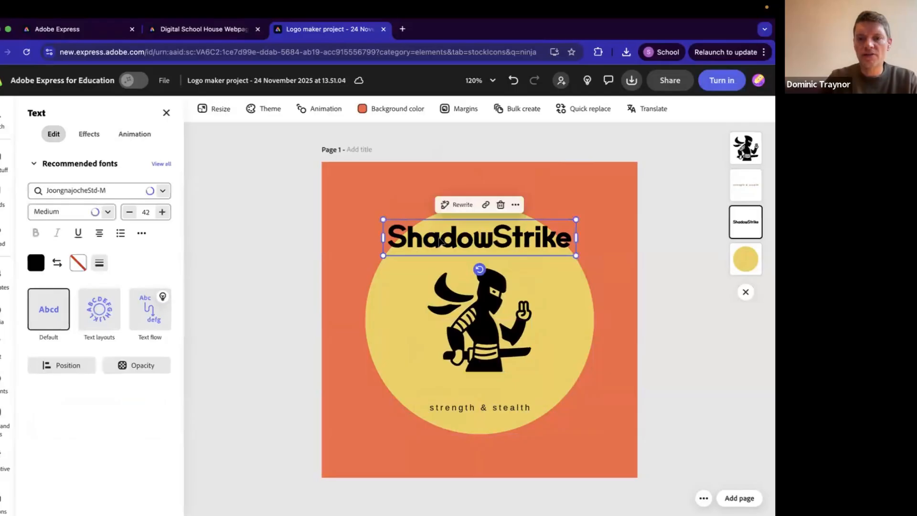
{"action": "left_click", "coordinate": [100, 309]}
{"action": "left_click", "coordinate": [106, 213]}
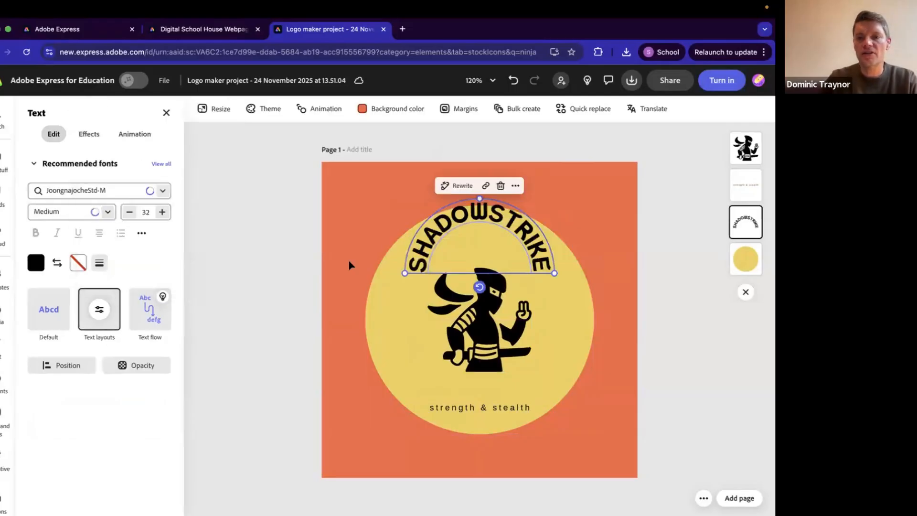
{"action": "left_click_drag", "start_coordinate": [404, 274], "coordinate": [382, 282]}
{"action": "left_click_drag", "start_coordinate": [469, 193], "coordinate": [467, 232]}
Increase the "strength & stealth" slogan's font size to 15
{"action": "left_click", "coordinate": [482, 408]}
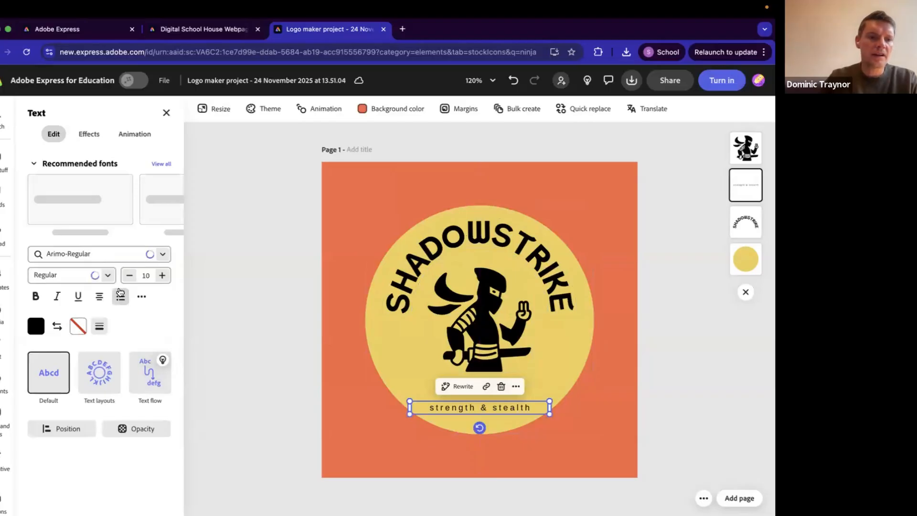
{"action": "left_click", "coordinate": [105, 276]}
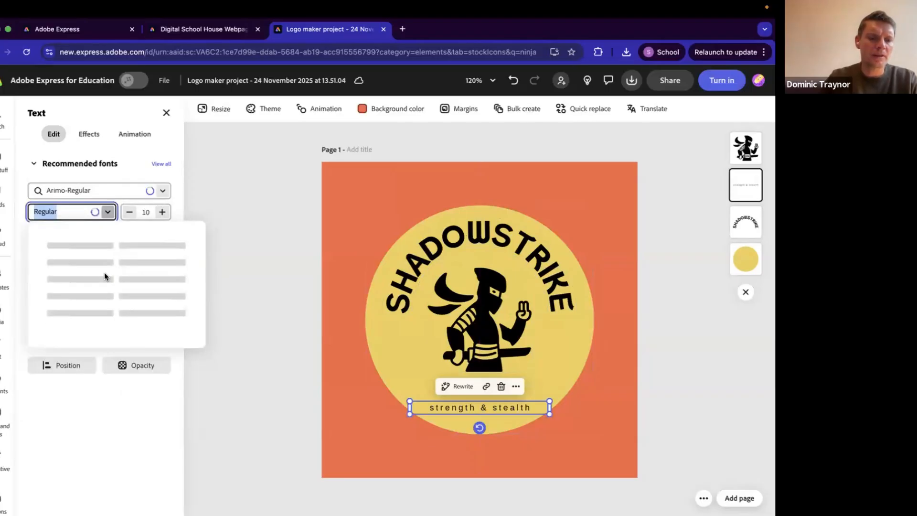
{"action": "left_click", "coordinate": [108, 213]}
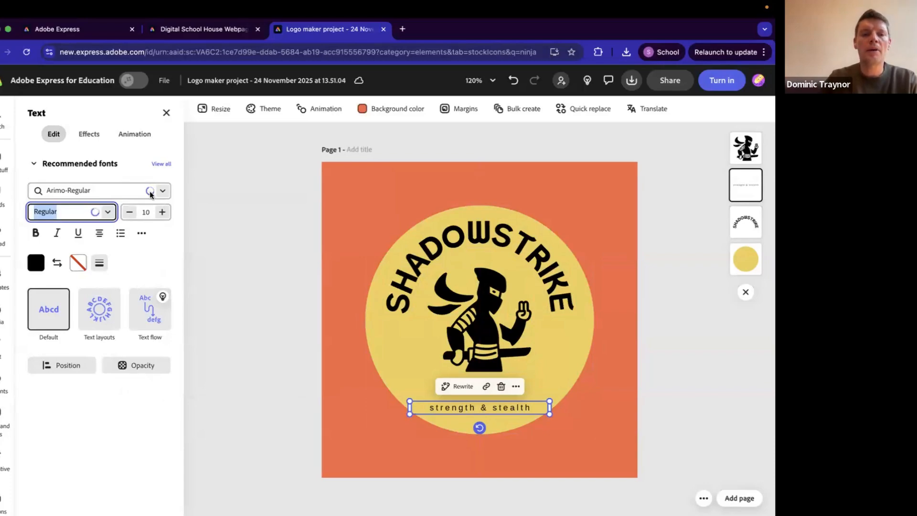
{"action": "left_click", "coordinate": [161, 212]}
{"action": "left_click", "coordinate": [162, 212]}
{"action": "left_click", "coordinate": [162, 212]}
{"action": "left_click", "coordinate": [162, 212]}
{"action": "left_click", "coordinate": [162, 212]}
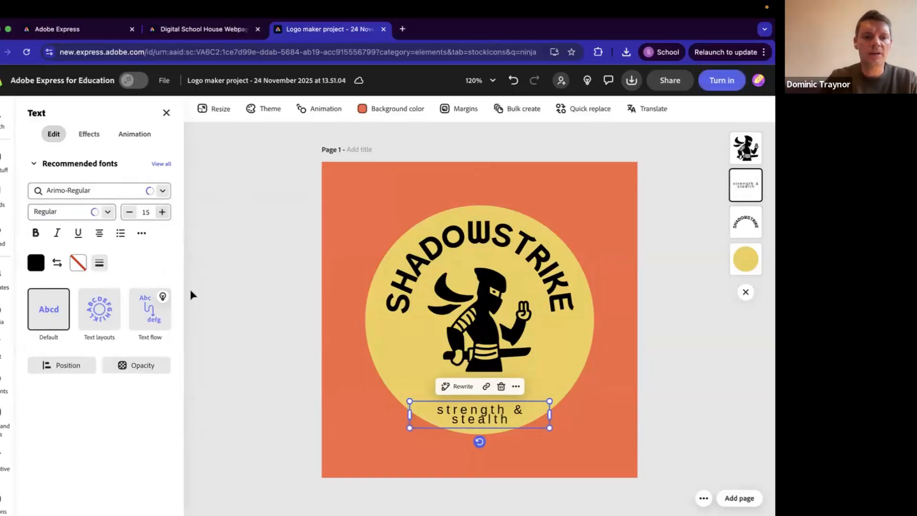
Apply the Bow text layout to the slogan, then enlarge it and place it below the ninja inside the circle
{"action": "left_click", "coordinate": [99, 309]}
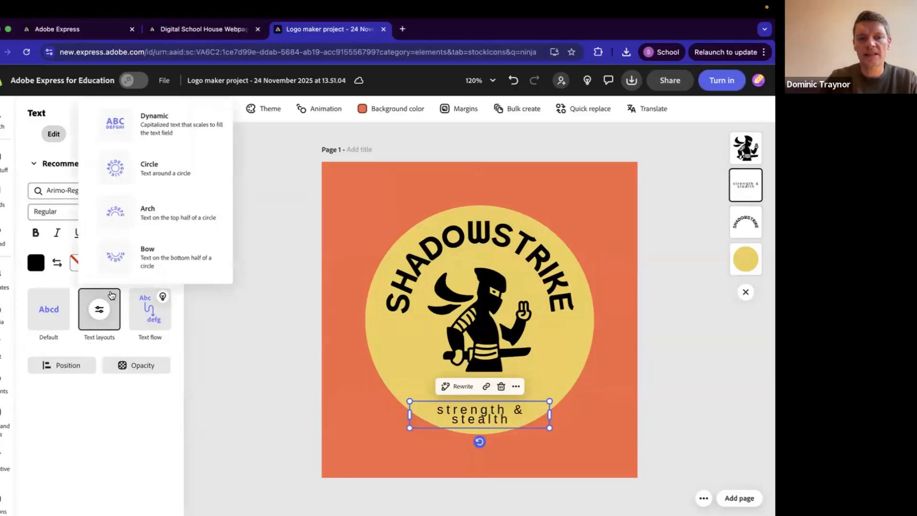
{"action": "left_click", "coordinate": [113, 262]}
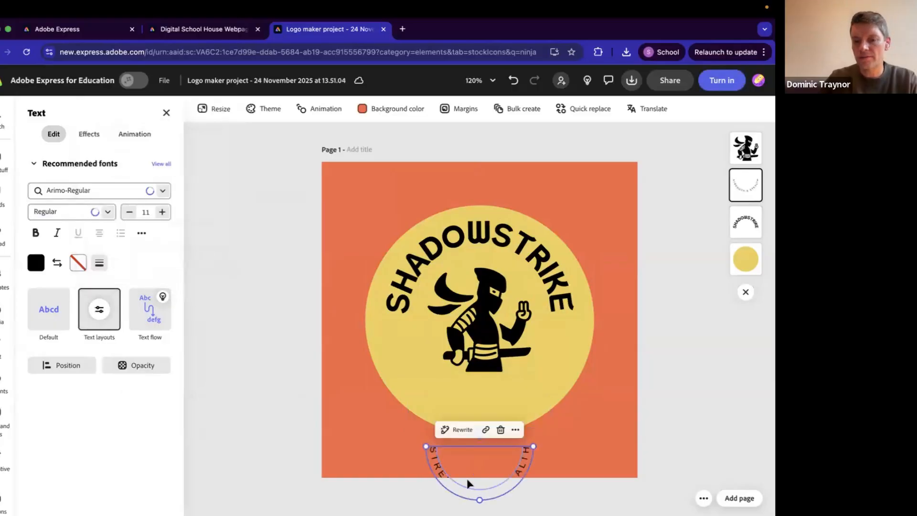
{"action": "left_click_drag", "start_coordinate": [481, 492], "coordinate": [481, 417]}
{"action": "left_click_drag", "start_coordinate": [428, 376], "coordinate": [402, 376]}
{"action": "left_click_drag", "start_coordinate": [491, 448], "coordinate": [486, 417]}
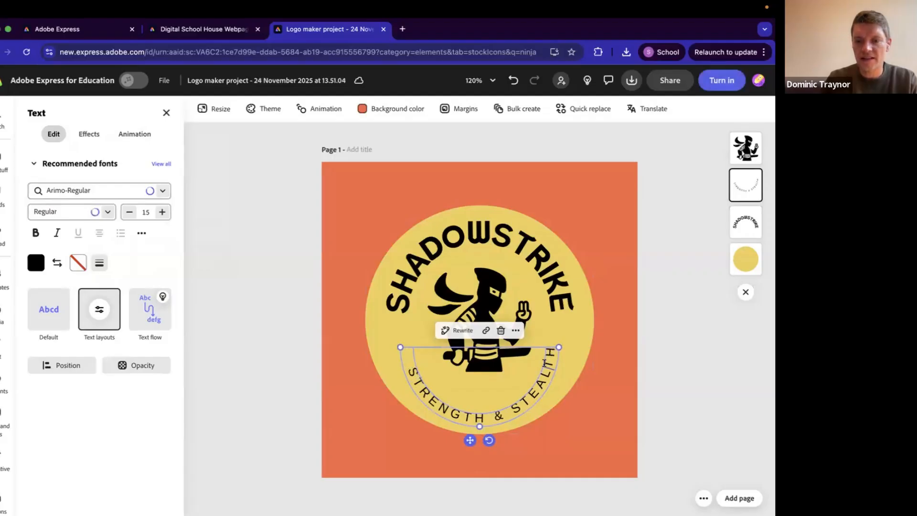
Add a full stop after the slogan, then widen its arc to match the title and fit it inside the circle's lower edge
{"action": "type", "text": "."}
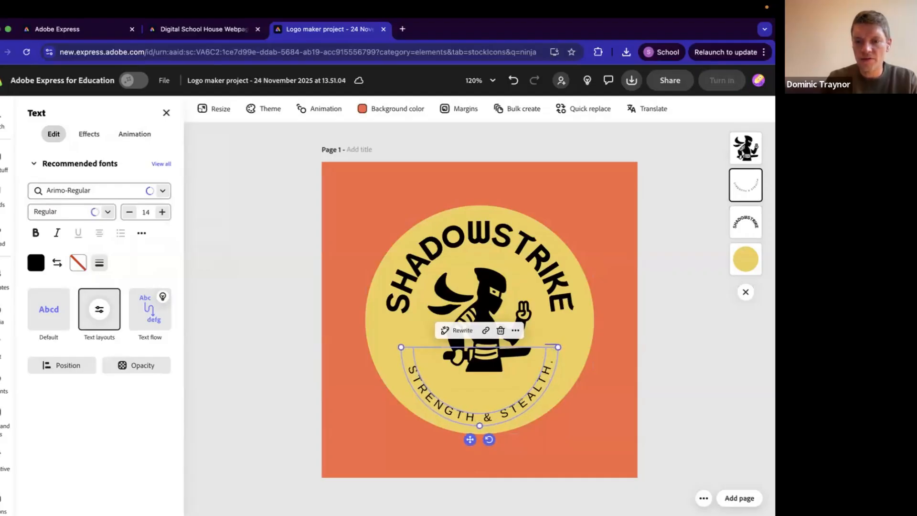
{"action": "left_click_drag", "start_coordinate": [401, 347], "coordinate": [386, 348]}
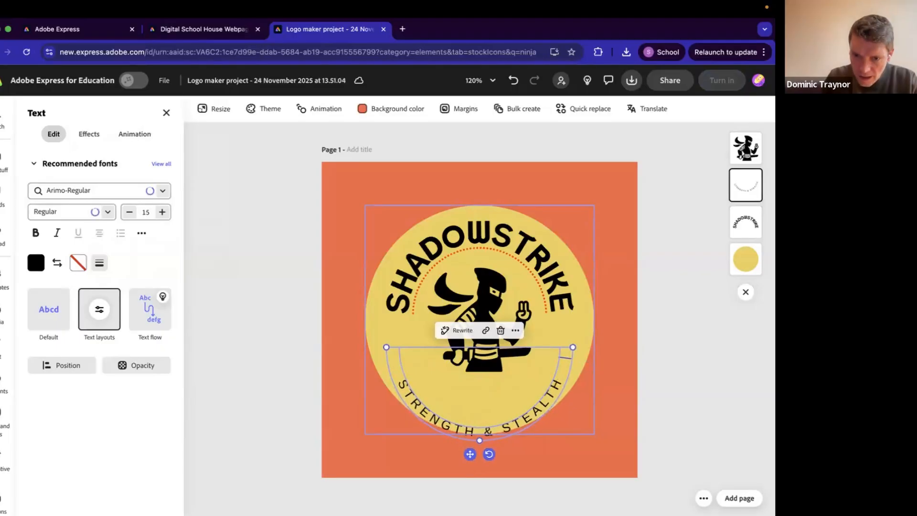
{"action": "left_click_drag", "start_coordinate": [469, 454], "coordinate": [469, 436]}
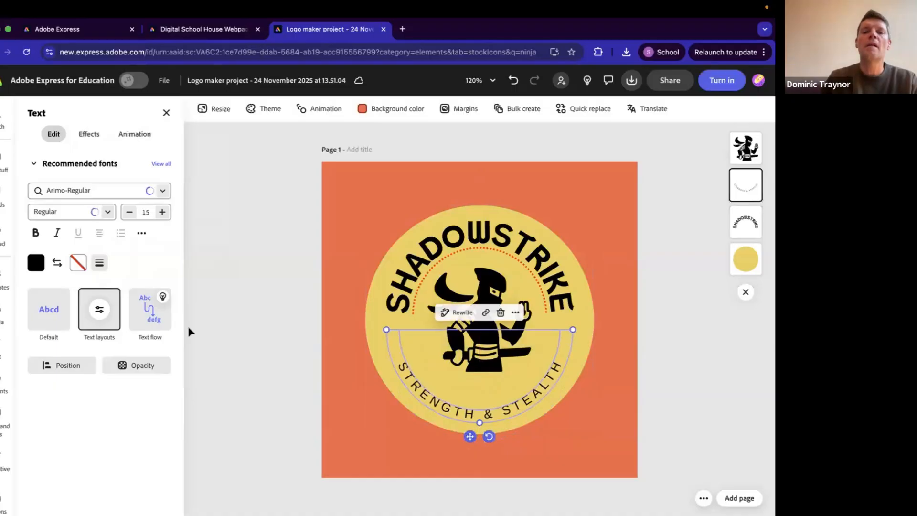
Give the yellow circle a black border
{"action": "left_click", "coordinate": [377, 314]}
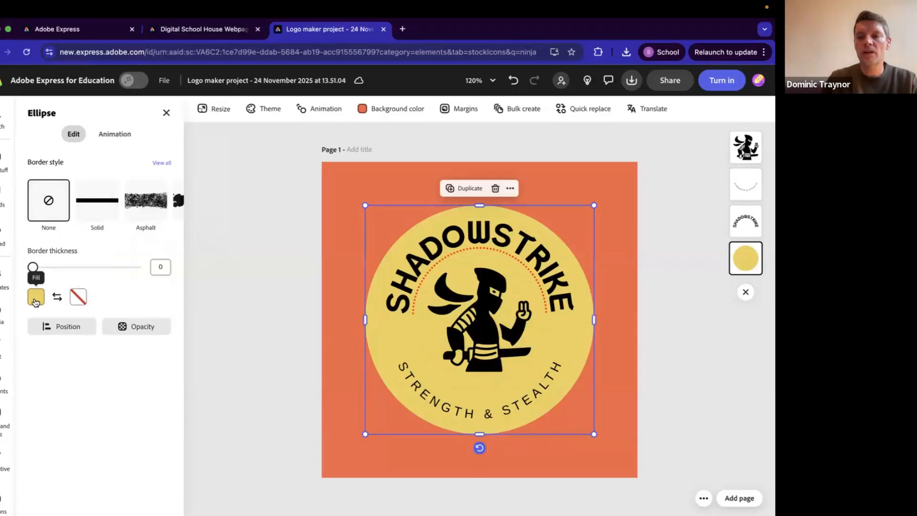
{"action": "left_click", "coordinate": [79, 296]}
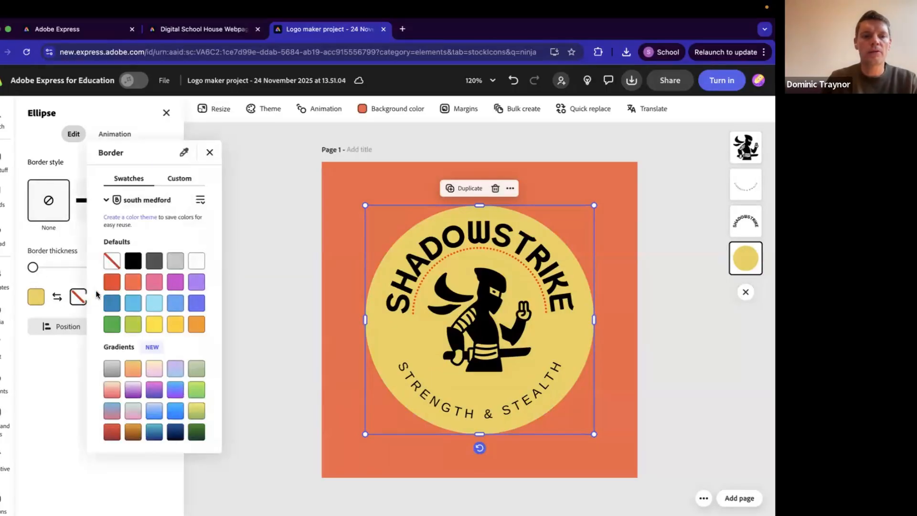
{"action": "left_click", "coordinate": [132, 265]}
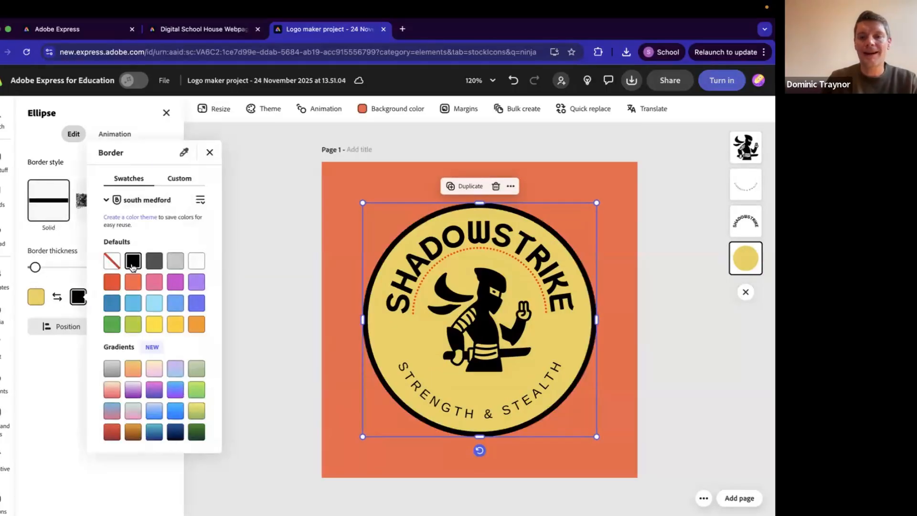
{"action": "left_click", "coordinate": [209, 152]}
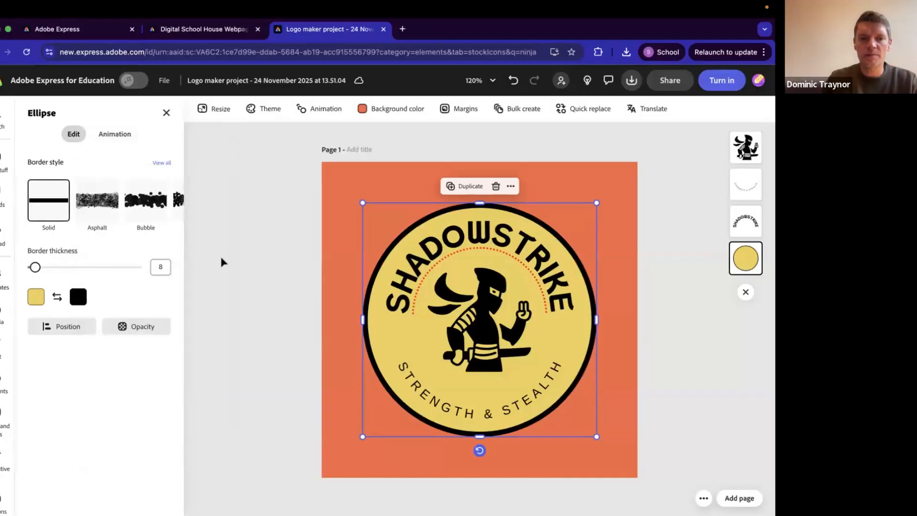
Change the circle's border style to Dotted and set its thickness to 28
{"action": "left_click", "coordinate": [161, 164]}
{"action": "left_click", "coordinate": [144, 352]}
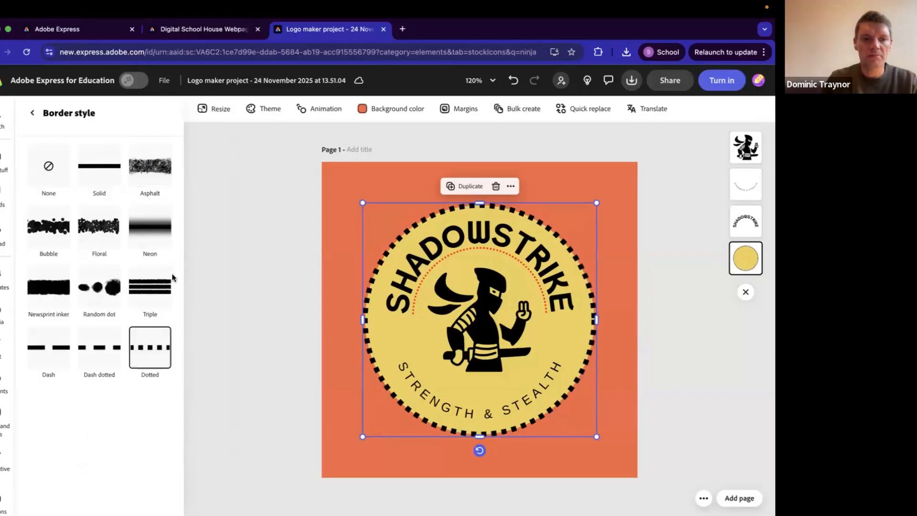
{"action": "left_click", "coordinate": [32, 113]}
{"action": "left_click_drag", "start_coordinate": [34, 267], "coordinate": [36, 268]}
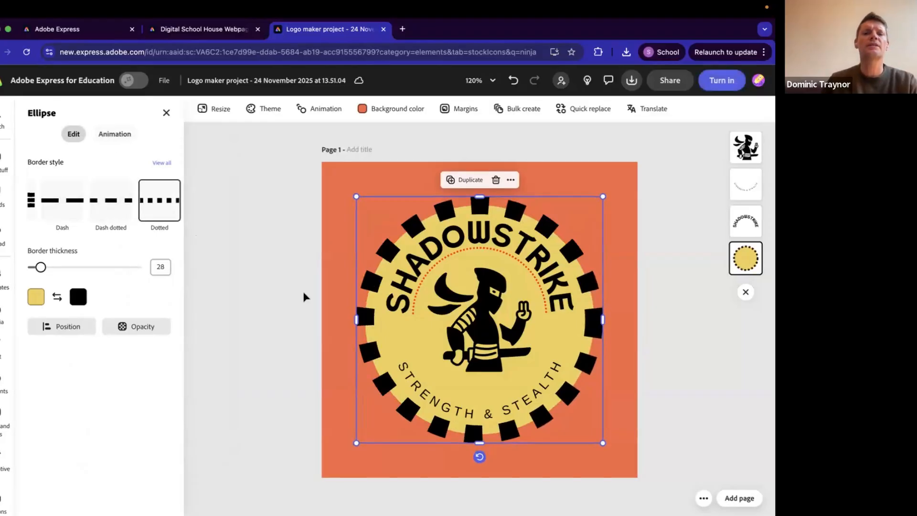
{"action": "left_click", "coordinate": [260, 306]}
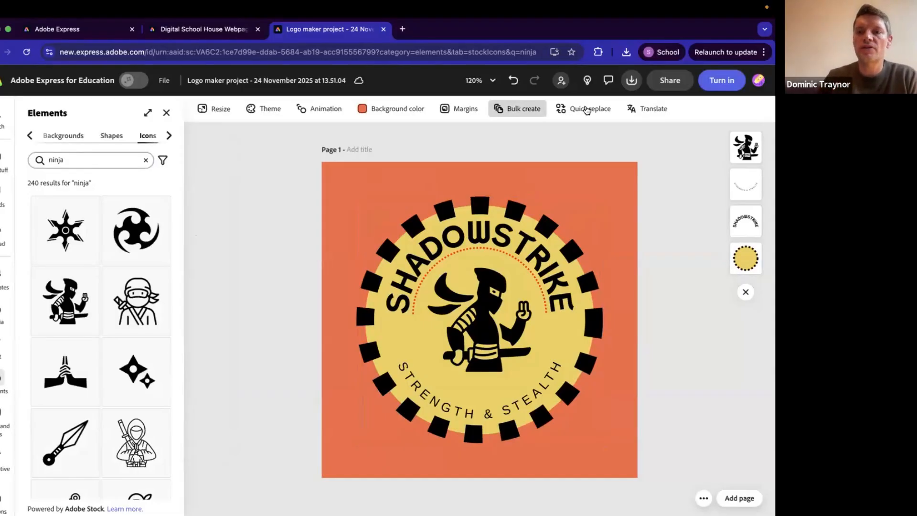
Rename the logo project as "Shadowstrike"
{"action": "double_click", "coordinate": [280, 81]}
{"action": "left_click", "coordinate": [280, 82]}
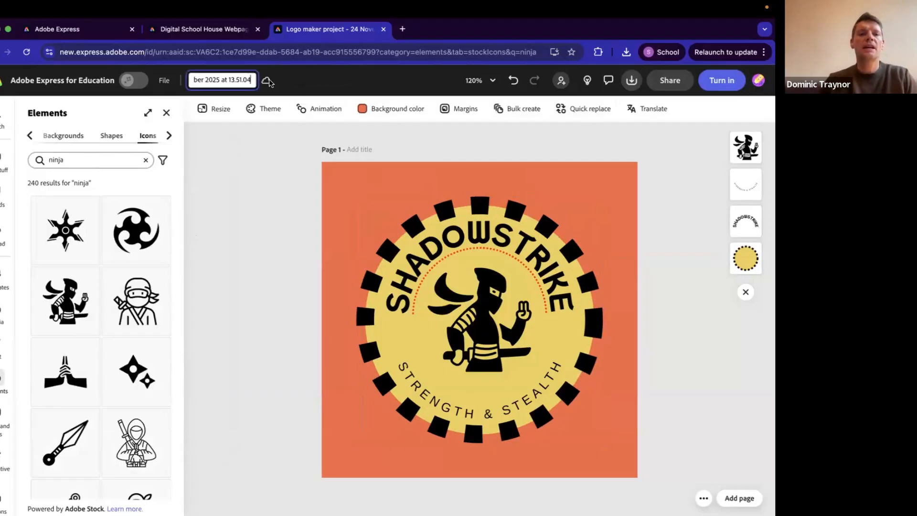
{"action": "triple_click", "coordinate": [231, 79]}
{"action": "type", "text": "Showstrike"}
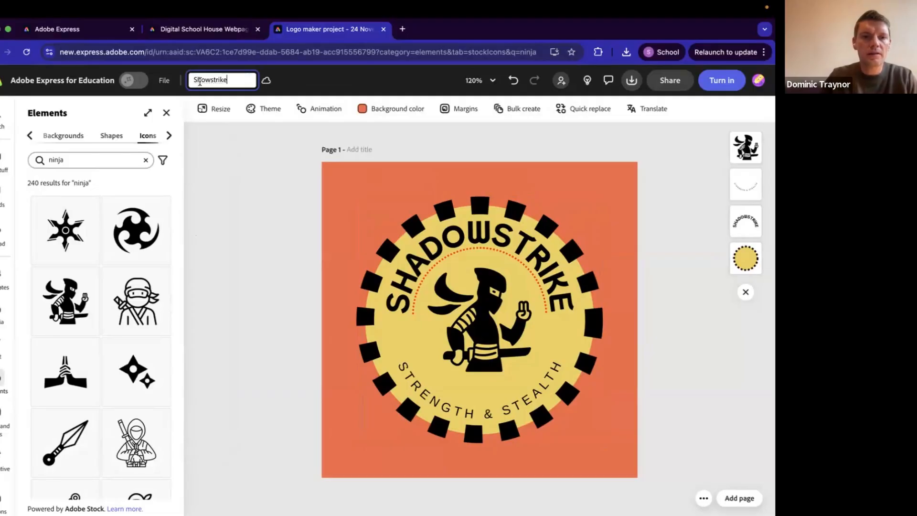
{"action": "type", "text": "ad"}
{"action": "key", "text": "Return"}
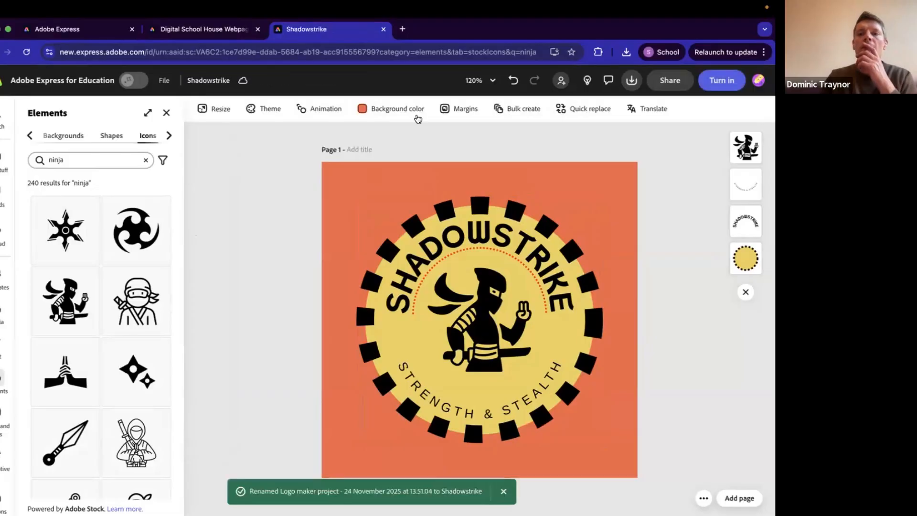
Download the finished logo as Shadowstrike.png to the Downloads folder
{"action": "left_click", "coordinate": [664, 87]}
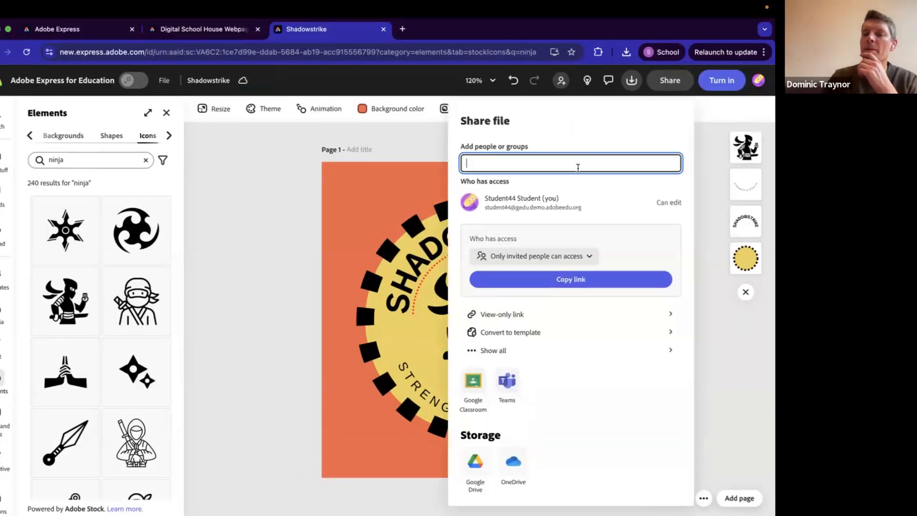
{"action": "left_click", "coordinate": [632, 81]}
{"action": "left_click", "coordinate": [632, 81]}
{"action": "left_click", "coordinate": [640, 248]}
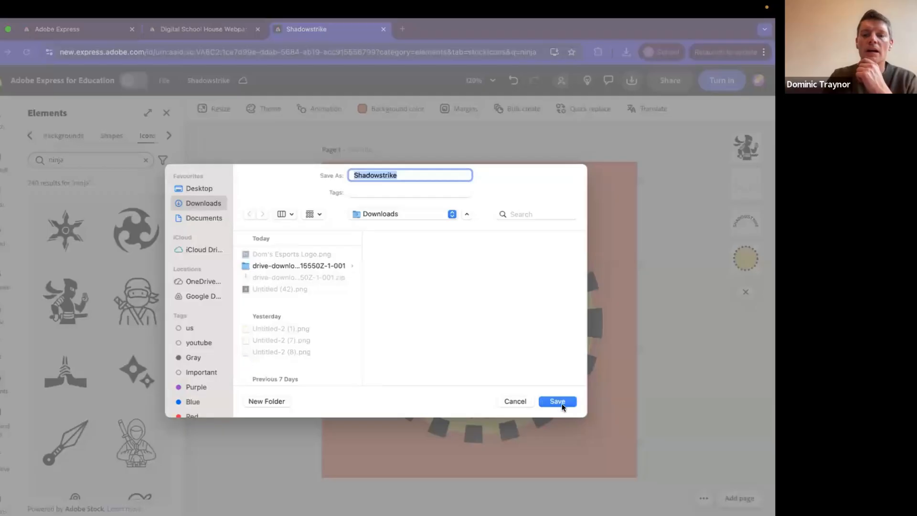
{"action": "left_click", "coordinate": [556, 401]}
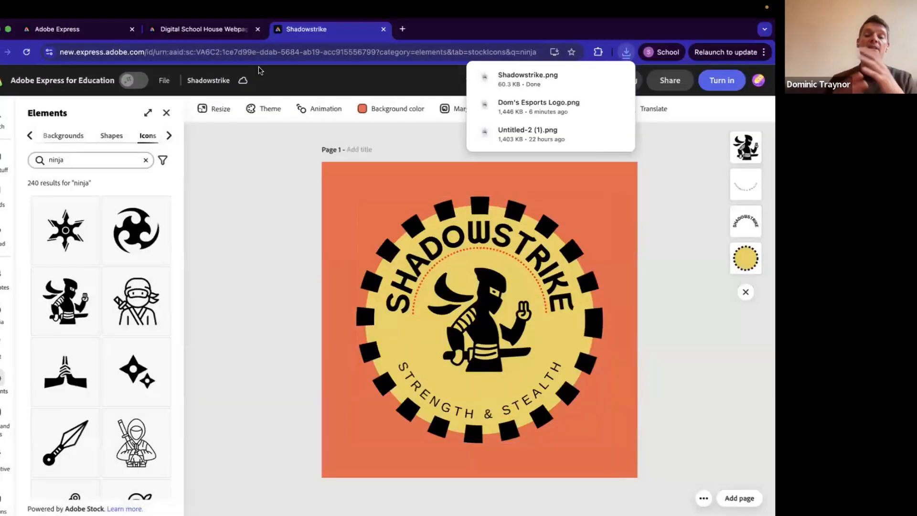
Return to the Digital School House webpage and examine the Journalism Competition brief on interviewing the esports team
{"action": "left_click", "coordinate": [220, 31]}
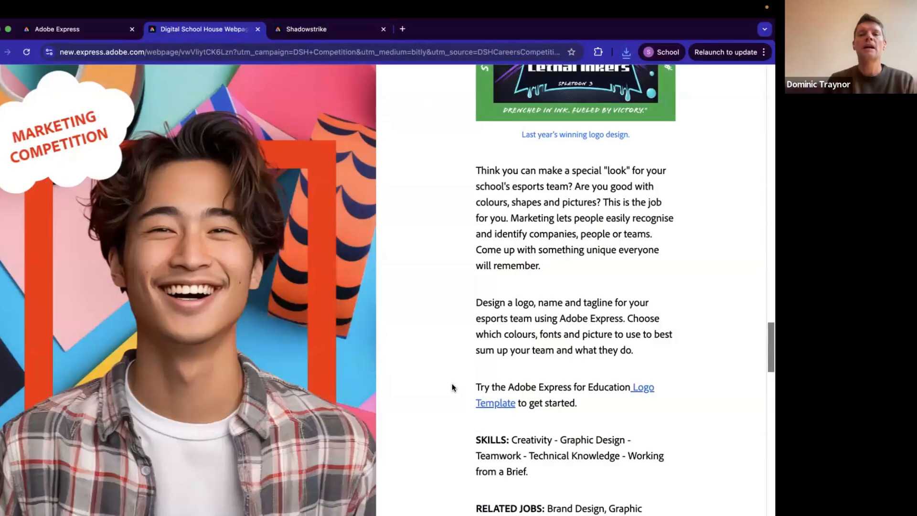
{"action": "scroll", "coordinate": [451, 384], "scroll_direction": "up", "scroll_amount": 10}
{"action": "scroll", "coordinate": [452, 383], "scroll_direction": "up", "scroll_amount": 6}
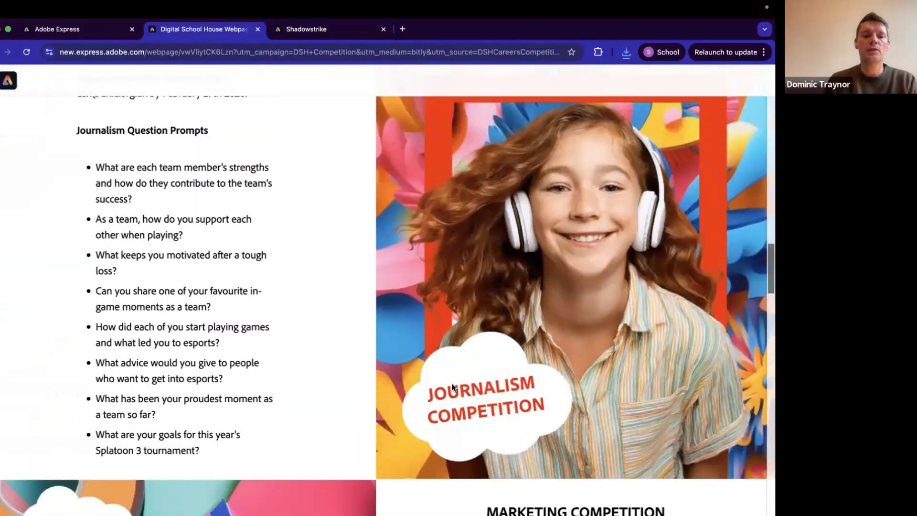
{"action": "scroll", "coordinate": [452, 385], "scroll_direction": "up", "scroll_amount": 8}
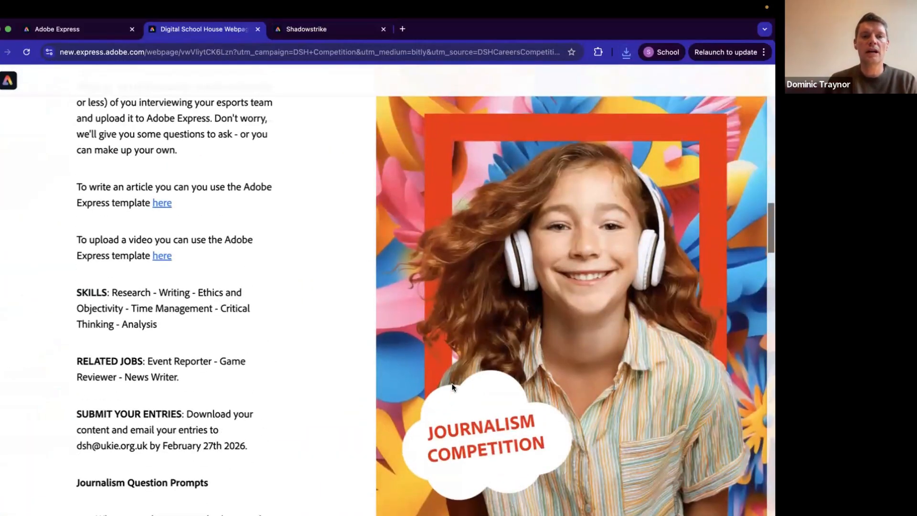
{"action": "scroll", "coordinate": [453, 387], "scroll_direction": "down", "scroll_amount": 3}
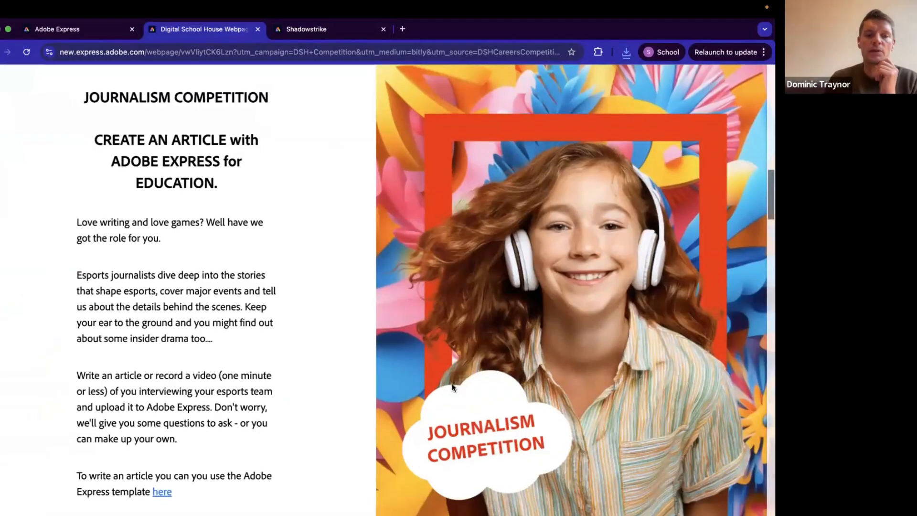
{"action": "left_click_drag", "start_coordinate": [138, 390], "coordinate": [213, 411]}
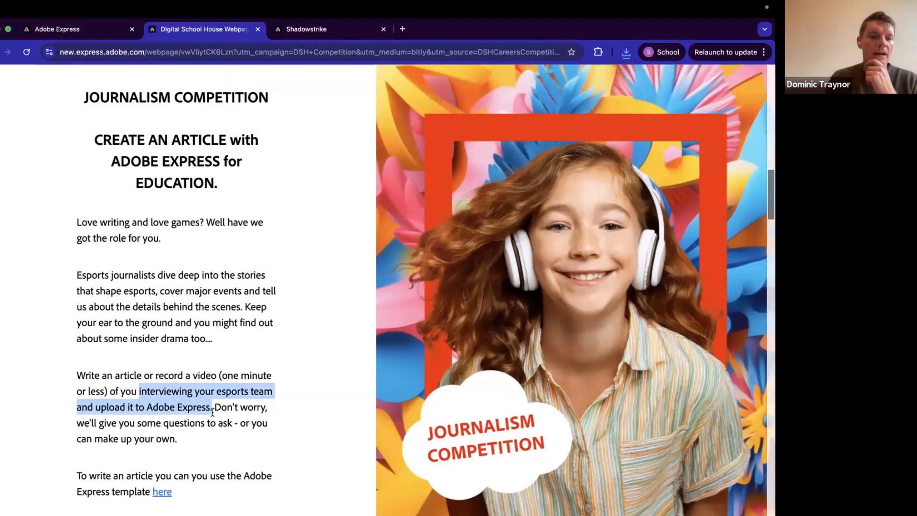
Examine the Journalism Question Prompts, the entry instructions and the links to the article and video templates
{"action": "scroll", "coordinate": [213, 412], "scroll_direction": "down", "scroll_amount": 10}
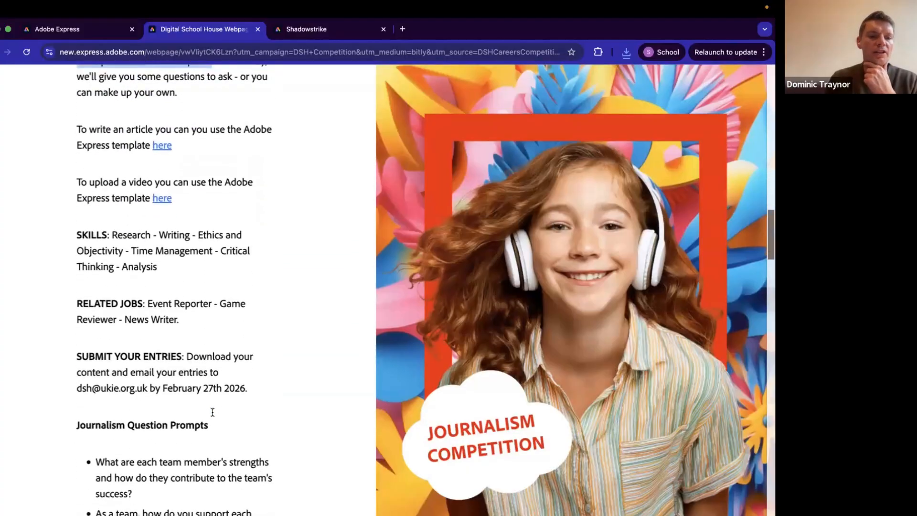
{"action": "scroll", "coordinate": [213, 412], "scroll_direction": "down", "scroll_amount": 5}
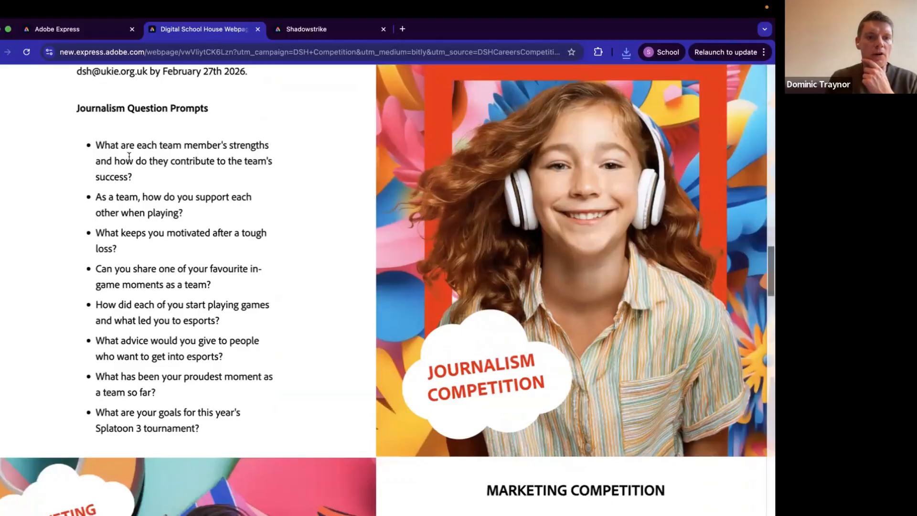
{"action": "left_click_drag", "start_coordinate": [129, 156], "coordinate": [96, 144]}
{"action": "scroll", "coordinate": [147, 169], "scroll_direction": "down", "scroll_amount": 1}
{"action": "left_click_drag", "start_coordinate": [146, 169], "coordinate": [146, 175]}
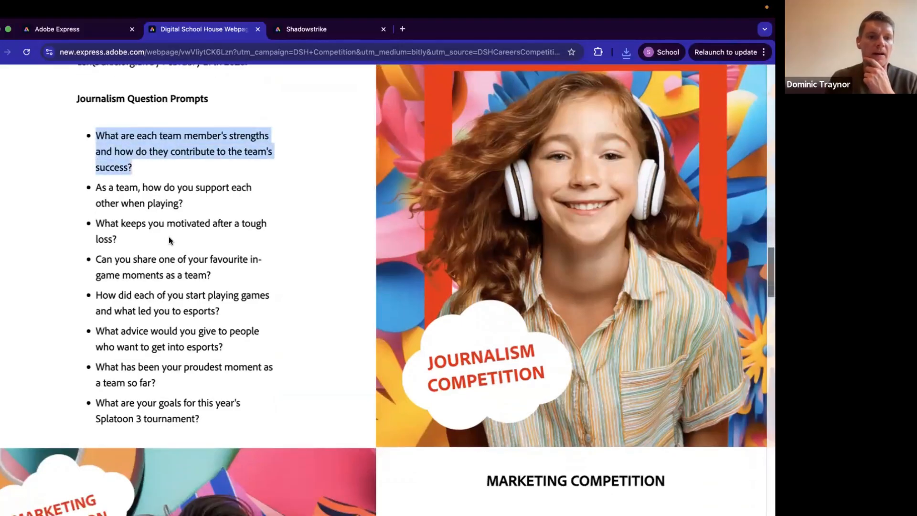
{"action": "scroll", "coordinate": [169, 238], "scroll_direction": "up", "scroll_amount": 1}
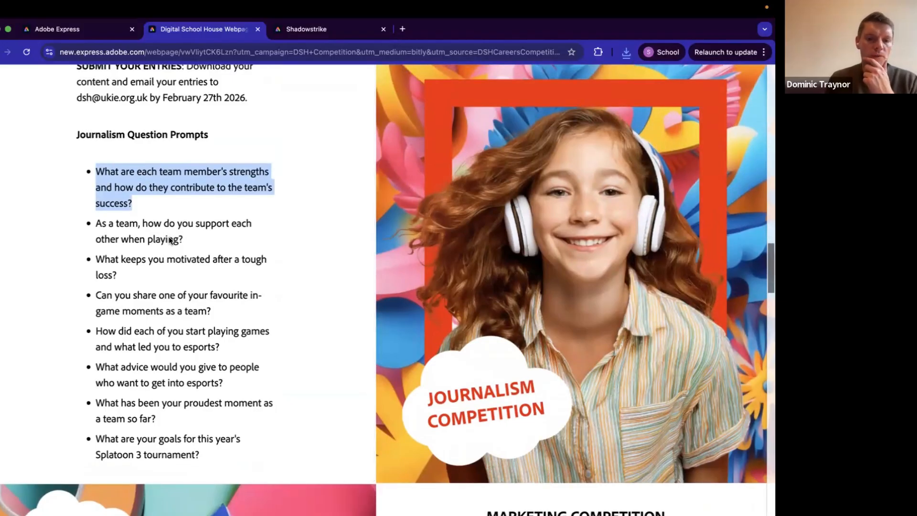
{"action": "scroll", "coordinate": [169, 239], "scroll_direction": "up", "scroll_amount": 6}
{"action": "scroll", "coordinate": [168, 236], "scroll_direction": "up", "scroll_amount": 2}
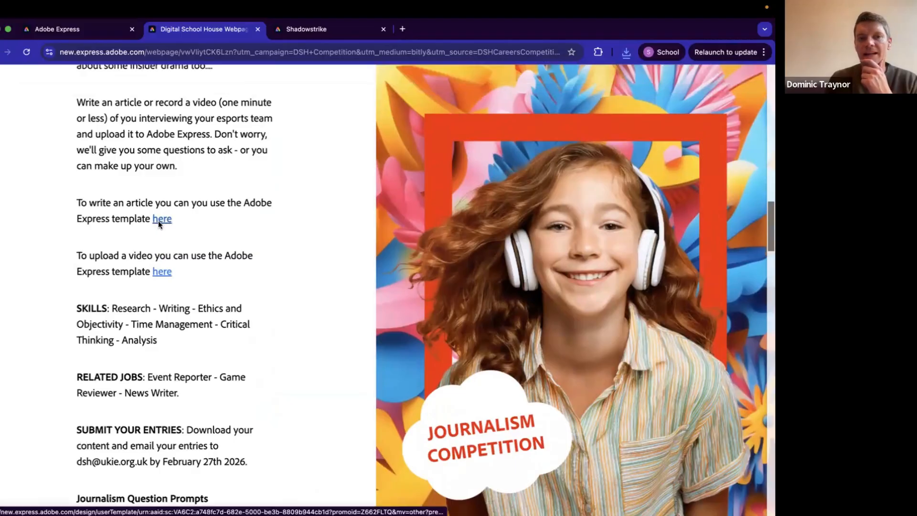
Start a project from the Creative Careers_Write an Article template and rename it with the presenter's first name followed by "Journo"
{"action": "left_click", "coordinate": [158, 221]}
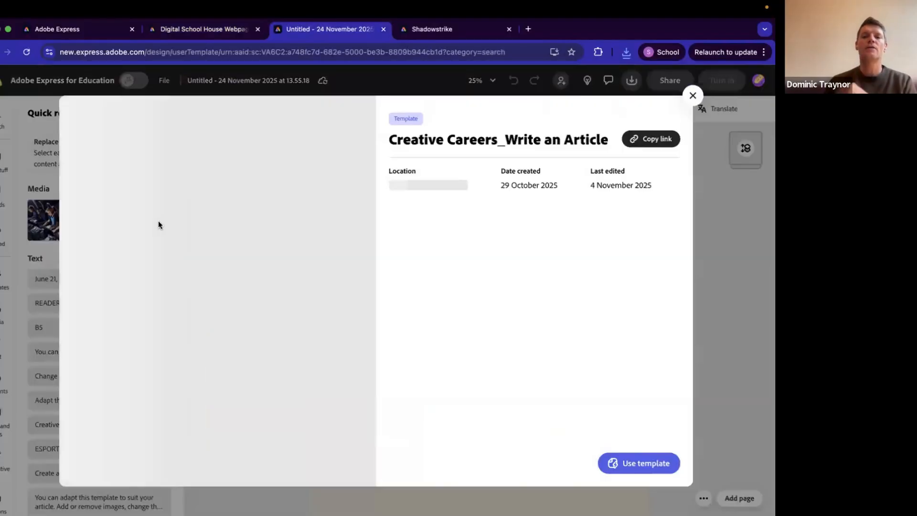
{"action": "left_click", "coordinate": [618, 466]}
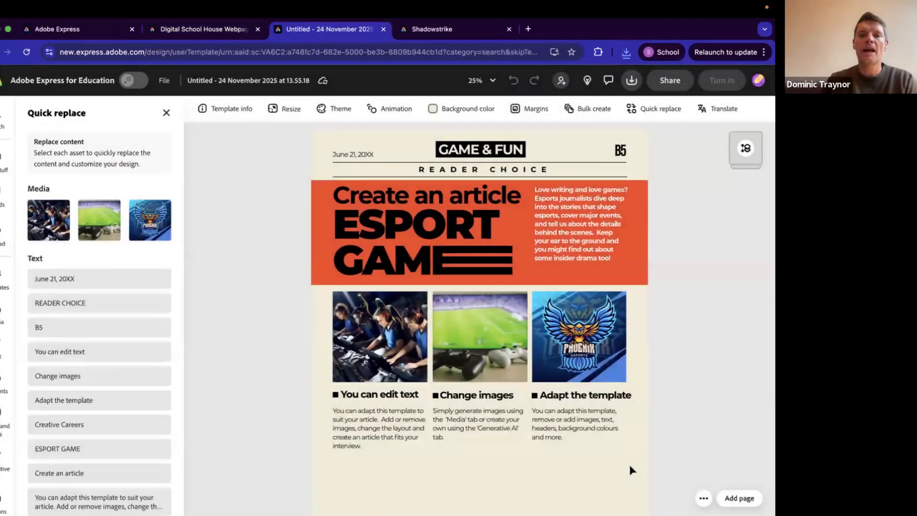
{"action": "left_click", "coordinate": [221, 80]}
{"action": "triple_click", "coordinate": [221, 81]}
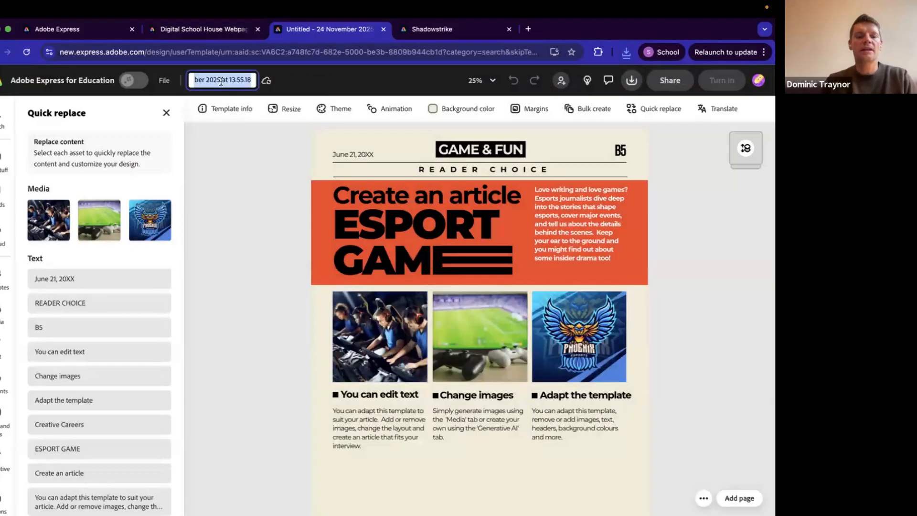
{"action": "type", "text": "Dom"}
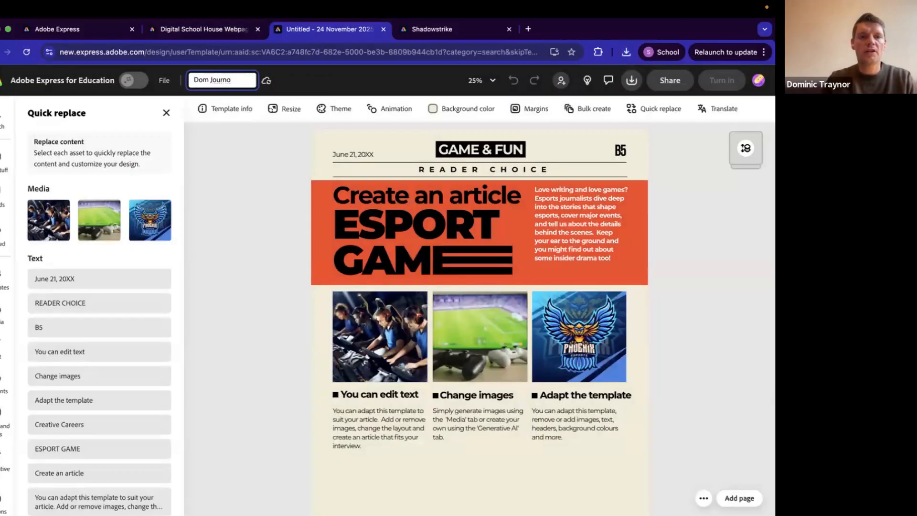
{"action": "type", "text": " Journo"}
{"action": "key", "text": "Return"}
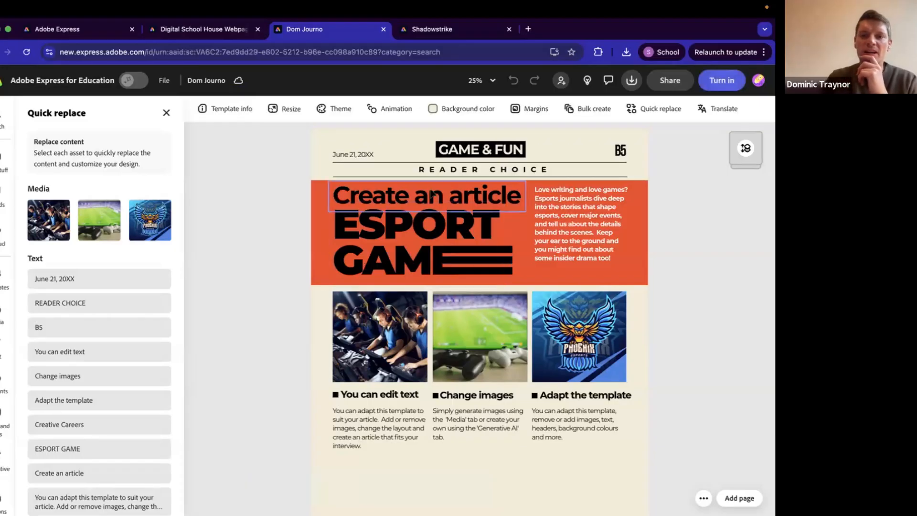
Change the masthead title to "ESPORTS EXPRESS" and set the year in the article's date to 2025
{"action": "left_click", "coordinate": [472, 152]}
{"action": "left_click", "coordinate": [472, 152]}
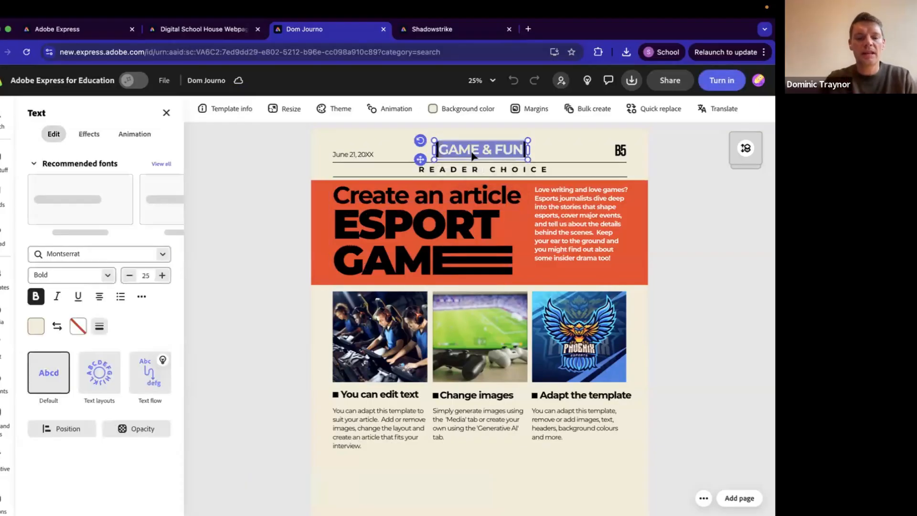
{"action": "type", "text": "ESP"}
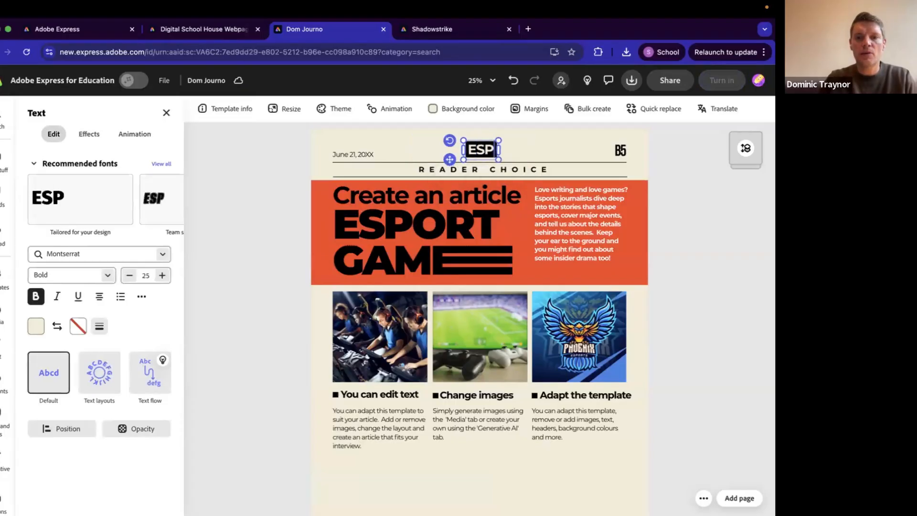
{"action": "type", "text": "ORTS EXPRESS"}
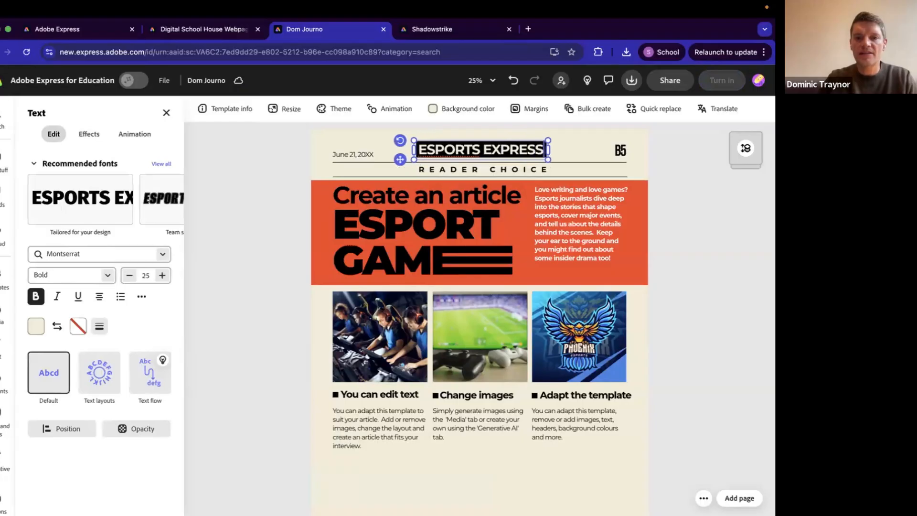
{"action": "double_click", "coordinate": [367, 155]}
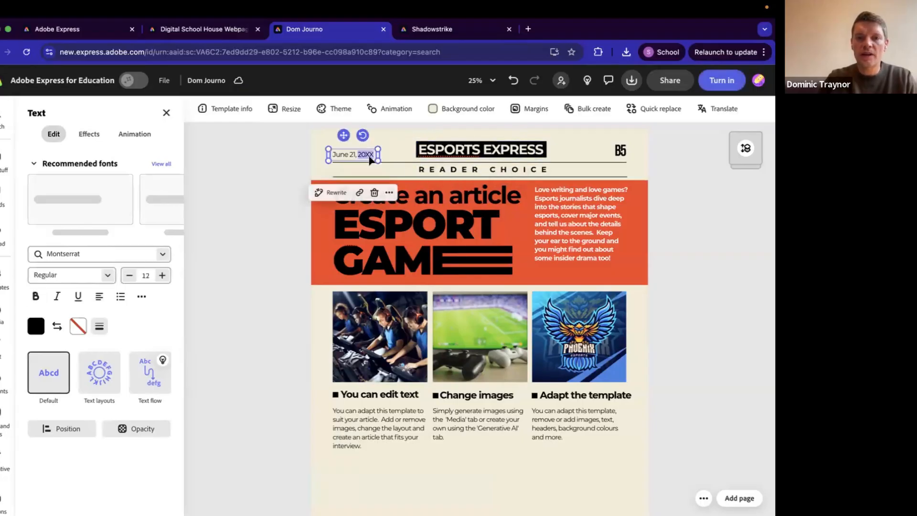
{"action": "type", "text": "20"}
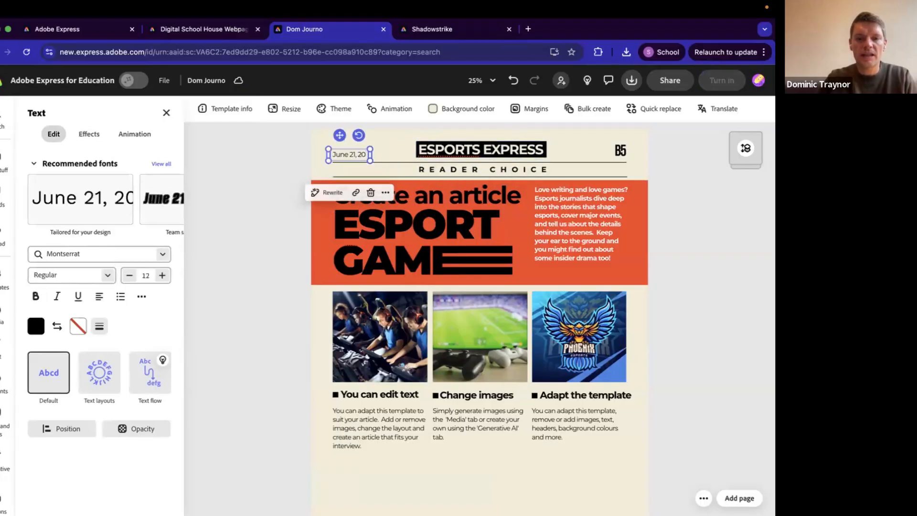
{"action": "type", "text": "25"}
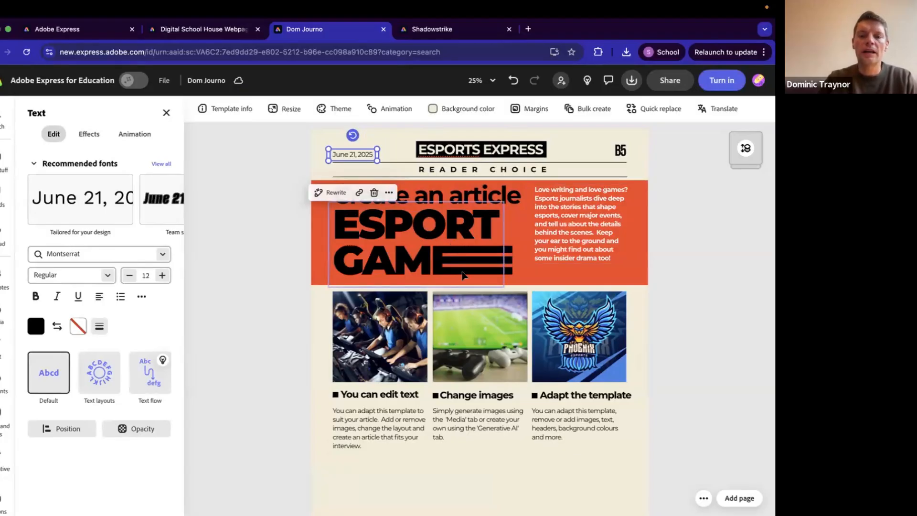
Delete the three black bars beside the "ESPORT GAME" headline and realign the headline with the page's left margin
{"action": "left_click_drag", "start_coordinate": [448, 270], "coordinate": [410, 264]}
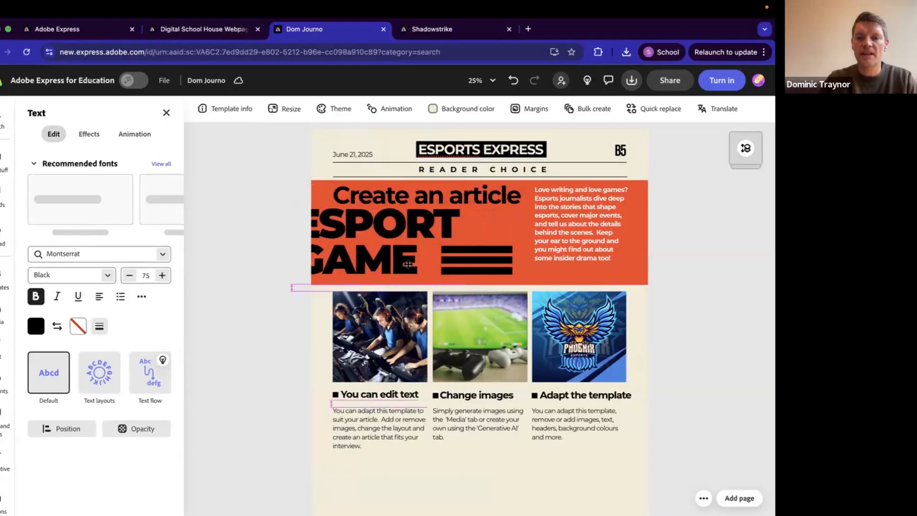
{"action": "left_click", "coordinate": [492, 256]}
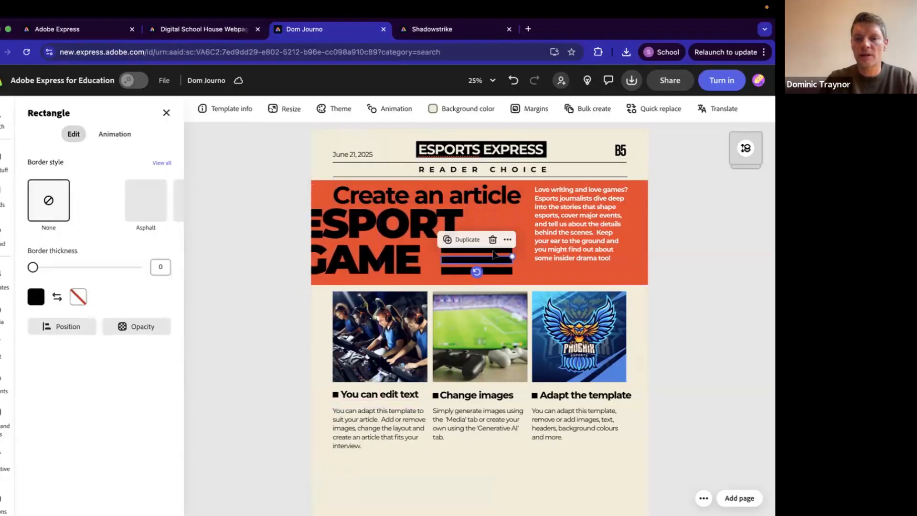
{"action": "left_click", "coordinate": [492, 250], "text": "shift"}
{"action": "left_click", "coordinate": [492, 270], "text": "shift"}
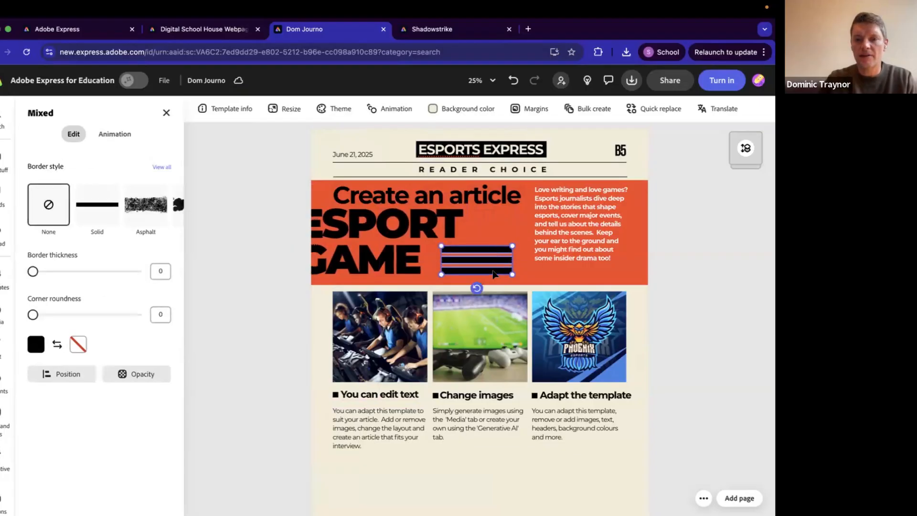
{"action": "key", "text": "Delete"}
{"action": "left_click", "coordinate": [399, 262]}
{"action": "left_click_drag", "start_coordinate": [394, 260], "coordinate": [431, 261]}
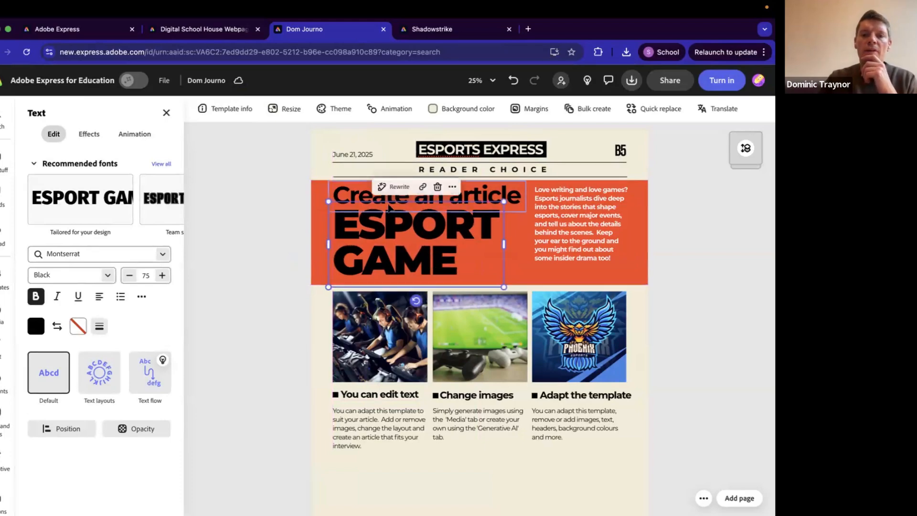
Replace the "Create an article" line above the main headline with "UK's HOTTEST"
{"action": "double_click", "coordinate": [361, 196]}
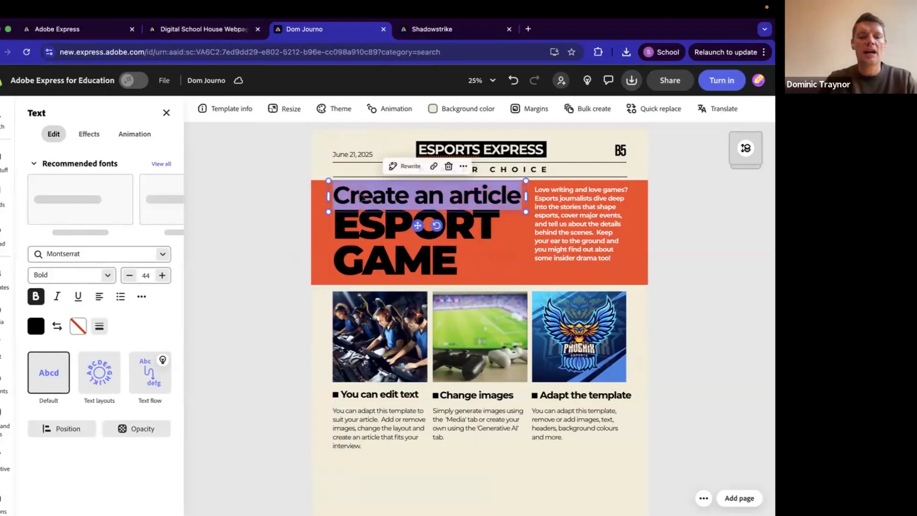
{"action": "type", "text": "UK's"}
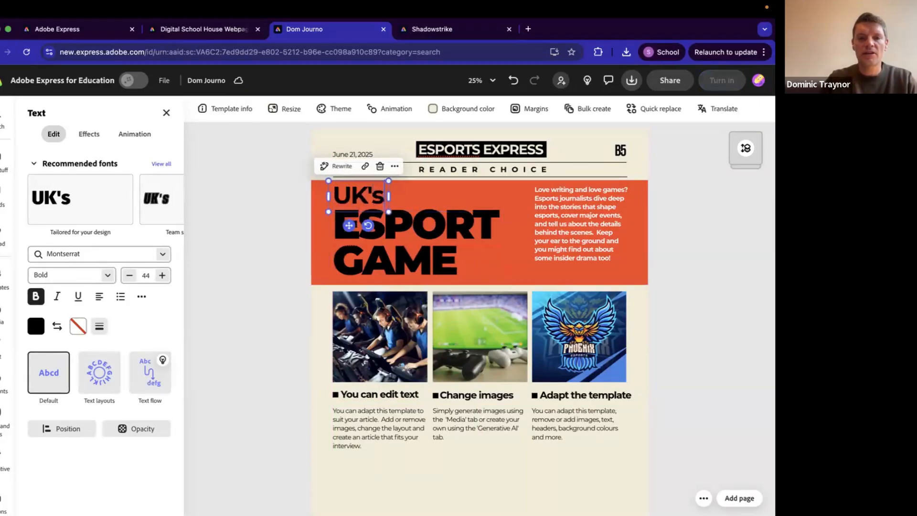
{"action": "type", "text": " HOTTEST"}
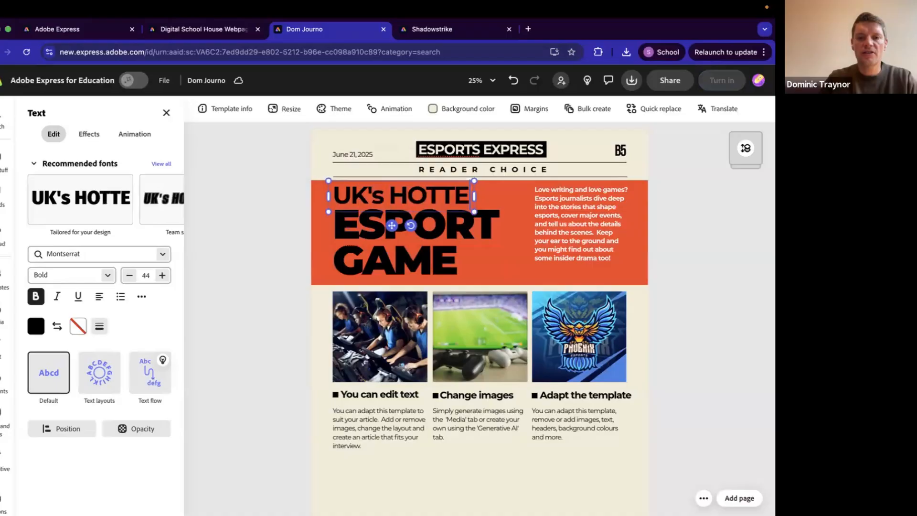
Change the large headline in the orange band to read "ESPORT'S TEAM?"
{"action": "left_click", "coordinate": [488, 223]}
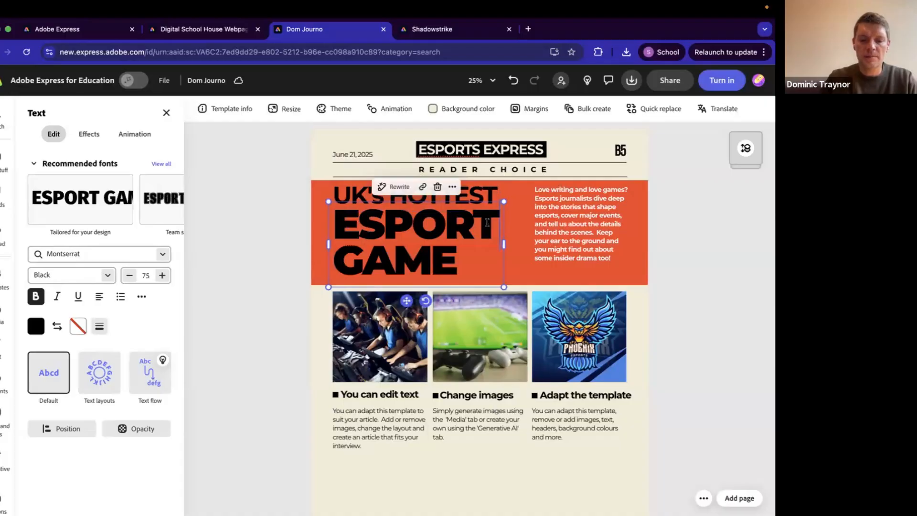
{"action": "type", "text": "'S"}
{"action": "key", "text": "BackSpace"}
{"action": "type", "text": "S"}
{"action": "double_click", "coordinate": [405, 268]}
{"action": "type", "text": "TEAM"}
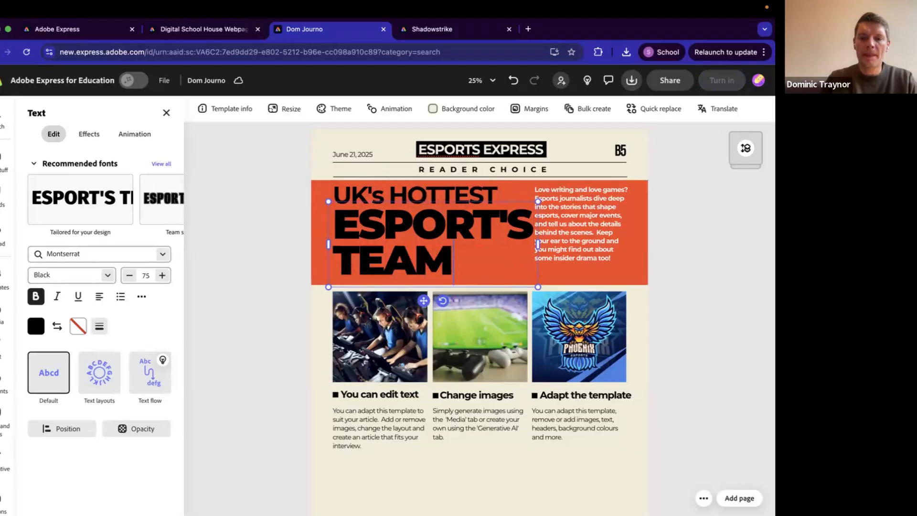
{"action": "type", "text": "?"}
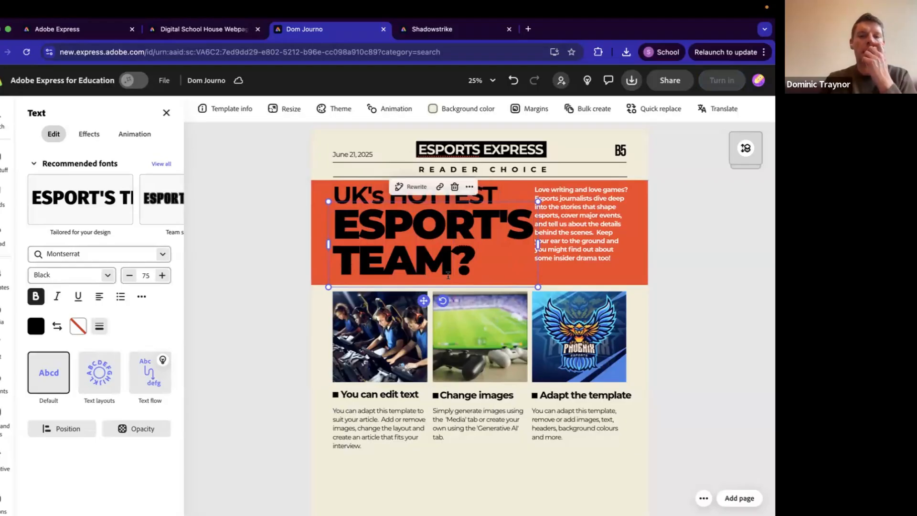
Shift the white intro paragraph slightly right and down within the orange band, clear of the headline
{"action": "left_click", "coordinate": [567, 240]}
{"action": "left_click", "coordinate": [567, 240]}
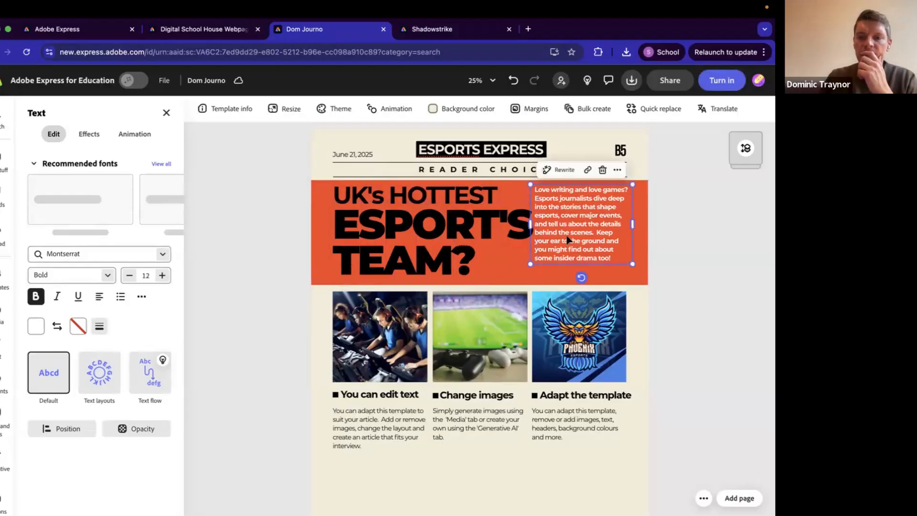
{"action": "left_click_drag", "start_coordinate": [568, 239], "coordinate": [573, 243]}
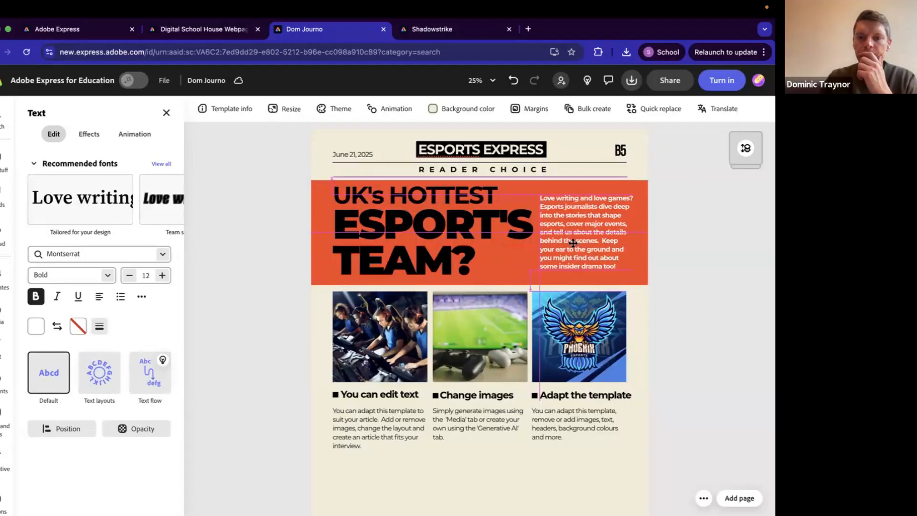
{"action": "left_click", "coordinate": [578, 245]}
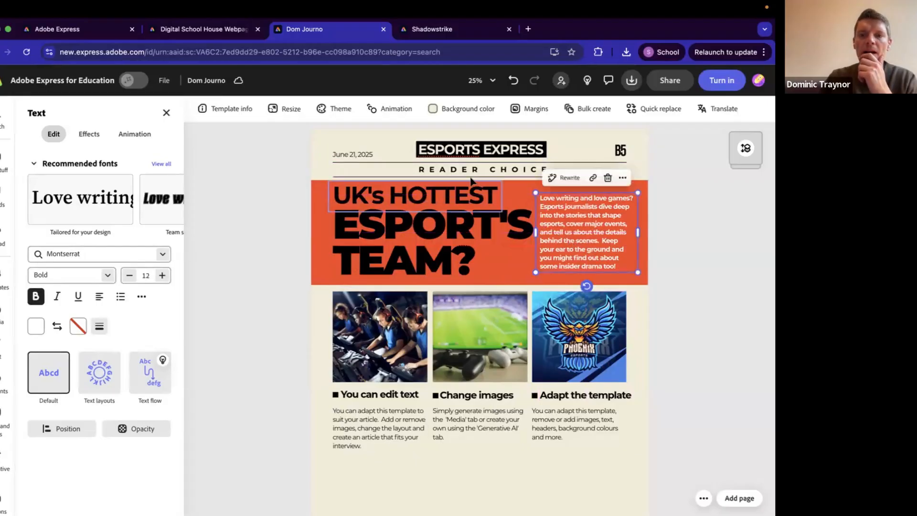
Replace the "READER CHOICE" subheading under the masthead with "TEAM PROFILE"
{"action": "left_click", "coordinate": [467, 169]}
{"action": "double_click", "coordinate": [467, 170]}
{"action": "key", "text": "ctrl+a"}
{"action": "type", "text": "TEAM"}
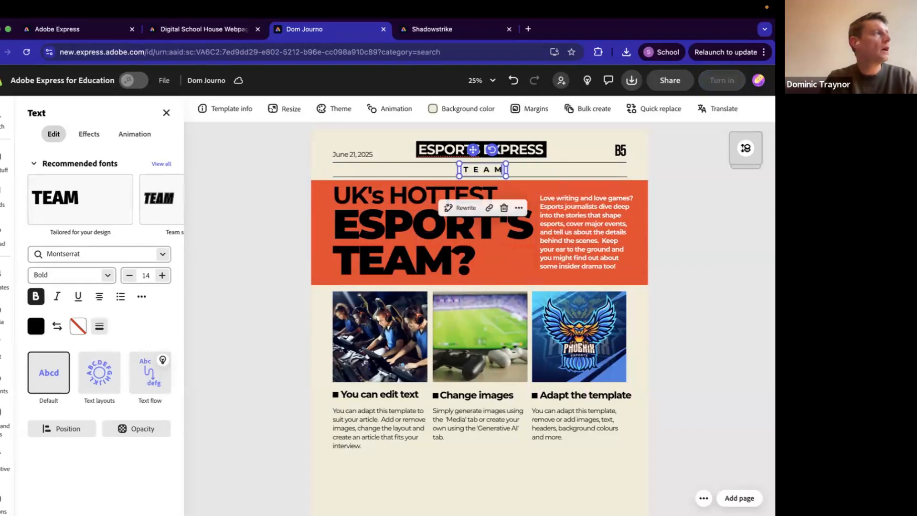
{"action": "type", "text": " PROFILE"}
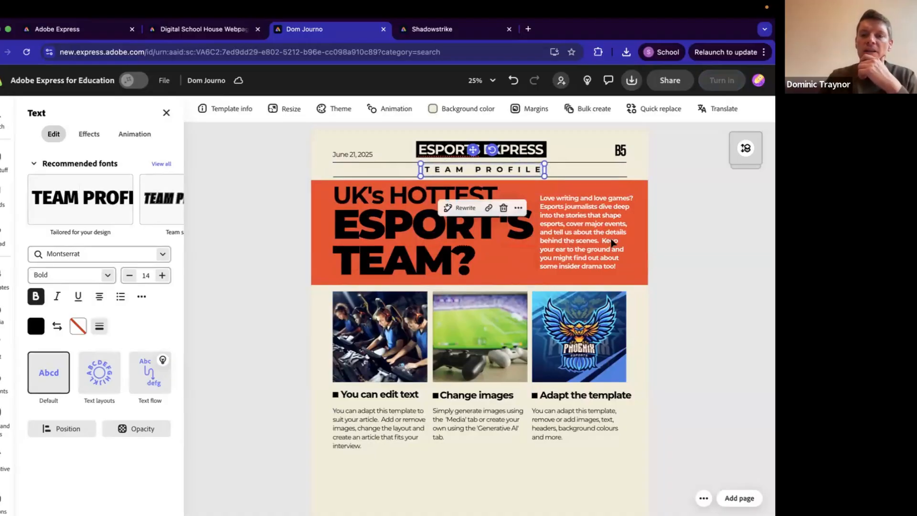
Replace the white intro paragraph in the orange band with "ShadowSTrike is the hottest new team to enter the UK Esports Arena. It's three"
{"action": "double_click", "coordinate": [592, 240]}
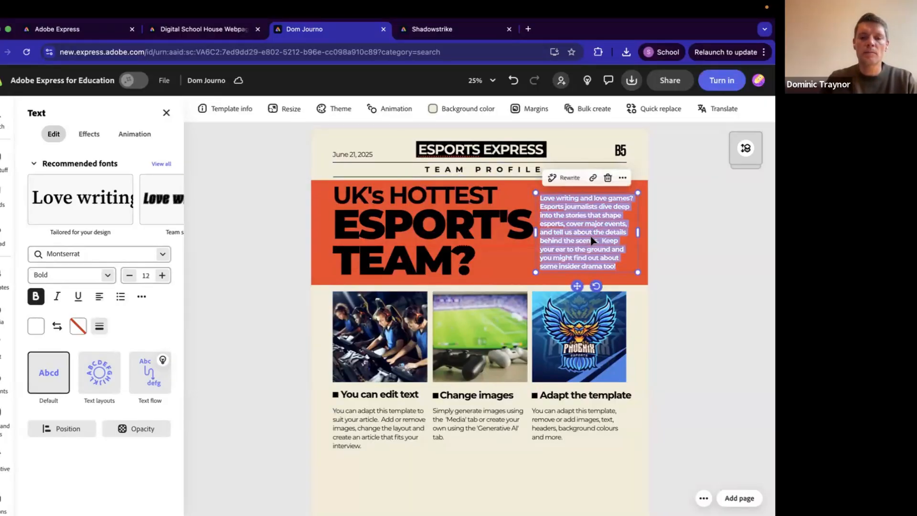
{"action": "type", "text": "Show"}
{"action": "key", "text": "BackSpace"}
{"action": "key", "text": "BackSpace"}
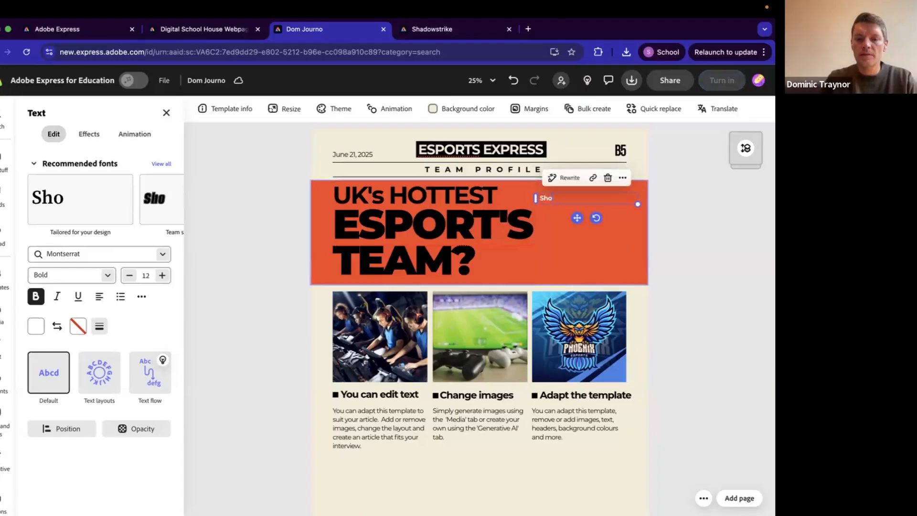
{"action": "type", "text": "adowSTRI"}
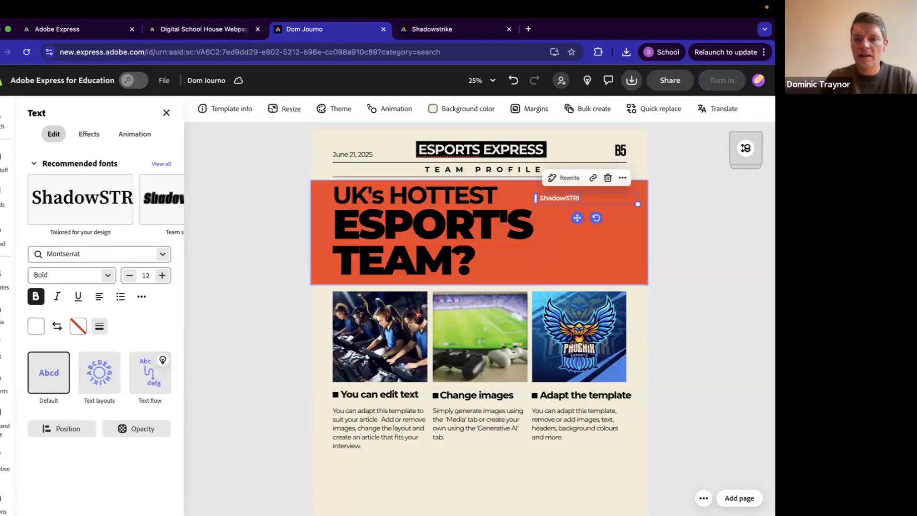
{"action": "key", "text": "BackSpace"}
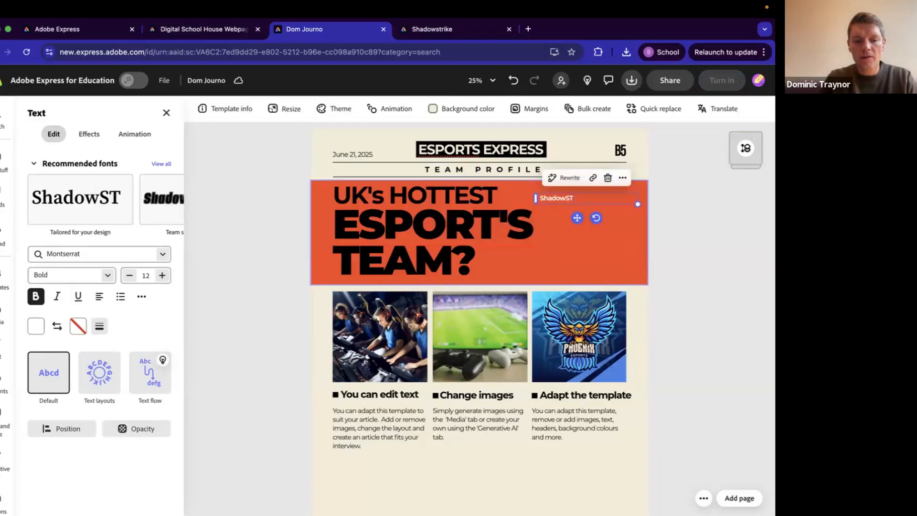
{"action": "type", "text": "rike is the ho"}
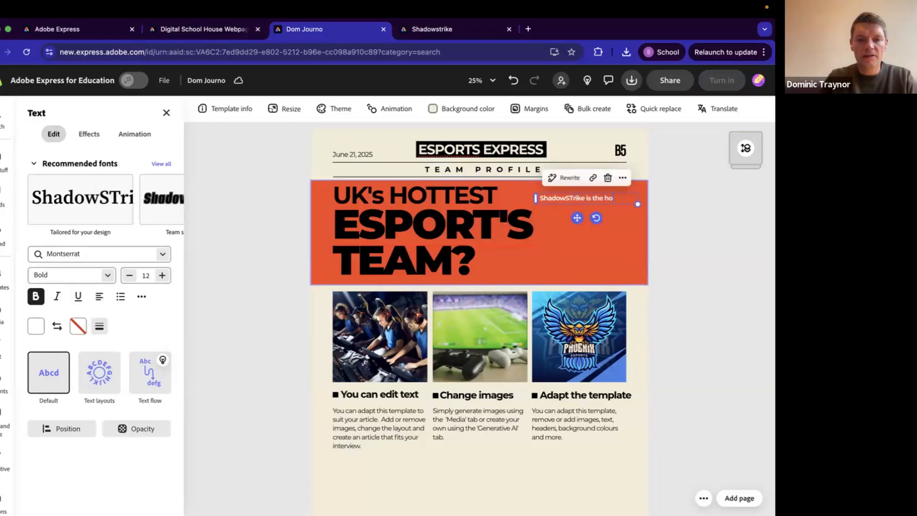
{"action": "type", "text": "ttest new team to enter the"}
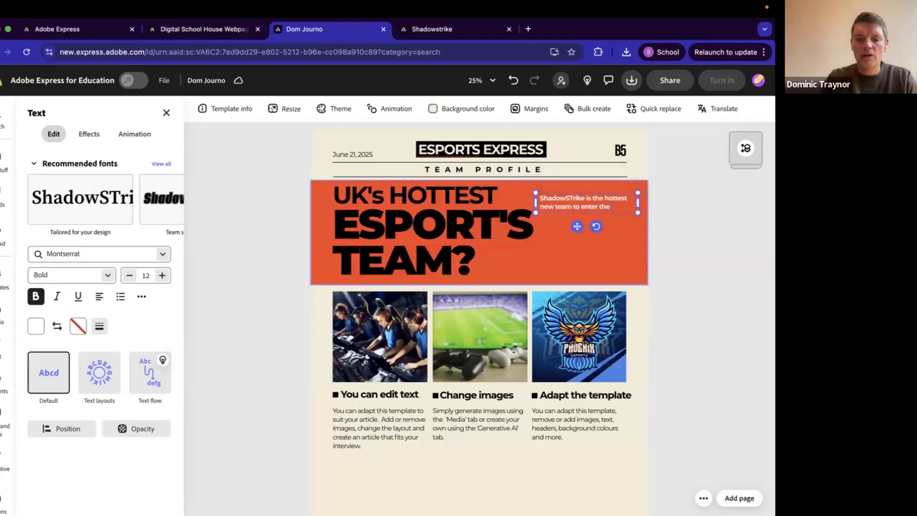
{"action": "type", "text": " UK Esports Ar"}
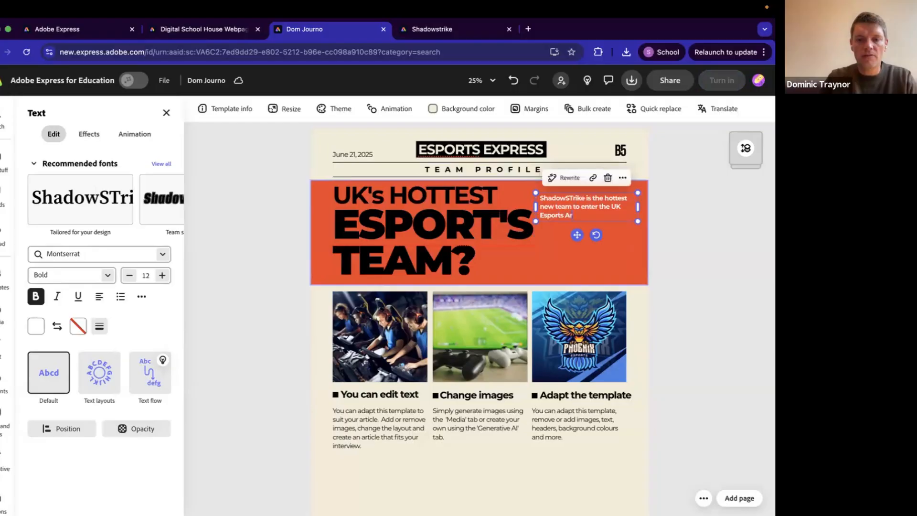
{"action": "type", "text": "ena. It's three"}
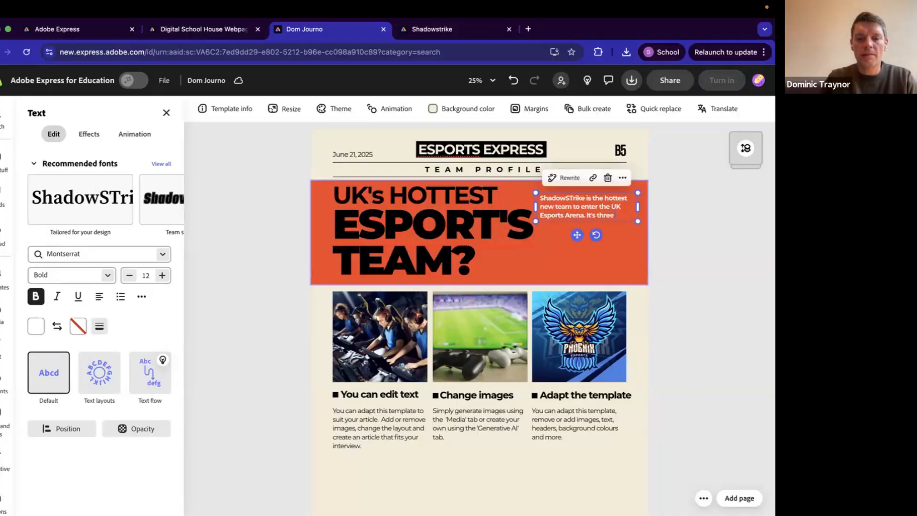
Complete the intro paragraph's second sentence with "members joined forces recently to set the esports world alight."
{"action": "type", "text": " members"}
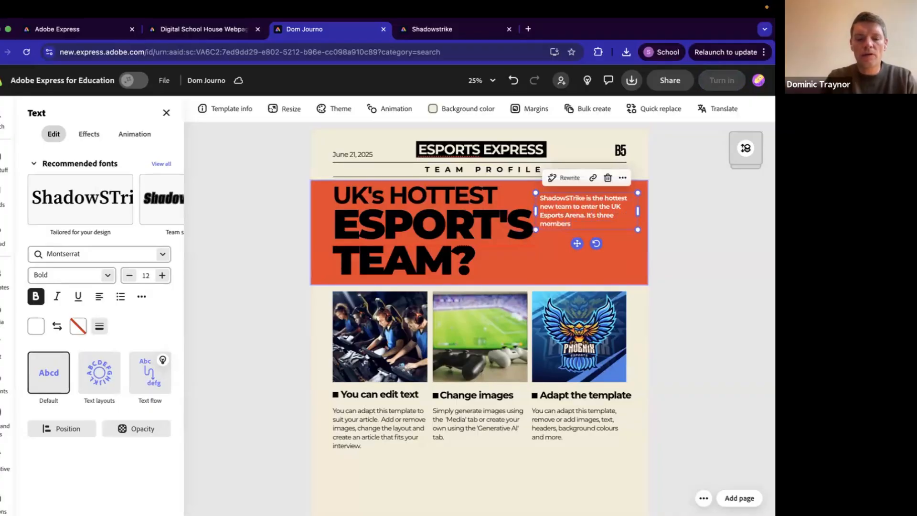
{"action": "type", "text": " joined forces recently to"}
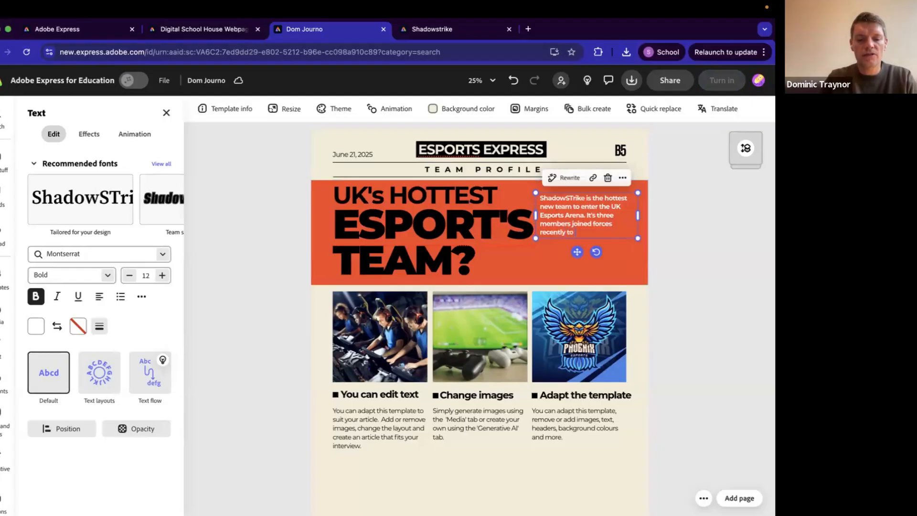
{"action": "type", "text": " set the esports"}
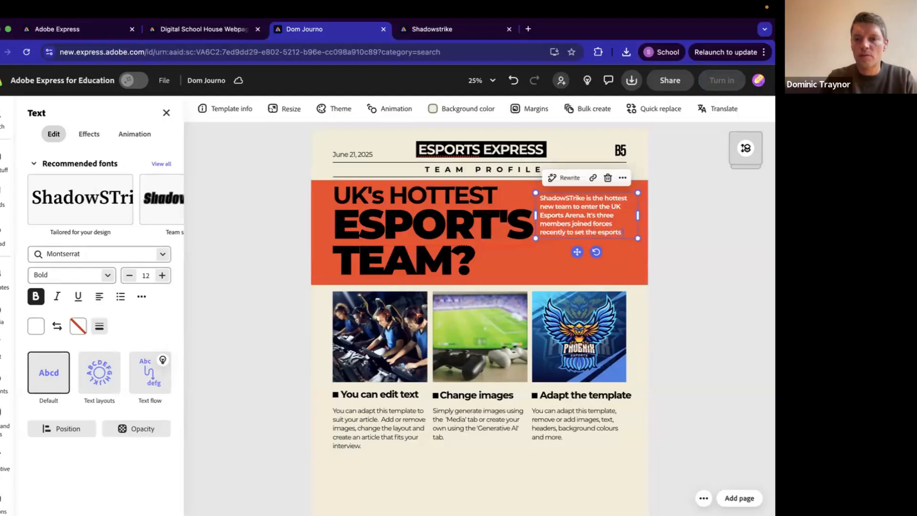
{"action": "type", "text": " world"}
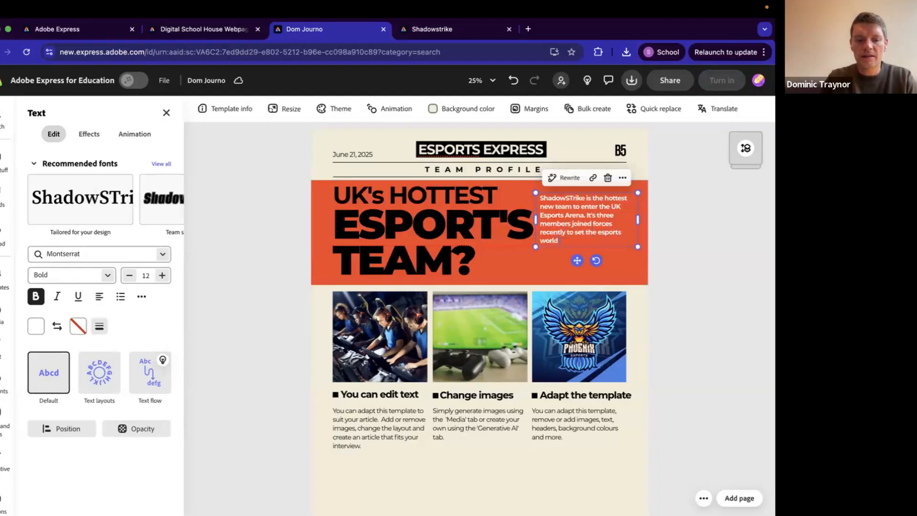
{"action": "type", "text": " alight."}
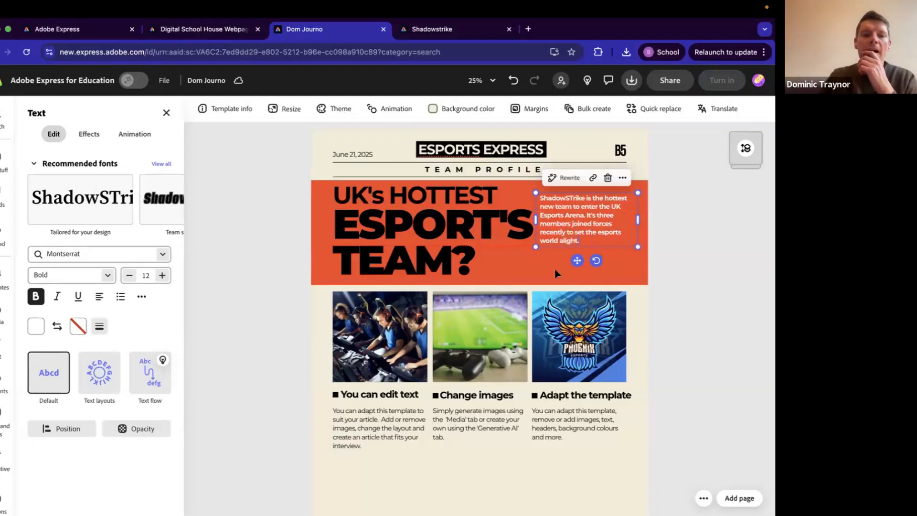
Enlarge the intro paragraph to size 16, then narrow its text box and move it up to fit inside the orange band
{"action": "left_click", "coordinate": [162, 275]}
{"action": "left_click", "coordinate": [162, 274]}
{"action": "left_click", "coordinate": [163, 274]}
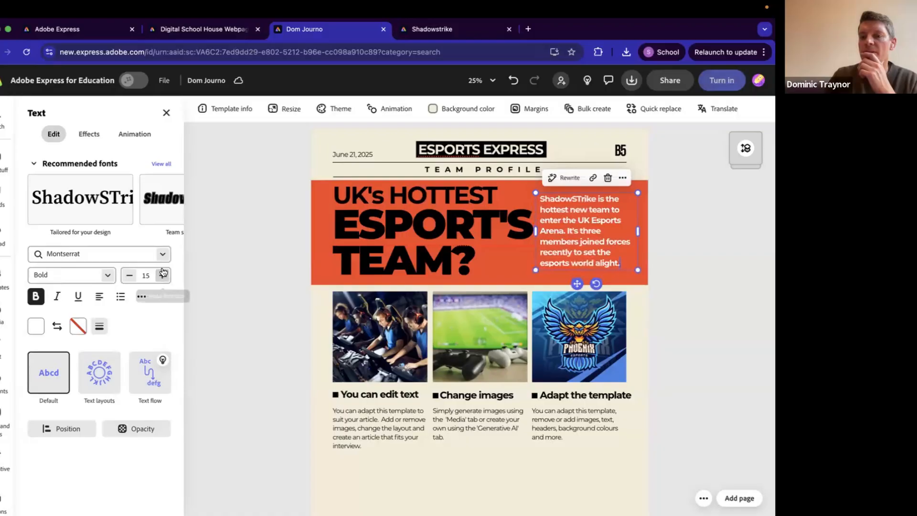
{"action": "left_click", "coordinate": [163, 274]}
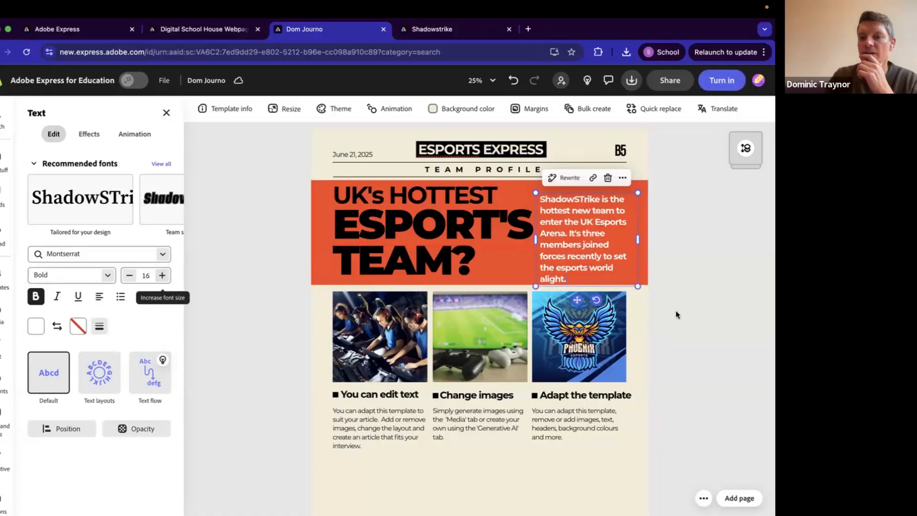
{"action": "left_click_drag", "start_coordinate": [637, 238], "coordinate": [641, 239]}
{"action": "left_click_drag", "start_coordinate": [535, 236], "coordinate": [545, 236]}
{"action": "left_click_drag", "start_coordinate": [587, 297], "coordinate": [584, 290]}
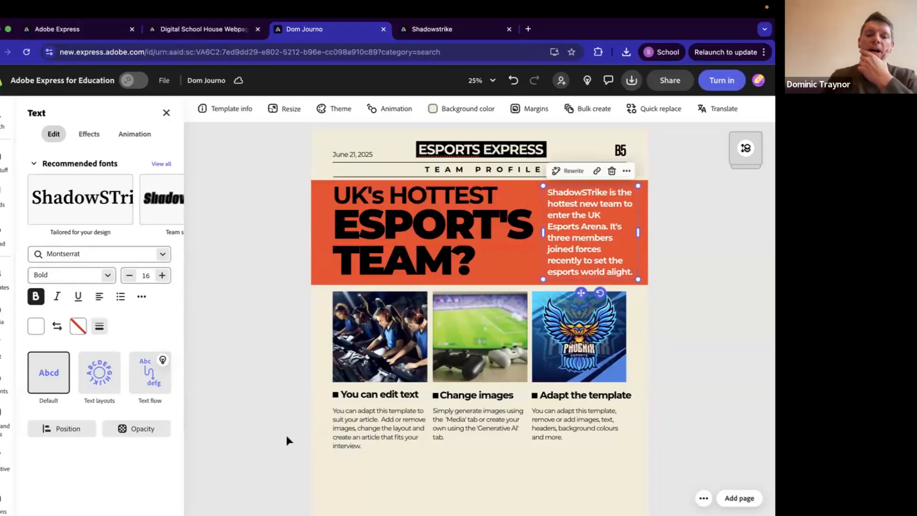
{"action": "left_click", "coordinate": [472, 349]}
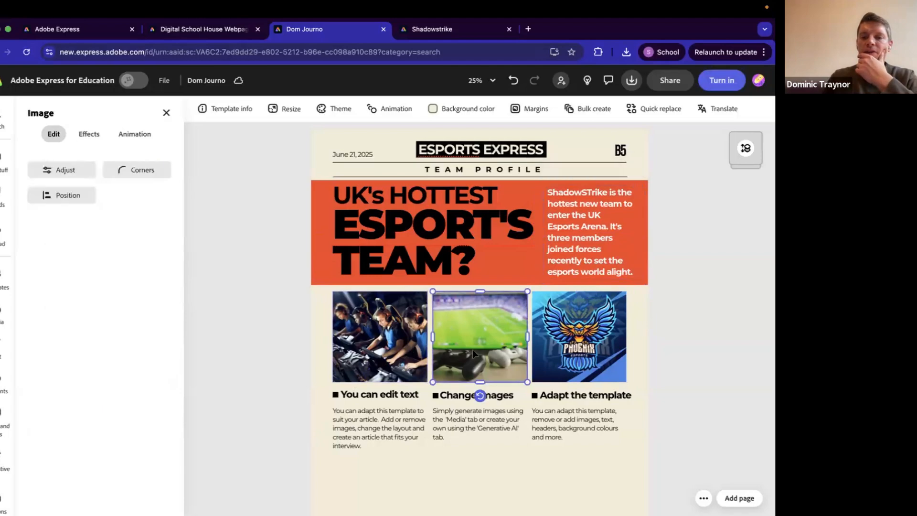
{"action": "left_click", "coordinate": [564, 347]}
{"action": "left_click", "coordinate": [404, 352]}
{"action": "left_click", "coordinate": [457, 350]}
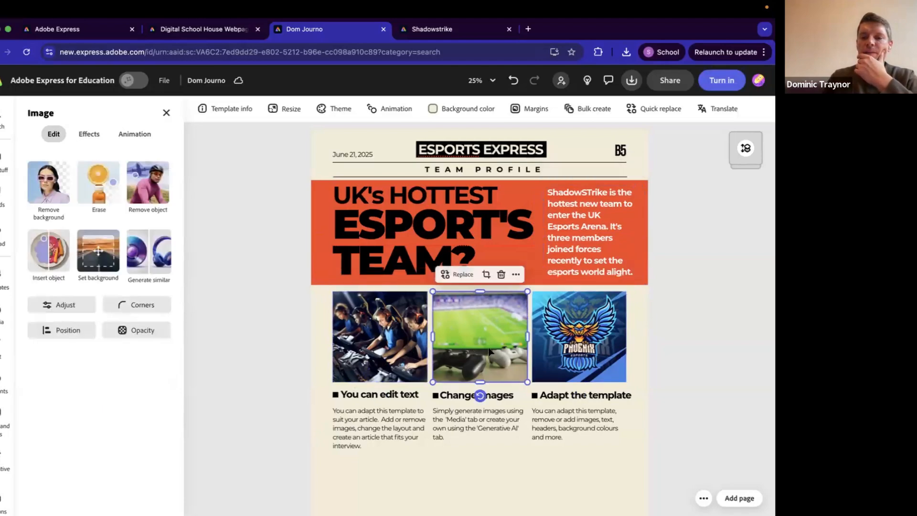
{"action": "left_click", "coordinate": [581, 361]}
{"action": "left_click", "coordinate": [374, 397]}
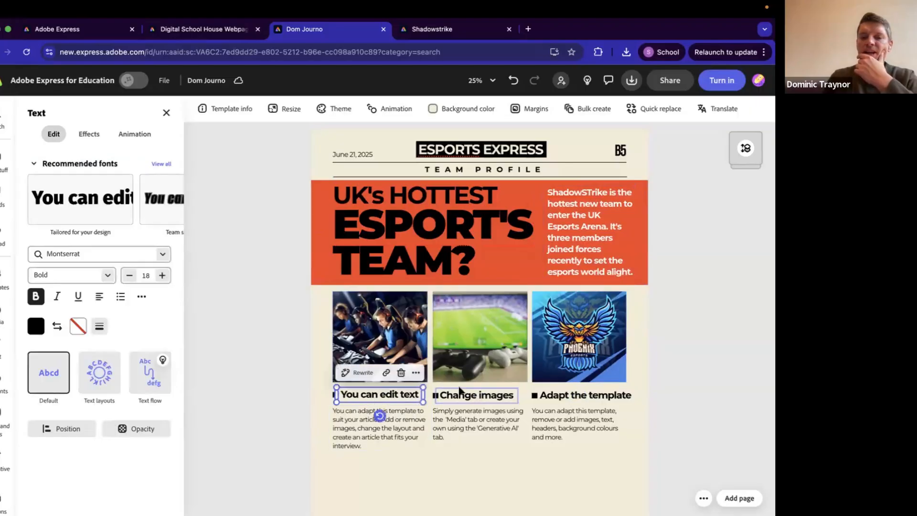
{"action": "left_click", "coordinate": [461, 393]}
{"action": "left_click", "coordinate": [583, 396]}
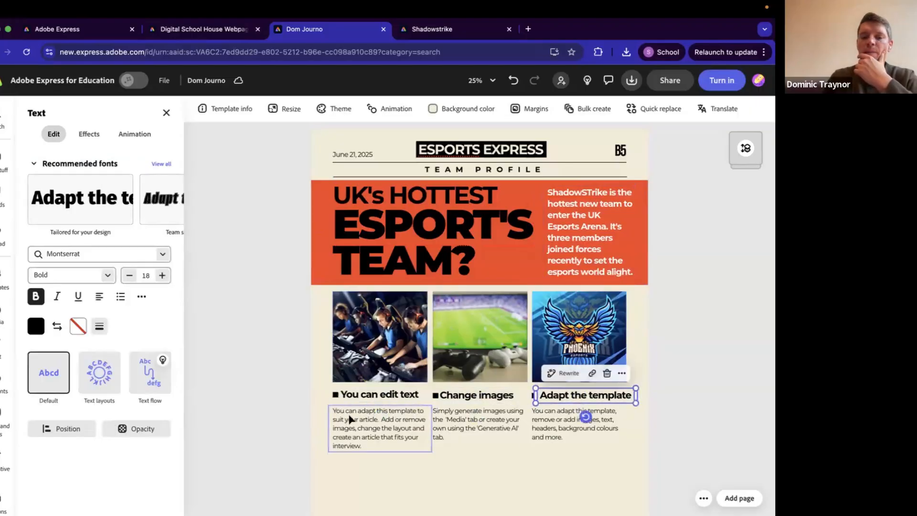
Replace the "You can edit text" heading with the first player's name followed by "- AKA Madman", at font size 16
{"action": "double_click", "coordinate": [374, 397]}
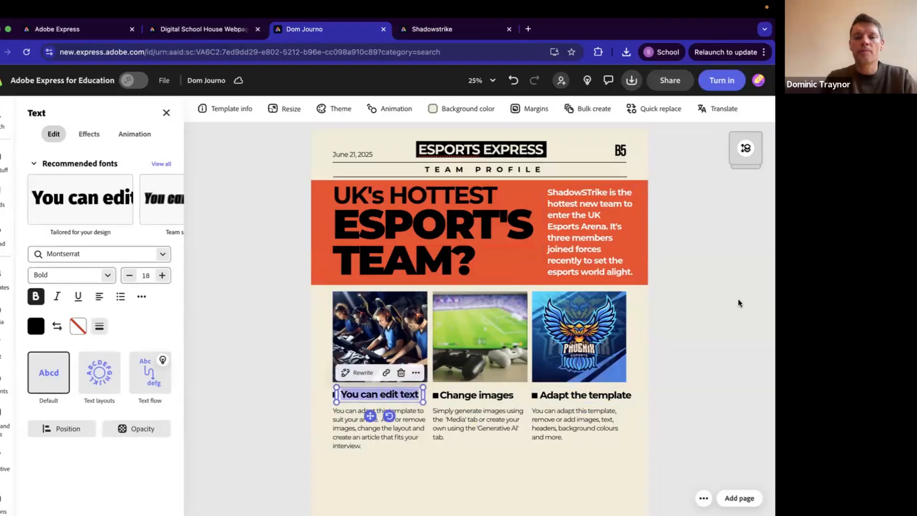
{"action": "type", "text": "Se"}
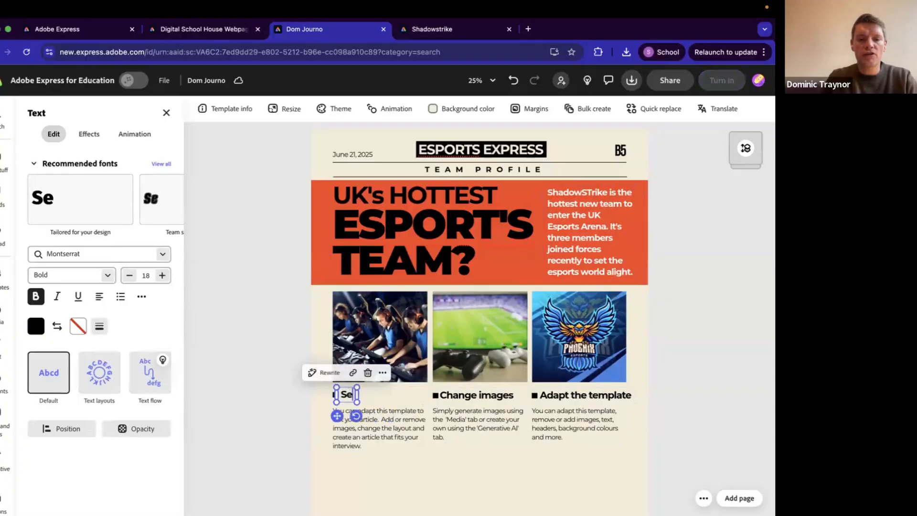
{"action": "type", "text": "an - AJA"}
{"action": "key", "text": "BackSpace"}
{"action": "key", "text": "BackSpace"}
{"action": "type", "text": "KA"}
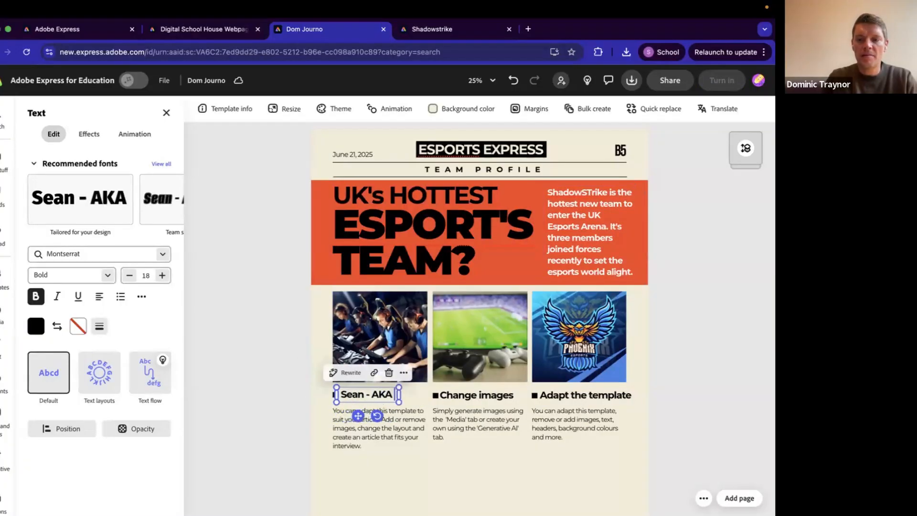
{"action": "type", "text": " Madman"}
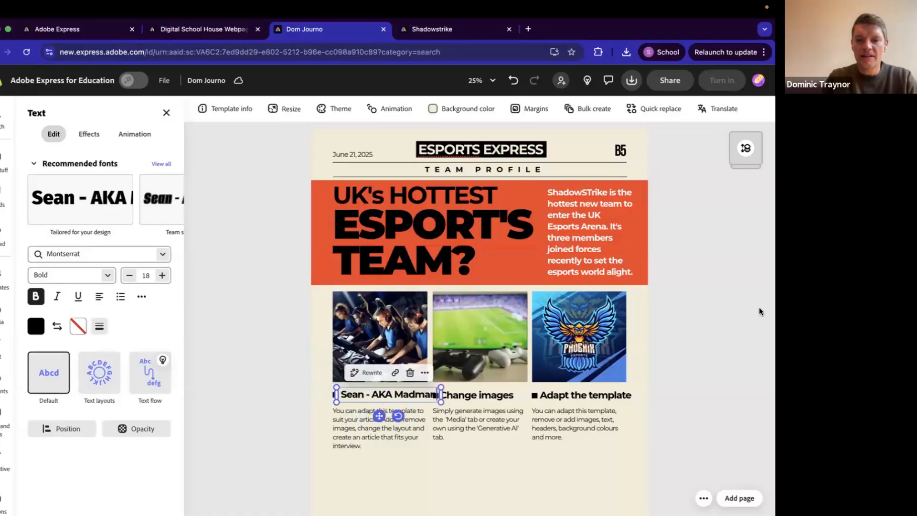
{"action": "left_click", "coordinate": [128, 276]}
{"action": "left_click", "coordinate": [127, 275]}
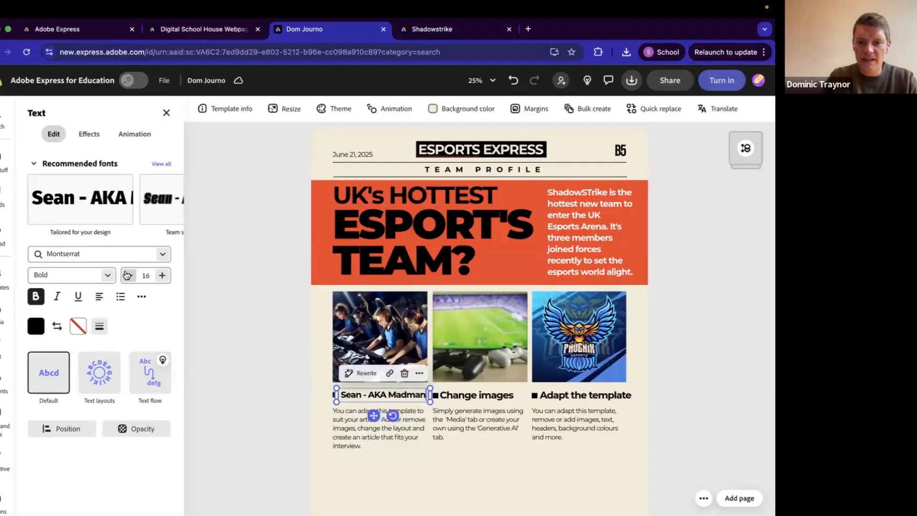
Replace the "Change images" heading with the second player's name followed by "- AKA Assassin", at font size 16
{"action": "left_click", "coordinate": [462, 399]}
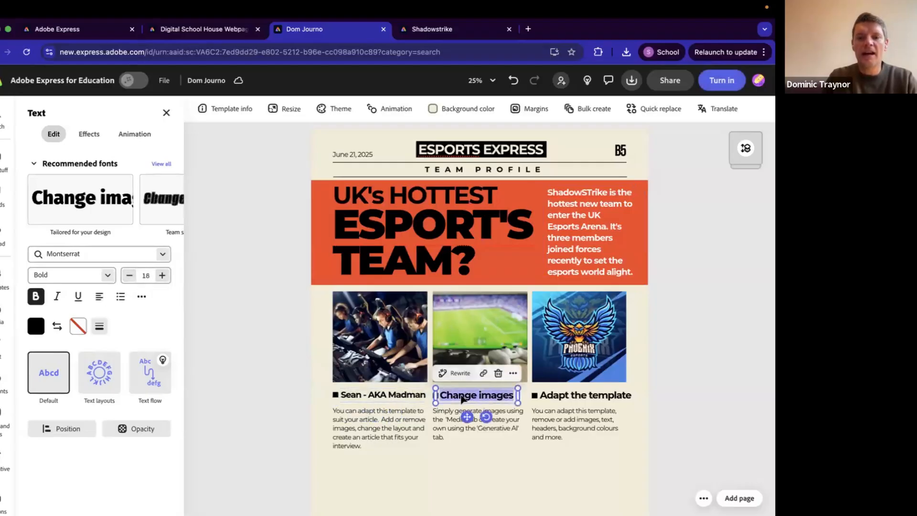
{"action": "type", "text": "Kev"}
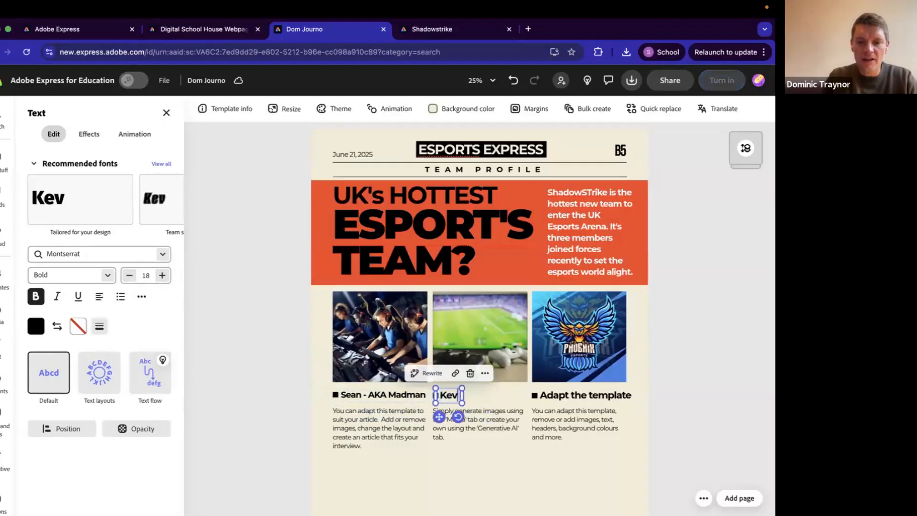
{"action": "type", "text": "in - A"}
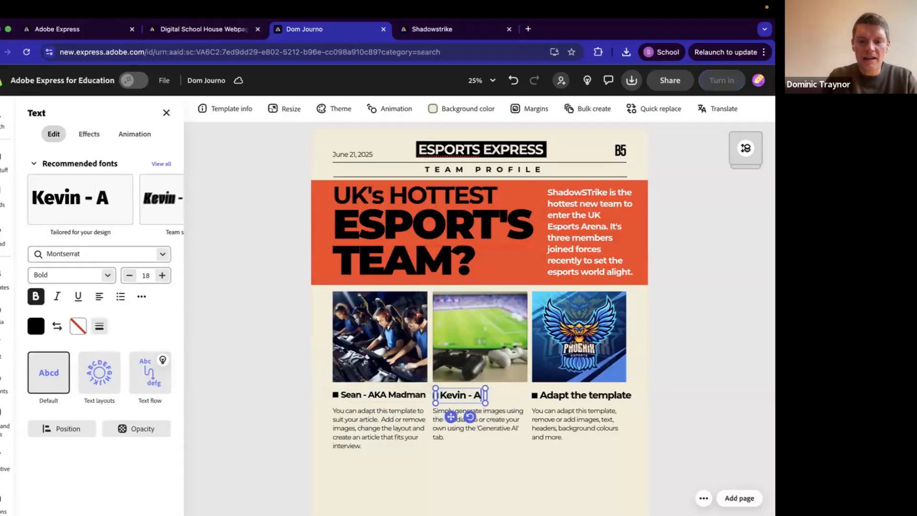
{"action": "type", "text": "KA As"}
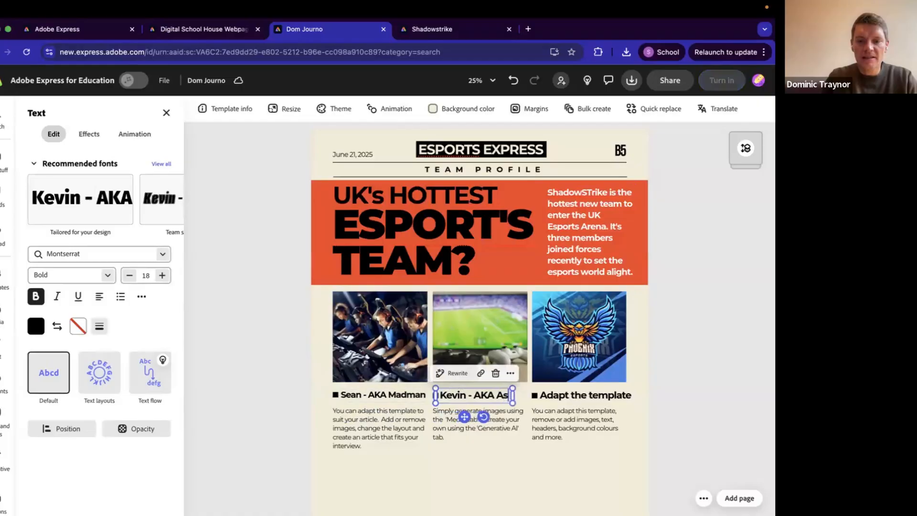
{"action": "type", "text": "sassi"}
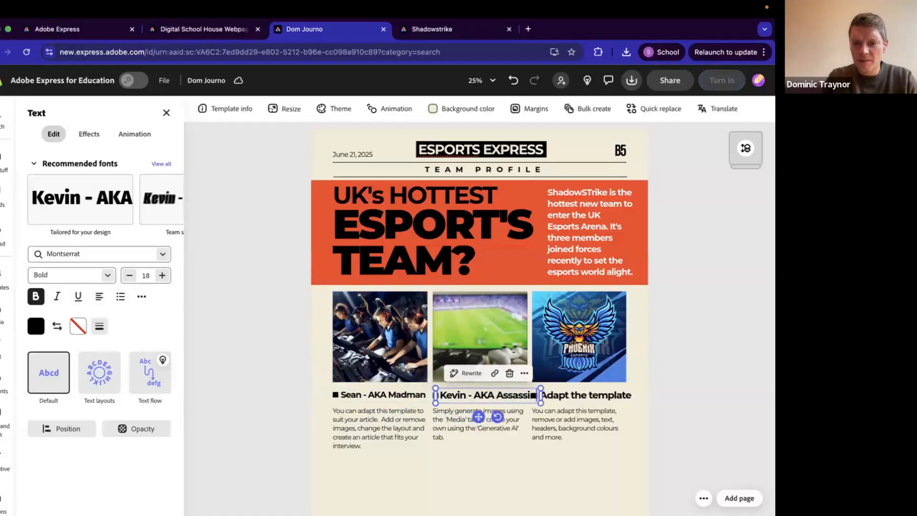
{"action": "type", "text": "n"}
{"action": "left_click", "coordinate": [129, 275]}
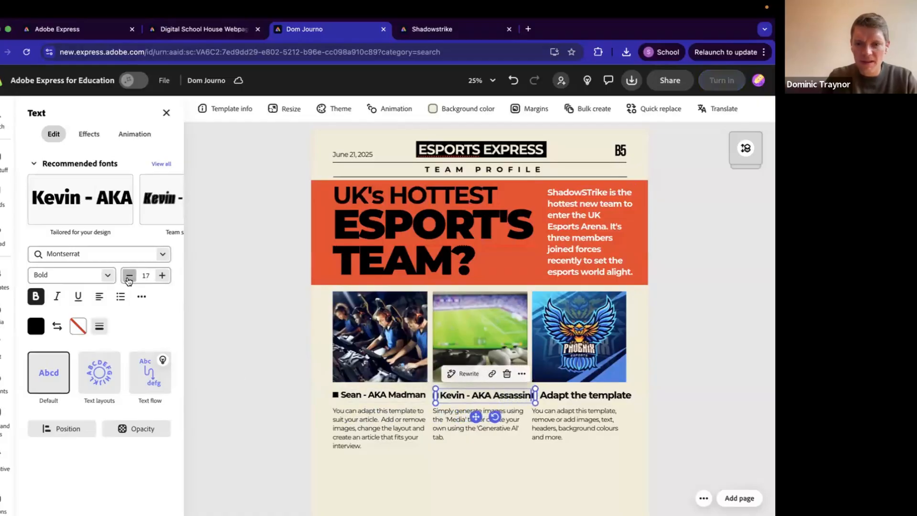
{"action": "left_click", "coordinate": [129, 276]}
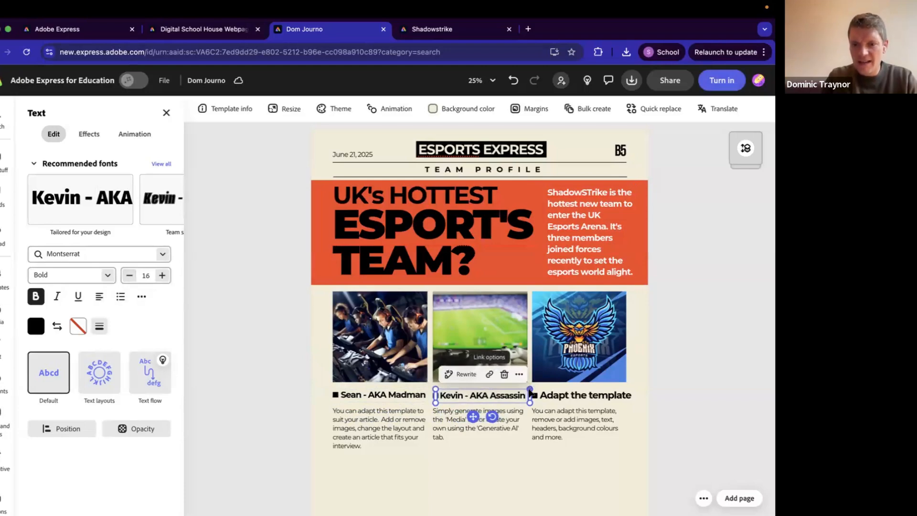
Replace the "Adapt the template" heading with the third player's name followed by "- AKA The Boss", at font size 16
{"action": "left_click", "coordinate": [563, 389]}
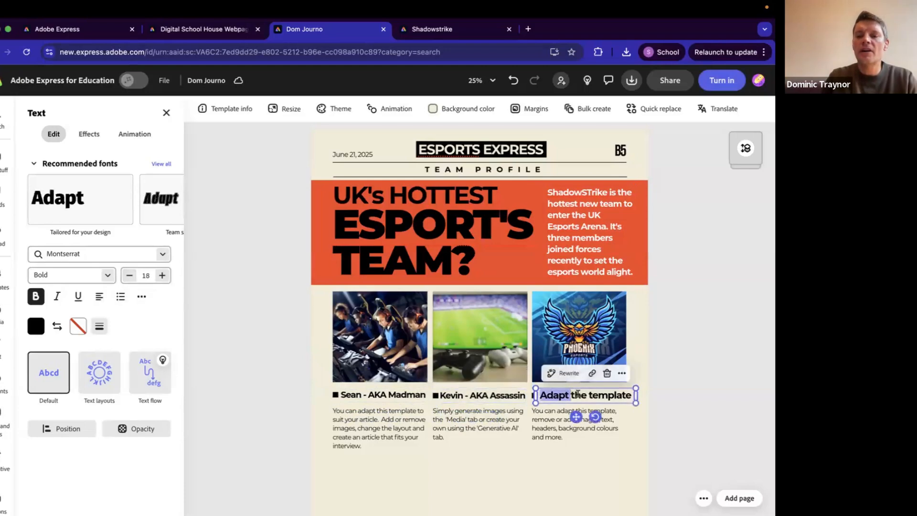
{"action": "double_click", "coordinate": [561, 398]}
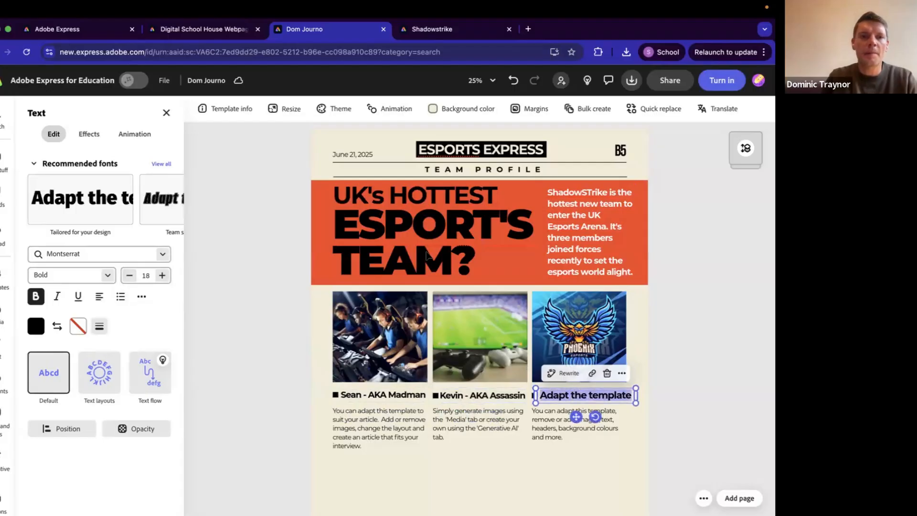
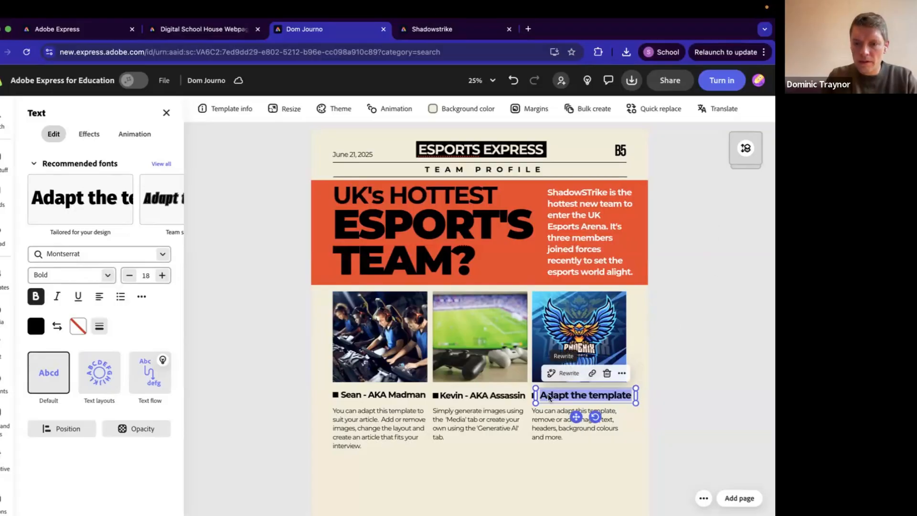
{"action": "triple_click", "coordinate": [561, 397]}
{"action": "key", "text": "BackSpace"}
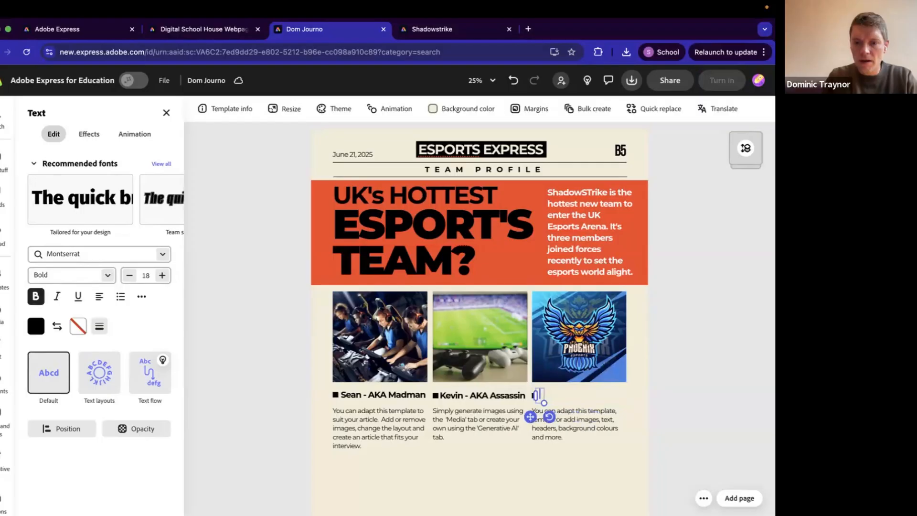
{"action": "type", "text": "Yiren - AKA"}
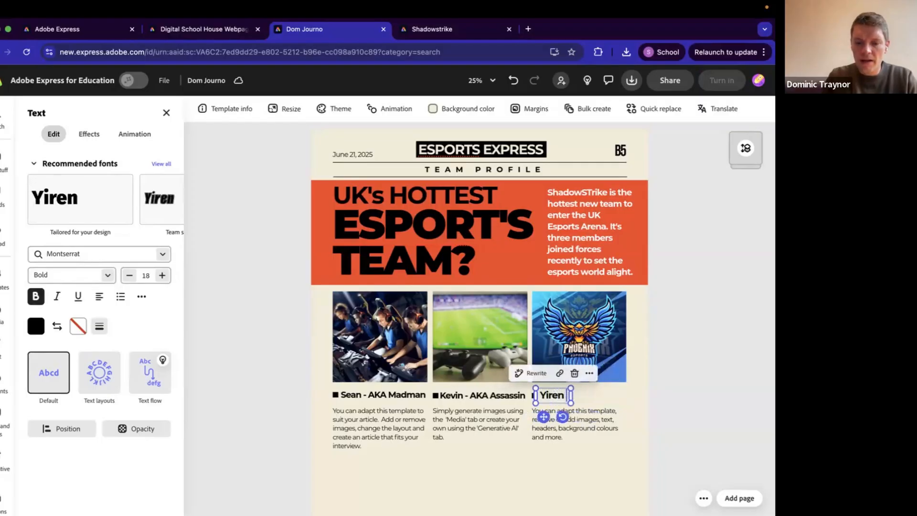
{"action": "type", "text": " The Boss"}
{"action": "left_click", "coordinate": [129, 277]}
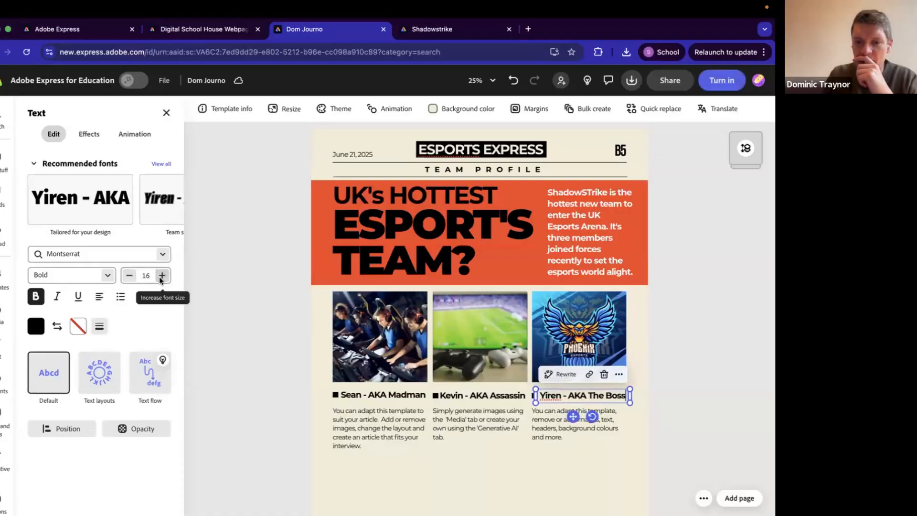
{"action": "left_click", "coordinate": [261, 439]}
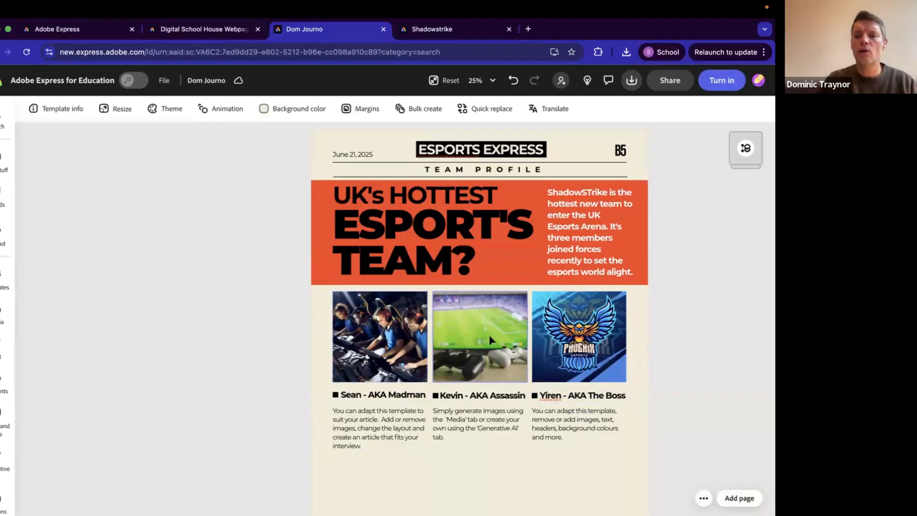
{"action": "scroll", "coordinate": [485, 357], "scroll_direction": "down", "scroll_amount": 3}
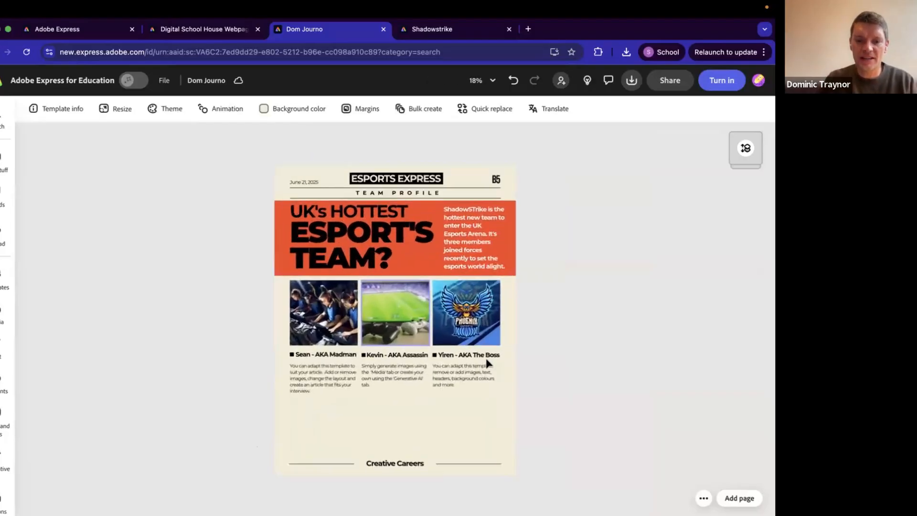
{"action": "scroll", "coordinate": [486, 358], "scroll_direction": "up", "scroll_amount": 1}
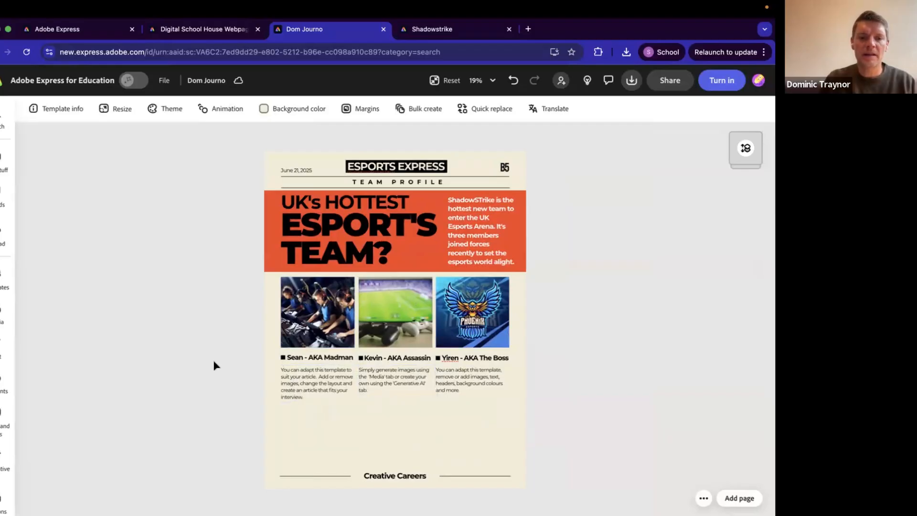
Move the three pictures with their headings and body texts down together, closer to the page's footer
{"action": "left_click", "coordinate": [293, 355]}
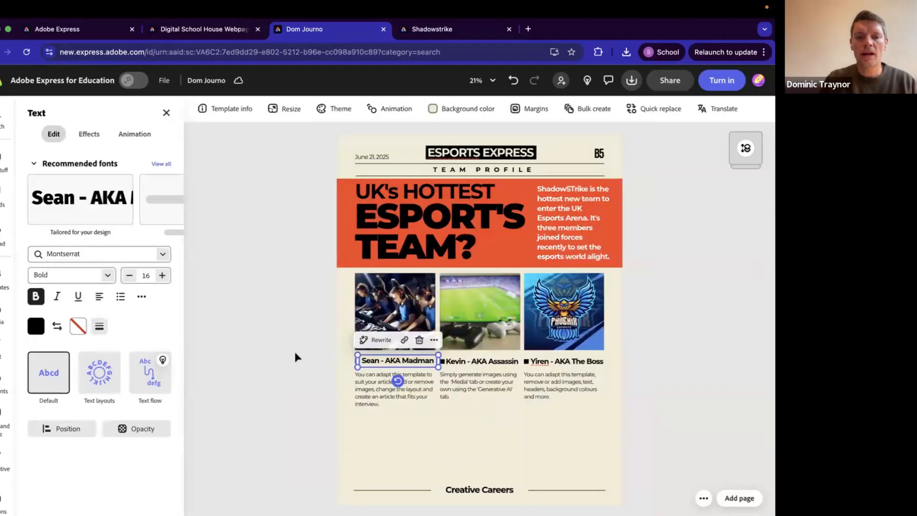
{"action": "left_click", "coordinate": [305, 372]}
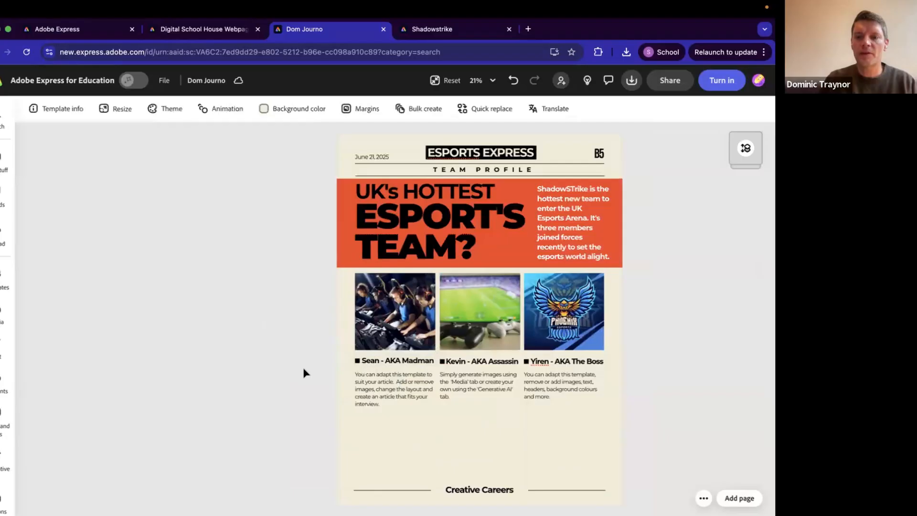
{"action": "left_click_drag", "start_coordinate": [268, 275], "coordinate": [628, 422]}
{"action": "left_click_drag", "start_coordinate": [482, 325], "coordinate": [483, 366]}
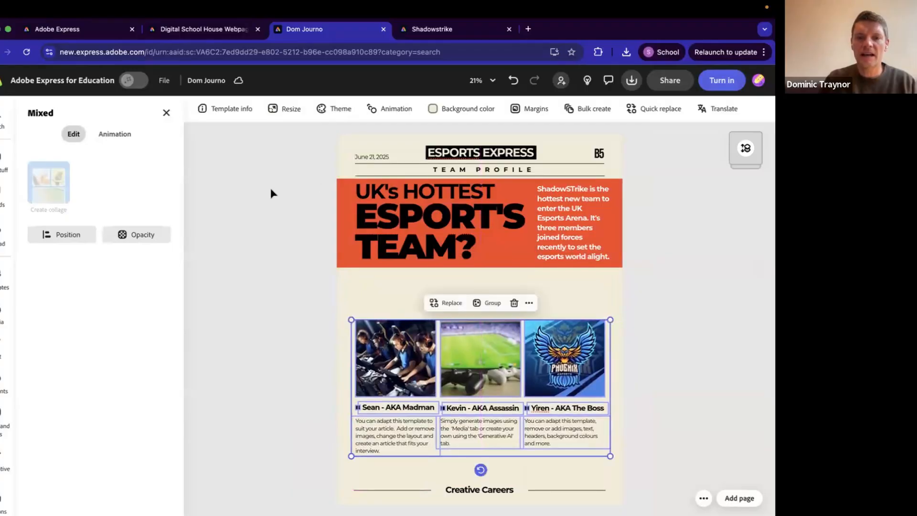
Nudge the orange headline banner and its texts slightly down, away from the page header
{"action": "left_click_drag", "start_coordinate": [267, 192], "coordinate": [595, 246]}
{"action": "key", "text": "Down"}
{"action": "key", "text": "Down"}
{"action": "key", "text": "Down"}
{"action": "key", "text": "Down"}
{"action": "key", "text": "Down"}
{"action": "key", "text": "Down"}
{"action": "key", "text": "Down"}
{"action": "key", "text": "Down"}
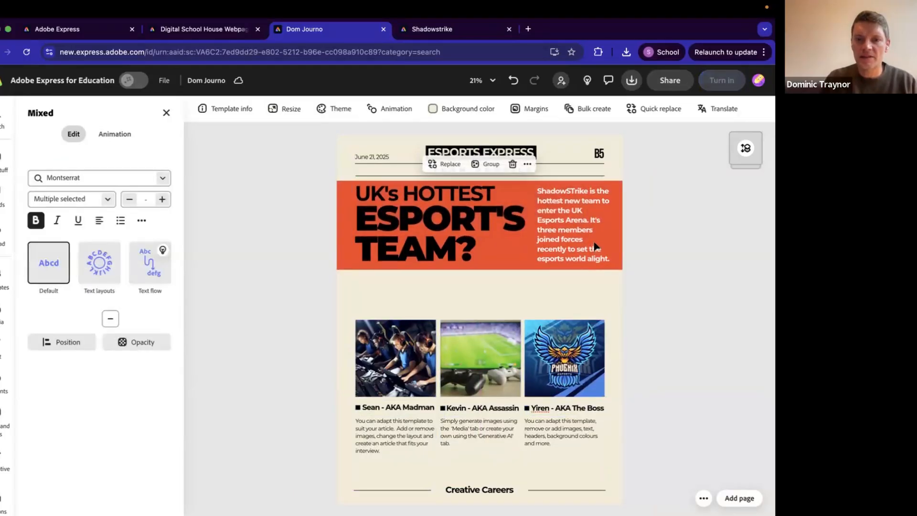
{"action": "left_click", "coordinate": [254, 341]}
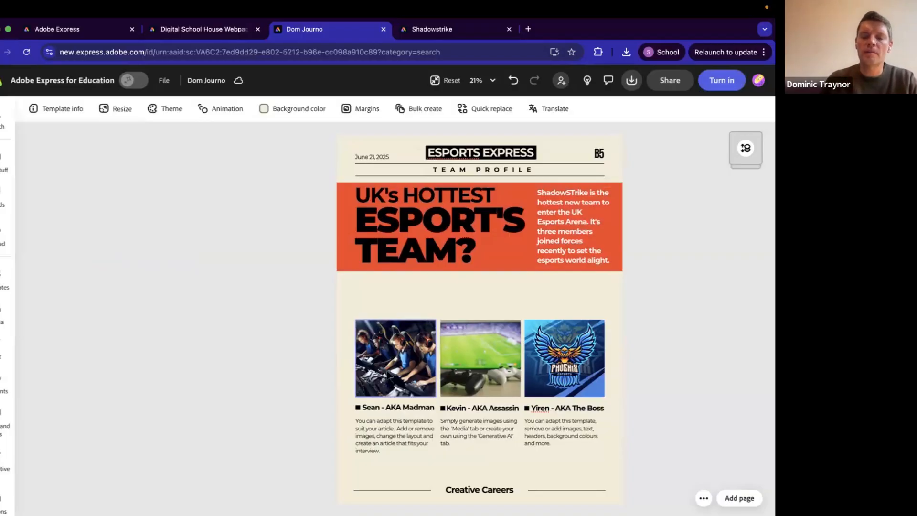
Delete the photo of the esports players from the first column's picture frame
{"action": "left_click", "coordinate": [389, 376]}
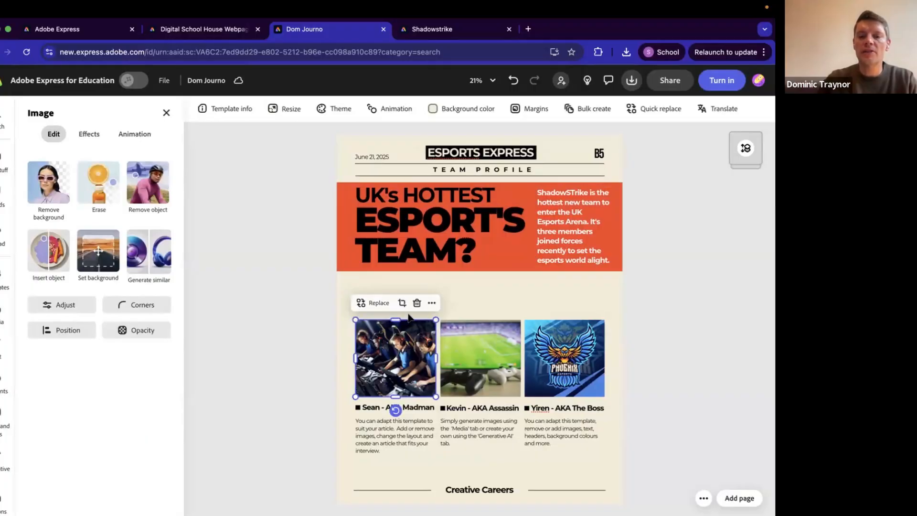
{"action": "key", "text": "Delete"}
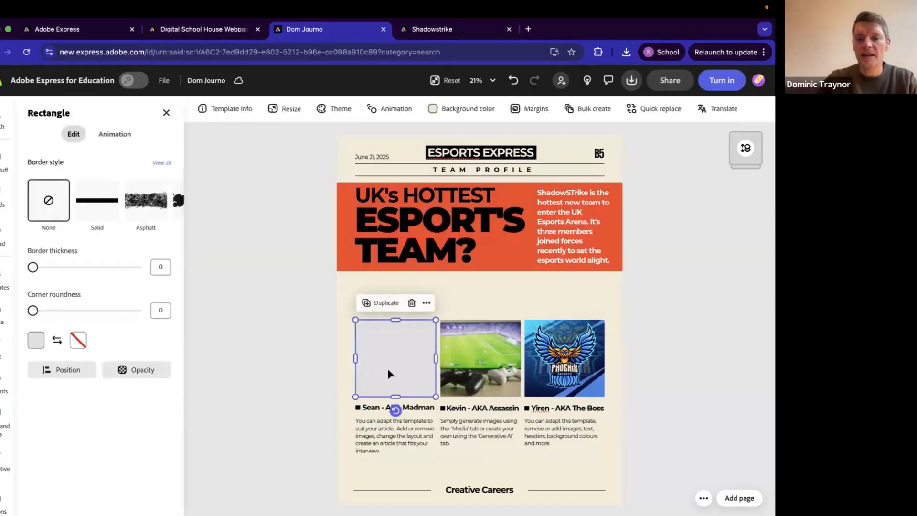
{"action": "left_click", "coordinate": [269, 385]}
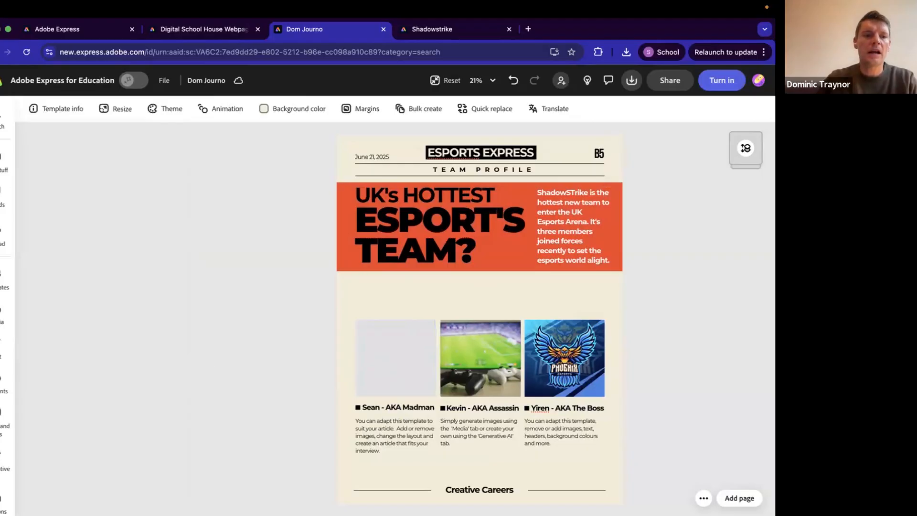
Set up a new Square (1:1) generated image with the content type Graphic
{"action": "left_click", "coordinate": [3, 313]}
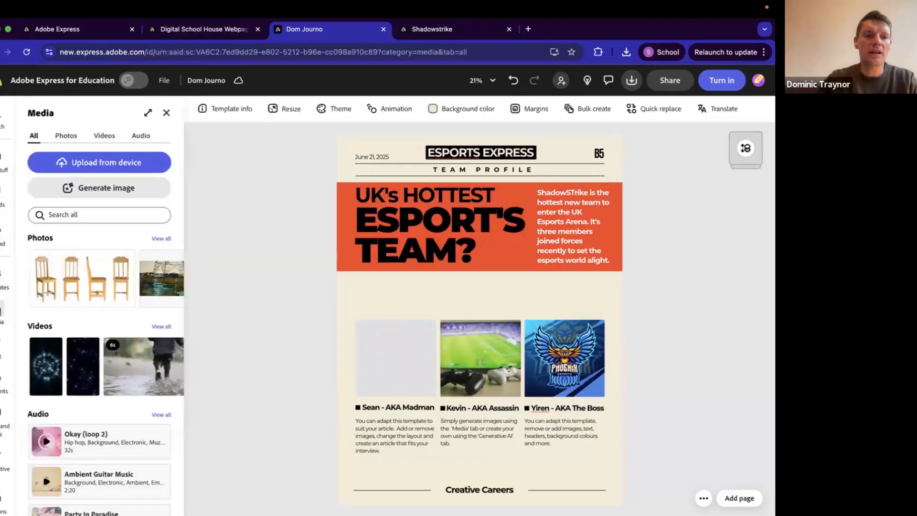
{"action": "left_click", "coordinate": [96, 190]}
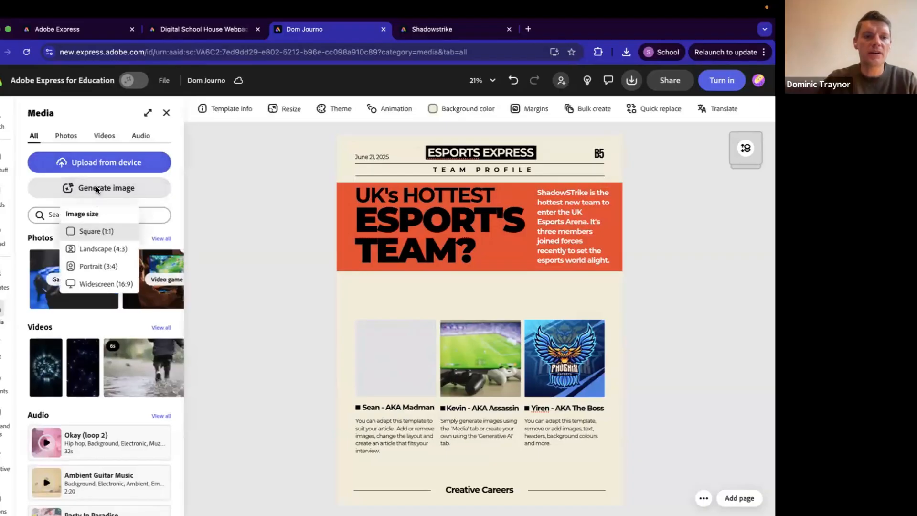
{"action": "left_click", "coordinate": [99, 235]}
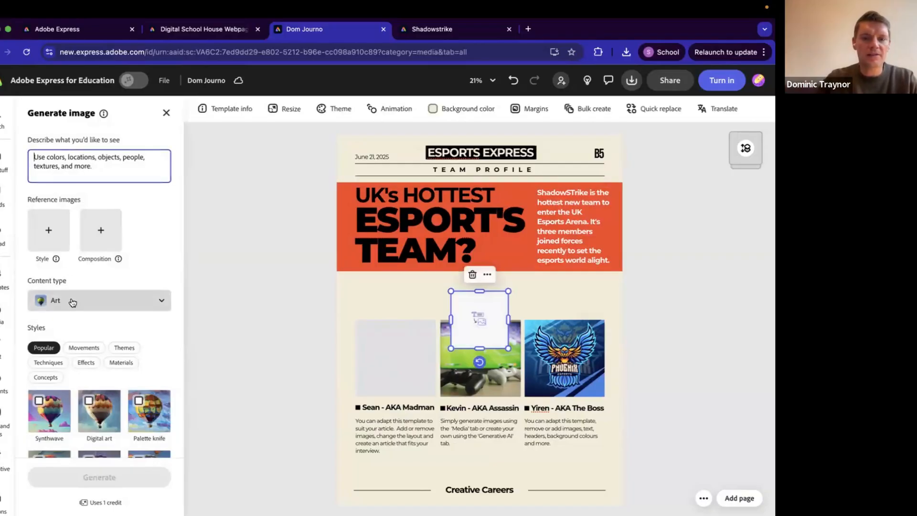
{"action": "left_click", "coordinate": [71, 301]}
{"action": "left_click", "coordinate": [78, 203]}
Generate the image from the prompt "tough looking bloke. big muscles. aviator sunglasses. slicked back hair."
{"action": "left_click", "coordinate": [61, 174]}
{"action": "type", "text": "tough looking blo"}
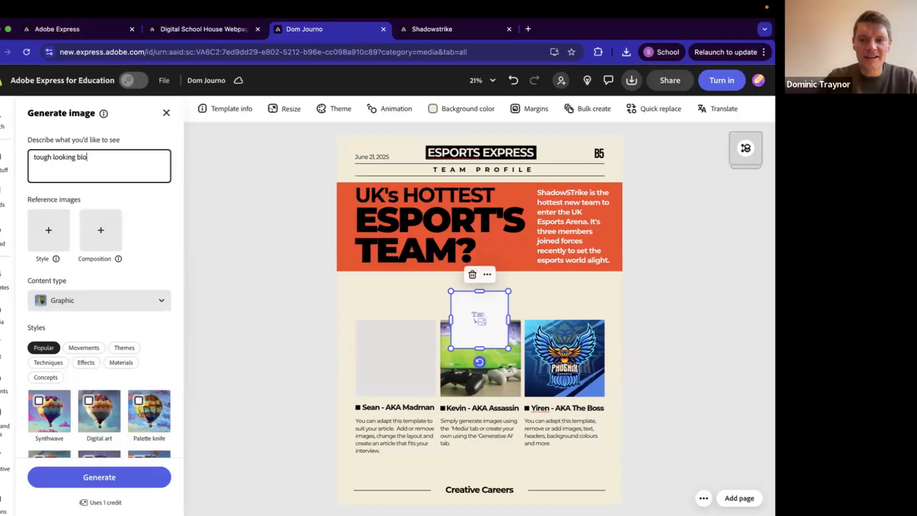
{"action": "type", "text": "ke. big muscles. avia"}
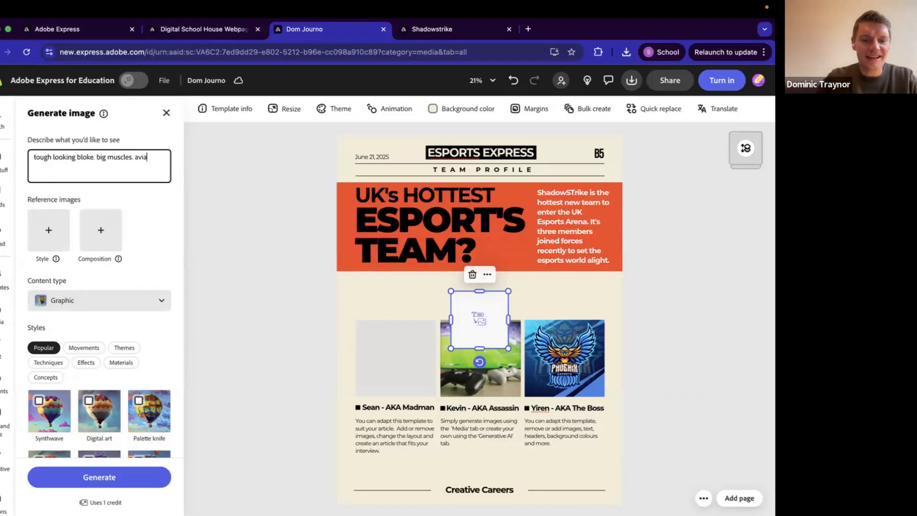
{"action": "type", "text": "tor sunglasses. s"}
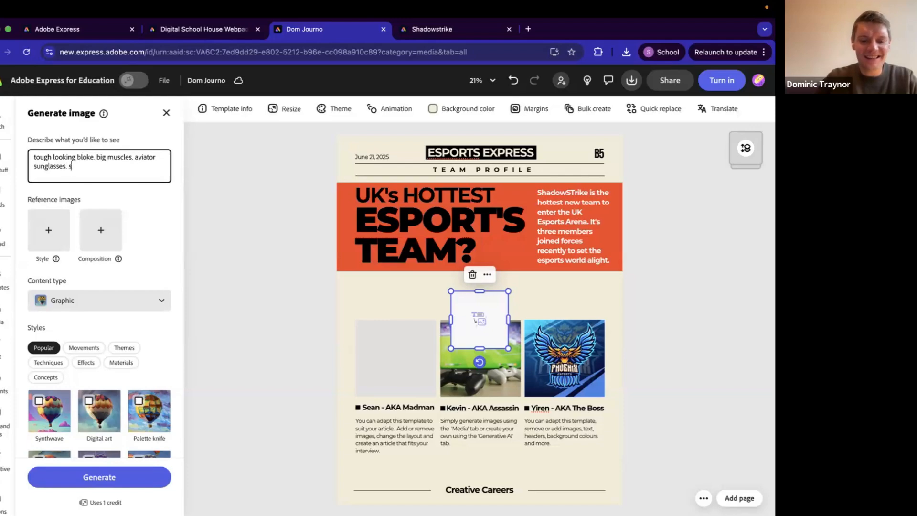
{"action": "type", "text": "licked back hair."}
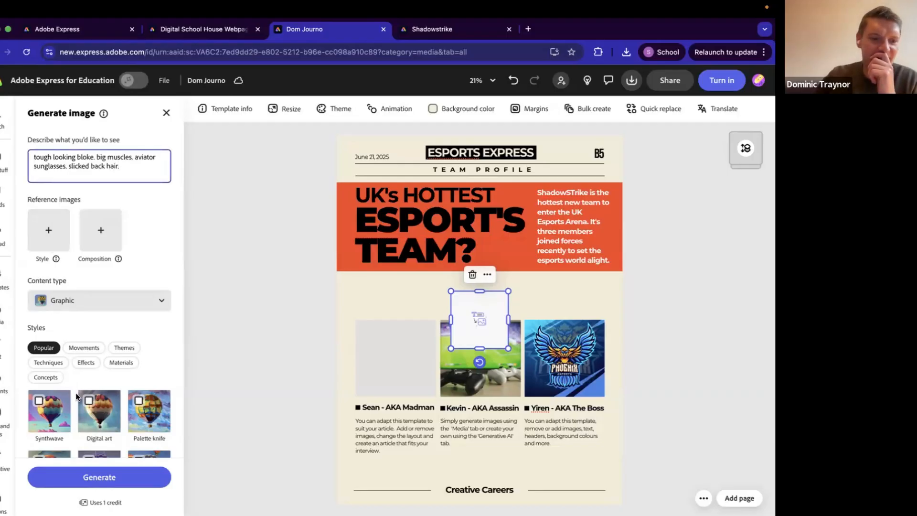
{"action": "left_click", "coordinate": [88, 468]}
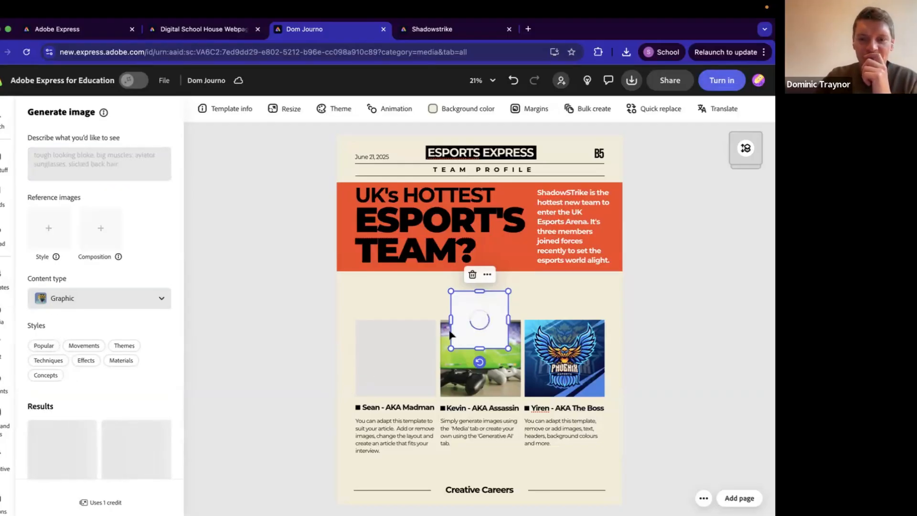
Enlarge the generated image's placeholder and choose the black-and-white line drawing of the man with crossed arms from the results
{"action": "left_click_drag", "start_coordinate": [438, 367], "coordinate": [391, 456]}
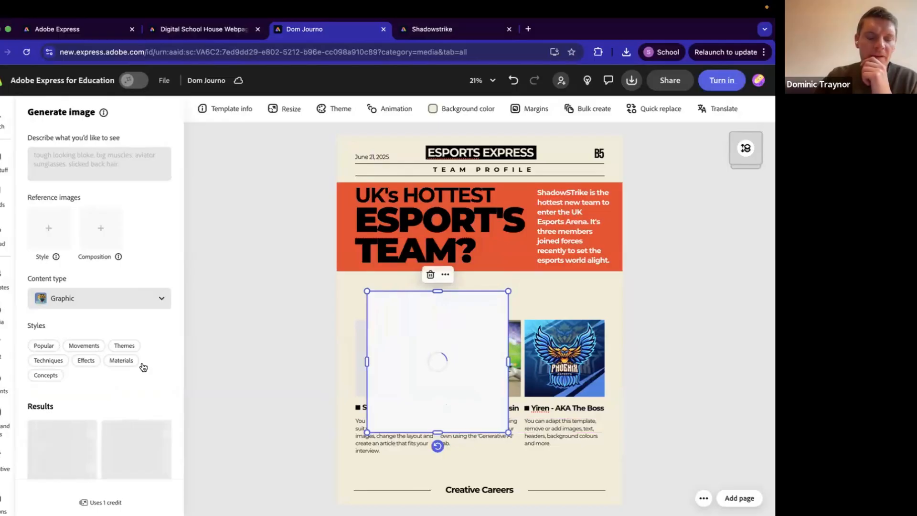
{"action": "scroll", "coordinate": [94, 386], "scroll_direction": "down", "scroll_amount": 3}
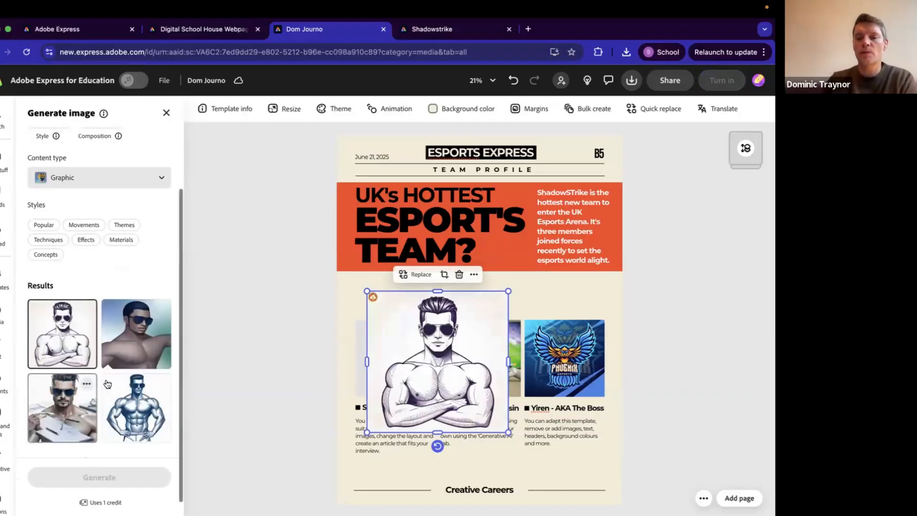
{"action": "left_click", "coordinate": [55, 414]}
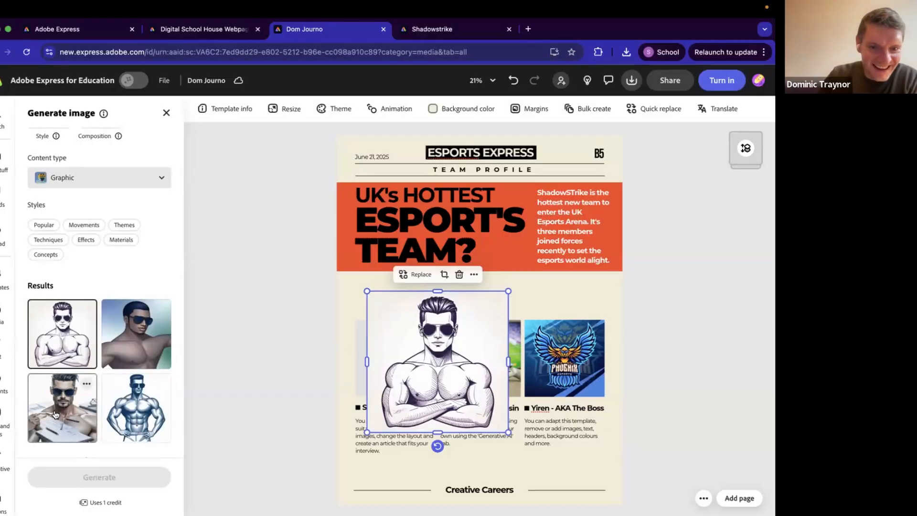
{"action": "left_click", "coordinate": [55, 350]}
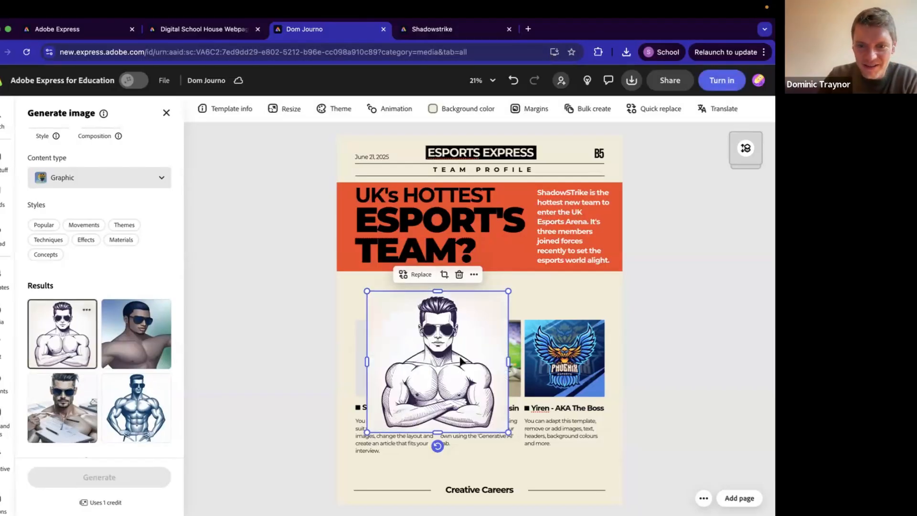
Shrink the generated drawing to the column width and place it over the empty frame in the first column
{"action": "left_click_drag", "start_coordinate": [508, 291], "coordinate": [441, 337]}
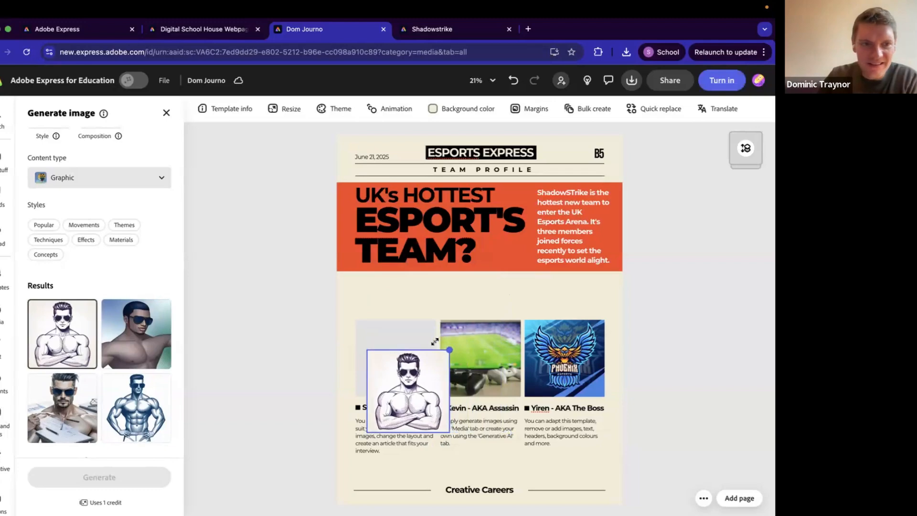
{"action": "left_click_drag", "start_coordinate": [397, 389], "coordinate": [389, 372]}
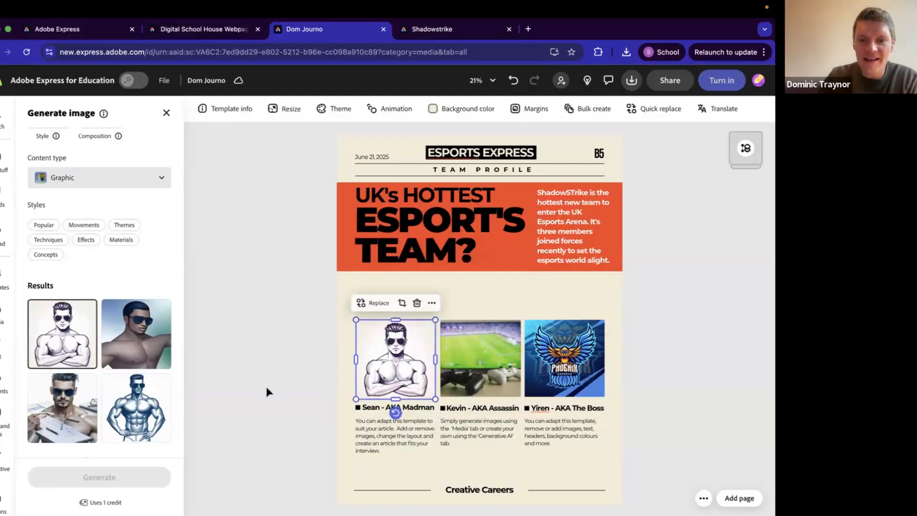
{"action": "left_click", "coordinate": [265, 386]}
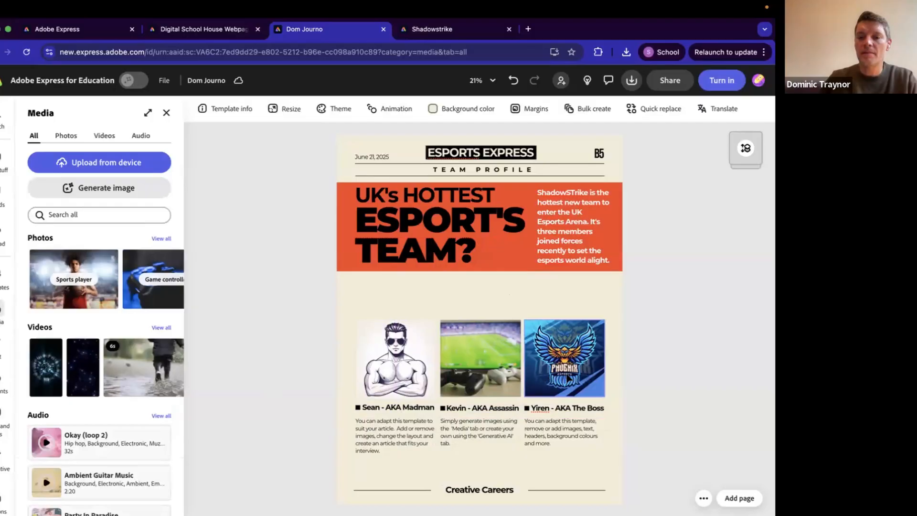
Replace the Phoenix logo in the third column with the uploaded file Shadowstrike.png from Downloads
{"action": "left_click", "coordinate": [574, 368]}
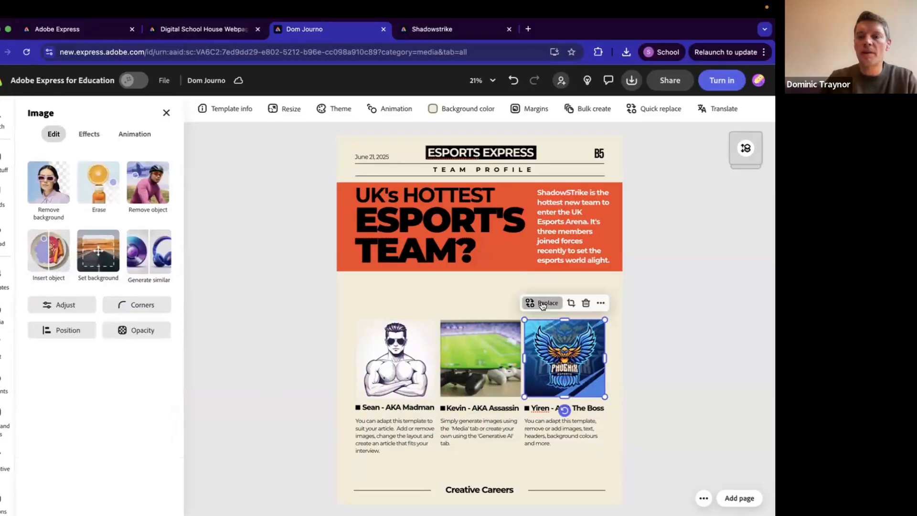
{"action": "left_click", "coordinate": [543, 304]}
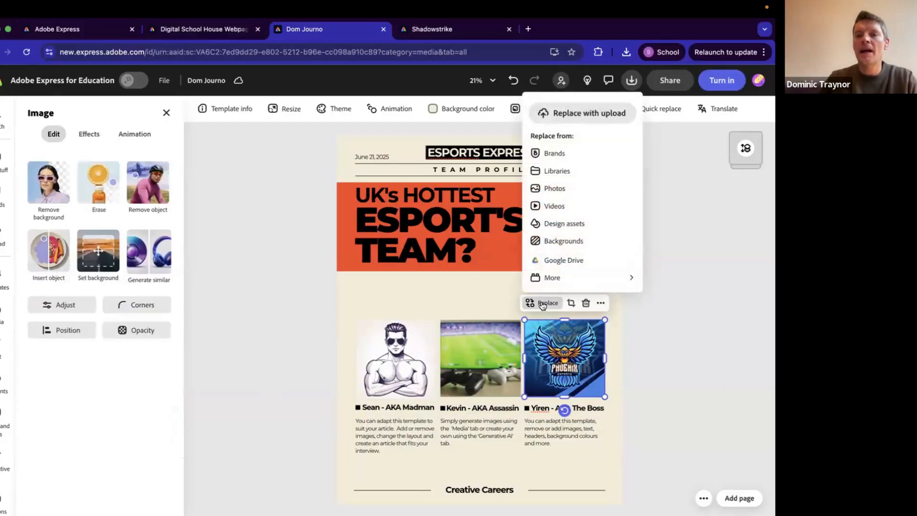
{"action": "left_click", "coordinate": [554, 113]}
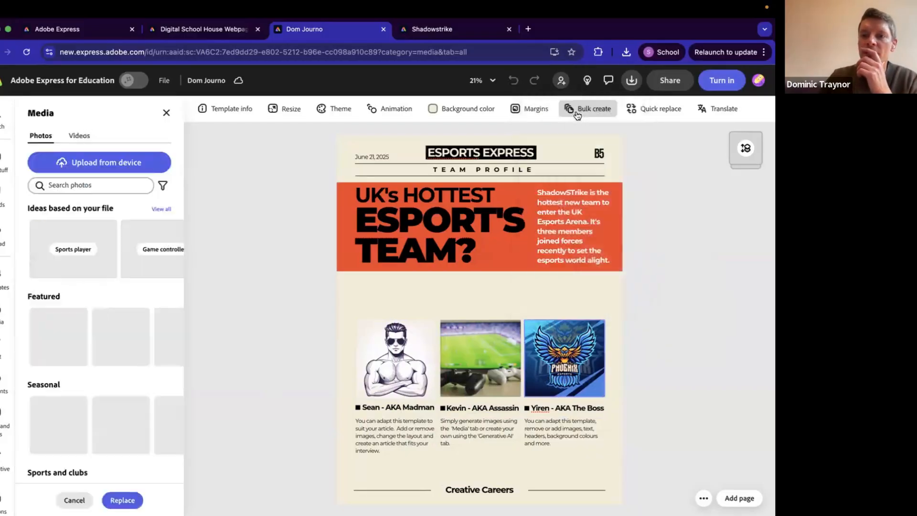
{"action": "left_click", "coordinate": [139, 164]}
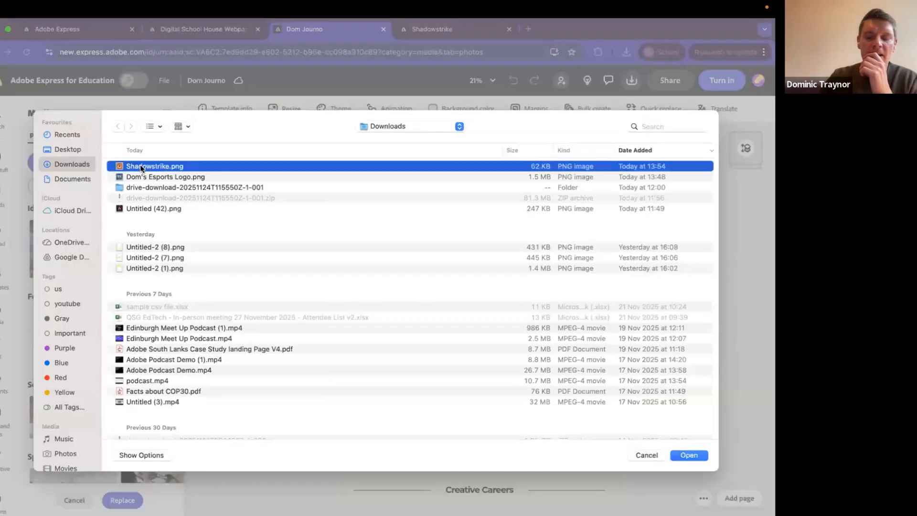
{"action": "double_click", "coordinate": [140, 166]}
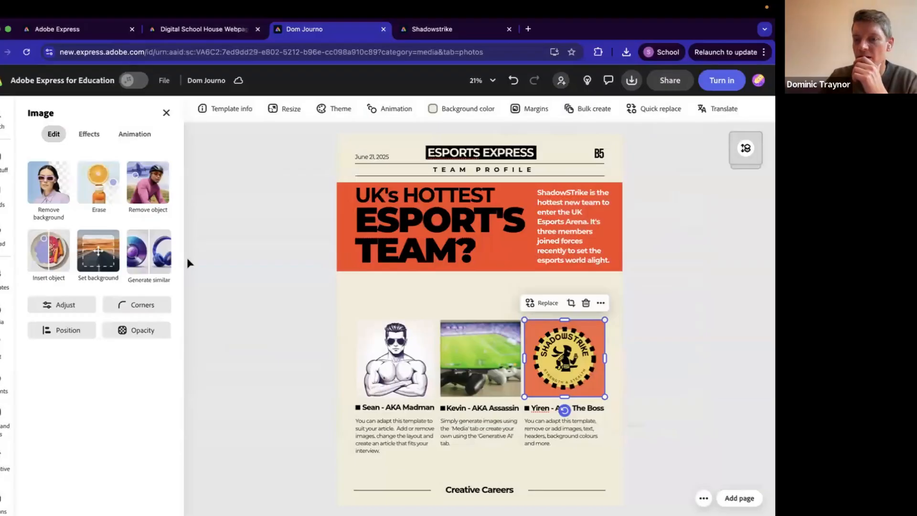
{"action": "left_click", "coordinate": [272, 423]}
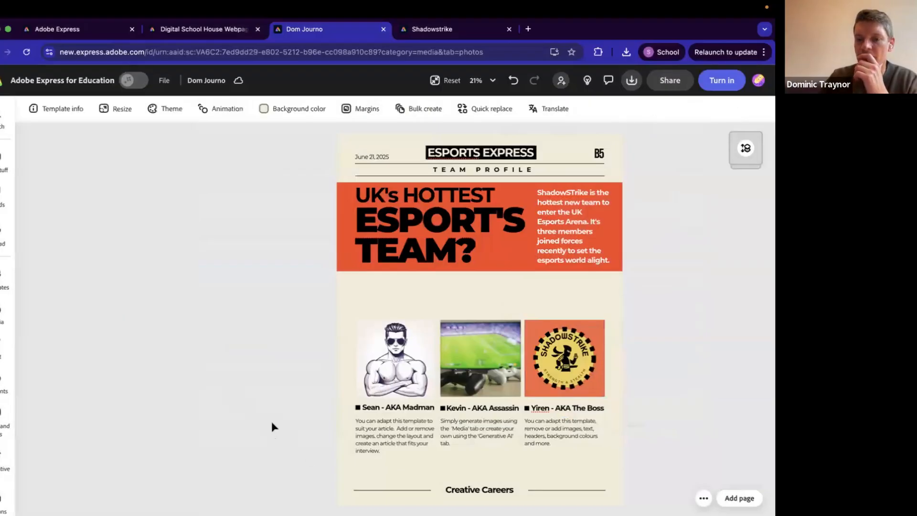
Replace the second column's football game picture with a stock photo of a gamer in purple light, searching for "esports"
{"action": "left_click", "coordinate": [472, 361]}
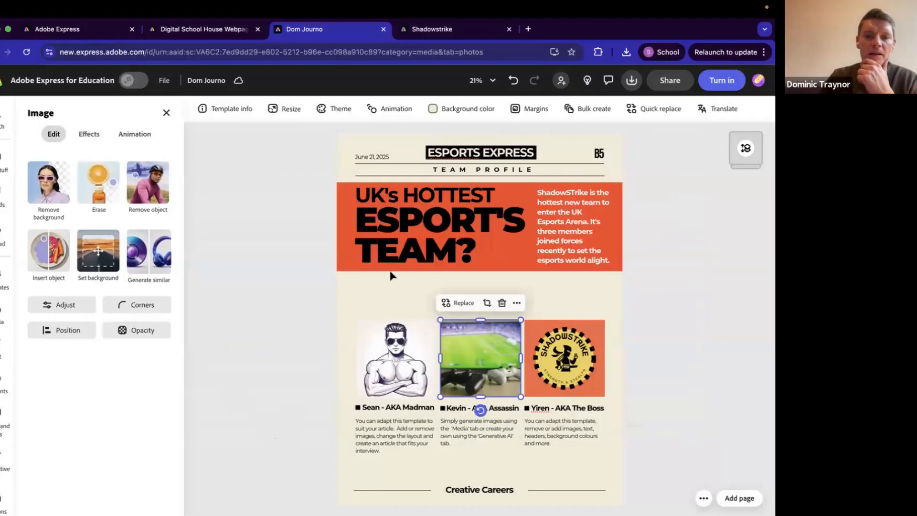
{"action": "left_click", "coordinate": [459, 303]}
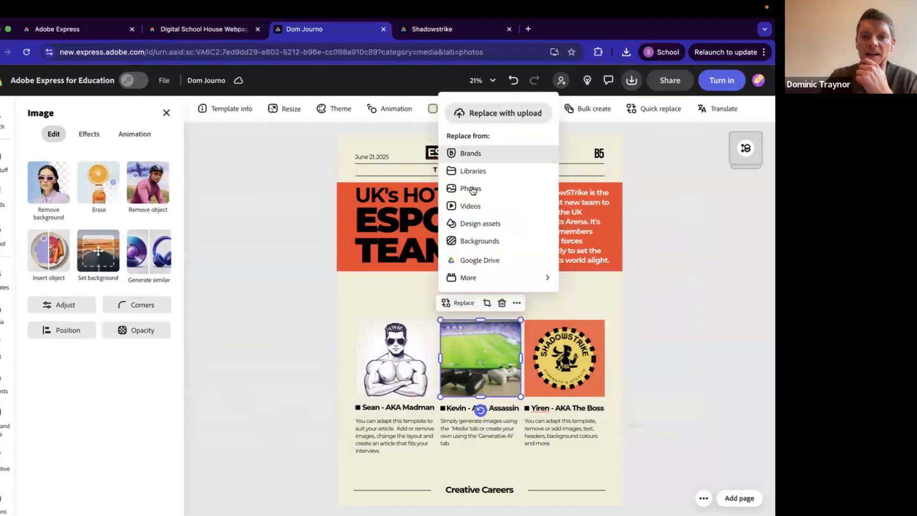
{"action": "left_click", "coordinate": [472, 191]}
{"action": "left_click", "coordinate": [54, 185]}
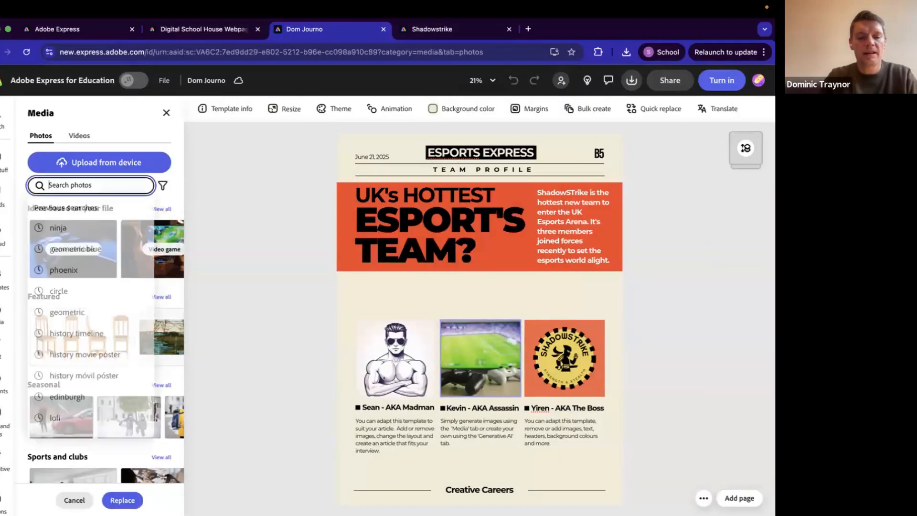
{"action": "type", "text": "esports"}
{"action": "key", "text": "Return"}
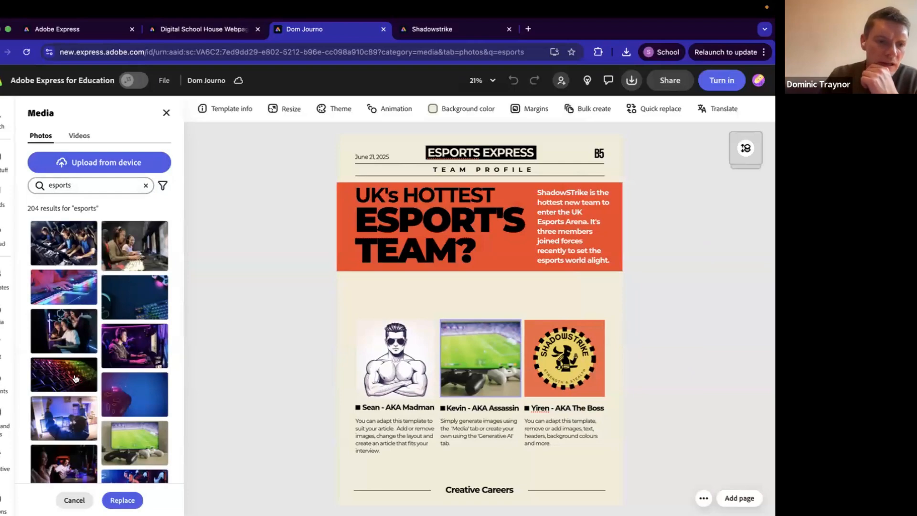
{"action": "left_click", "coordinate": [120, 351]}
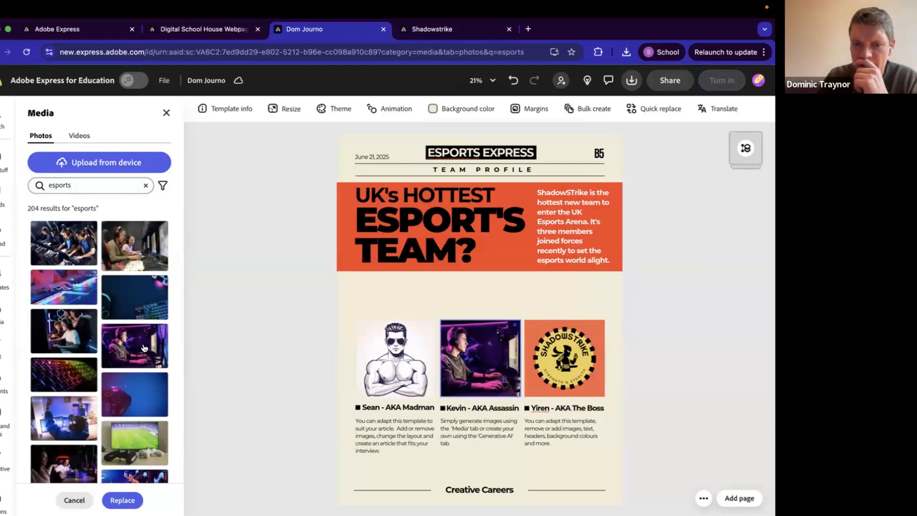
{"action": "left_click", "coordinate": [280, 365]}
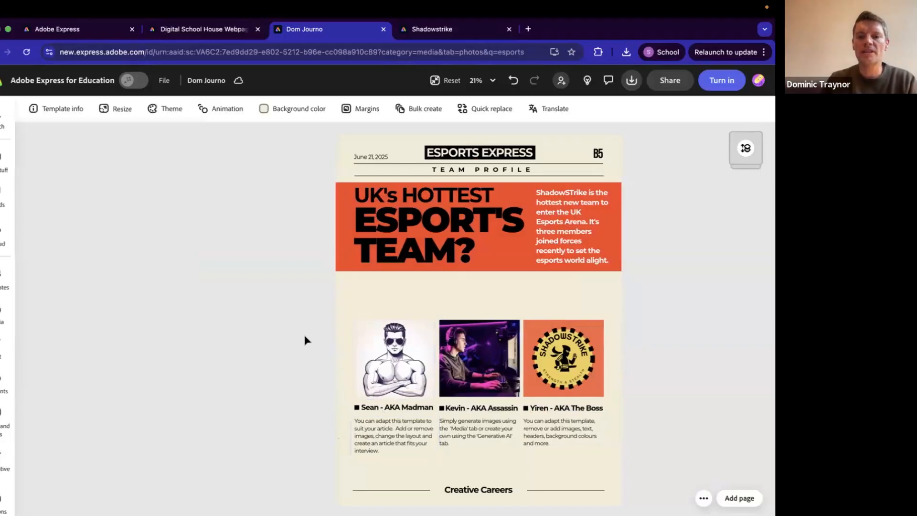
{"action": "left_click", "coordinate": [397, 435]}
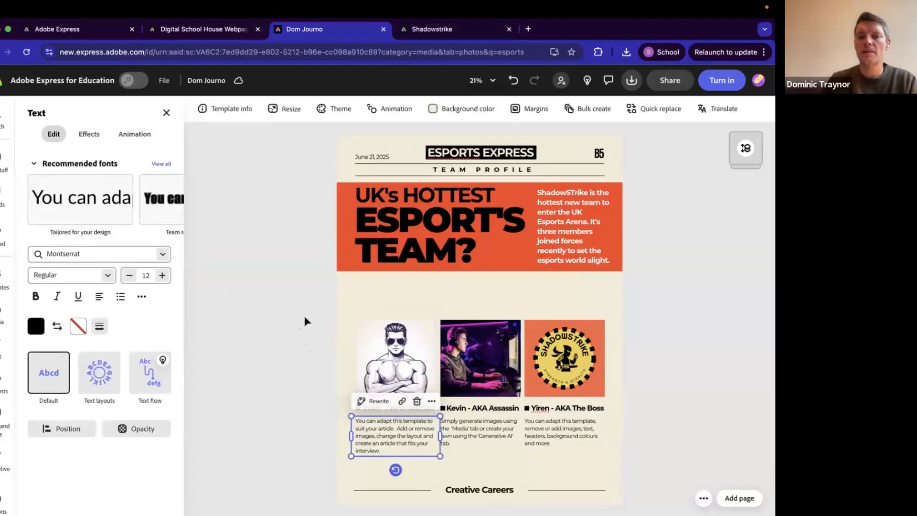
{"action": "left_click", "coordinate": [348, 306]}
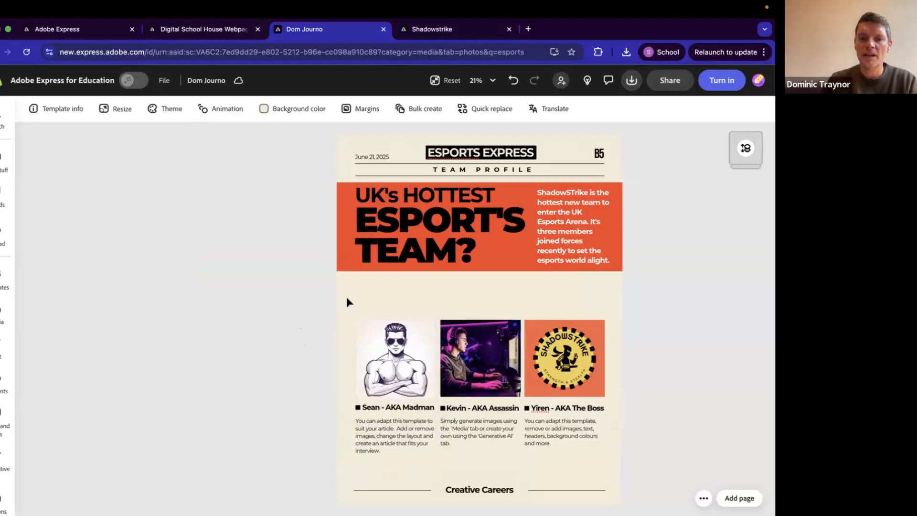
Change the page background from cream to a custom very light grey, lighter than the #C6C6C6 swatch
{"action": "left_click", "coordinate": [291, 107]}
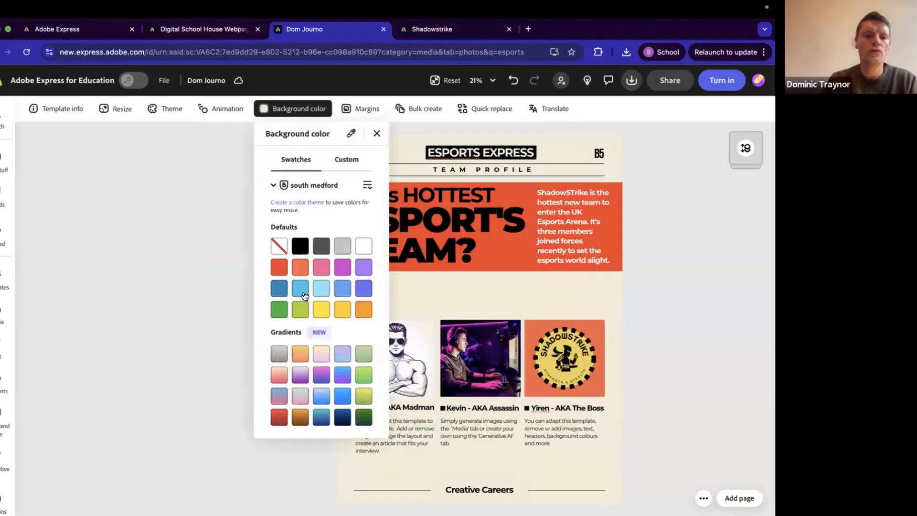
{"action": "left_click", "coordinate": [364, 246]}
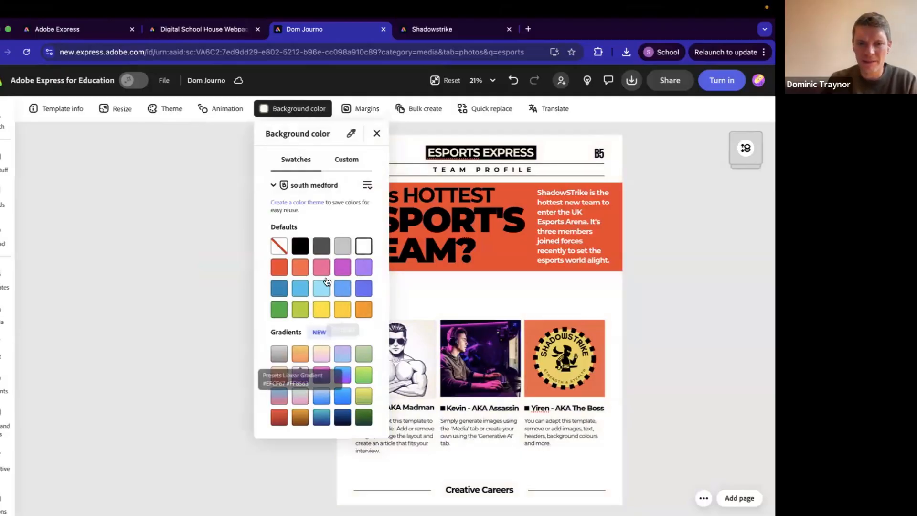
{"action": "left_click", "coordinate": [342, 243]}
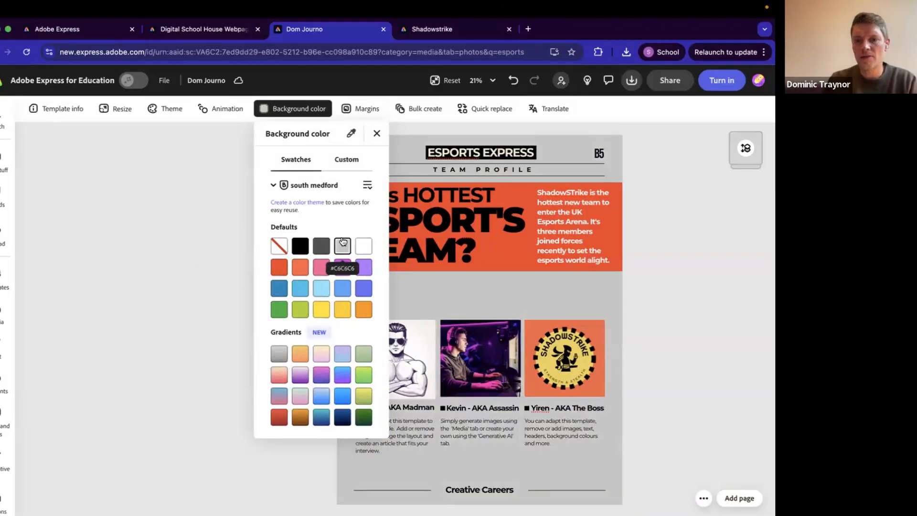
{"action": "left_click", "coordinate": [347, 160]}
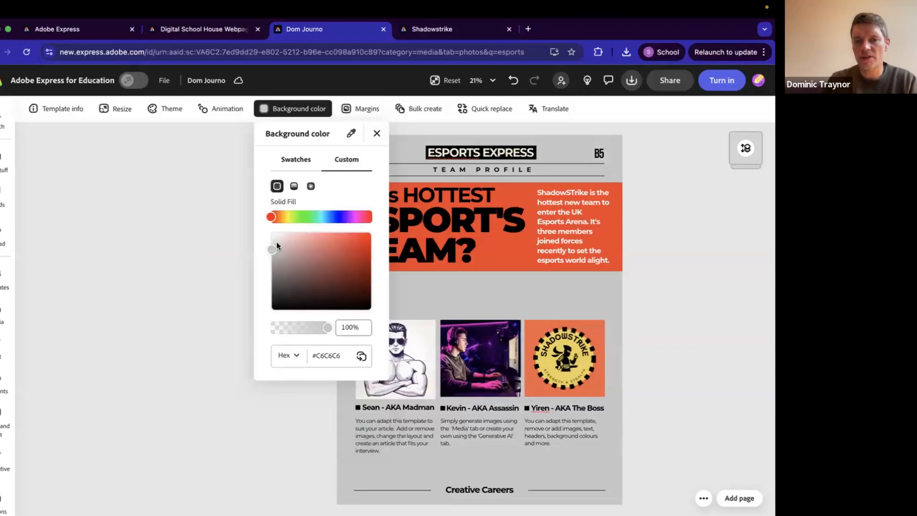
{"action": "left_click_drag", "start_coordinate": [270, 248], "coordinate": [268, 235]}
{"action": "left_click", "coordinate": [188, 329]}
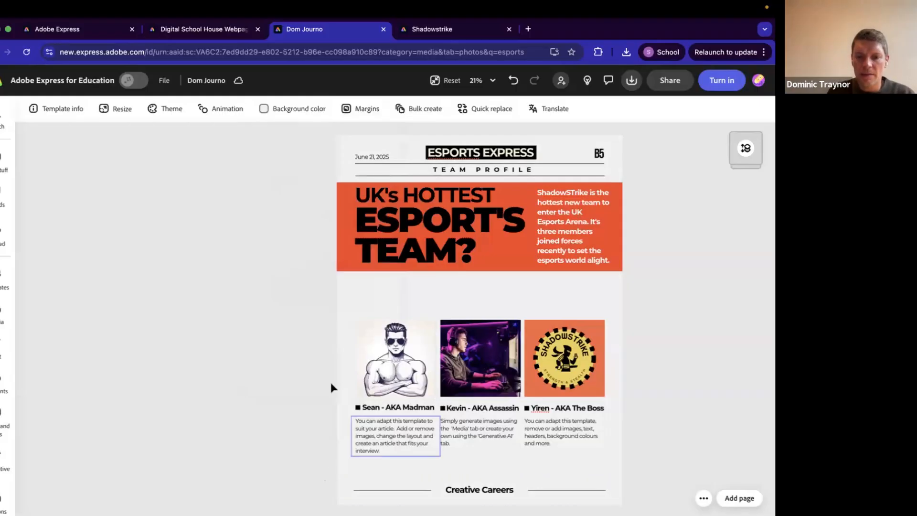
Select the three columns' pictures, names and paragraphs together and move them up to just below the orange headline banner
{"action": "left_click_drag", "start_coordinate": [280, 325], "coordinate": [572, 407]}
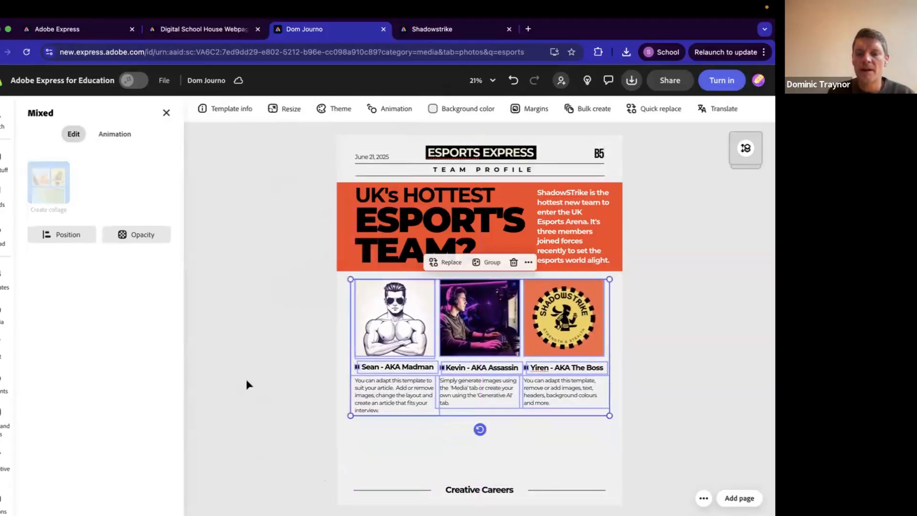
{"action": "left_click", "coordinate": [245, 380]}
Copy the second column's paragraph and append it to the end of the first column's paragraph
{"action": "left_click", "coordinate": [377, 393]}
{"action": "double_click", "coordinate": [475, 399]}
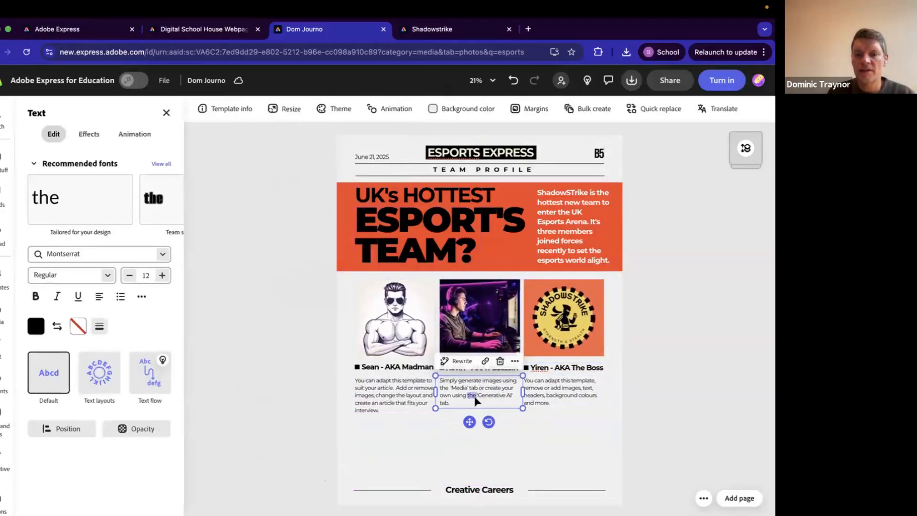
{"action": "triple_click", "coordinate": [476, 400]}
{"action": "key", "text": "ctrl+c"}
{"action": "left_click", "coordinate": [389, 411]}
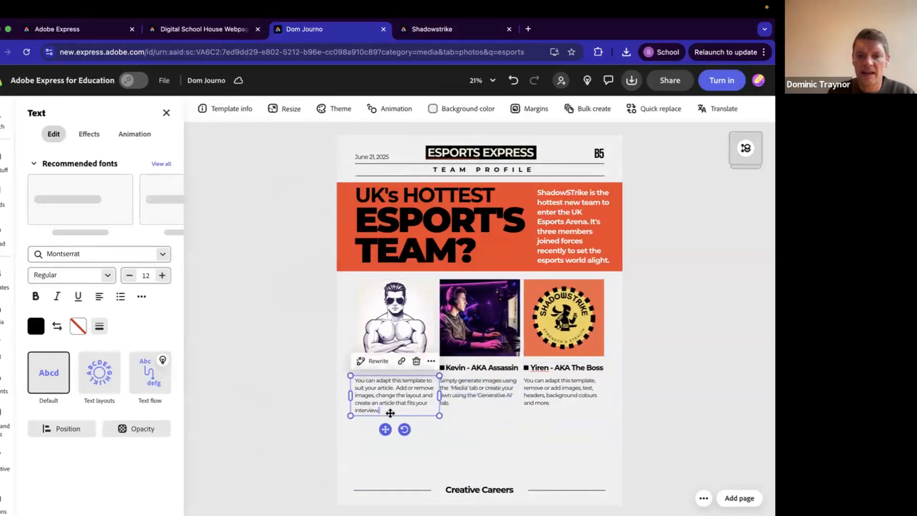
{"action": "key", "text": "ctrl+v"}
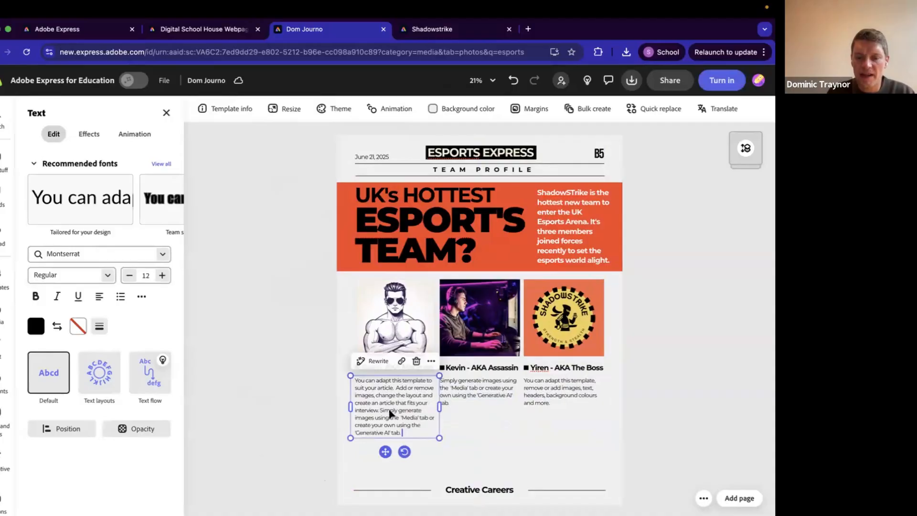
Append the copied paragraph to the ends of the second and third columns' paragraphs
{"action": "double_click", "coordinate": [474, 388]}
{"action": "left_click", "coordinate": [461, 403]}
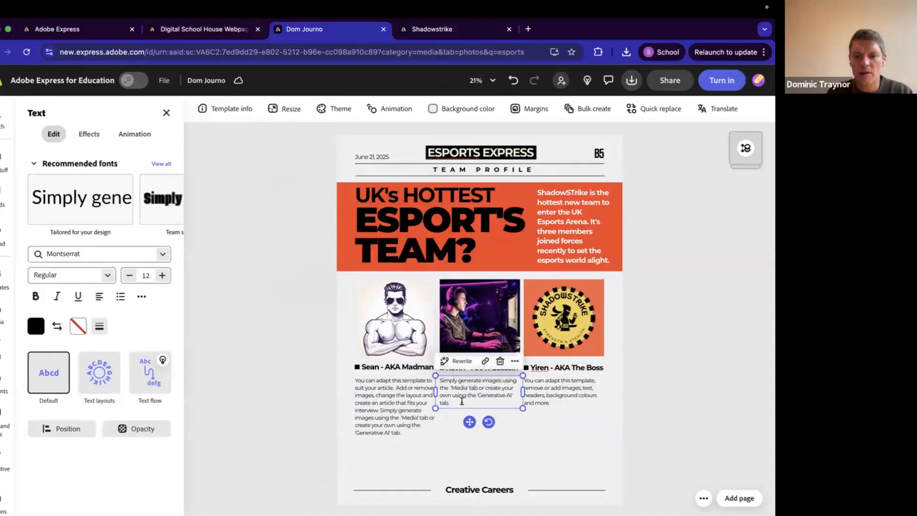
{"action": "key", "text": "ctrl+v"}
{"action": "left_click", "coordinate": [548, 396]}
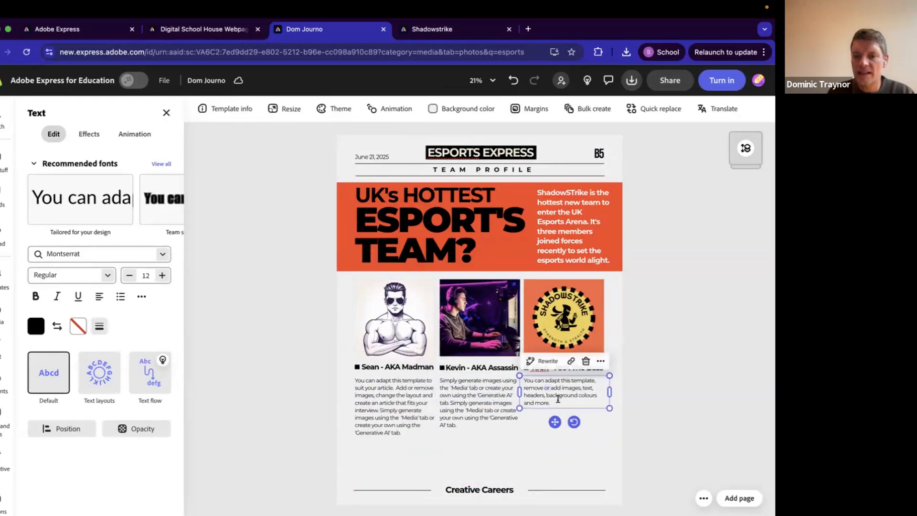
{"action": "key", "text": "ctrl+v"}
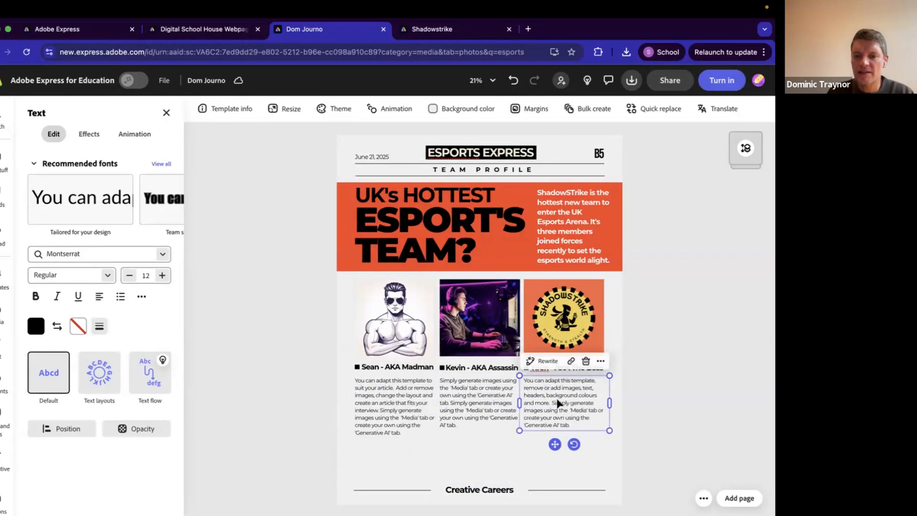
{"action": "left_click", "coordinate": [669, 466]}
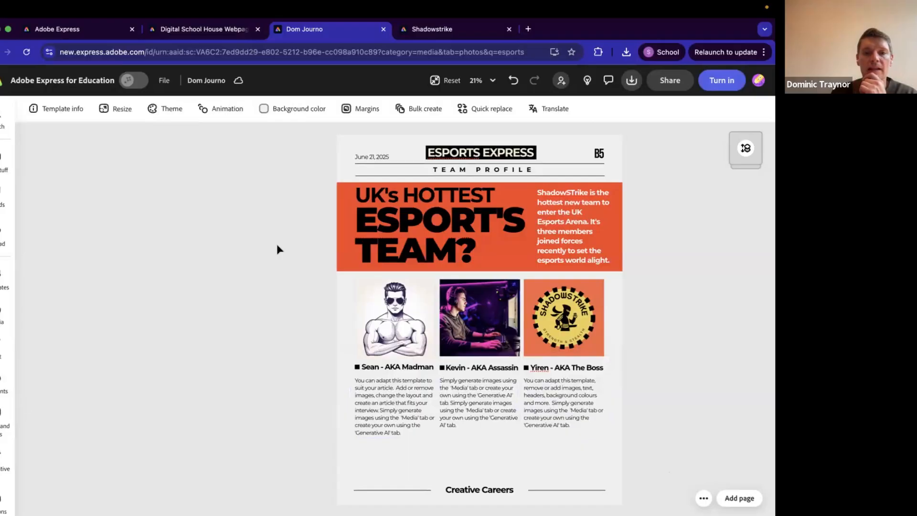
Duplicate the orange headline rectangle and fit the copy as a thin full-width band between the column texts and the Creative Careers footer
{"action": "left_click", "coordinate": [340, 264]}
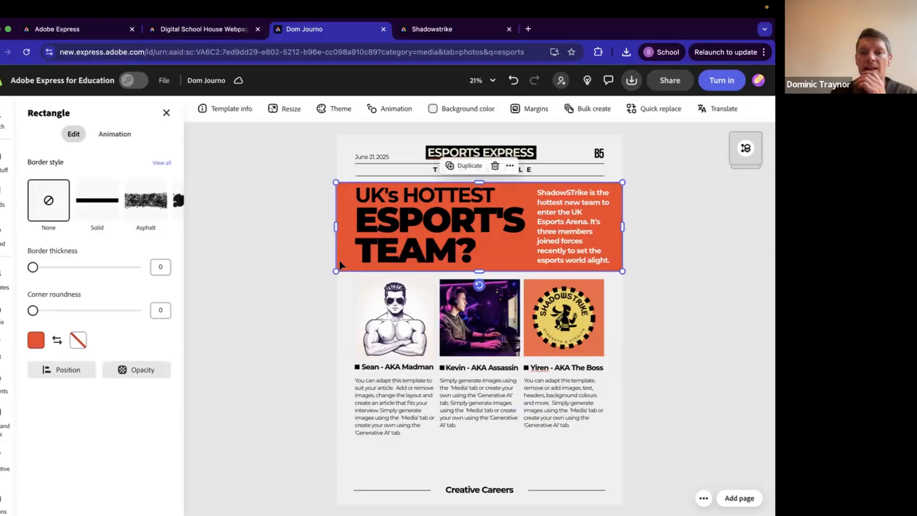
{"action": "left_click", "coordinate": [459, 166]}
{"action": "left_click_drag", "start_coordinate": [358, 256], "coordinate": [343, 474]}
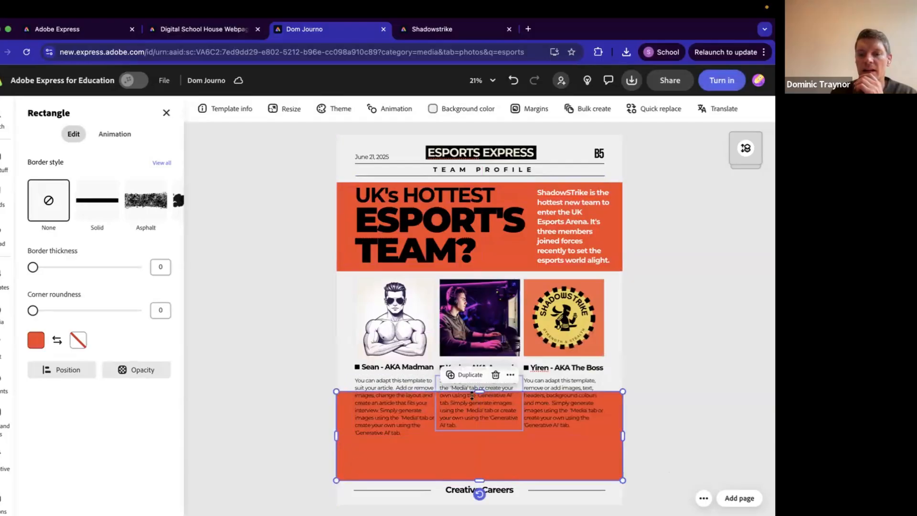
{"action": "left_click_drag", "start_coordinate": [479, 391], "coordinate": [480, 446]}
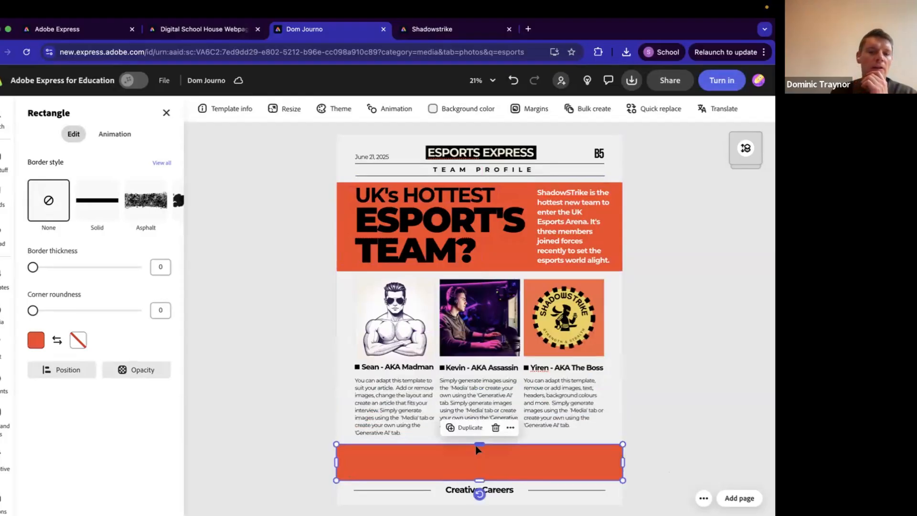
{"action": "left_click", "coordinate": [288, 424]}
{"action": "left_click", "coordinate": [422, 477]}
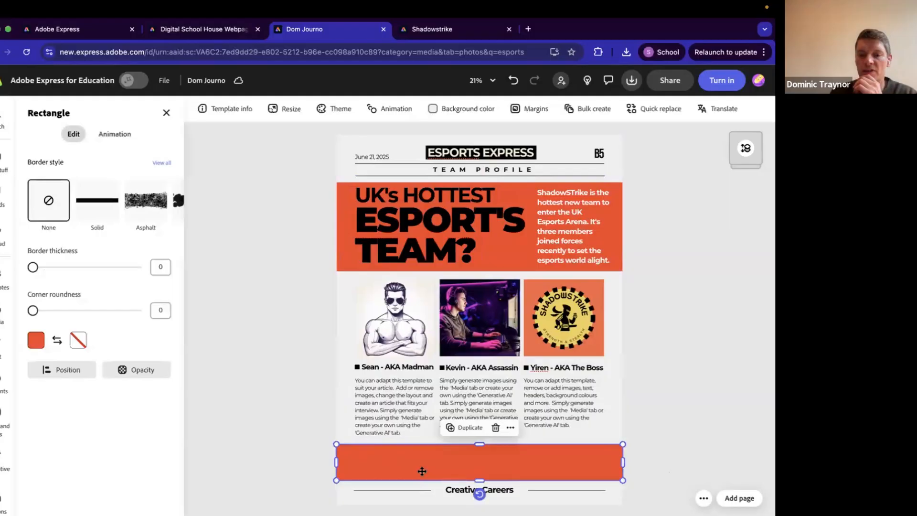
{"action": "left_click_drag", "start_coordinate": [422, 472], "coordinate": [422, 471]}
{"action": "left_click_drag", "start_coordinate": [421, 473], "coordinate": [422, 472]}
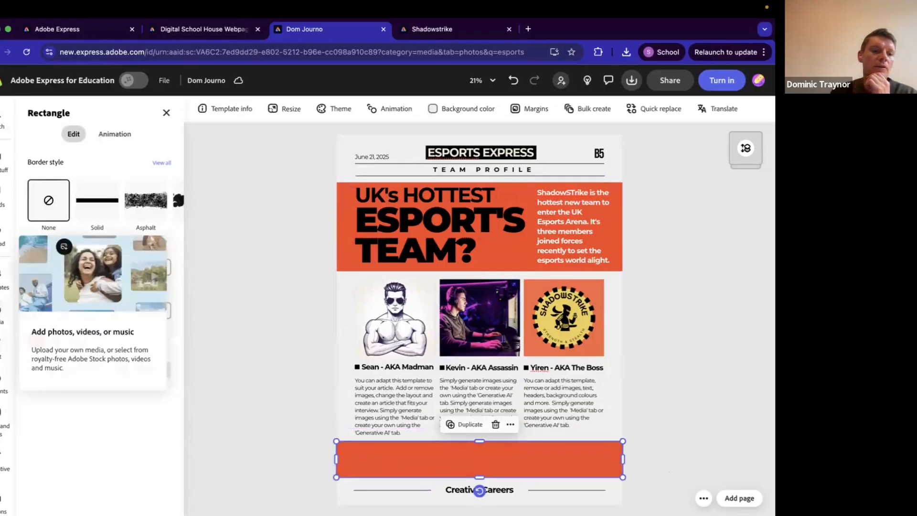
Search the icons for "play button", insert the solid circular play icon, and shrink it over the first column's text
{"action": "left_click", "coordinate": [2, 380]}
{"action": "left_click", "coordinate": [168, 136]}
{"action": "left_click", "coordinate": [158, 137]}
{"action": "left_click", "coordinate": [70, 161]}
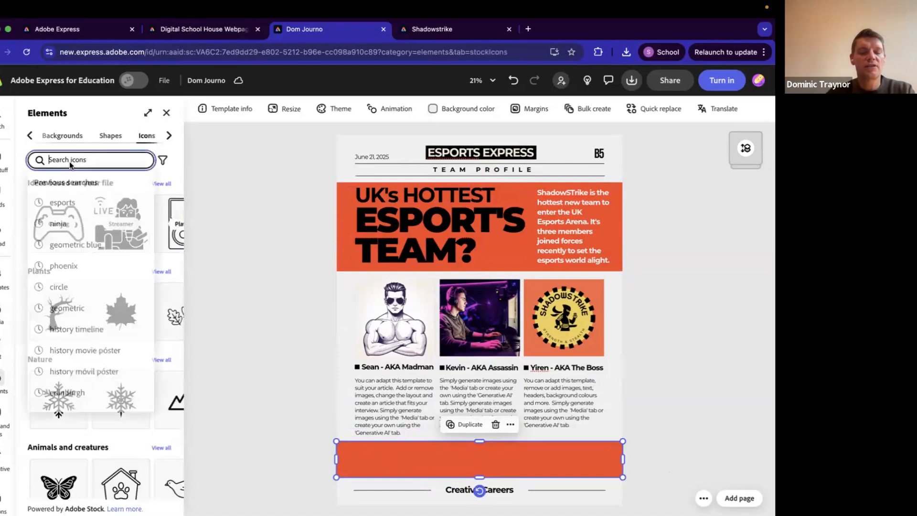
{"action": "type", "text": "play button"}
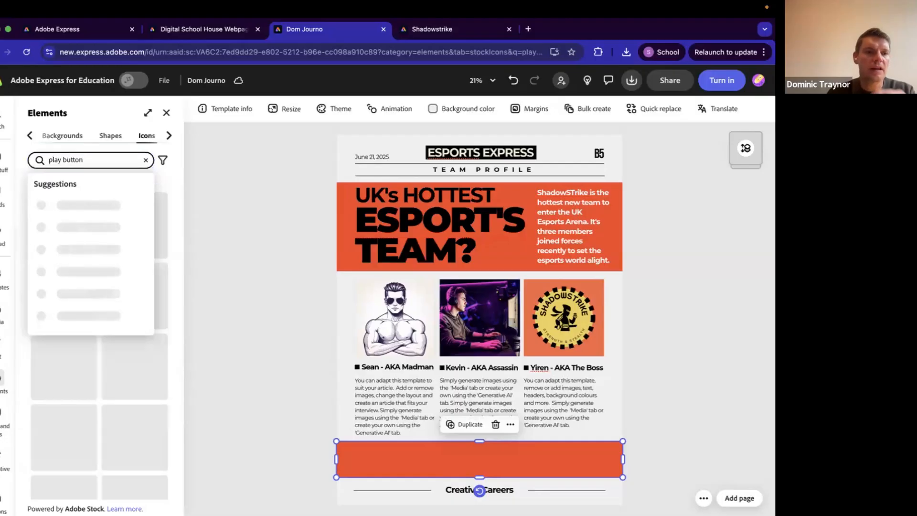
{"action": "key", "text": "Return"}
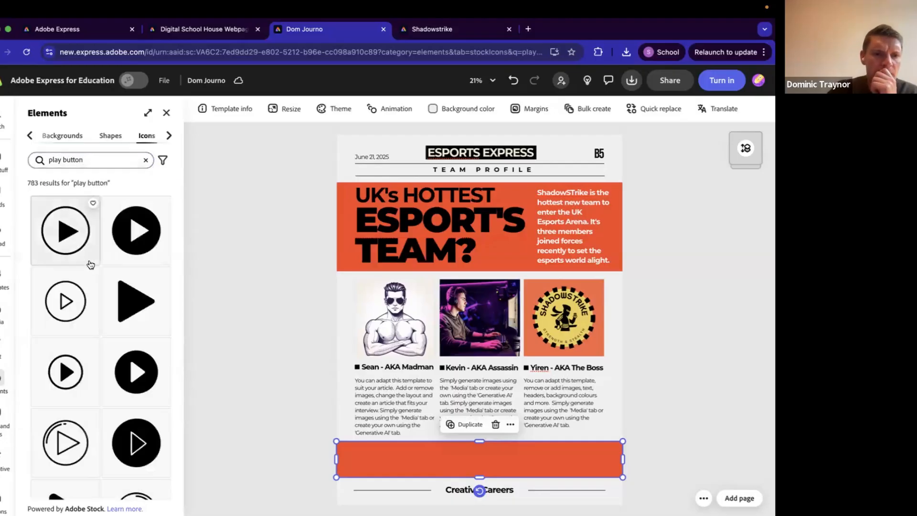
{"action": "left_click", "coordinate": [135, 242]}
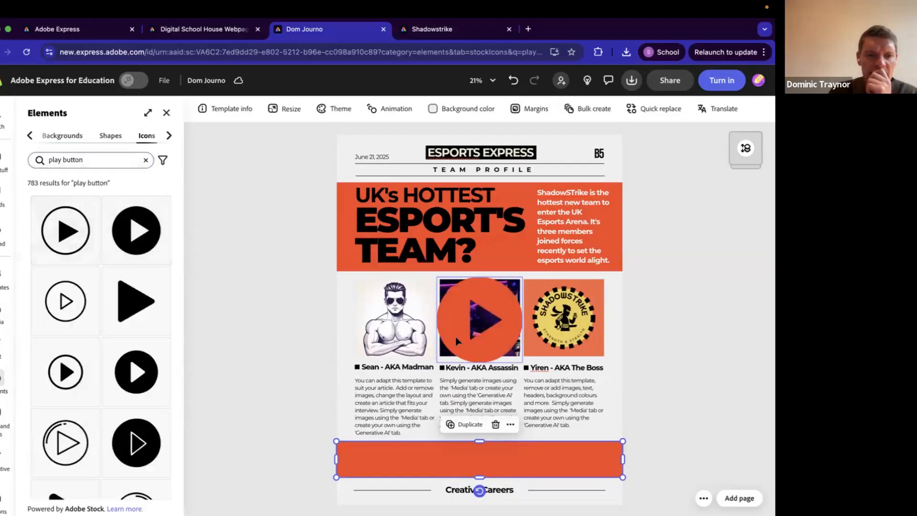
{"action": "left_click", "coordinate": [456, 341]}
{"action": "left_click_drag", "start_coordinate": [521, 279], "coordinate": [397, 400]}
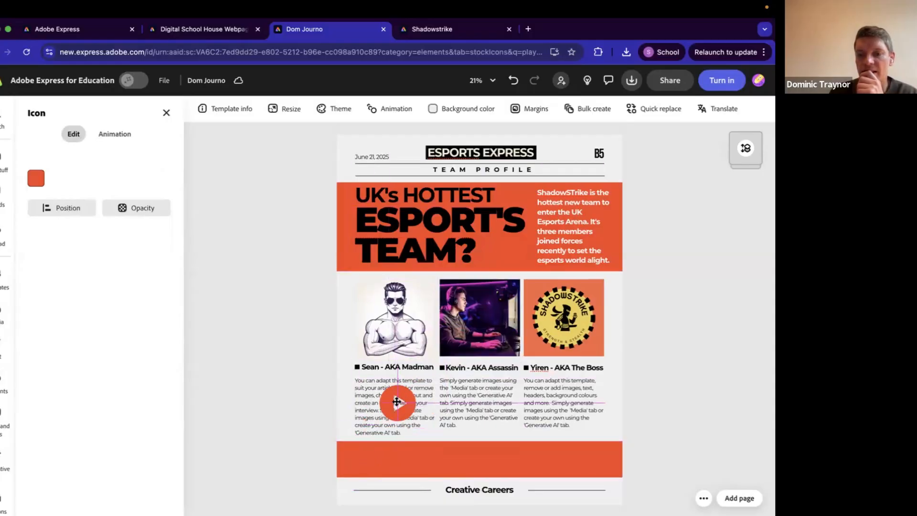
Fill the play icon with black, shrink it to fit the lower orange band, and align it with the first column's left edge
{"action": "left_click", "coordinate": [35, 176]}
{"action": "left_click", "coordinate": [91, 196]}
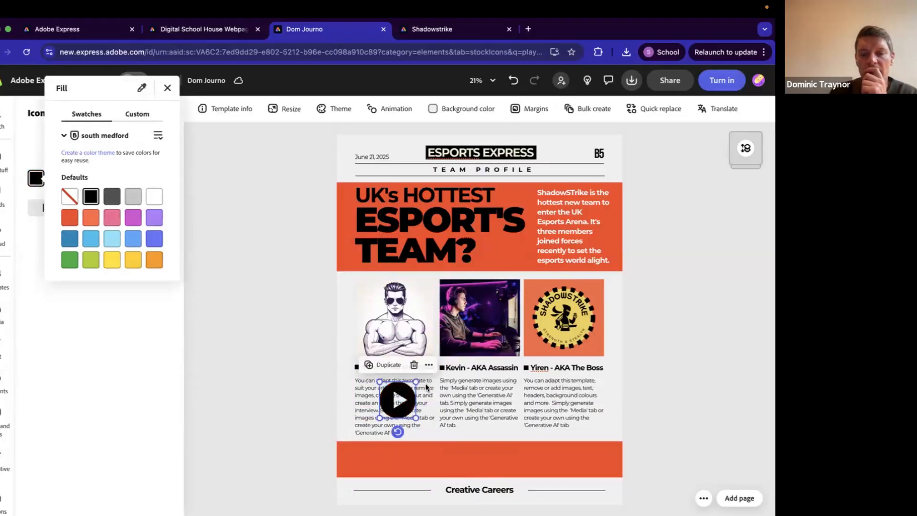
{"action": "left_click_drag", "start_coordinate": [416, 382], "coordinate": [370, 459]}
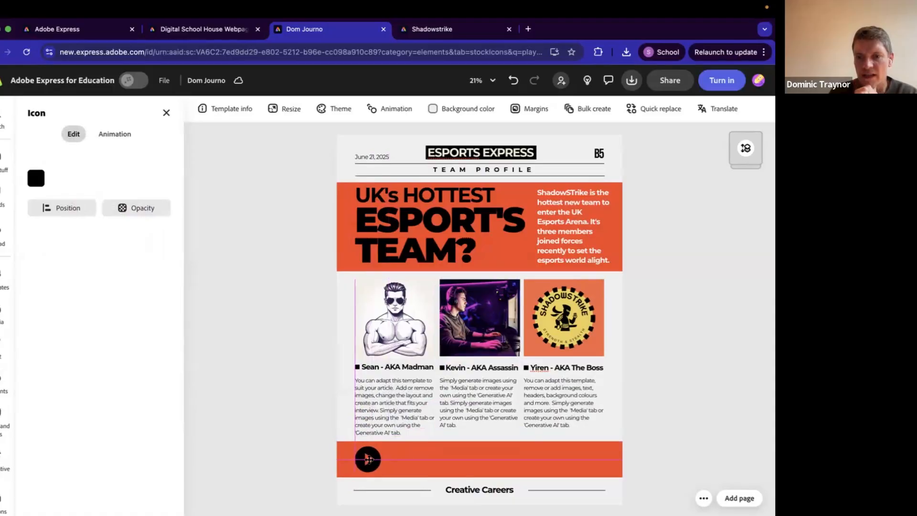
{"action": "left_click_drag", "start_coordinate": [369, 459], "coordinate": [371, 460]}
{"action": "left_click", "coordinate": [255, 449]}
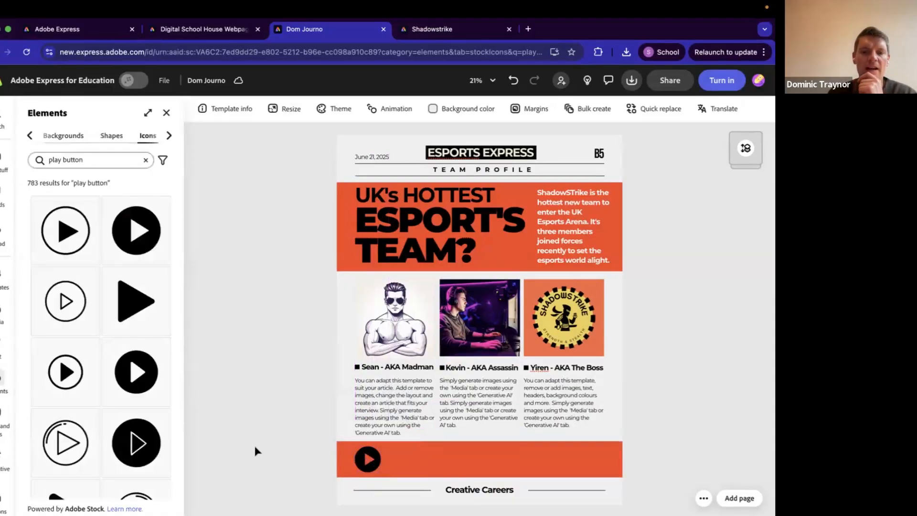
Add a new text box reading "youtube.com/shadowstrike"
{"action": "left_click", "coordinate": [6, 340]}
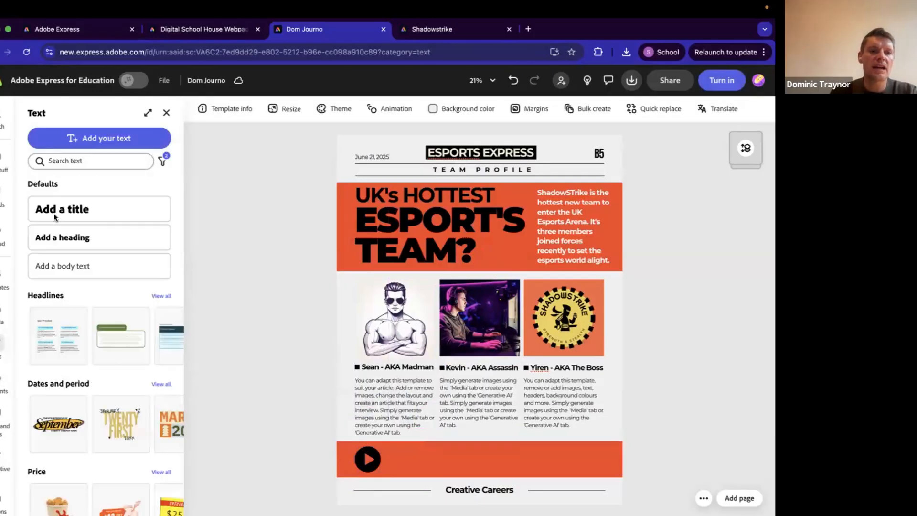
{"action": "left_click", "coordinate": [94, 139]}
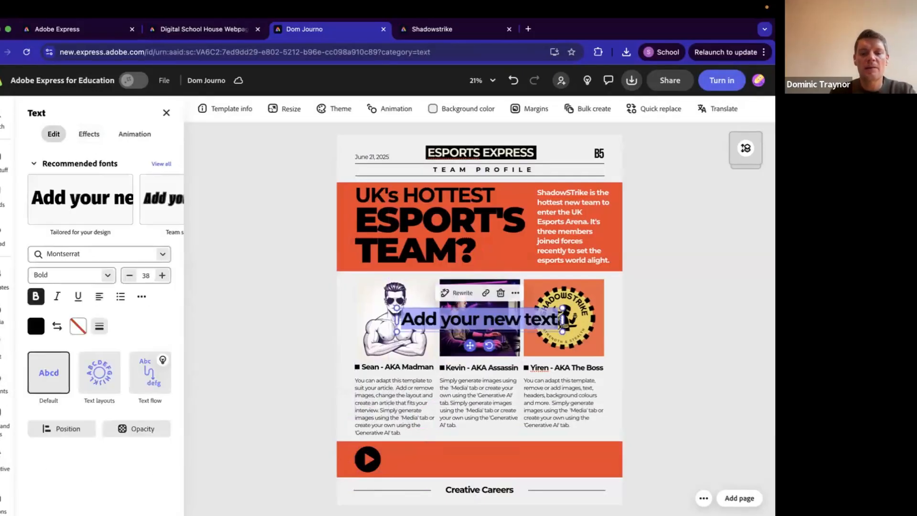
{"action": "type", "text": "youtube"}
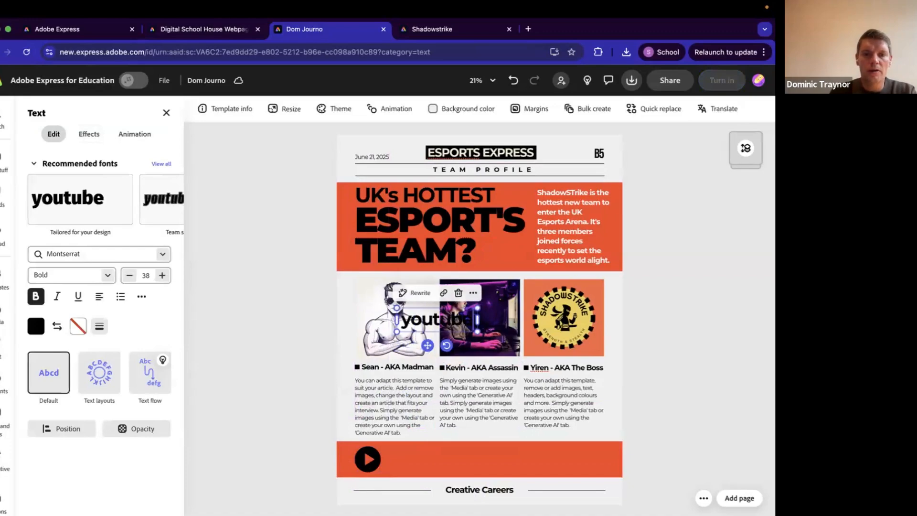
{"action": "type", "text": ".com/"}
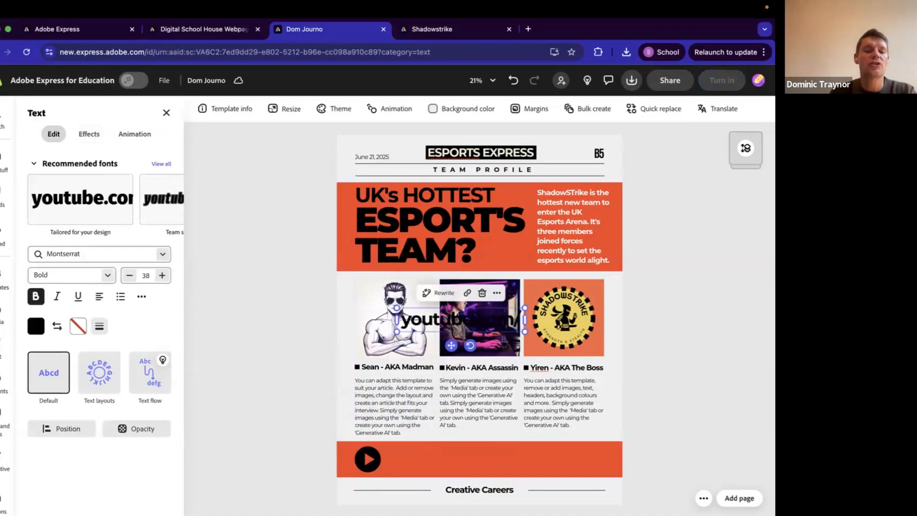
{"action": "type", "text": "shadowstrike"}
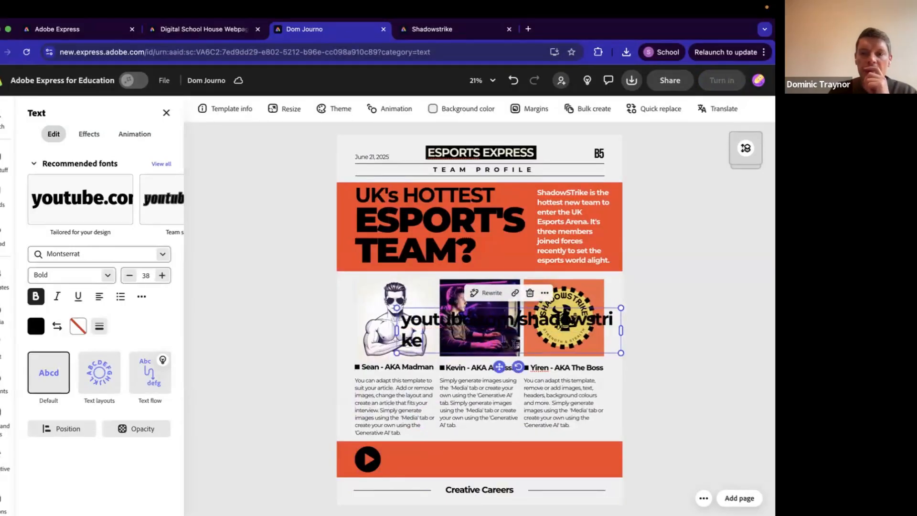
Move the YouTube address down over the column paragraphs and apply a text layout that sets it on one line in capitals
{"action": "left_click_drag", "start_coordinate": [498, 367], "coordinate": [478, 436]}
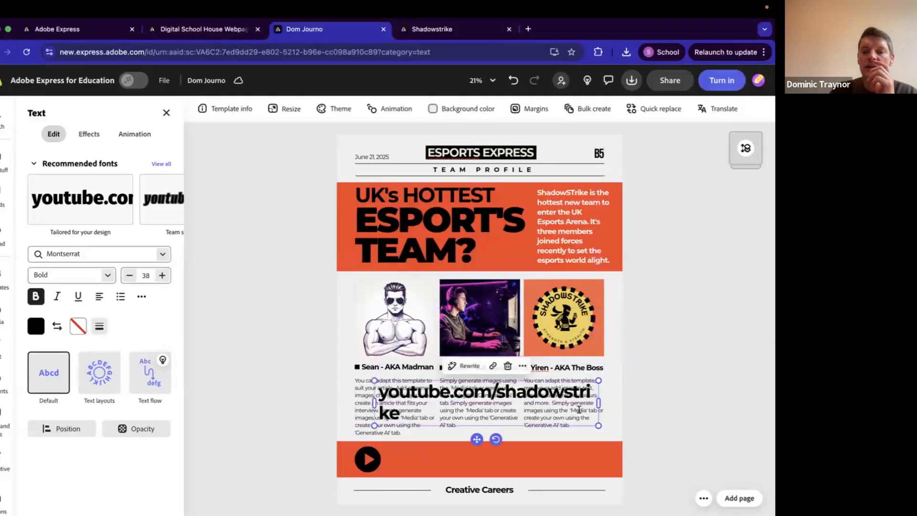
{"action": "left_click", "coordinate": [101, 384]}
{"action": "left_click", "coordinate": [129, 182]}
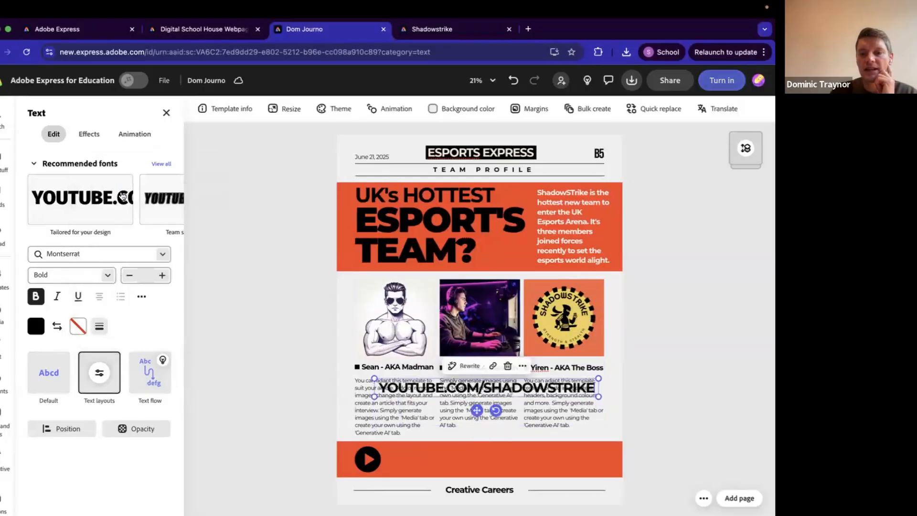
Set the YouTube address on two compact lines and move it into the lower orange band beside the play icon
{"action": "left_click_drag", "start_coordinate": [599, 396], "coordinate": [613, 424]}
{"action": "key", "text": "ctrl+z"}
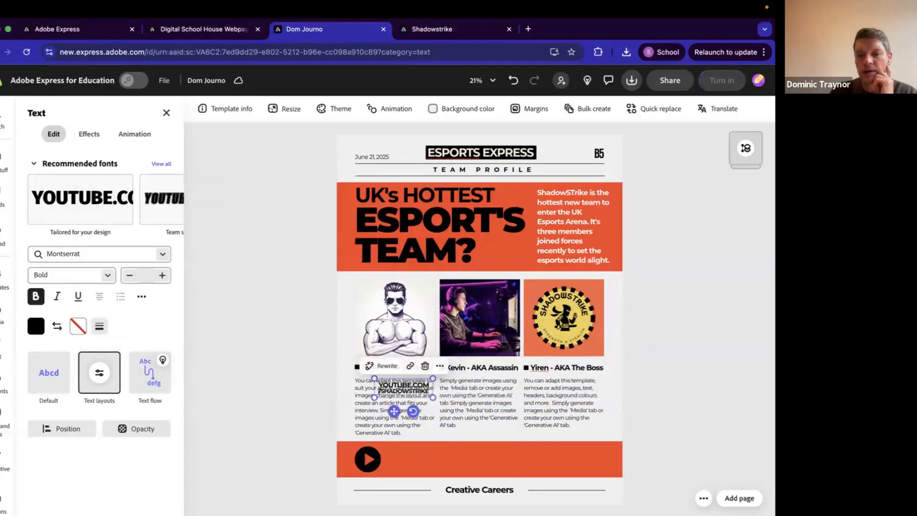
{"action": "left_click_drag", "start_coordinate": [394, 409], "coordinate": [400, 480]}
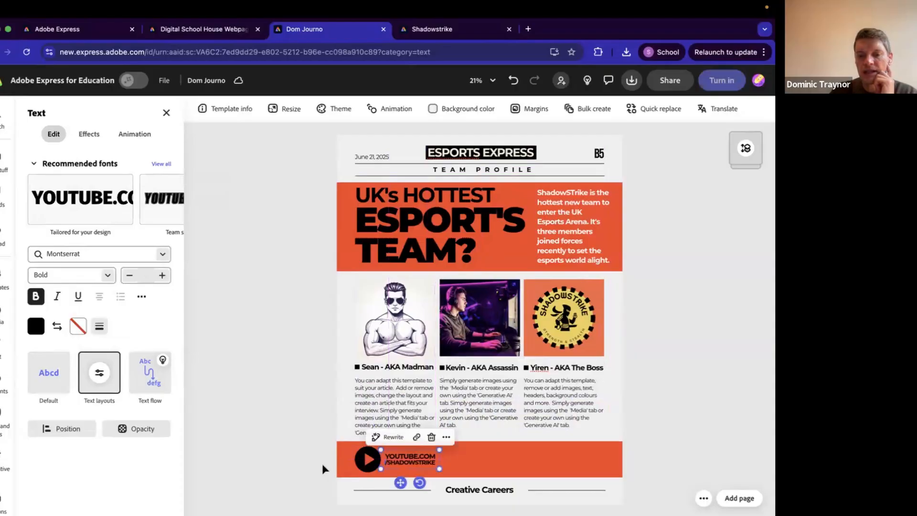
{"action": "left_click", "coordinate": [290, 462]}
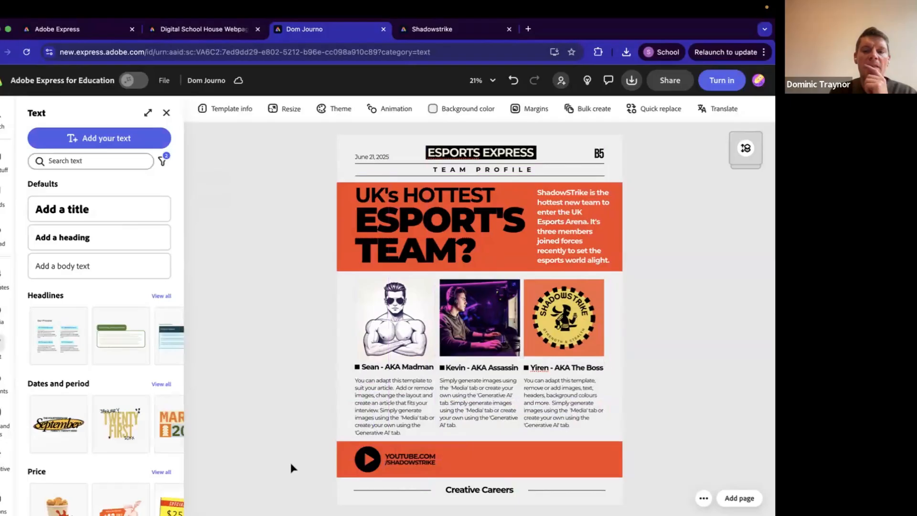
Search the icons for "twitch", insert the solid LIVE game controller icon, and shrink it into the orange band beside the YouTube address
{"action": "left_click", "coordinate": [2, 382]}
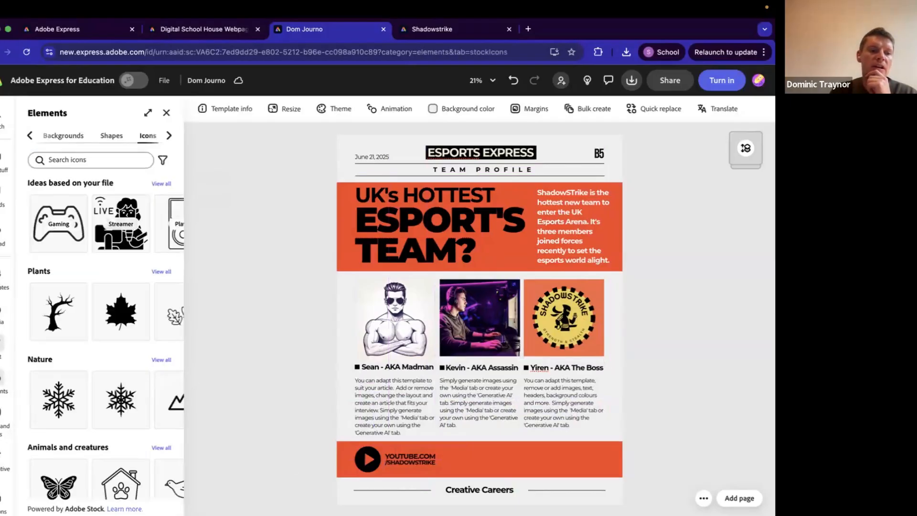
{"action": "left_click", "coordinate": [102, 164]}
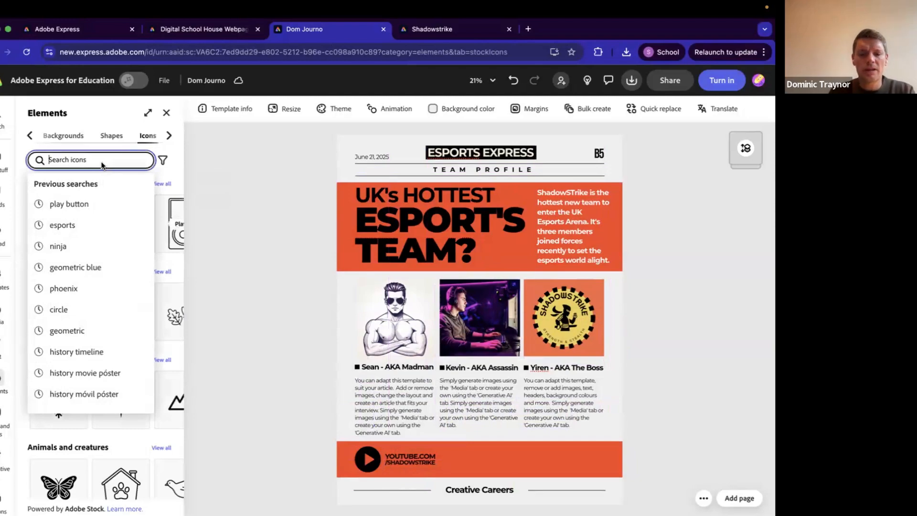
{"action": "type", "text": "twitch"}
{"action": "key", "text": "Return"}
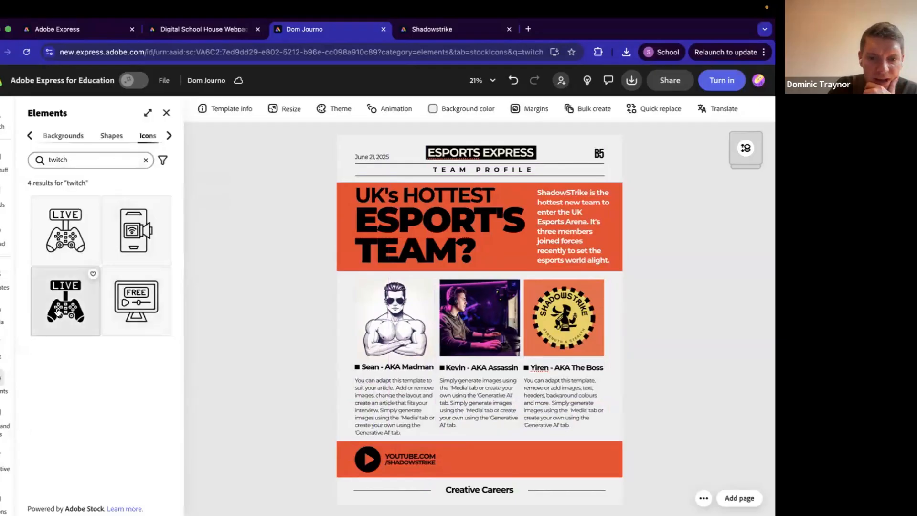
{"action": "left_click", "coordinate": [57, 312]}
{"action": "left_click_drag", "start_coordinate": [483, 318], "coordinate": [488, 434]}
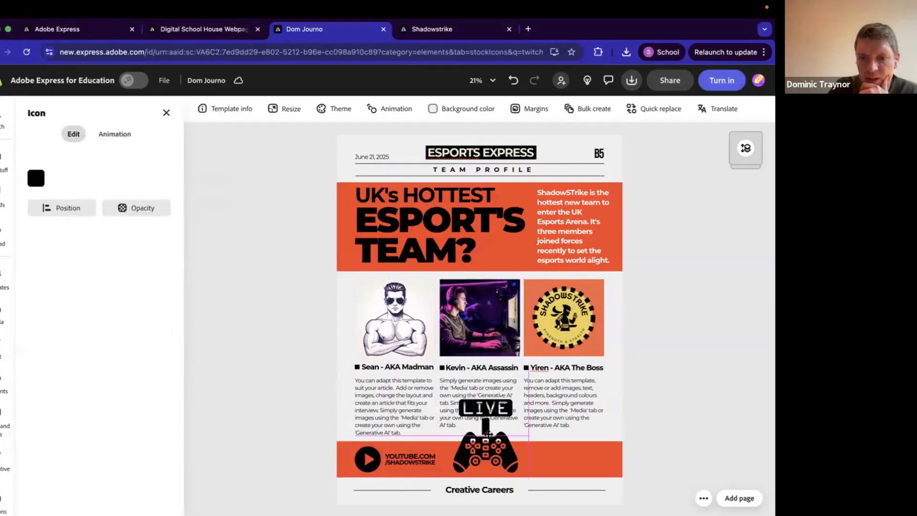
{"action": "left_click_drag", "start_coordinate": [439, 392], "coordinate": [451, 463]}
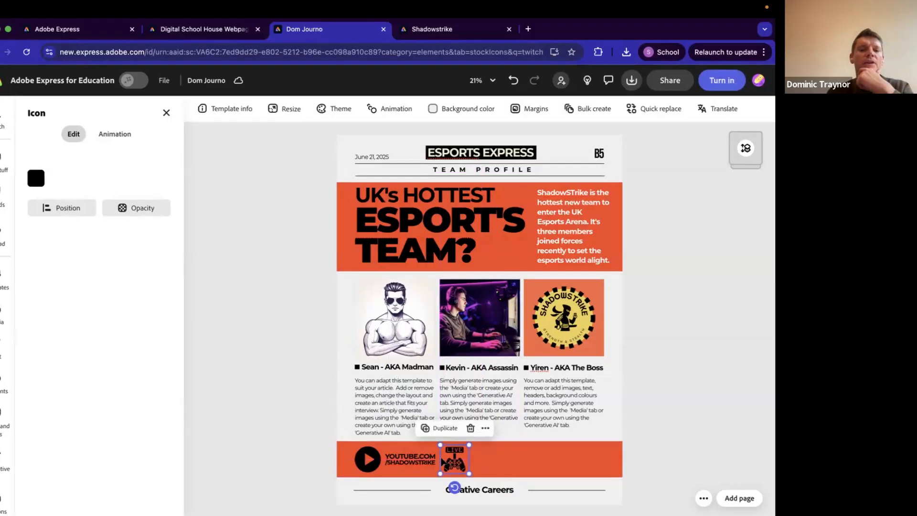
Duplicate the YouTube address, place the copy beside the controller icon, and change its first line to TWITCH.COM
{"action": "left_click", "coordinate": [413, 464]}
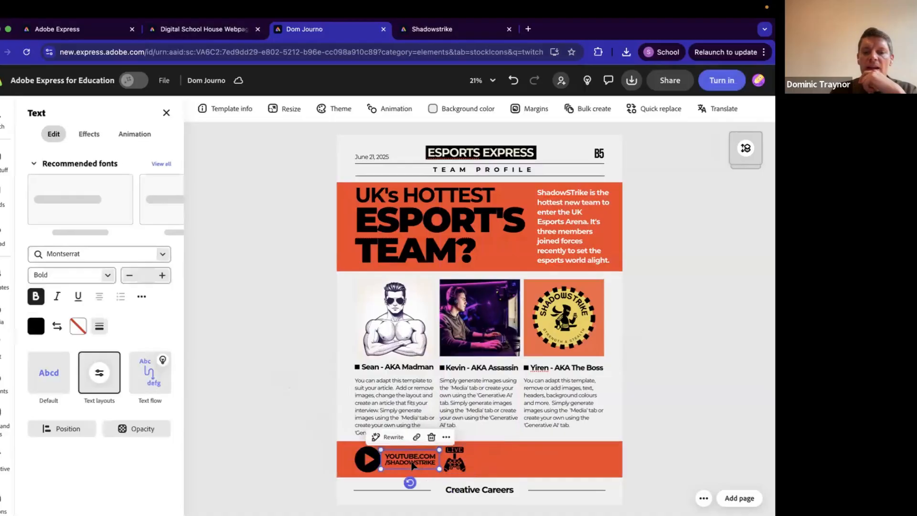
{"action": "right_click", "coordinate": [450, 444]}
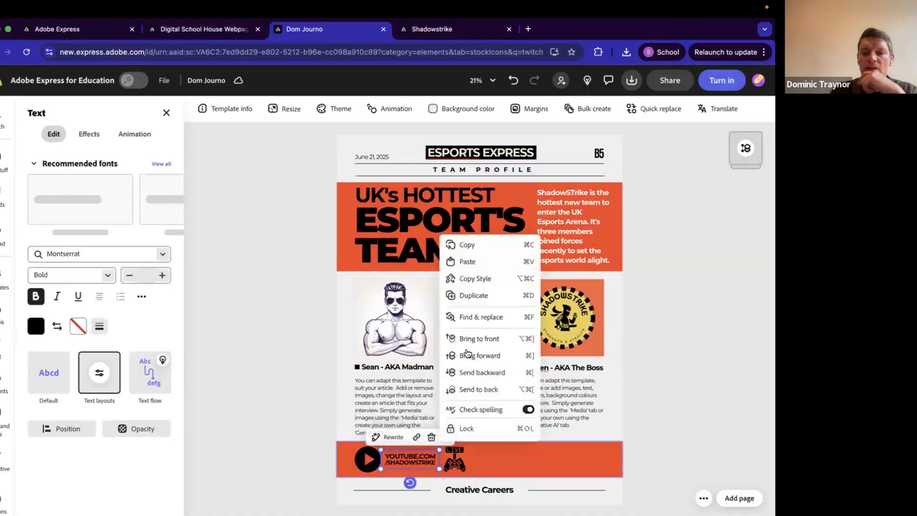
{"action": "left_click", "coordinate": [472, 295]}
{"action": "left_click_drag", "start_coordinate": [414, 462], "coordinate": [501, 460]}
{"action": "double_click", "coordinate": [501, 456]}
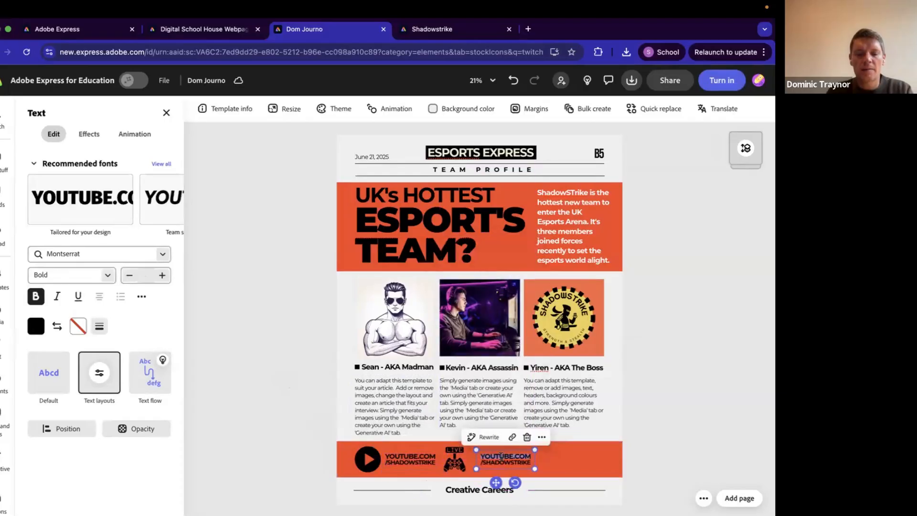
{"action": "type", "text": "TWITCH.COM"}
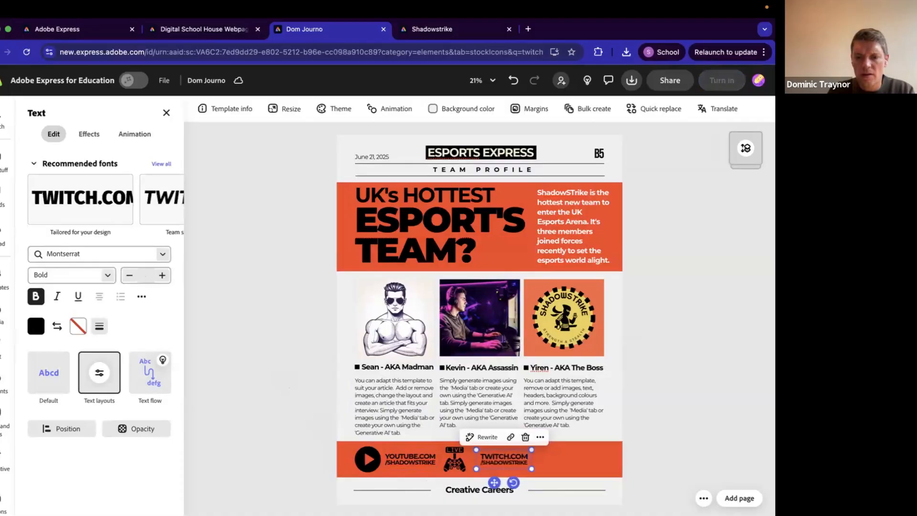
{"action": "left_click_drag", "start_coordinate": [494, 482], "coordinate": [488, 483]}
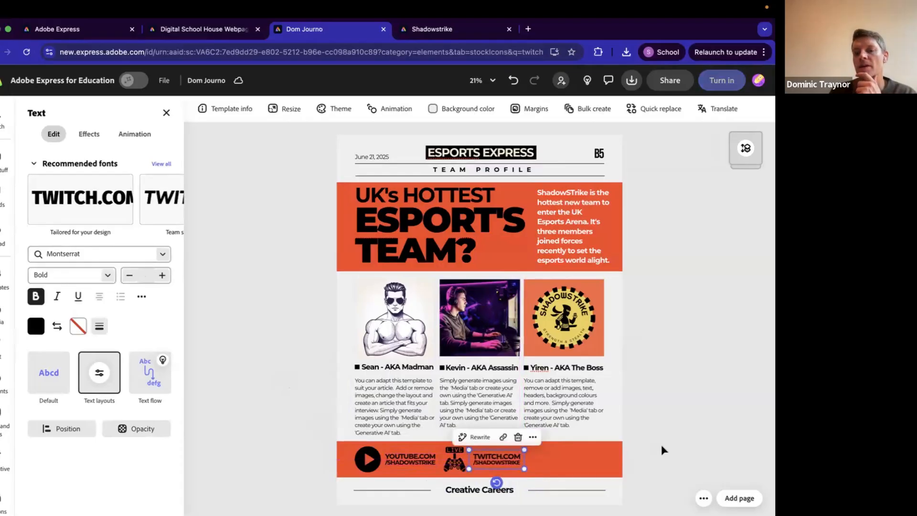
{"action": "left_click", "coordinate": [656, 457]}
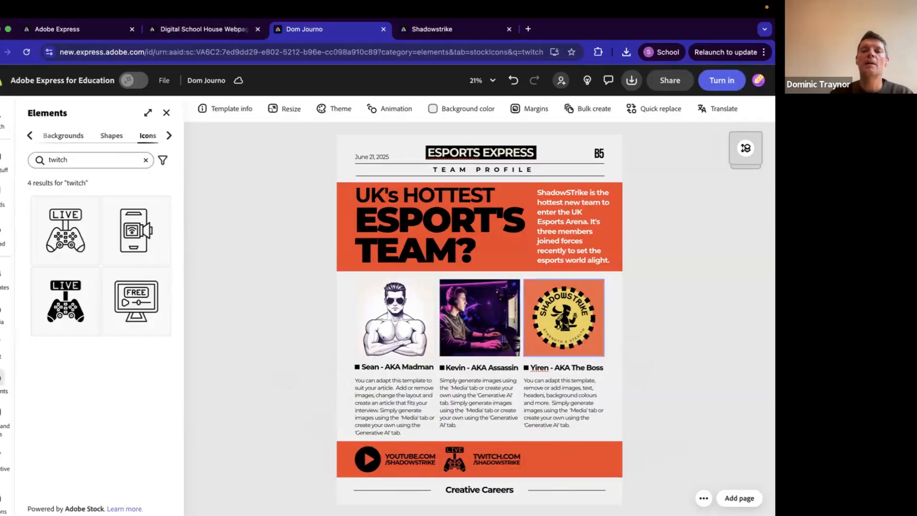
{"action": "left_click", "coordinate": [564, 324]}
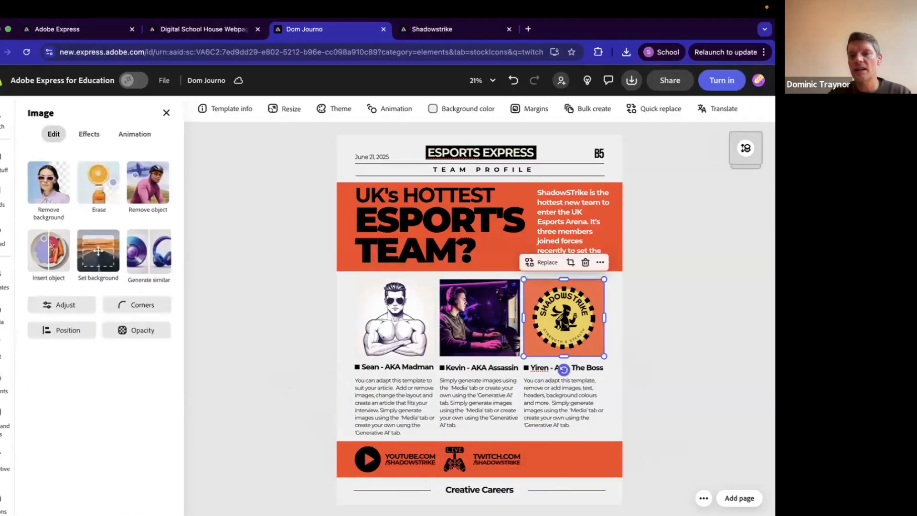
{"action": "left_click", "coordinate": [482, 316]}
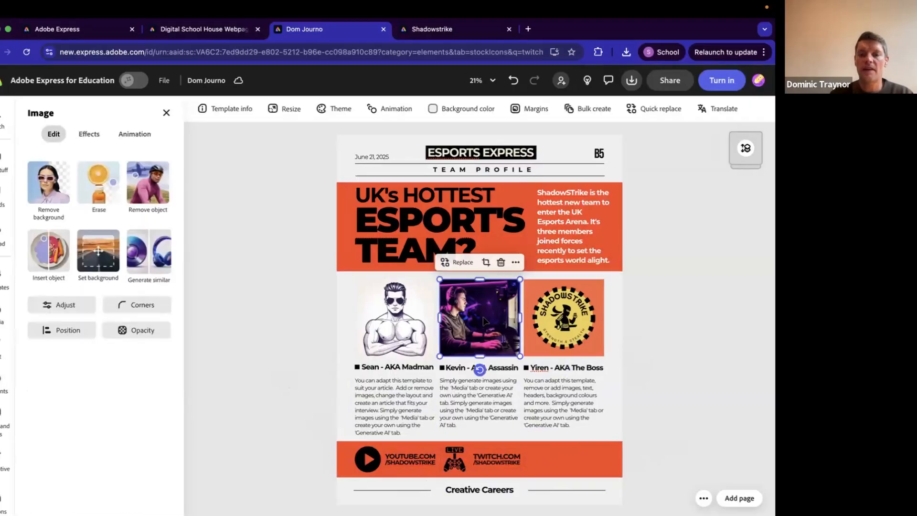
{"action": "left_click", "coordinate": [645, 374]}
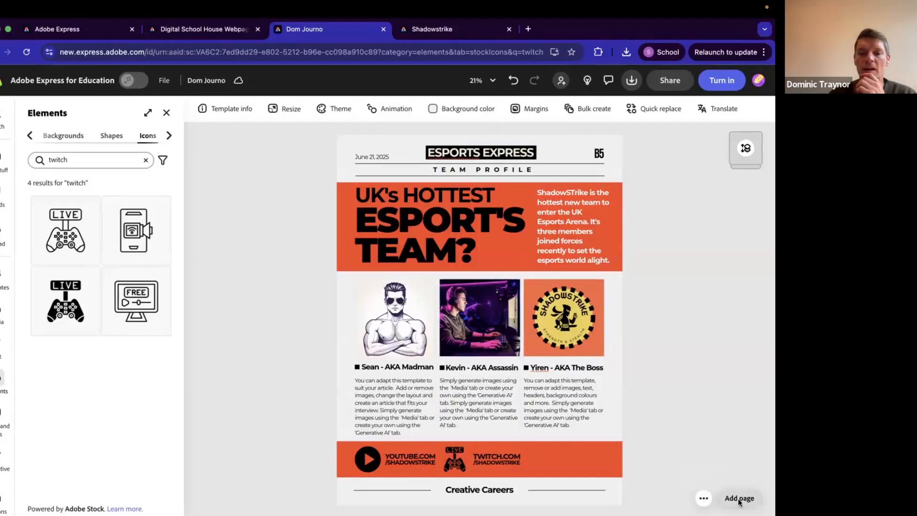
{"action": "mouse_move", "coordinate": [739, 503]}
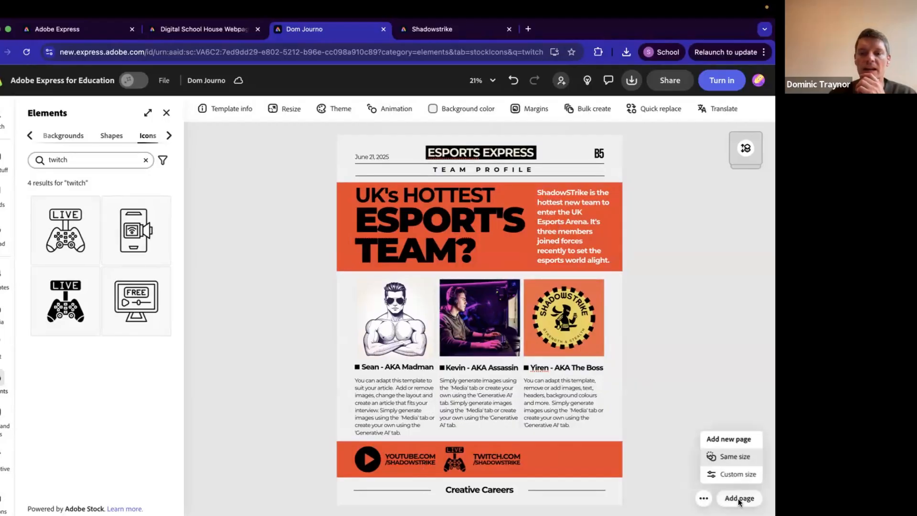
{"action": "left_click", "coordinate": [738, 474]}
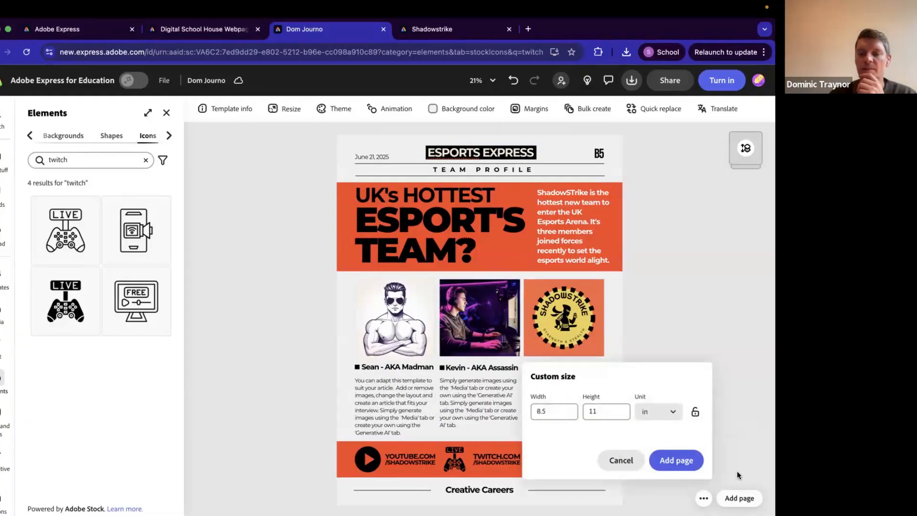
{"action": "left_click", "coordinate": [615, 461]}
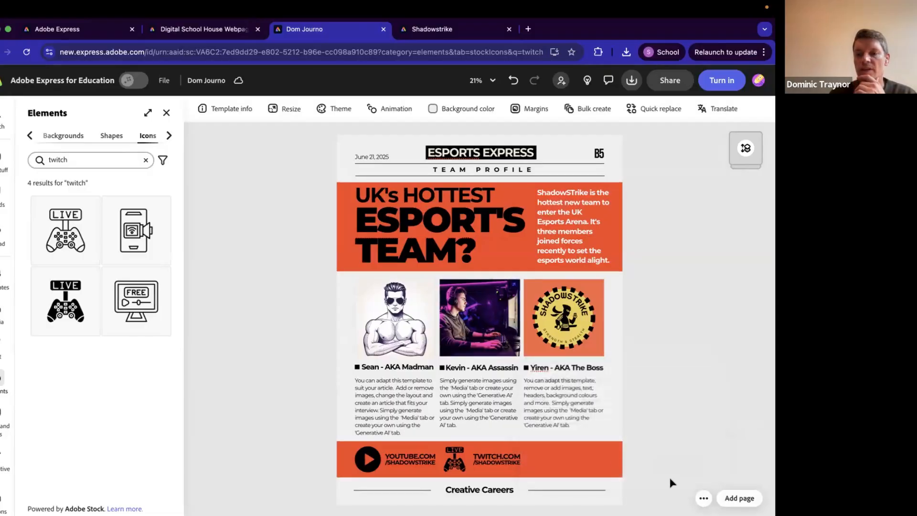
Add a second page of the same size and resize it to the standard Video format, 1,920 x 1,080 px
{"action": "left_click", "coordinate": [736, 499]}
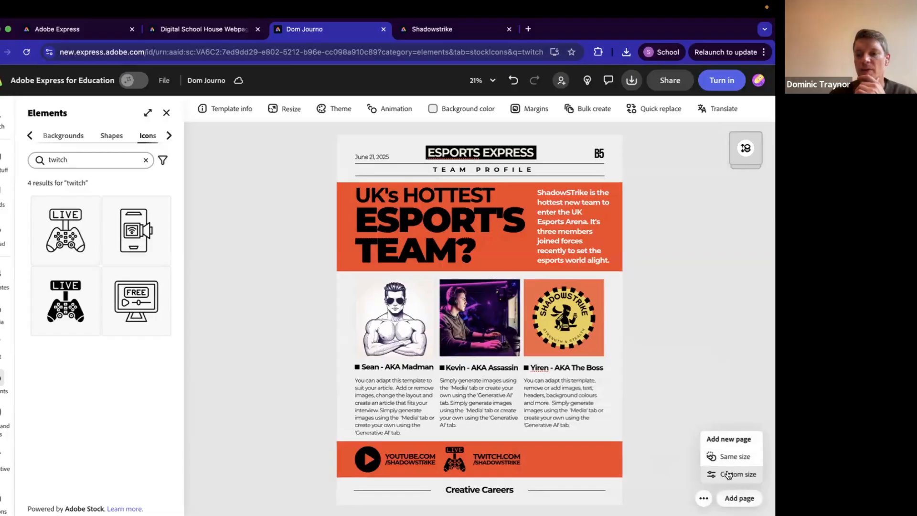
{"action": "left_click", "coordinate": [727, 460]}
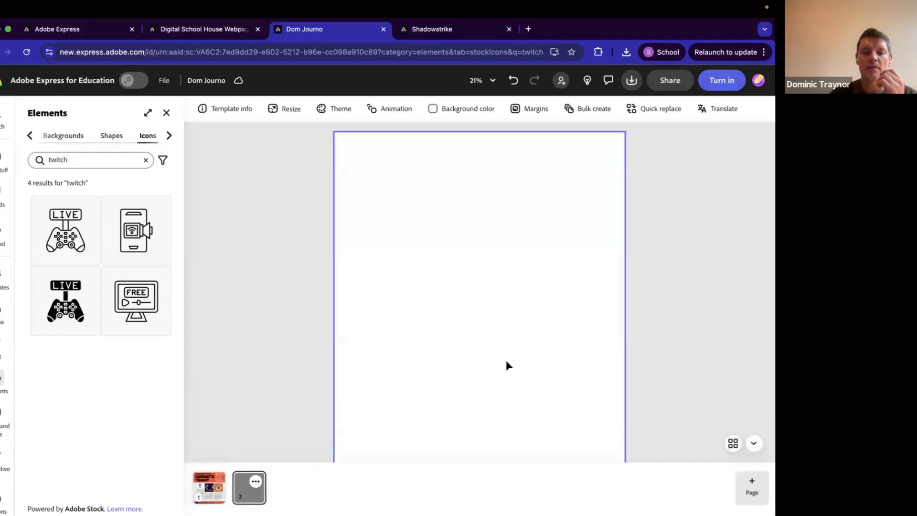
{"action": "scroll", "coordinate": [373, 266], "scroll_direction": "down", "scroll_amount": 5}
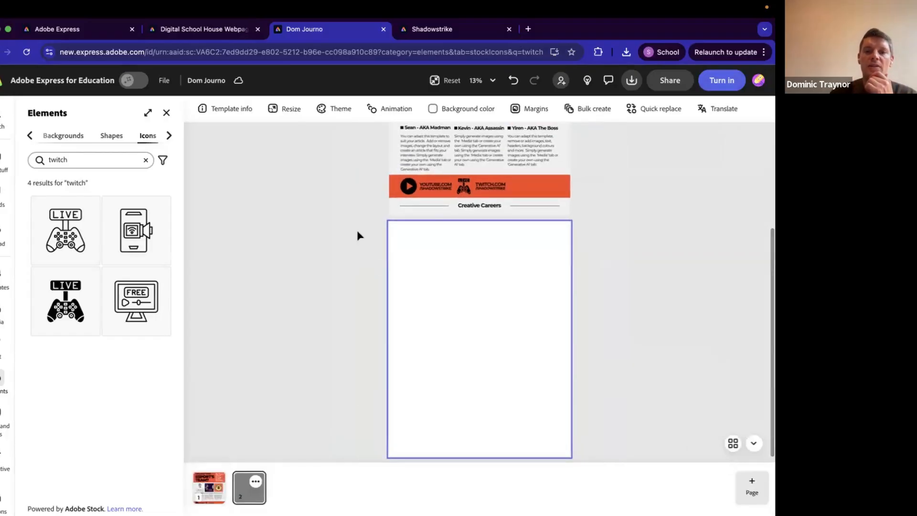
{"action": "left_click", "coordinate": [285, 108]}
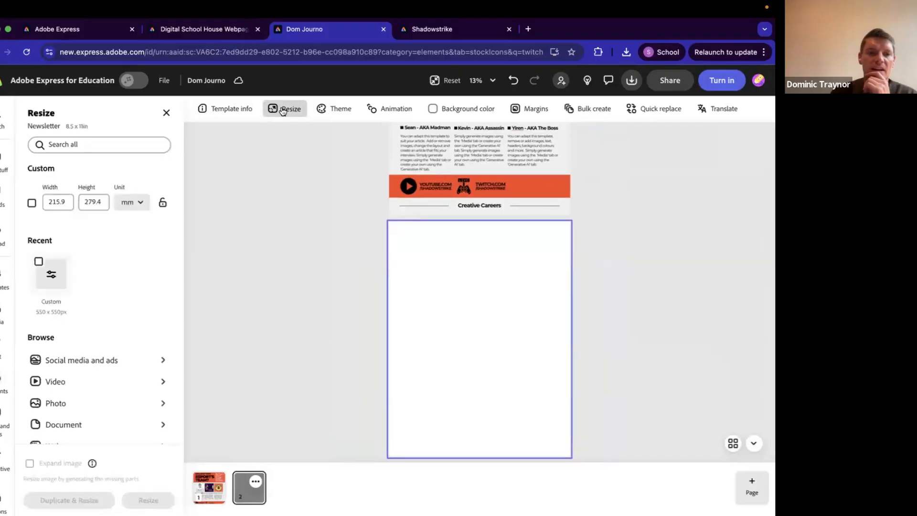
{"action": "left_click", "coordinate": [79, 380]}
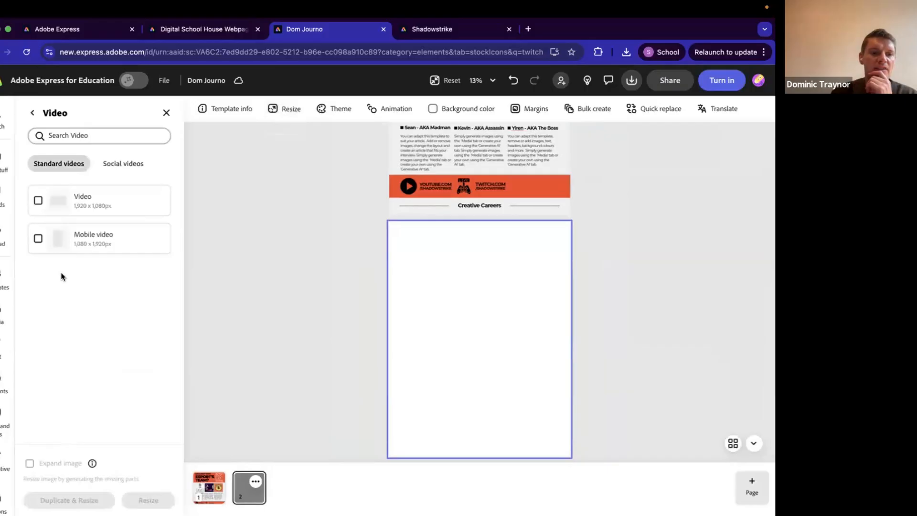
{"action": "left_click", "coordinate": [39, 200]}
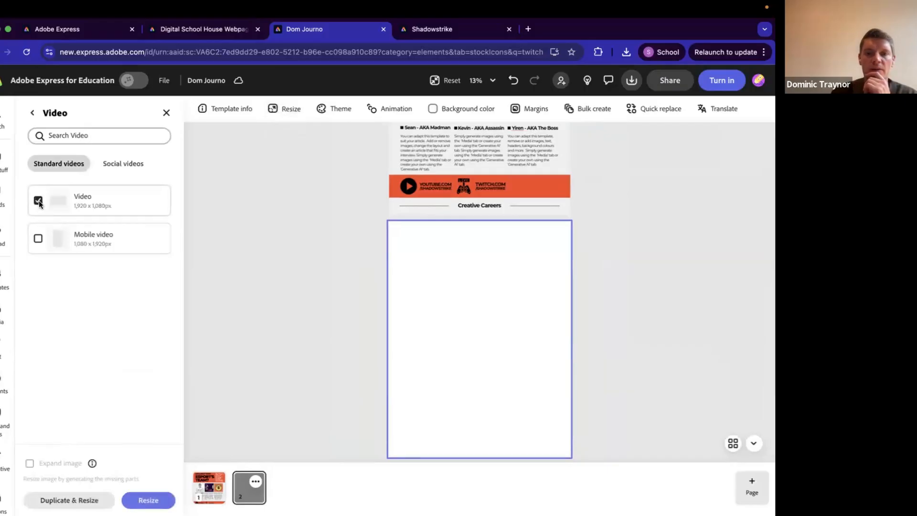
{"action": "left_click", "coordinate": [134, 502]}
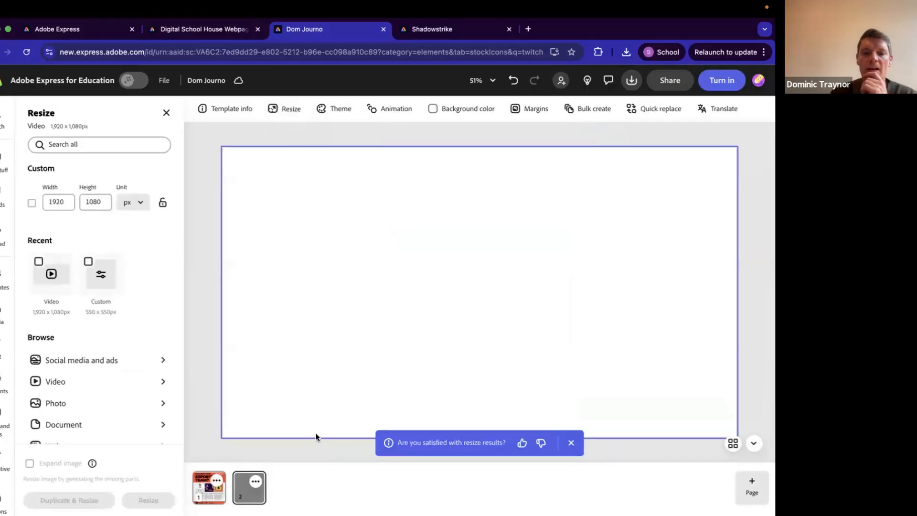
Open the timeline of the video page for editing
{"action": "left_click", "coordinate": [256, 481]}
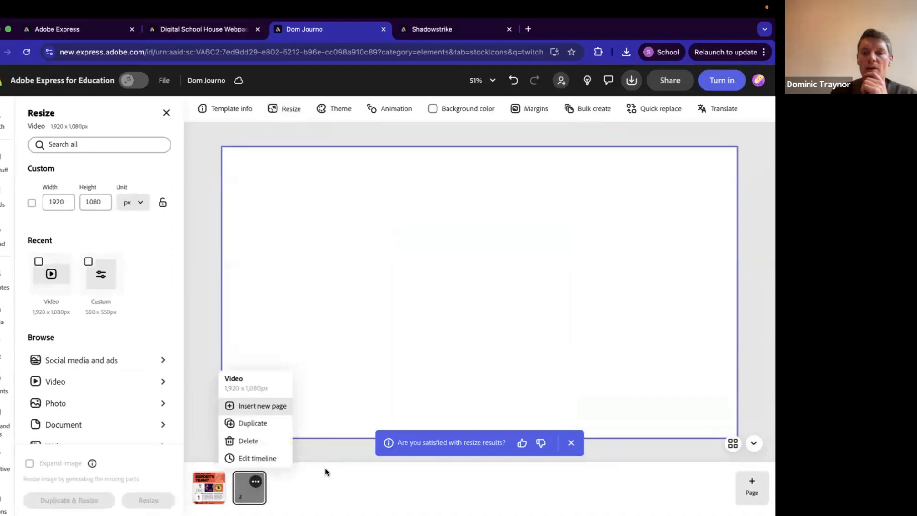
{"action": "left_click", "coordinate": [256, 481]}
{"action": "left_click", "coordinate": [255, 481]}
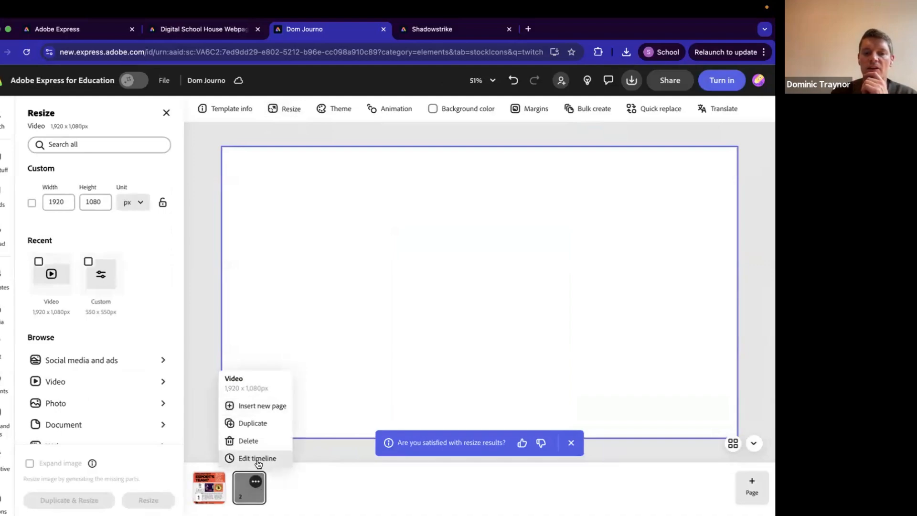
{"action": "left_click", "coordinate": [257, 459]}
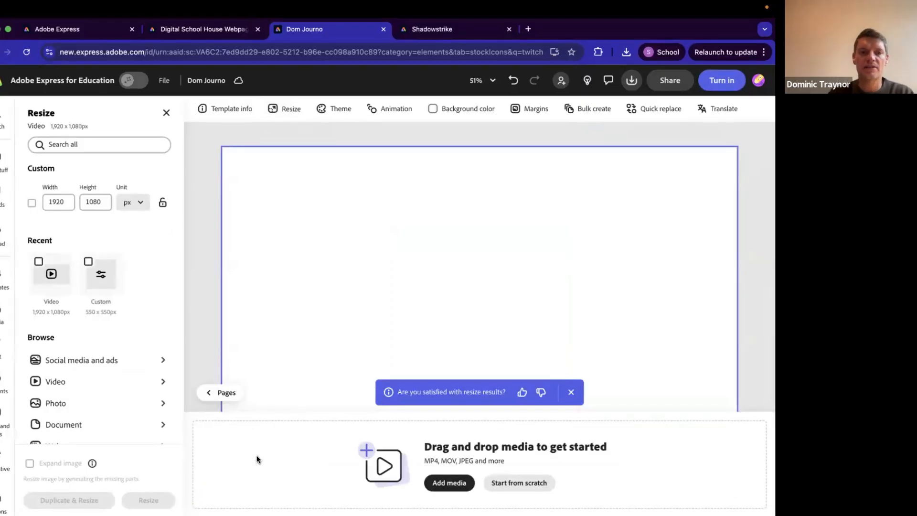
Copy the two headline texts and the intro paragraph from the newsletter's orange banner onto the blank video page
{"action": "scroll", "coordinate": [282, 268], "scroll_direction": "down", "scroll_amount": 5}
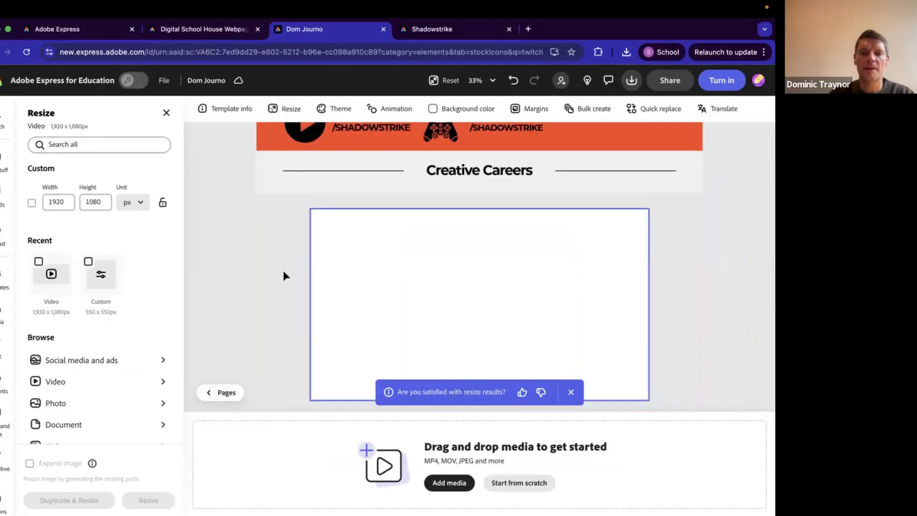
{"action": "scroll", "coordinate": [285, 276], "scroll_direction": "up", "scroll_amount": 10}
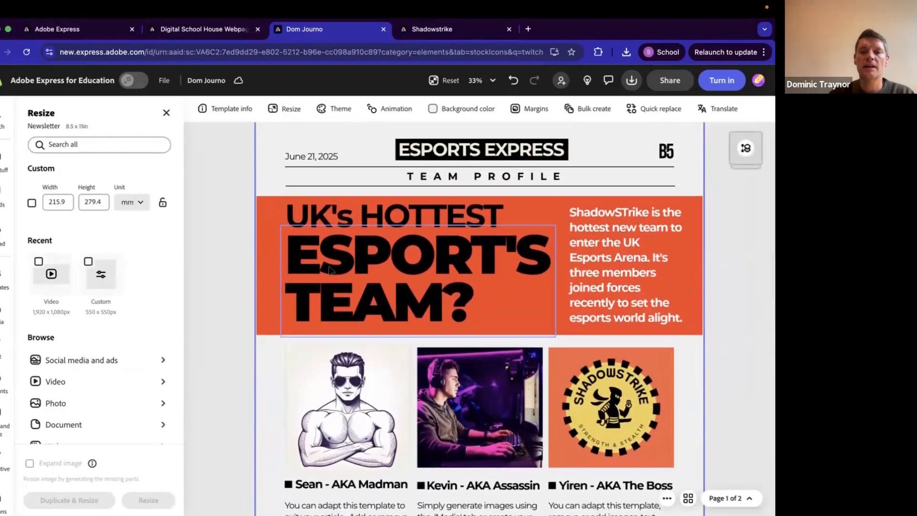
{"action": "left_click", "coordinate": [329, 222]}
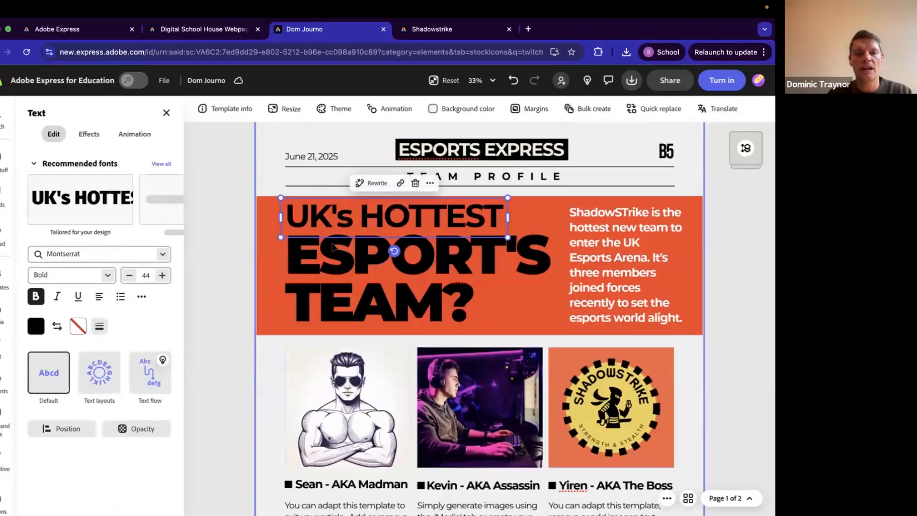
{"action": "left_click", "coordinate": [336, 266], "text": "shift"}
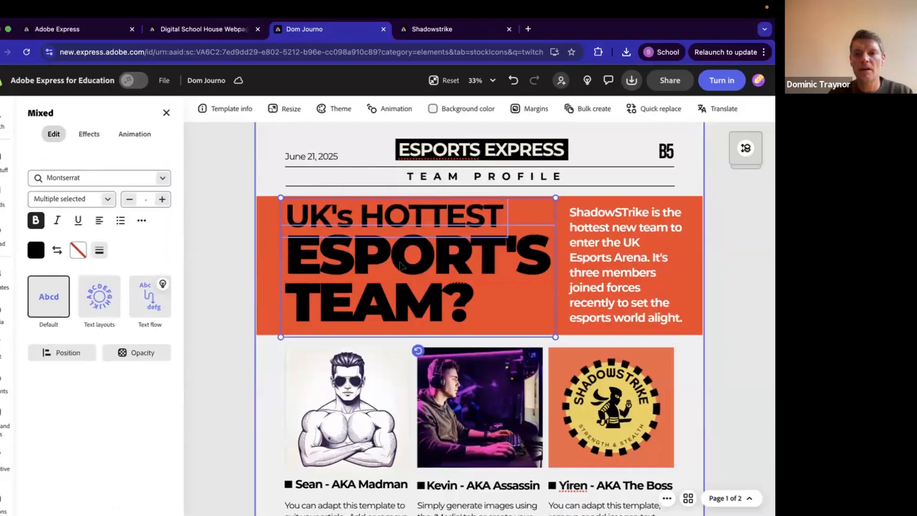
{"action": "left_click", "coordinate": [586, 270], "text": "shift"}
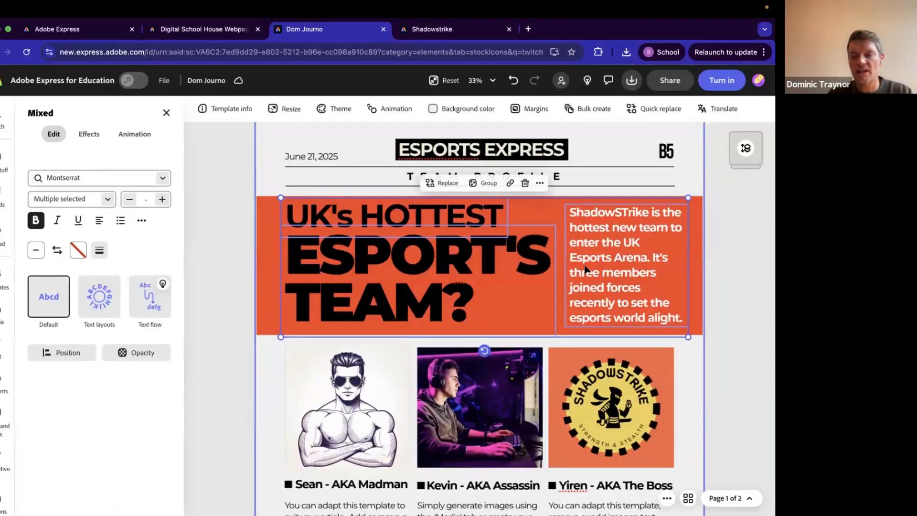
{"action": "scroll", "coordinate": [508, 370], "scroll_direction": "down", "scroll_amount": 8}
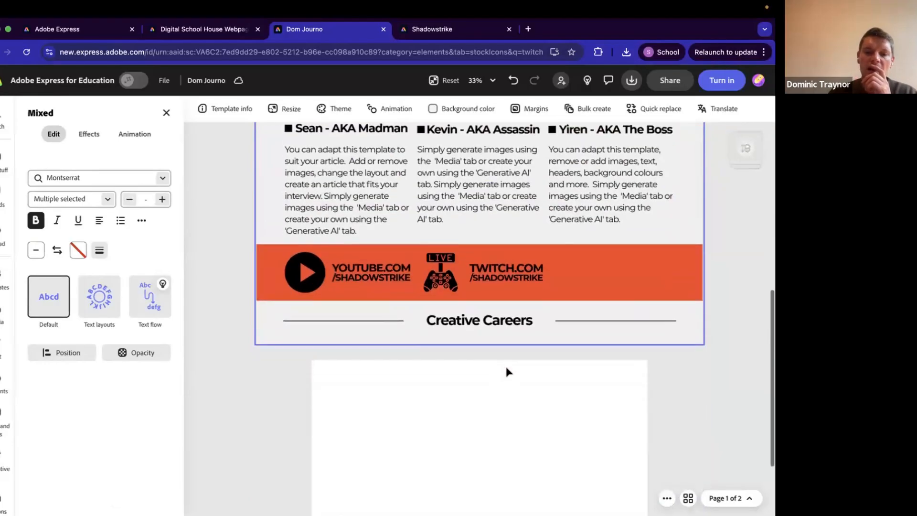
{"action": "left_click", "coordinate": [413, 405]}
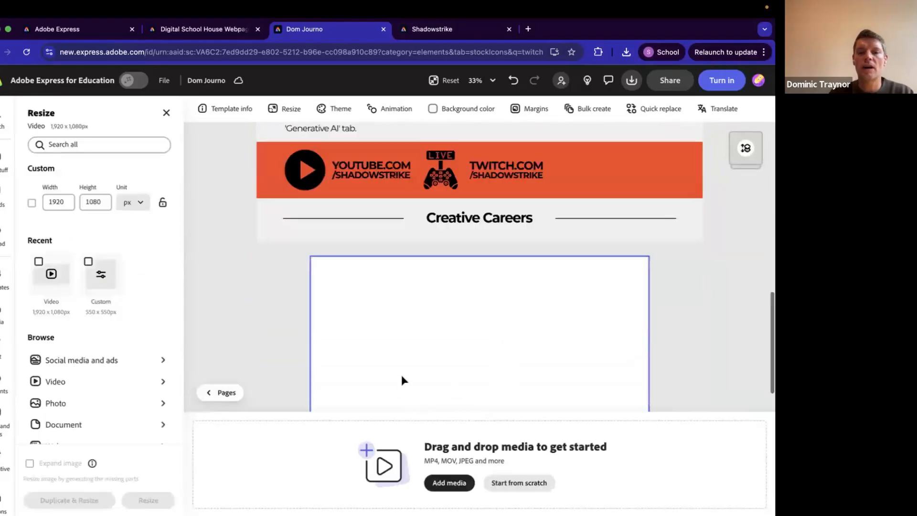
{"action": "key", "text": "ctrl+v"}
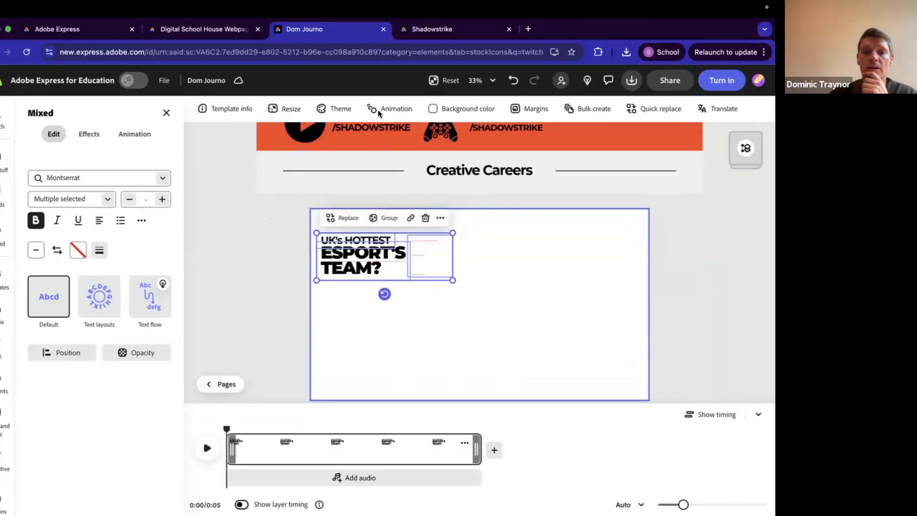
Set the video page's background to the orange sampled from the newsletter's social links band
{"action": "left_click", "coordinate": [438, 109]}
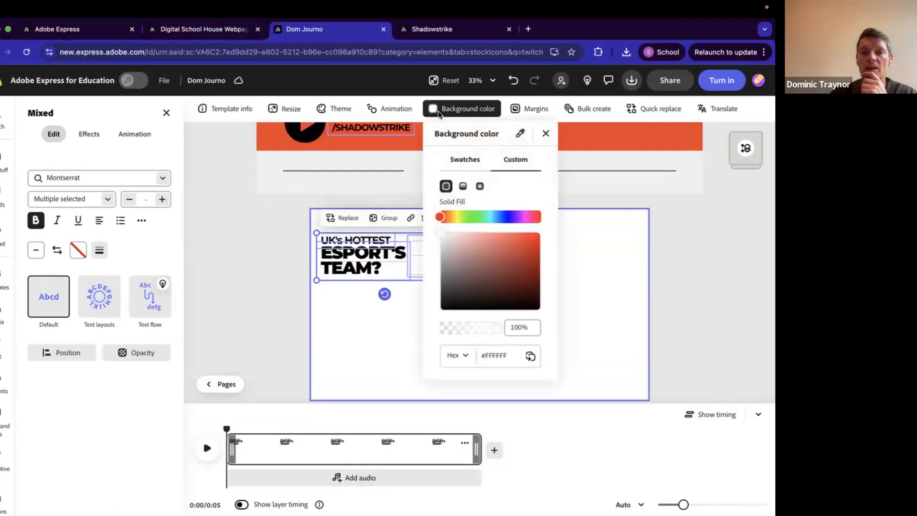
{"action": "left_click", "coordinate": [520, 135]}
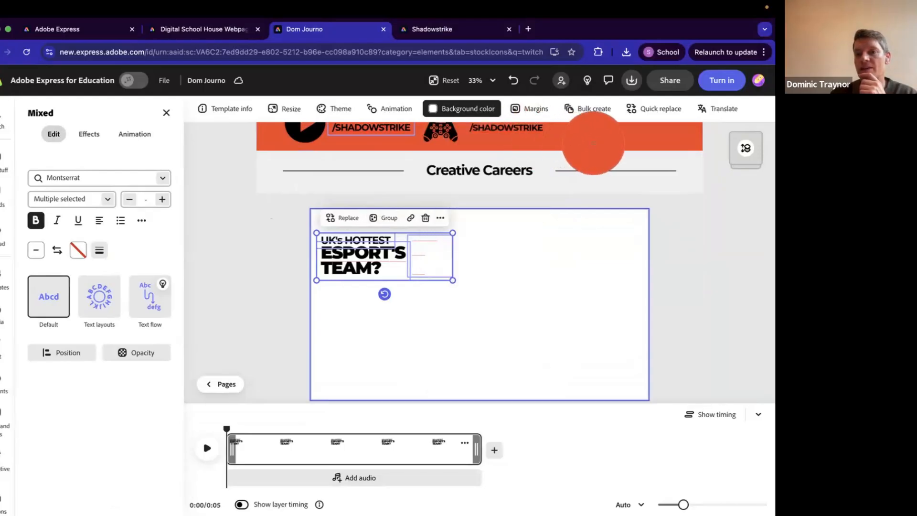
{"action": "left_click", "coordinate": [601, 140]}
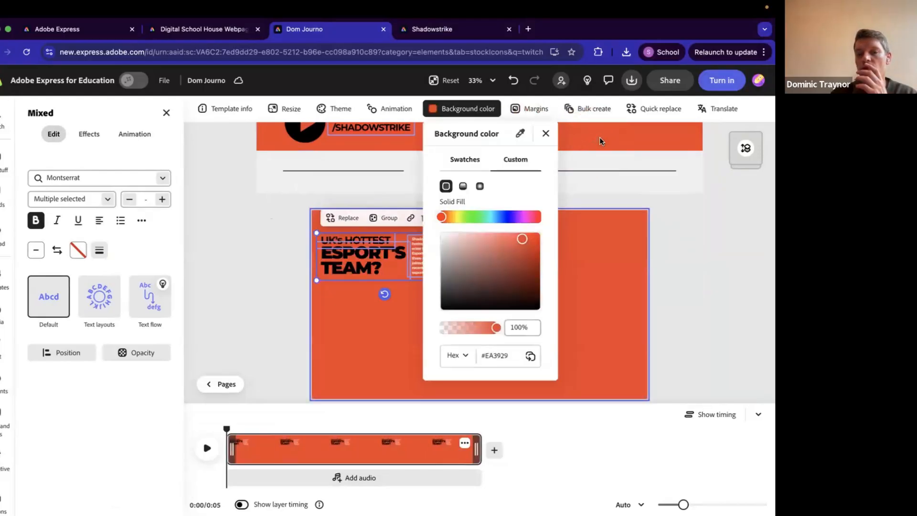
{"action": "left_click", "coordinate": [253, 283]}
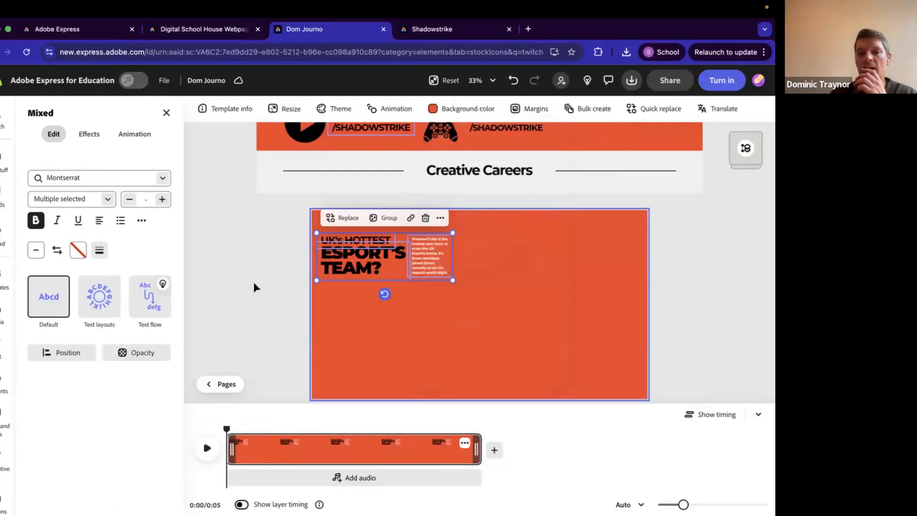
Enlarge the pasted headline and paragraph together to span the video page and centre them vertically
{"action": "left_click_drag", "start_coordinate": [454, 278], "coordinate": [628, 368]}
{"action": "left_click_drag", "start_coordinate": [472, 291], "coordinate": [474, 304]}
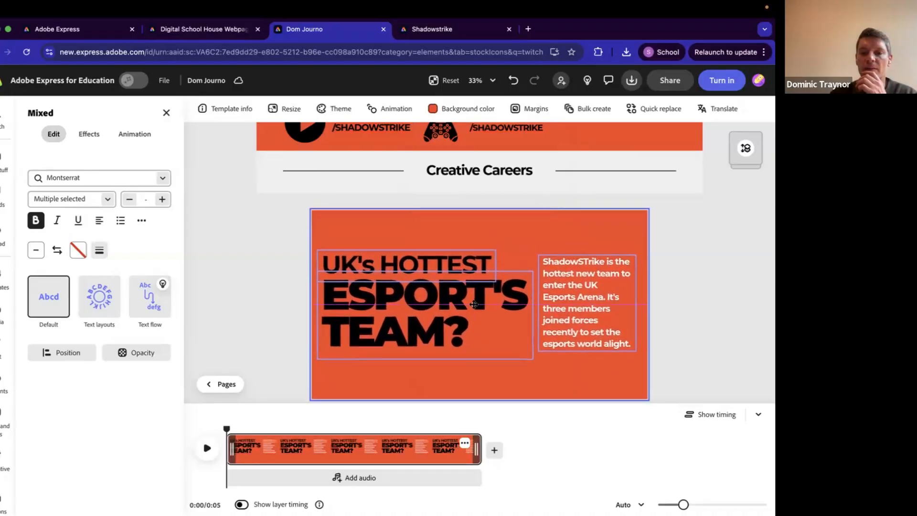
{"action": "left_click", "coordinate": [233, 291]}
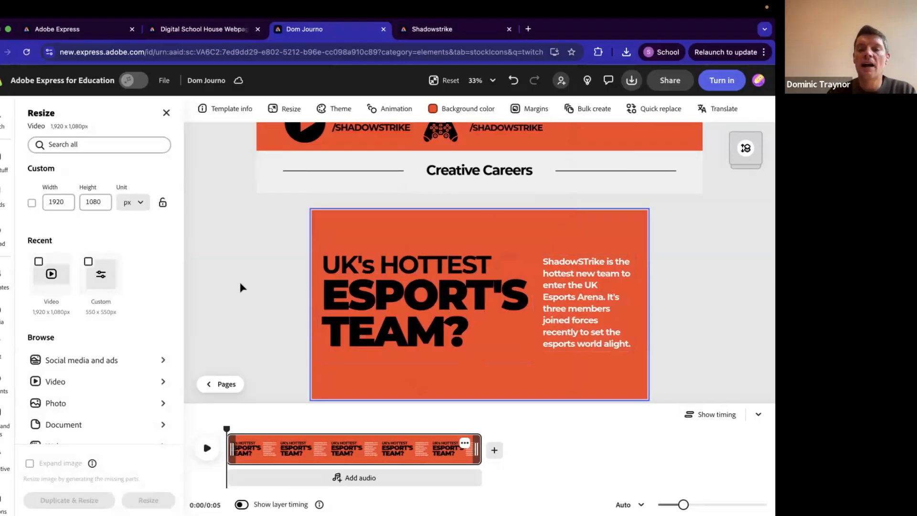
Record a voiceover for the video page using the MacBook Pro Microphone (Built-in) with speech enhancement on
{"action": "left_click", "coordinate": [568, 288]}
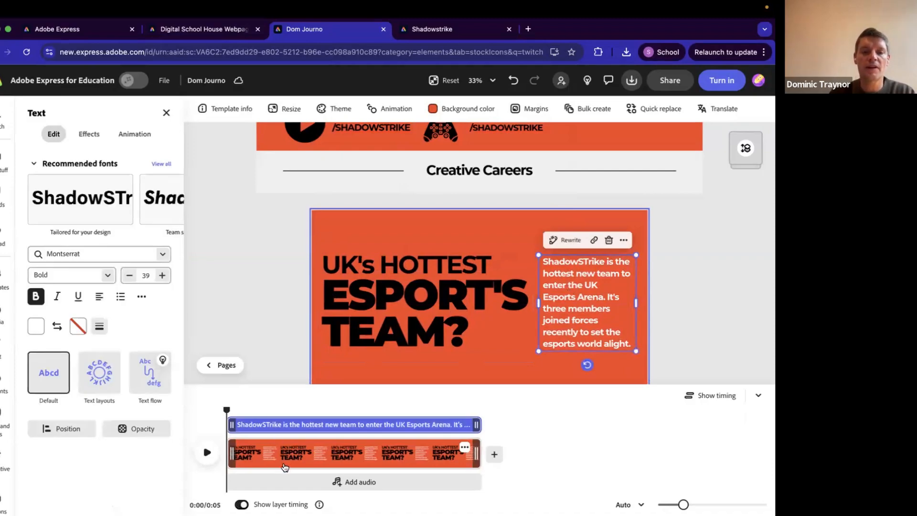
{"action": "left_click", "coordinate": [288, 484]}
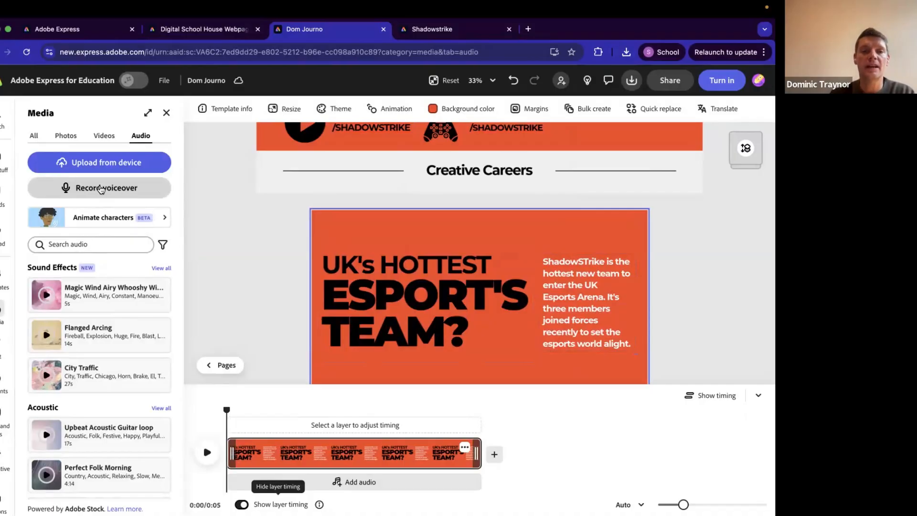
{"action": "left_click", "coordinate": [101, 189]}
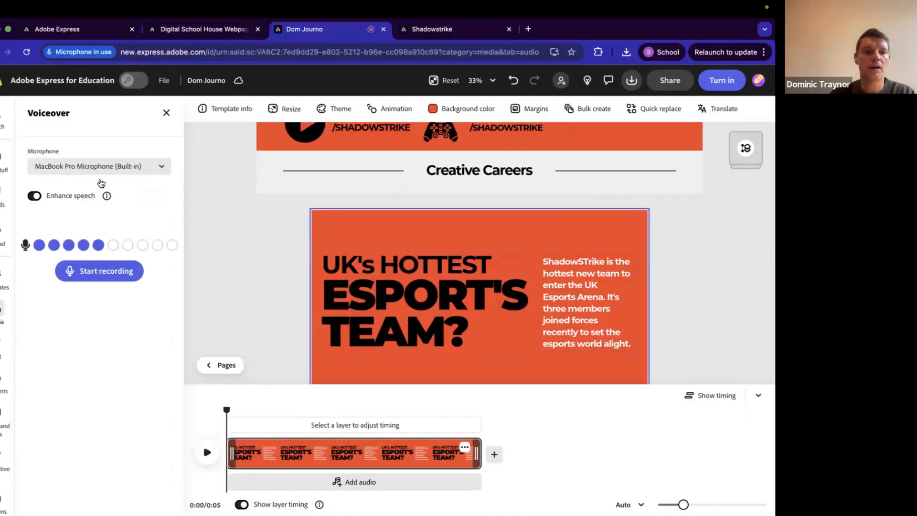
{"action": "left_click", "coordinate": [98, 165]}
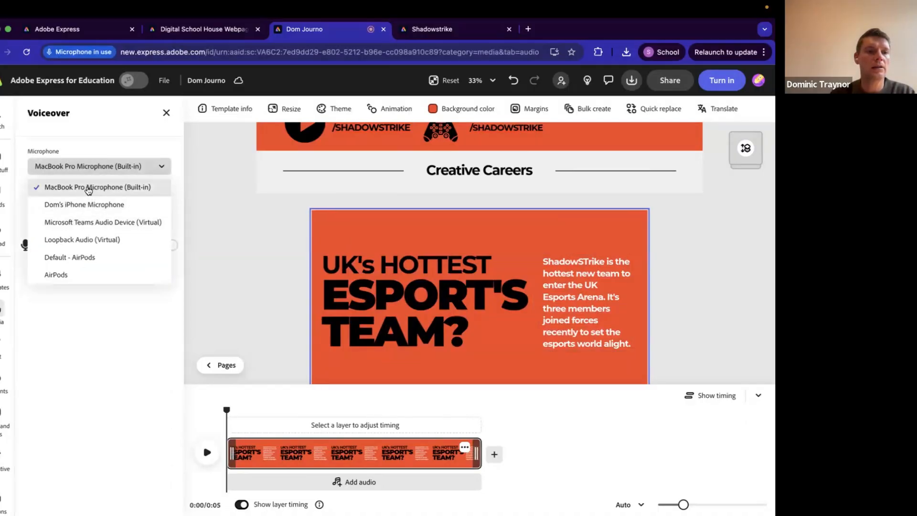
{"action": "left_click", "coordinate": [88, 187]}
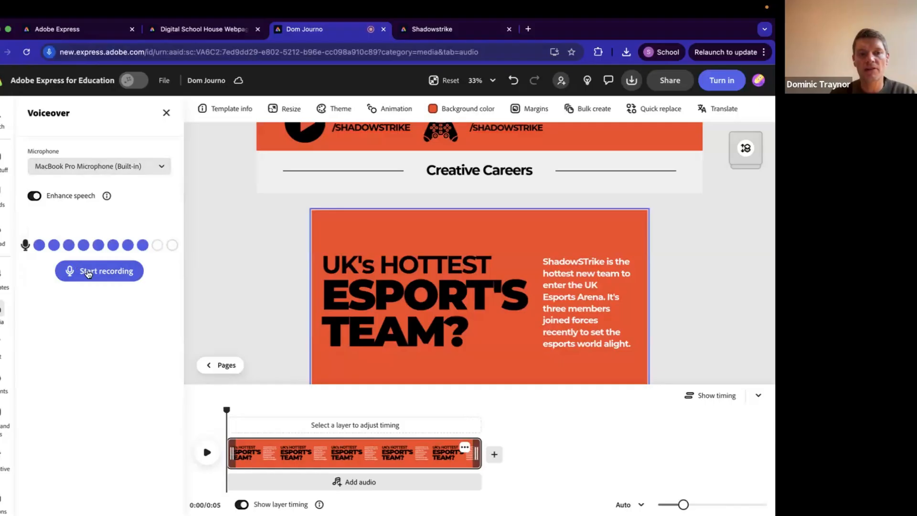
{"action": "left_click", "coordinate": [88, 271]}
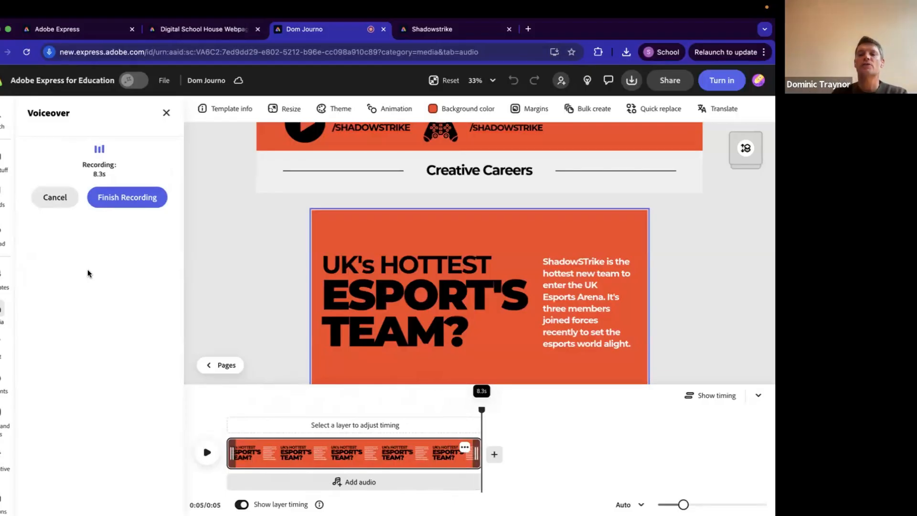
{"action": "left_click", "coordinate": [113, 202]}
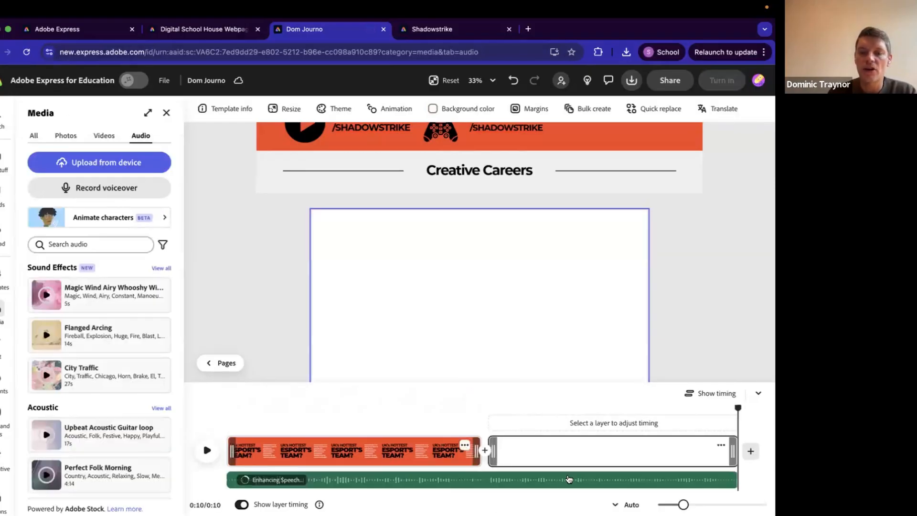
Lengthen the orange headline scene to about 10 seconds, covering the whole voiceover, and delete its intro paragraph
{"action": "left_click_drag", "start_coordinate": [486, 455], "coordinate": [507, 453]}
{"action": "left_click", "coordinate": [616, 456]}
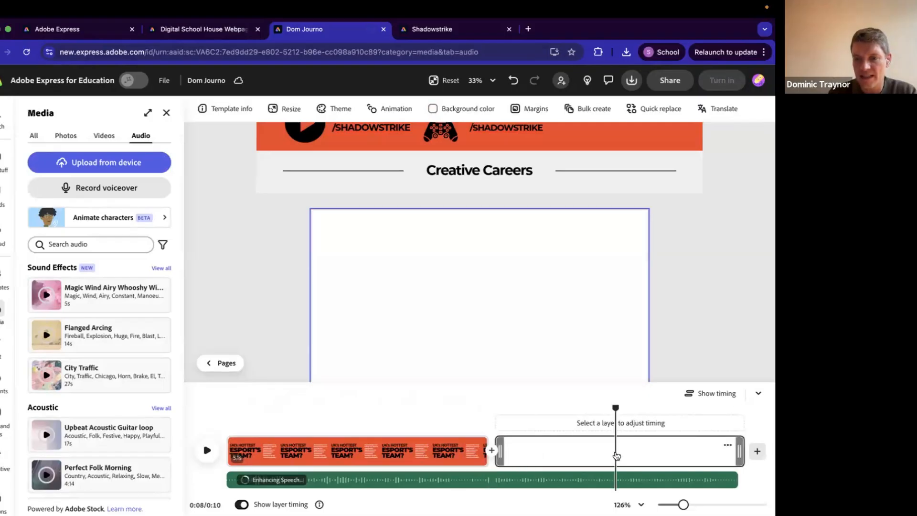
{"action": "left_click", "coordinate": [453, 454]}
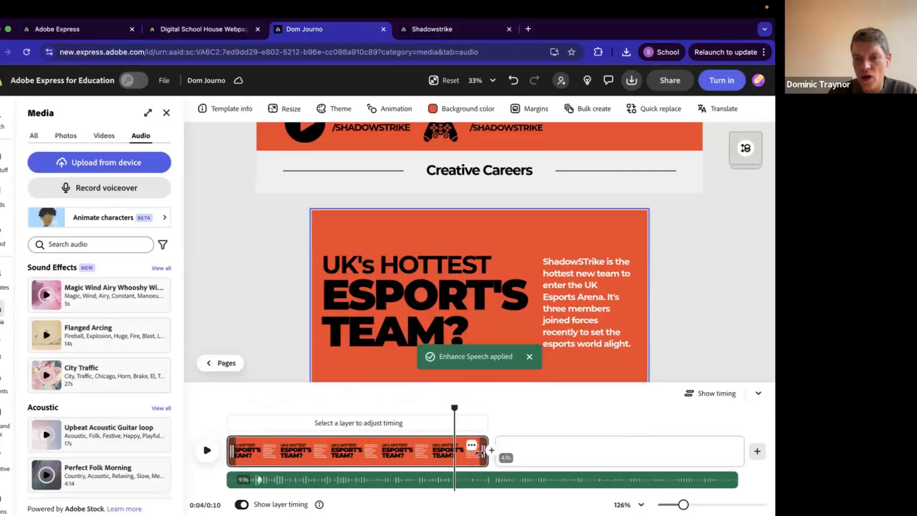
{"action": "left_click_drag", "start_coordinate": [493, 452], "coordinate": [625, 470]}
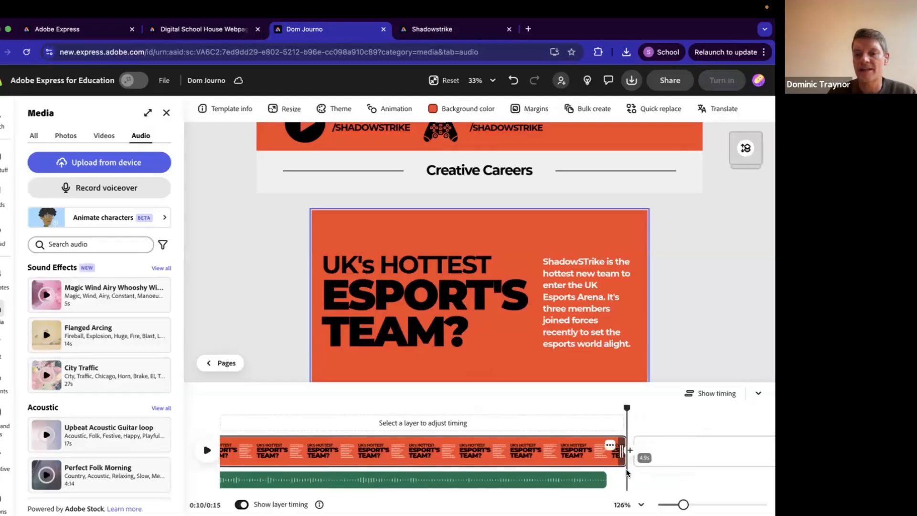
{"action": "left_click", "coordinate": [580, 290]}
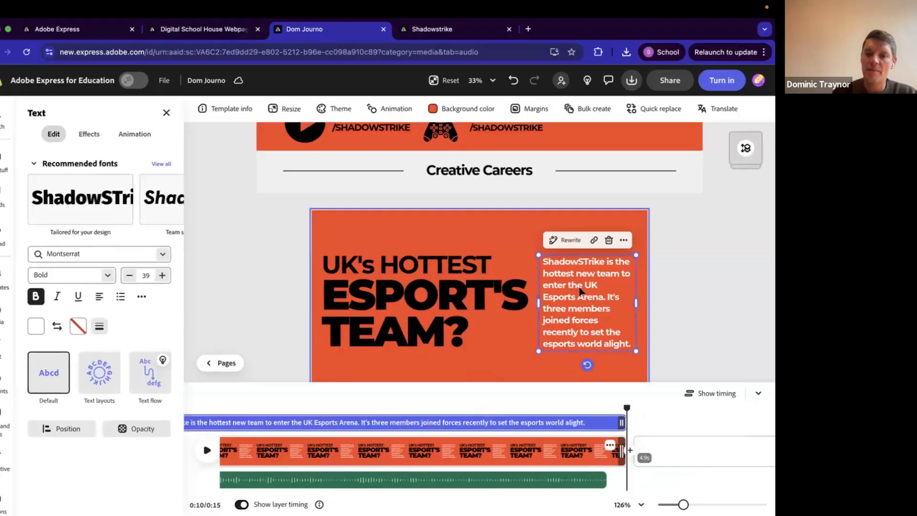
{"action": "key", "text": "Delete"}
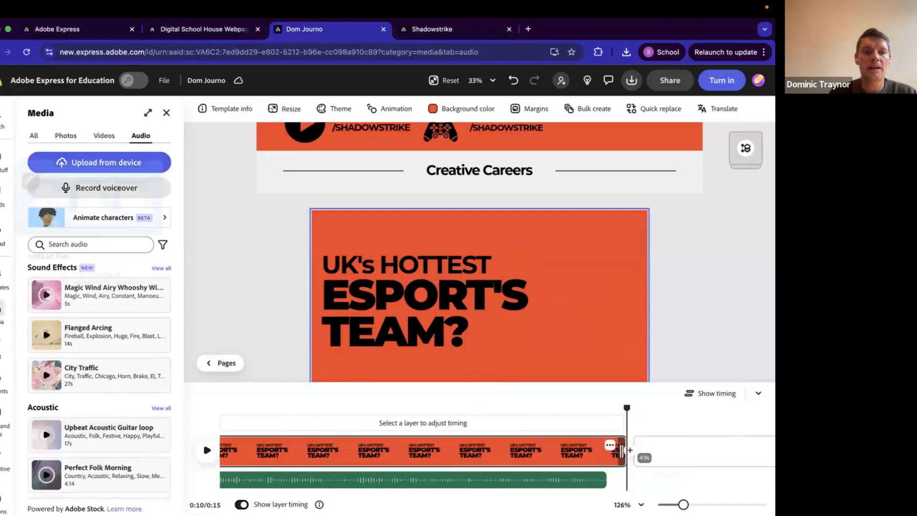
Search the stock videos for "esports" and add the 8-second clip of gaming screens as a layer on the canvas
{"action": "left_click", "coordinate": [104, 135]}
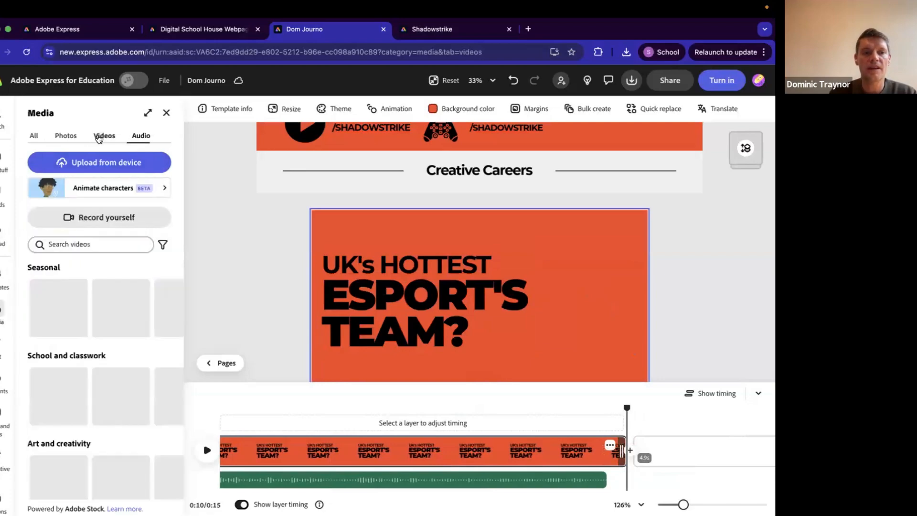
{"action": "left_click", "coordinate": [90, 244]}
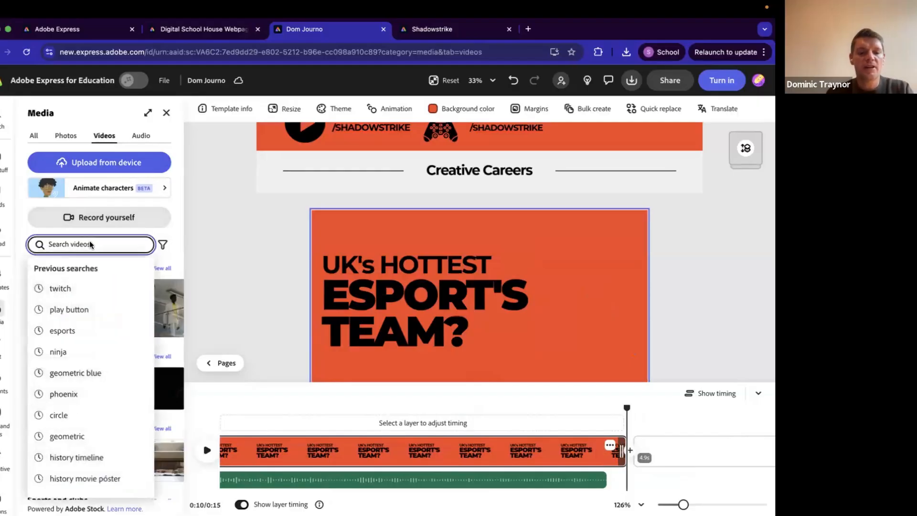
{"action": "type", "text": "esports"}
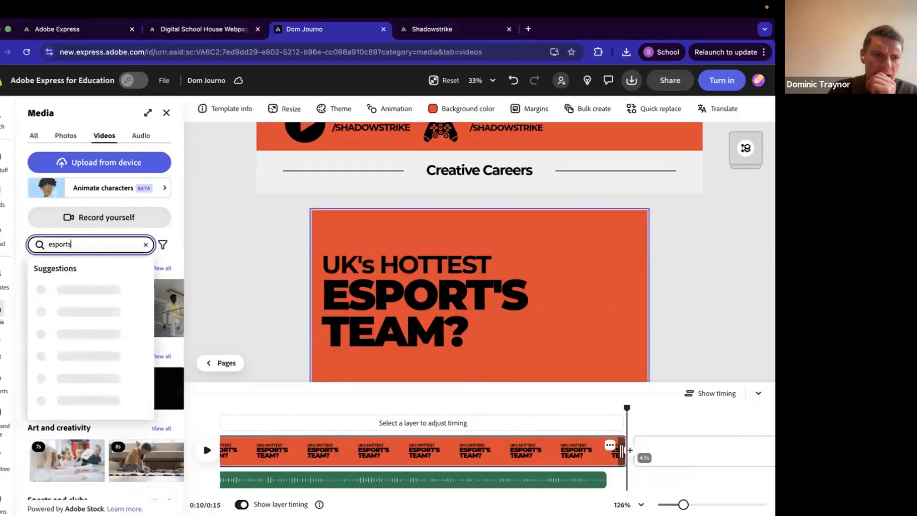
{"action": "key", "text": "Return"}
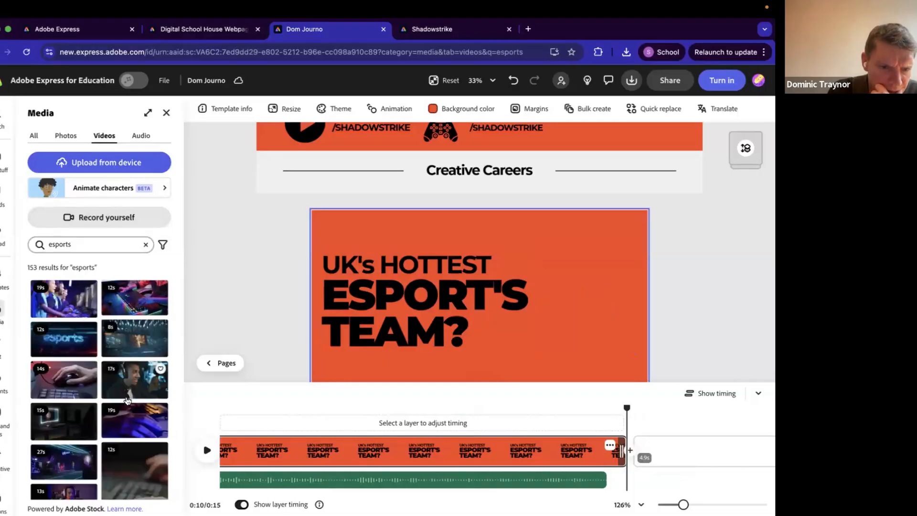
{"action": "left_click", "coordinate": [128, 344]}
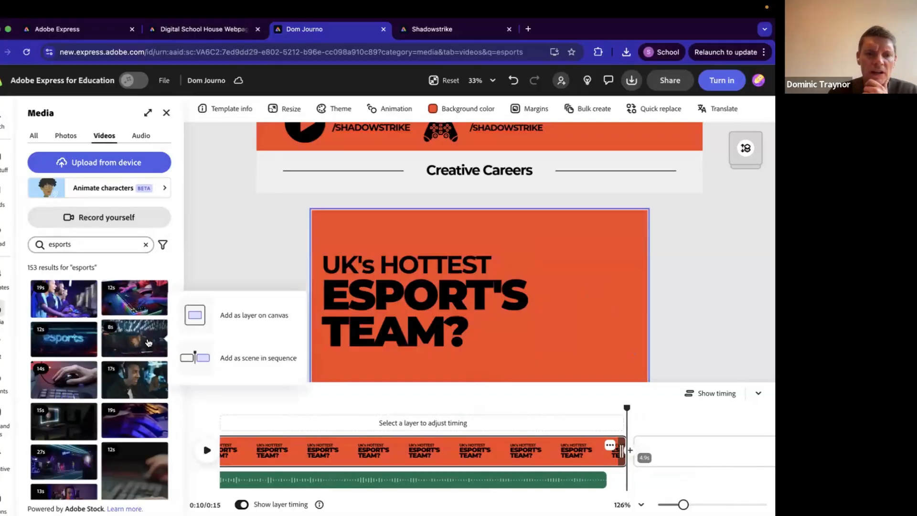
{"action": "left_click", "coordinate": [193, 325]}
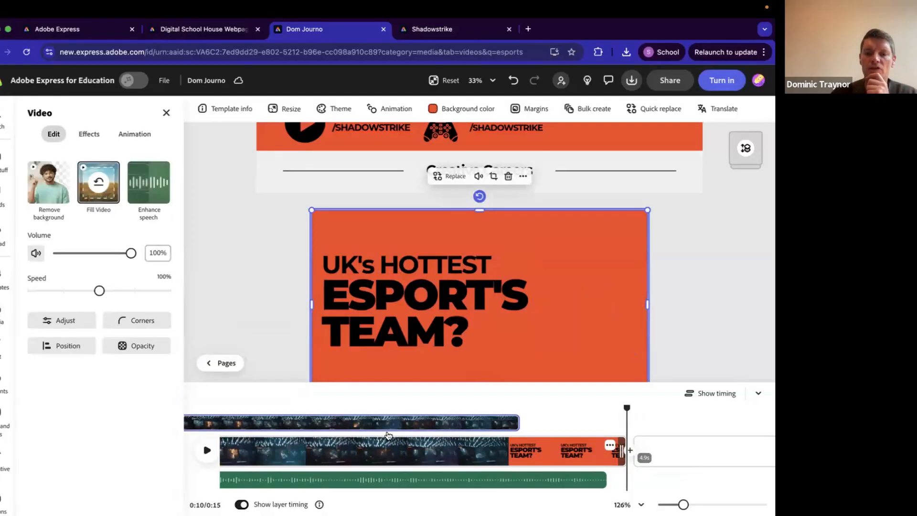
Try starting the esports clip about 2 seconds into the scene, and return it to the scene's beginning
{"action": "left_click_drag", "start_coordinate": [388, 435], "coordinate": [531, 423]}
{"action": "scroll", "coordinate": [424, 449], "scroll_direction": "left", "scroll_amount": 3}
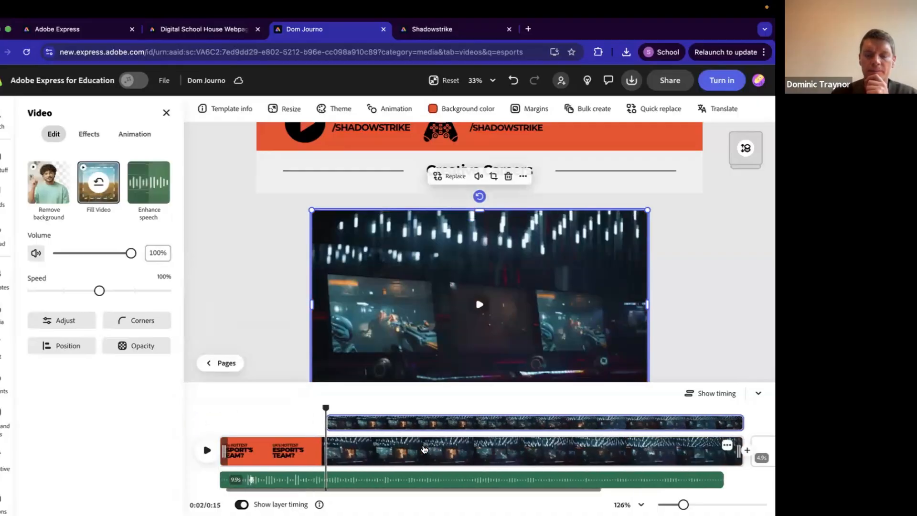
{"action": "scroll", "coordinate": [431, 415], "scroll_direction": "left", "scroll_amount": 1}
{"action": "left_click_drag", "start_coordinate": [424, 422], "coordinate": [394, 422]}
{"action": "scroll", "coordinate": [441, 419], "scroll_direction": "left", "scroll_amount": 3}
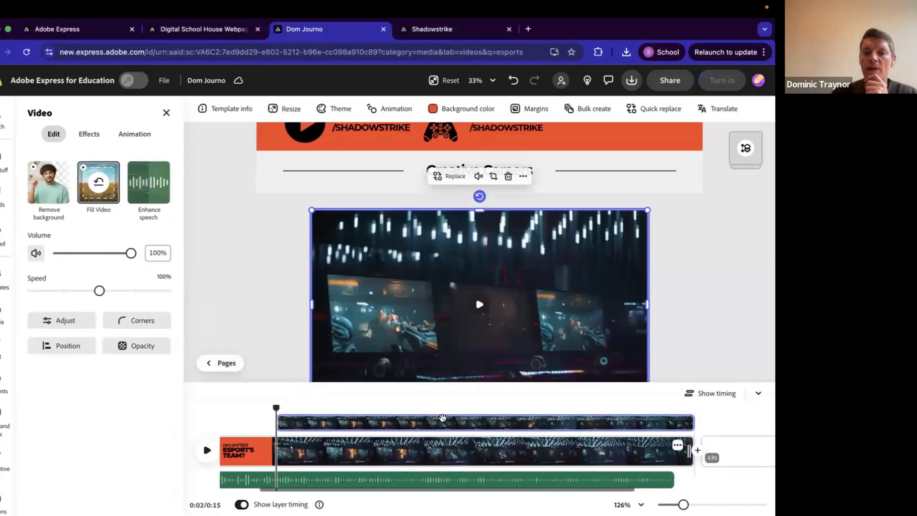
{"action": "left_click_drag", "start_coordinate": [334, 408], "coordinate": [311, 406]}
{"action": "left_click_drag", "start_coordinate": [413, 422], "coordinate": [311, 420]}
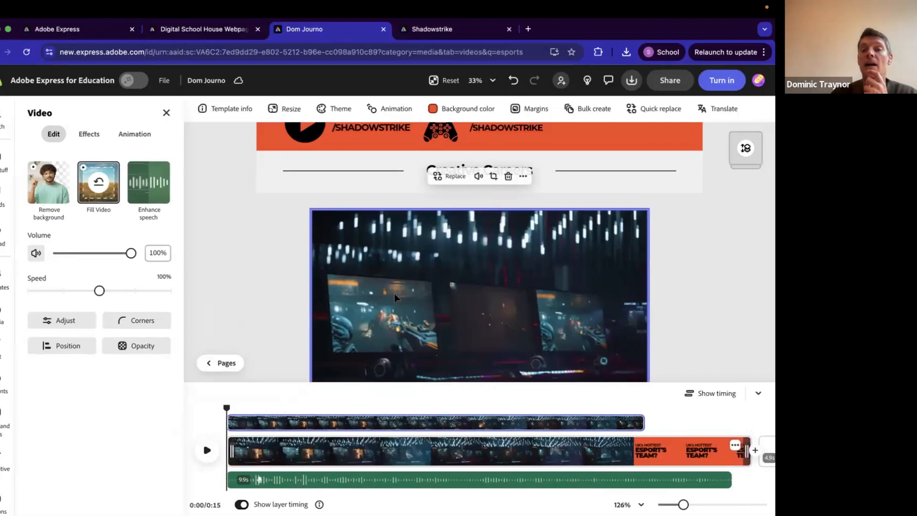
Move the esports clip sideways so it covers only the right half of the orange scene, beside the headline
{"action": "left_click_drag", "start_coordinate": [468, 296], "coordinate": [607, 291]}
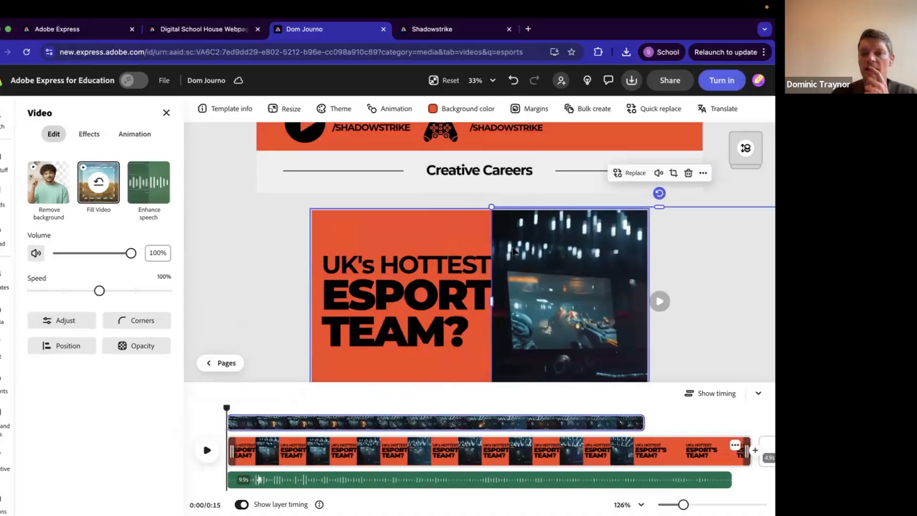
{"action": "scroll", "coordinate": [529, 282], "scroll_direction": "down", "scroll_amount": 3}
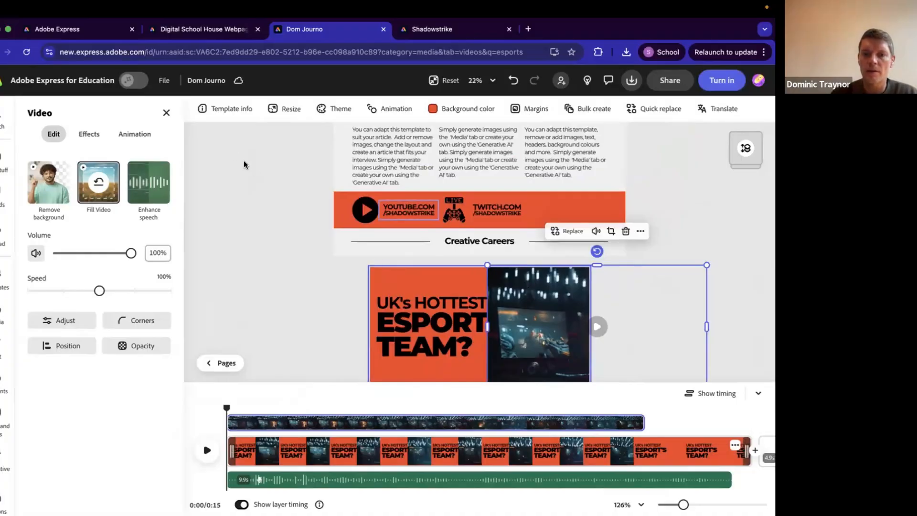
{"action": "left_click", "coordinate": [740, 339]}
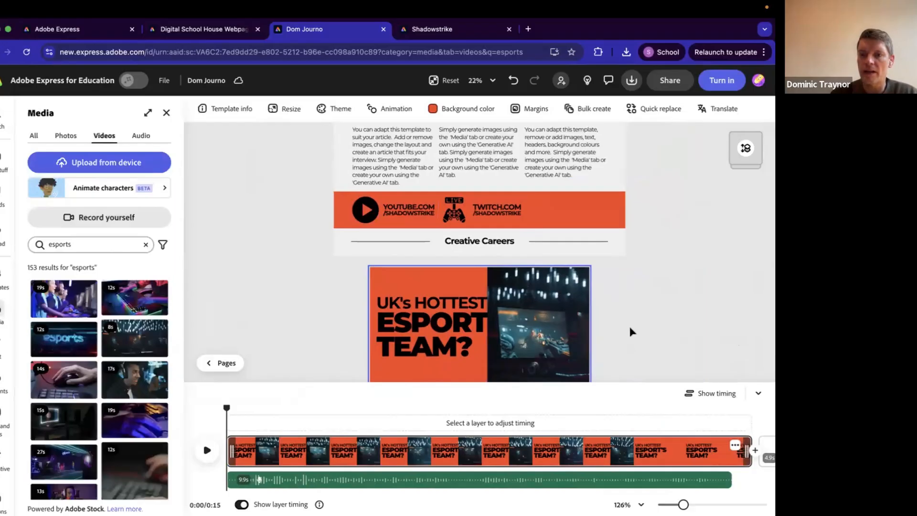
{"action": "scroll", "coordinate": [631, 331], "scroll_direction": "up", "scroll_amount": 3}
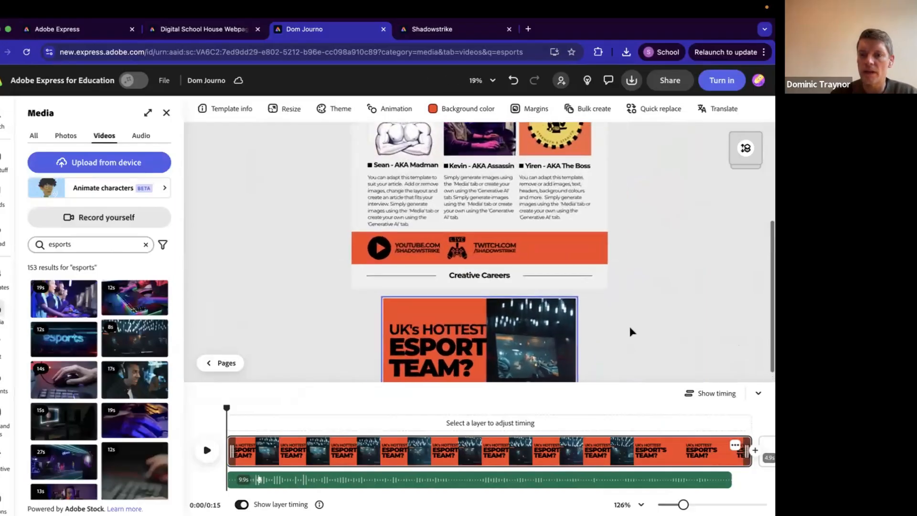
Tilt the esports clip slightly clockwise and enlarge and reposition it to fill the scene's right side with a slanted left edge
{"action": "left_click", "coordinate": [758, 396]}
{"action": "left_click", "coordinate": [549, 359]}
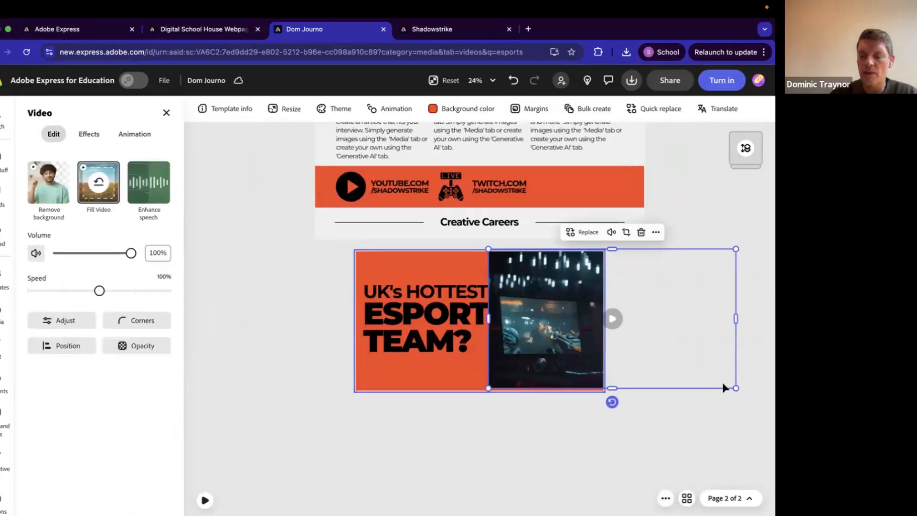
{"action": "left_click_drag", "start_coordinate": [613, 402], "coordinate": [595, 400]}
{"action": "left_click_drag", "start_coordinate": [573, 352], "coordinate": [574, 377]}
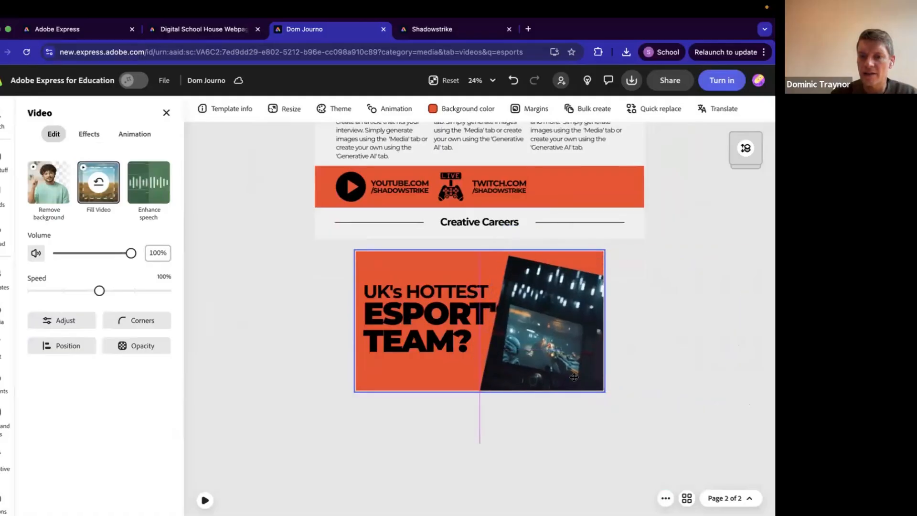
{"action": "left_click_drag", "start_coordinate": [758, 325], "coordinate": [773, 251]}
{"action": "left_click_drag", "start_coordinate": [511, 237], "coordinate": [500, 226]}
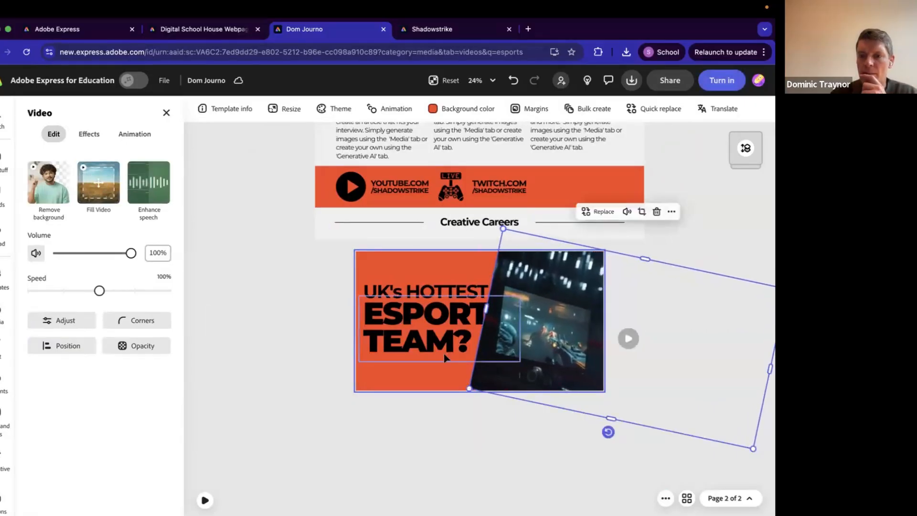
Bring the "ESPORT'S TEAM?" text in front of the clip and give it a white outline
{"action": "left_click", "coordinate": [434, 320]}
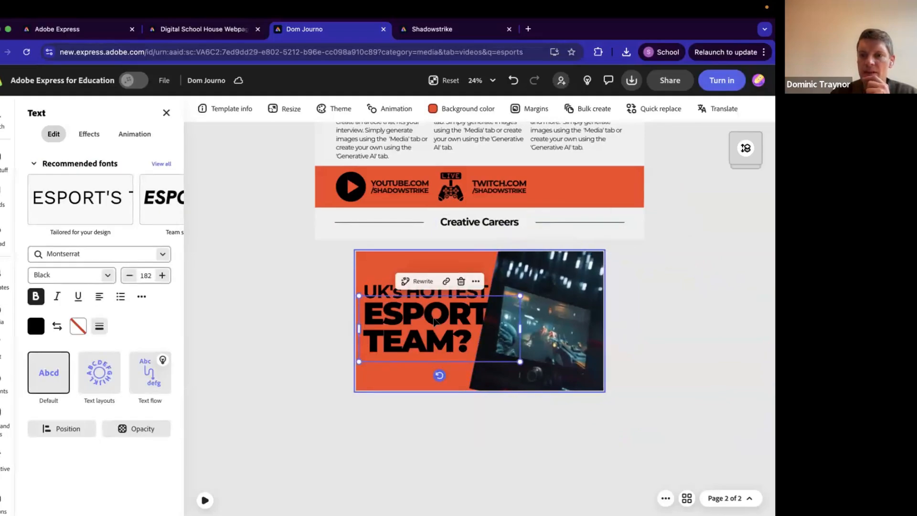
{"action": "left_click", "coordinate": [476, 282]}
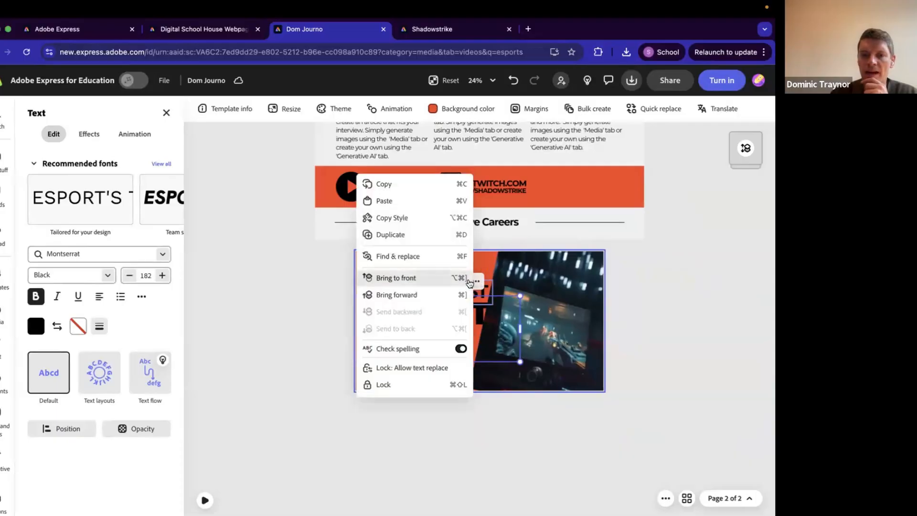
{"action": "left_click", "coordinate": [409, 277]}
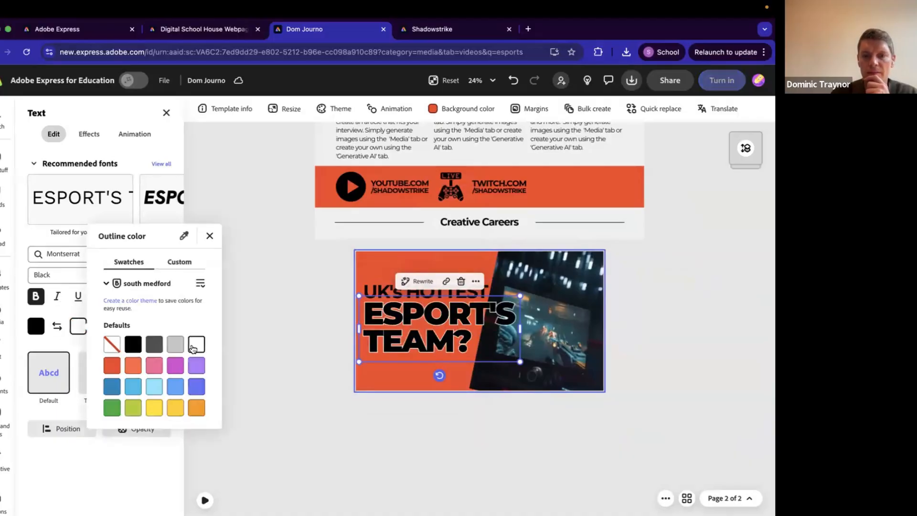
{"action": "left_click", "coordinate": [293, 346]}
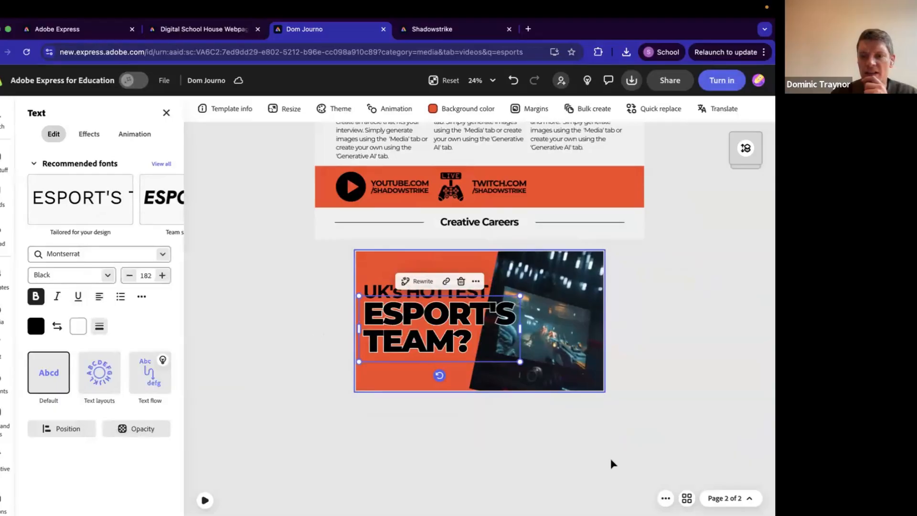
Play the video page to check the clip and headline, and reopen the page's scene timeline
{"action": "left_click", "coordinate": [204, 500]}
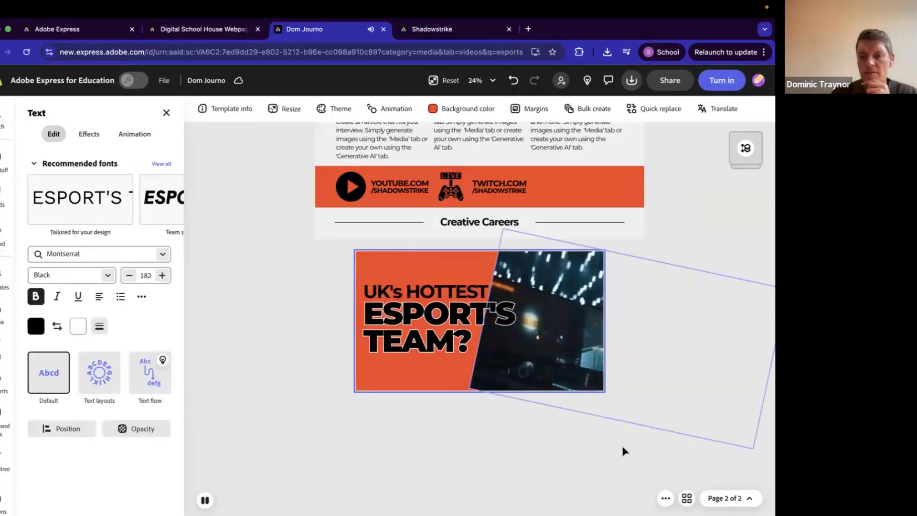
{"action": "left_click", "coordinate": [750, 498]}
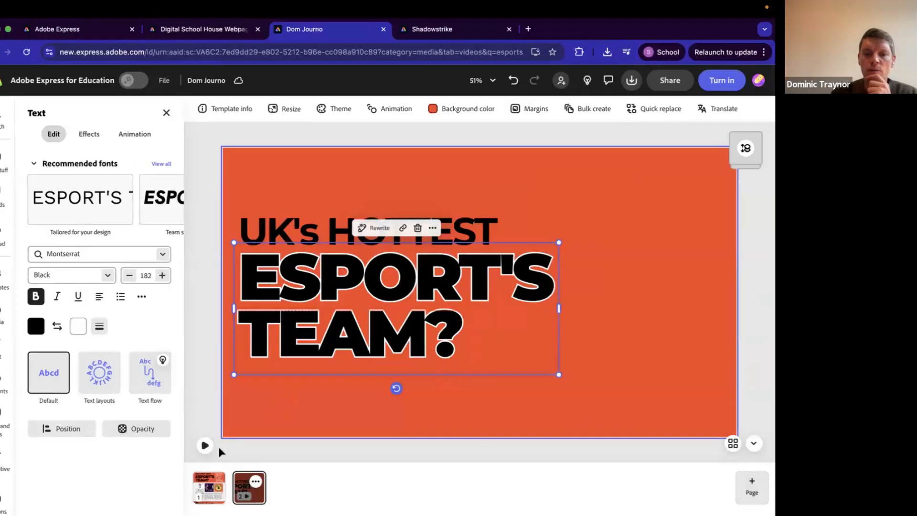
{"action": "left_click", "coordinate": [732, 443]}
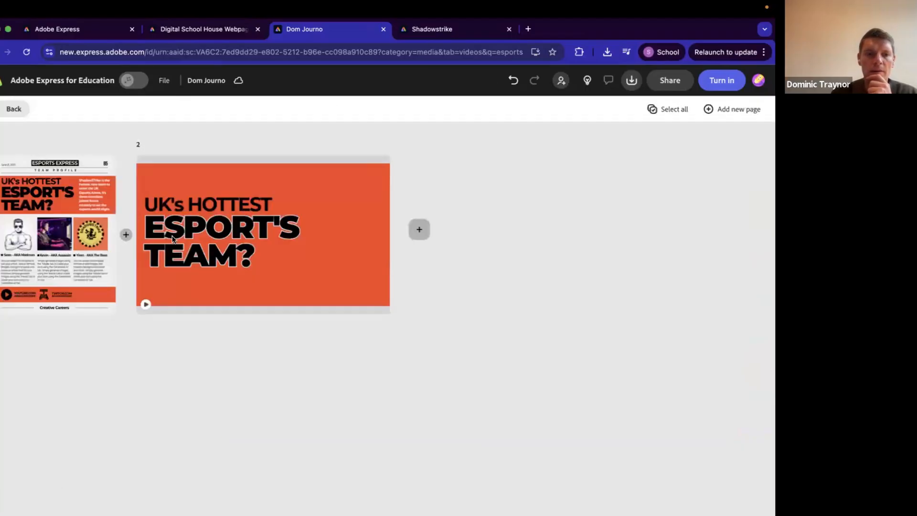
{"action": "double_click", "coordinate": [227, 265]}
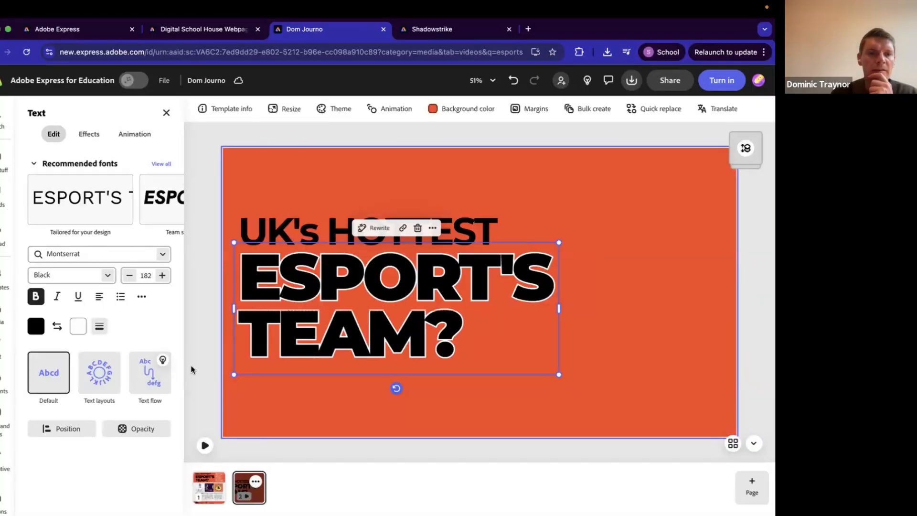
{"action": "left_click", "coordinate": [166, 112]}
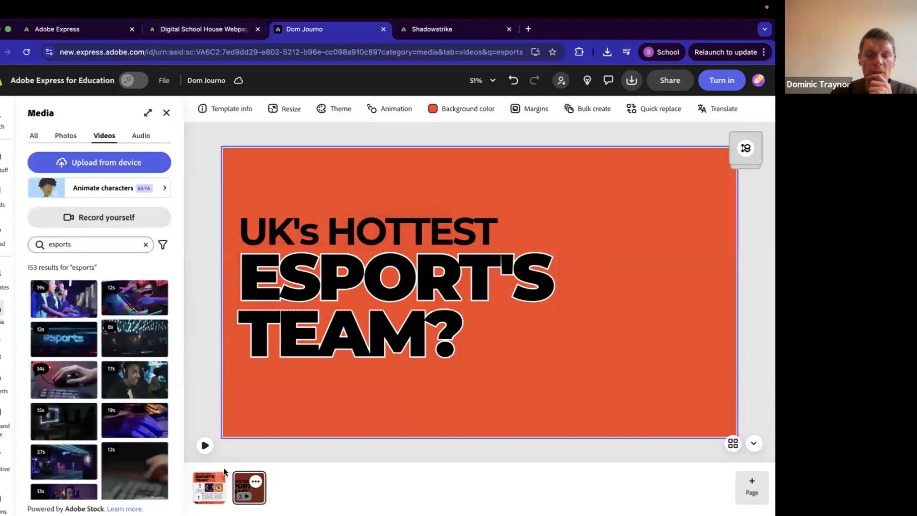
{"action": "left_click", "coordinate": [255, 482]}
{"action": "left_click", "coordinate": [256, 457]}
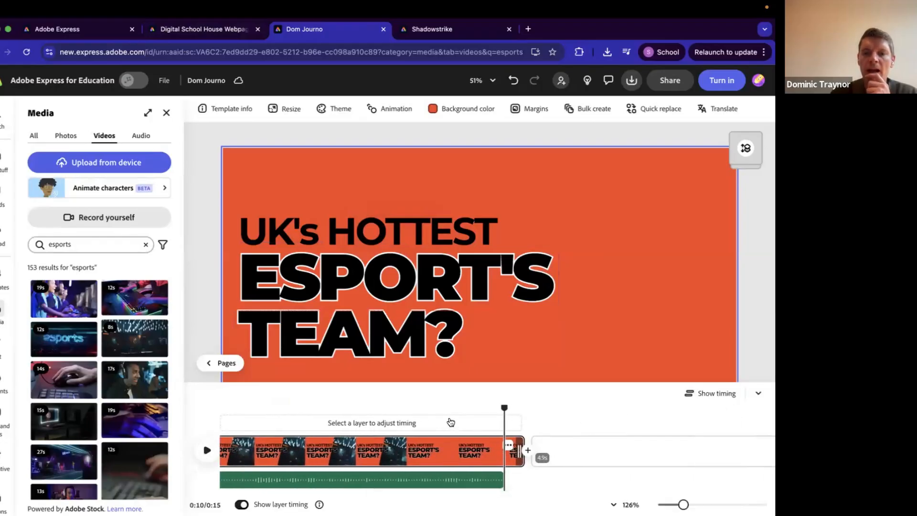
Slow the esports clip to 50% speed so it lasts through the whole headline scene
{"action": "scroll", "coordinate": [331, 461], "scroll_direction": "left", "scroll_amount": 5}
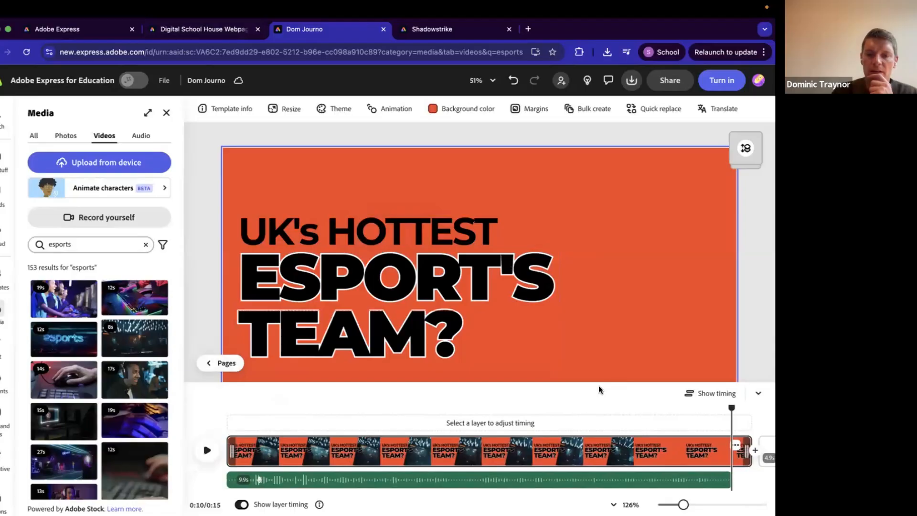
{"action": "left_click", "coordinate": [449, 450]}
{"action": "scroll", "coordinate": [447, 451], "scroll_direction": "right", "scroll_amount": 5}
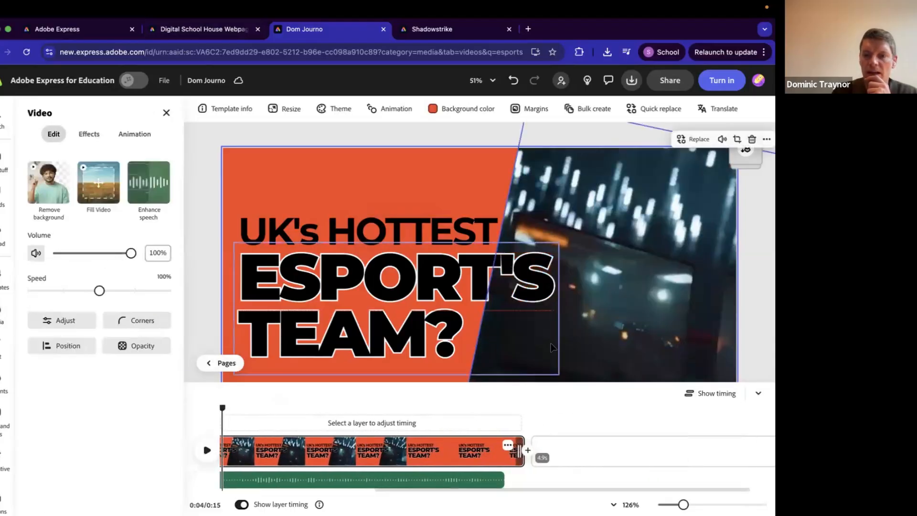
{"action": "left_click", "coordinate": [552, 335]}
{"action": "left_click", "coordinate": [608, 341]}
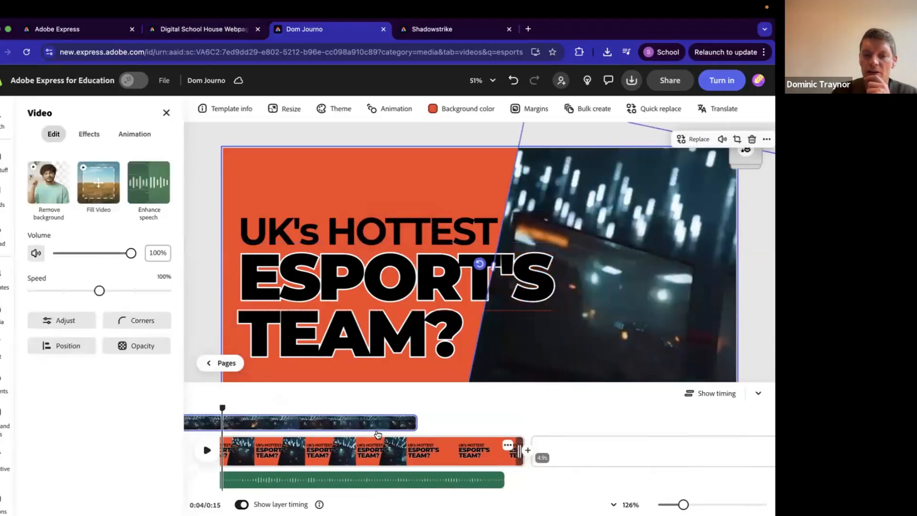
{"action": "left_click", "coordinate": [414, 425]}
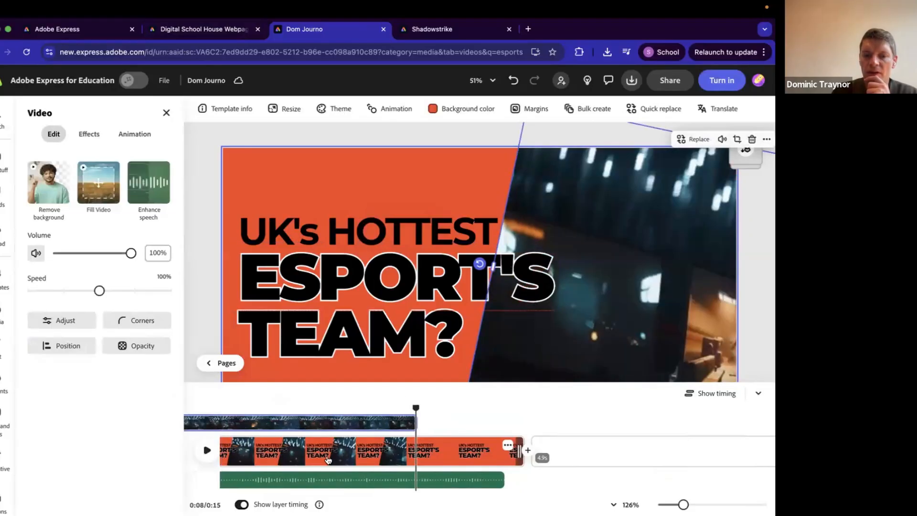
{"action": "scroll", "coordinate": [335, 462], "scroll_direction": "left", "scroll_amount": 5}
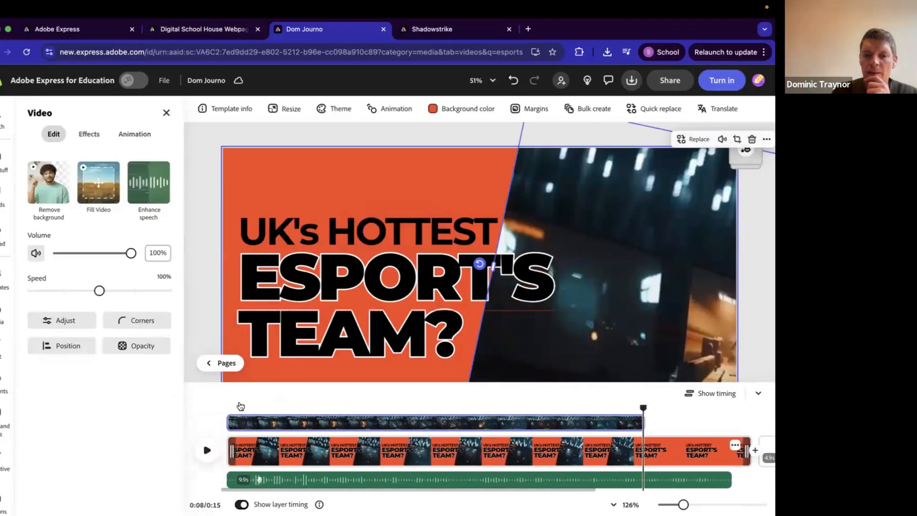
{"action": "left_click", "coordinate": [75, 290]}
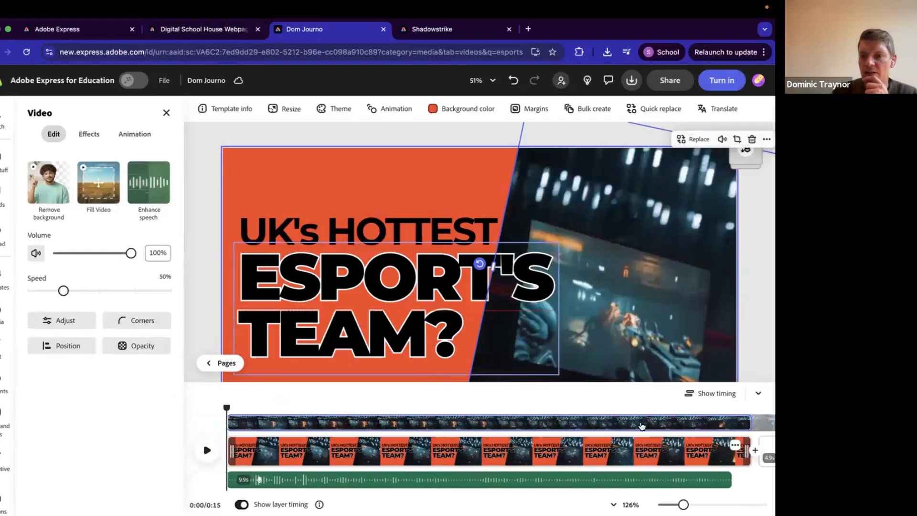
Try shifting the tilted esports clip further left over the headline, and move it back clear of "UK's HOTTEST"
{"action": "scroll", "coordinate": [555, 329], "scroll_direction": "down", "scroll_amount": 3}
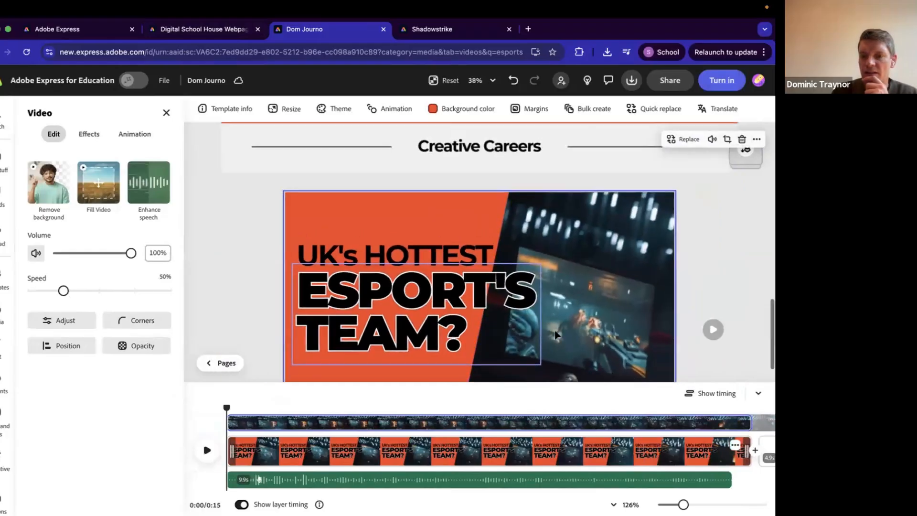
{"action": "scroll", "coordinate": [555, 333], "scroll_direction": "down", "scroll_amount": 1}
{"action": "left_click_drag", "start_coordinate": [462, 366], "coordinate": [452, 381]}
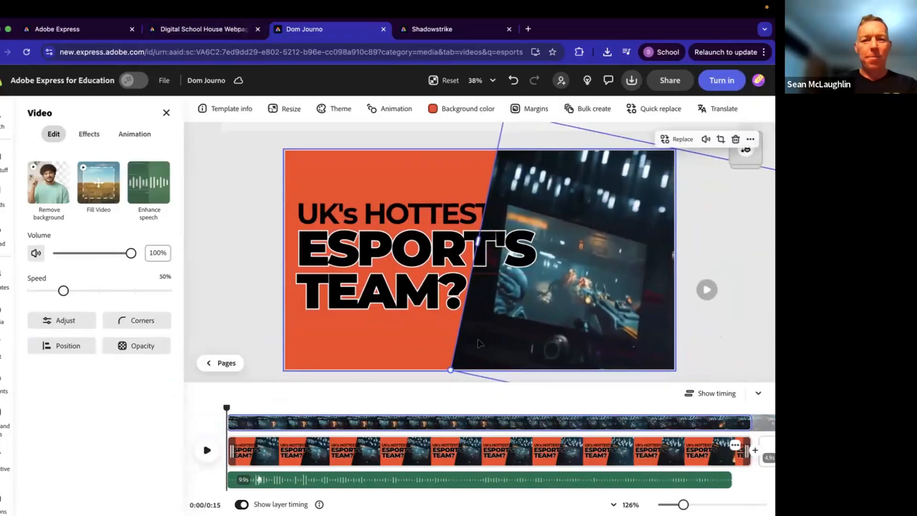
{"action": "left_click_drag", "start_coordinate": [480, 343], "coordinate": [498, 346]}
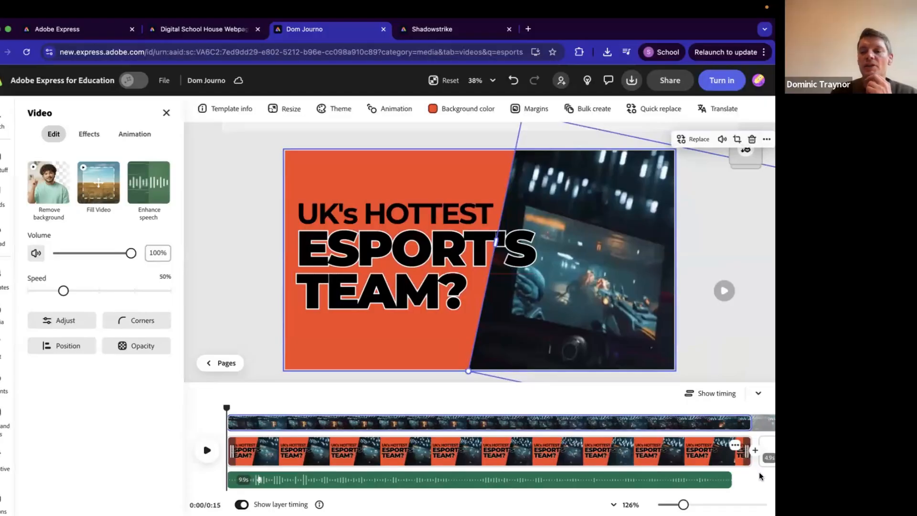
In the blank second scene, search the stock videos for "esports player" and add the 17-second clip of a headset-wearing player as a layer
{"action": "scroll", "coordinate": [574, 458], "scroll_direction": "right", "scroll_amount": 5}
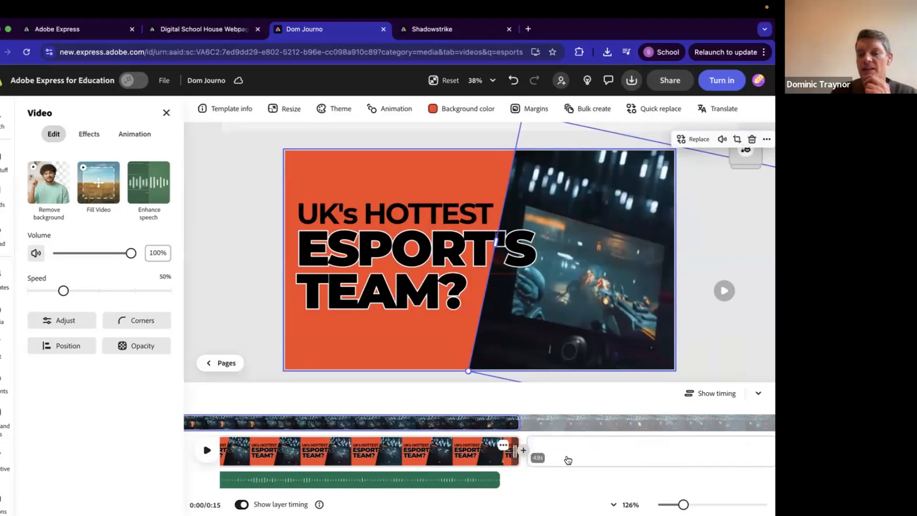
{"action": "scroll", "coordinate": [621, 456], "scroll_direction": "right", "scroll_amount": 2}
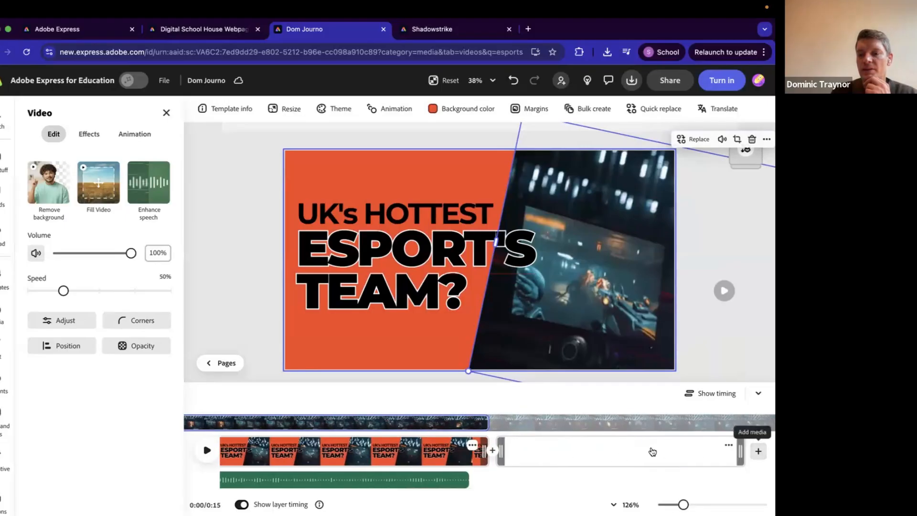
{"action": "left_click", "coordinate": [620, 452]}
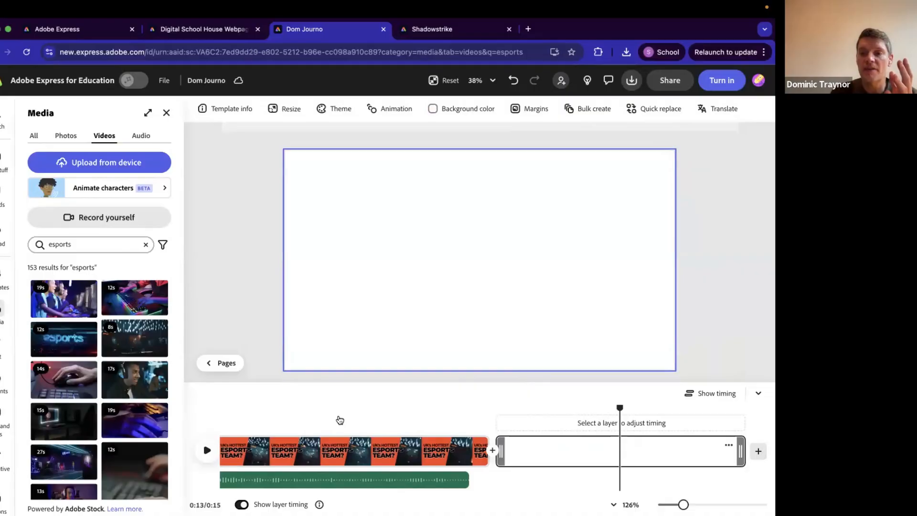
{"action": "left_click", "coordinate": [82, 245]}
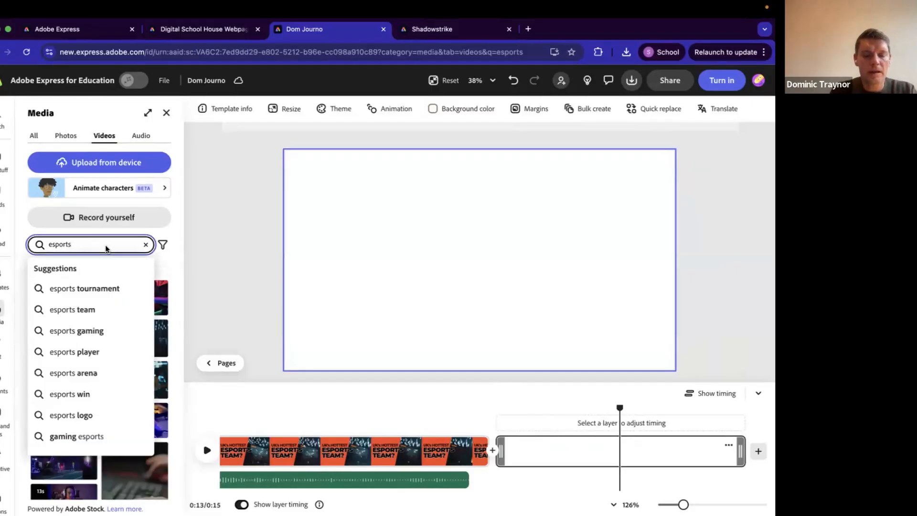
{"action": "left_click", "coordinate": [88, 350]}
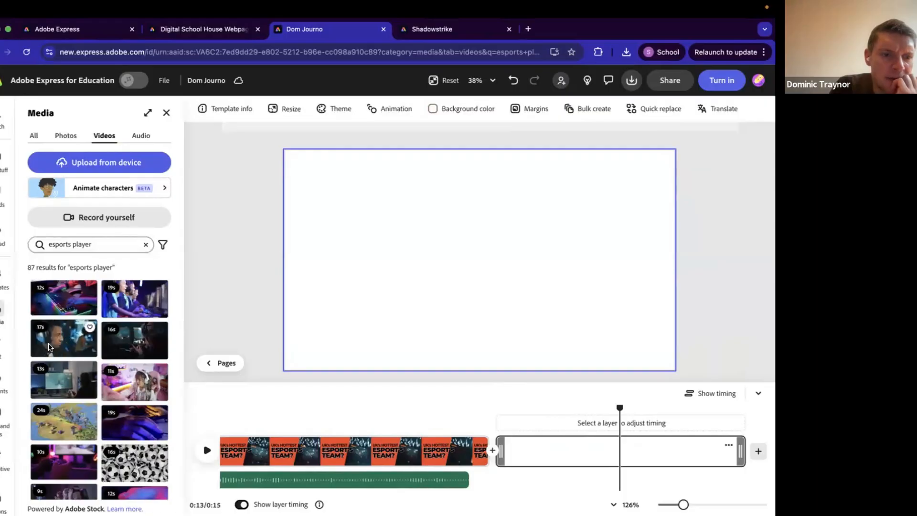
{"action": "left_click", "coordinate": [49, 345]}
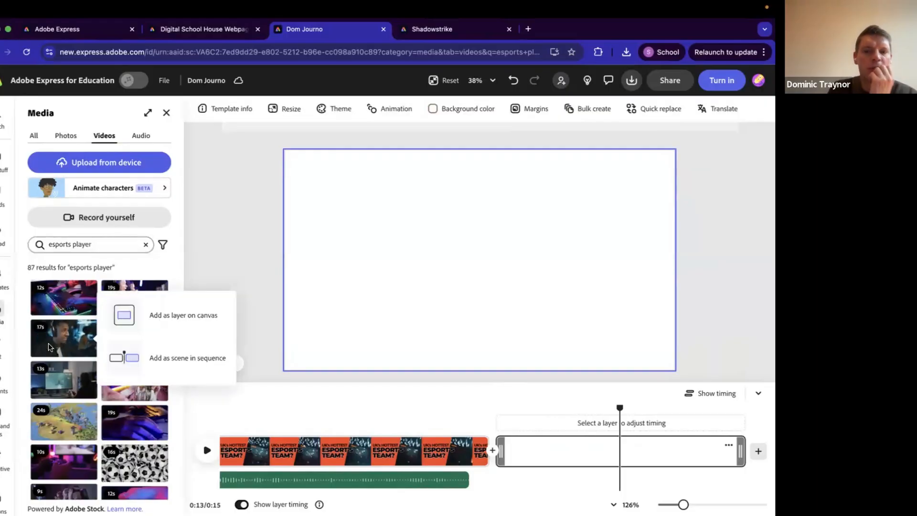
{"action": "left_click", "coordinate": [168, 308]}
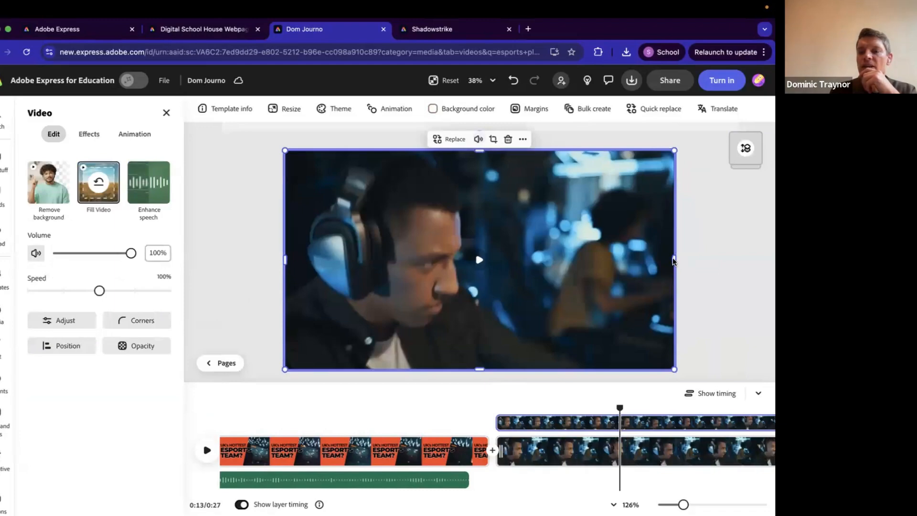
At the start of the headset-player scene, add a text with the player's first name followed by "AKA The MadMan"
{"action": "left_click_drag", "start_coordinate": [621, 409], "coordinate": [717, 403]}
{"action": "left_click", "coordinate": [627, 401]}
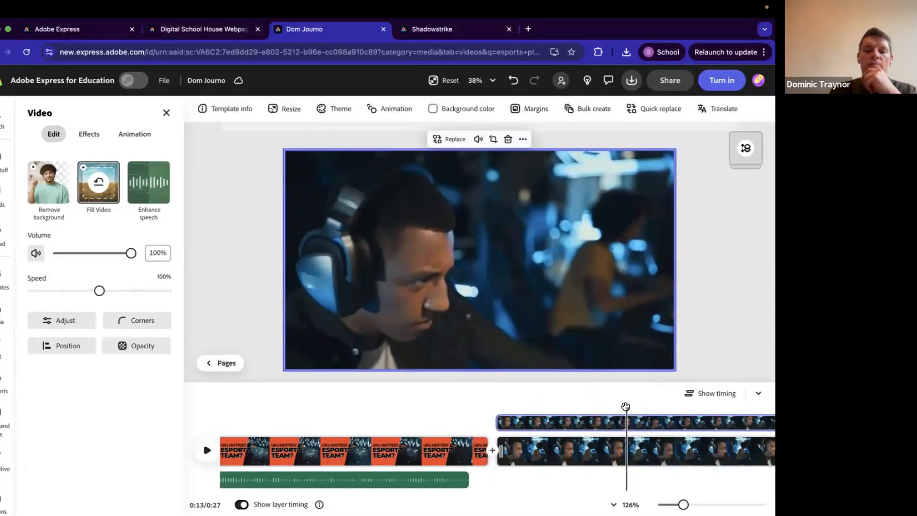
{"action": "left_click_drag", "start_coordinate": [591, 403], "coordinate": [499, 406]}
{"action": "left_click", "coordinate": [2, 340]}
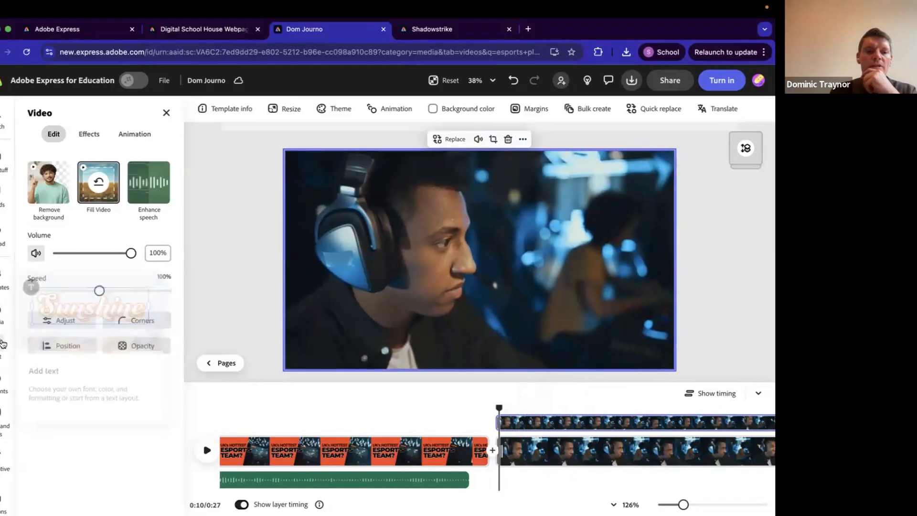
{"action": "left_click", "coordinate": [102, 137]}
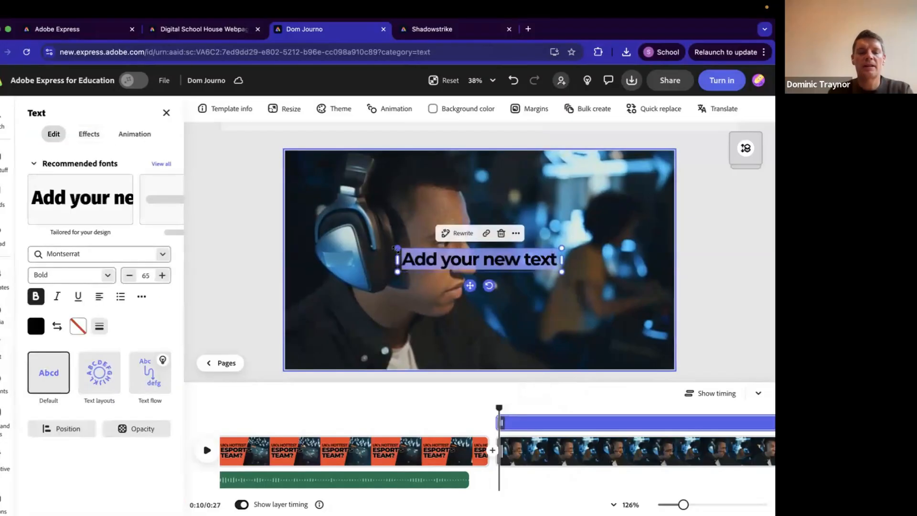
{"action": "type", "text": "SEa"}
{"action": "key", "text": "BackSpace"}
{"action": "key", "text": "BackSpace"}
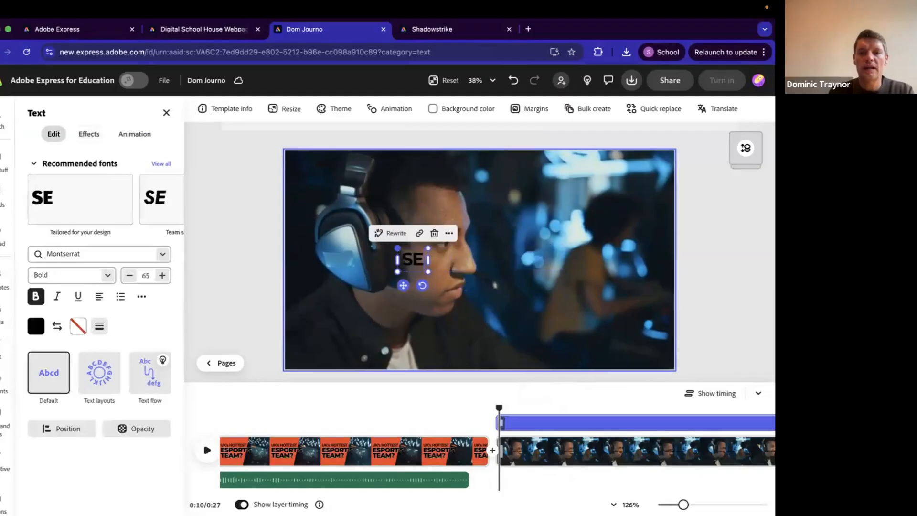
{"action": "type", "text": "ean AKA"}
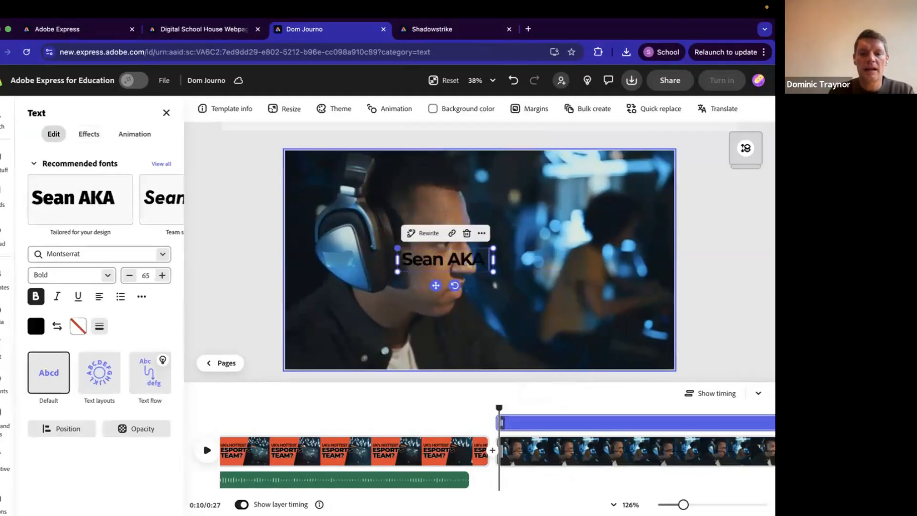
{"action": "type", "text": " The MadMan"}
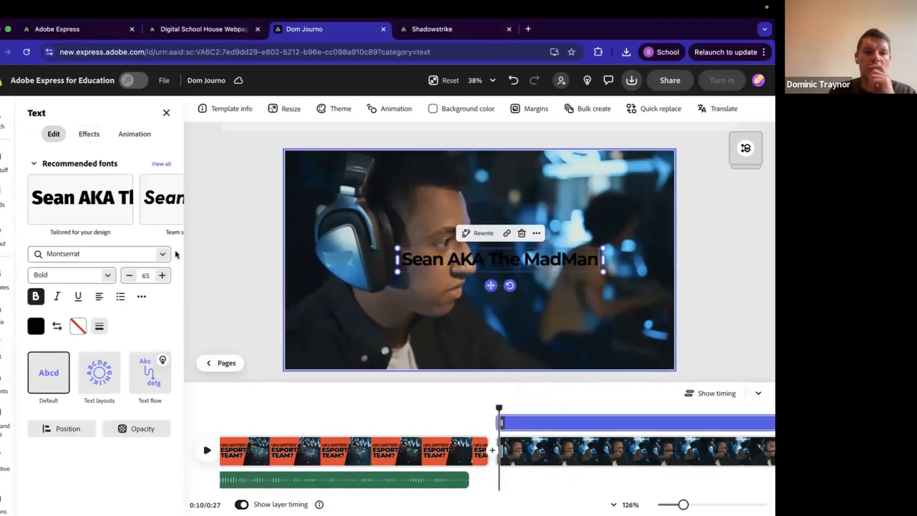
Apply an all-caps text layout to the player title and reshape it into three stacked lines beside the player's face
{"action": "left_click", "coordinate": [99, 372]}
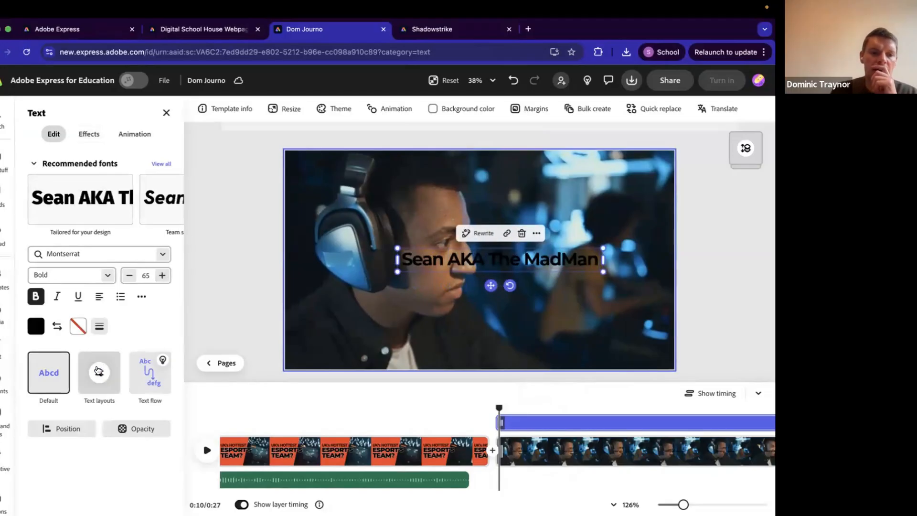
{"action": "left_click", "coordinate": [122, 196]}
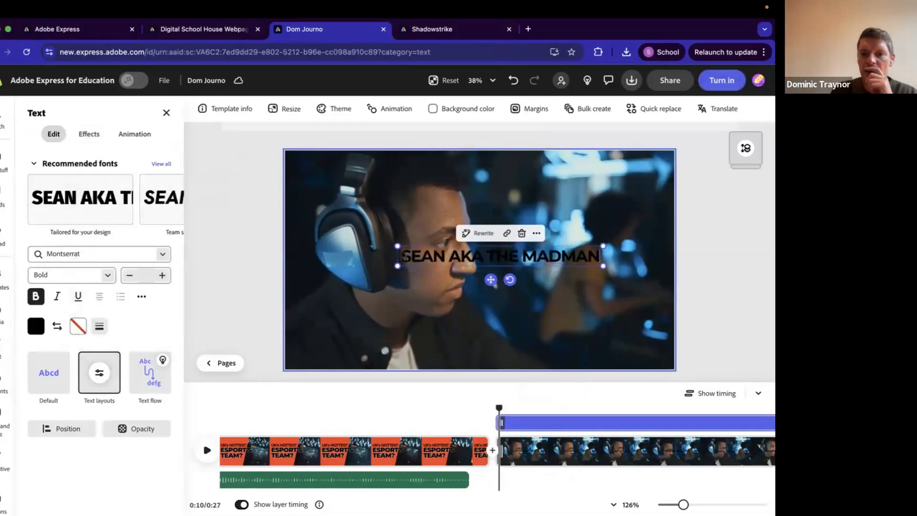
{"action": "left_click_drag", "start_coordinate": [397, 266], "coordinate": [482, 335]}
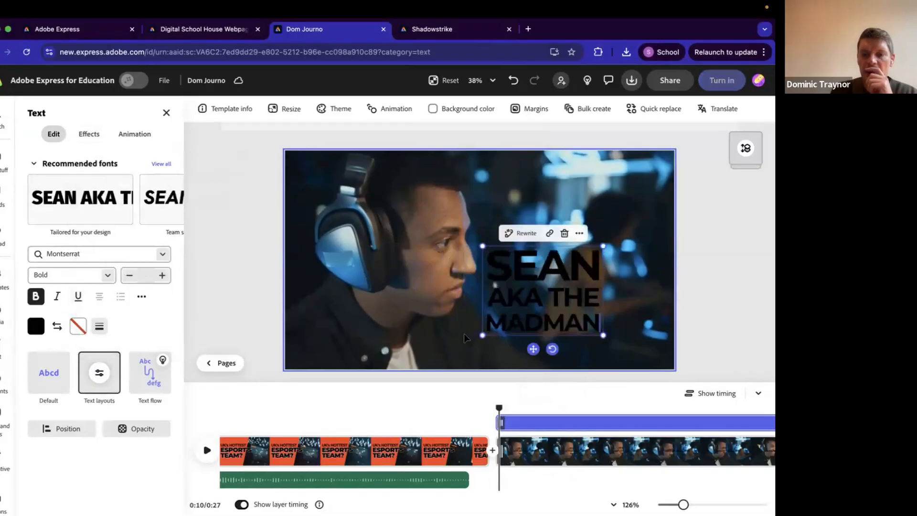
Make the stacked player title white and give it a thicker black outline
{"action": "left_click", "coordinate": [35, 326]}
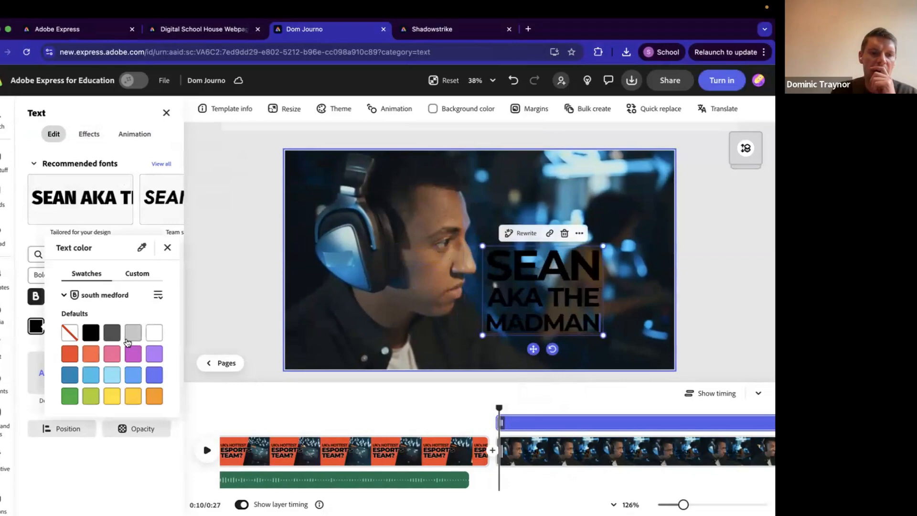
{"action": "left_click", "coordinate": [151, 343]}
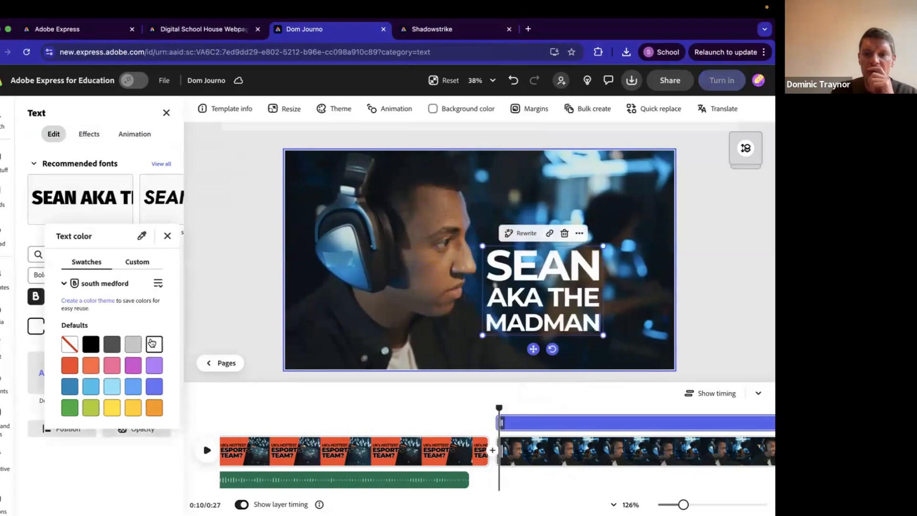
{"action": "left_click", "coordinate": [167, 237]}
{"action": "left_click", "coordinate": [81, 333]}
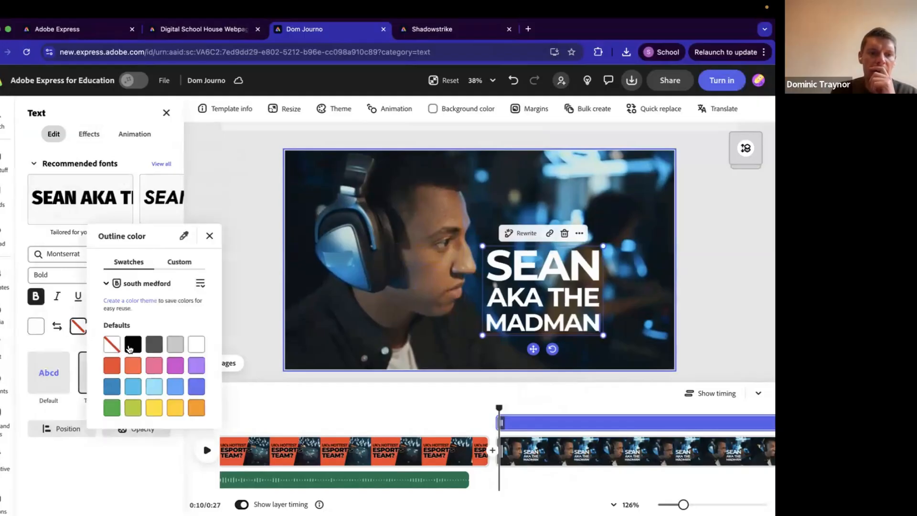
{"action": "left_click", "coordinate": [130, 345]}
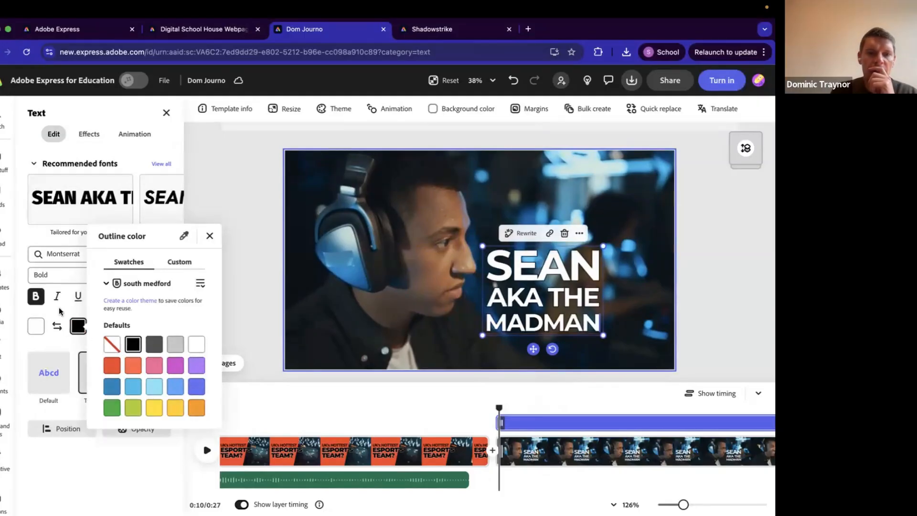
{"action": "left_click", "coordinate": [99, 325]}
{"action": "left_click_drag", "start_coordinate": [53, 376], "coordinate": [81, 376]}
{"action": "left_click", "coordinate": [576, 263]}
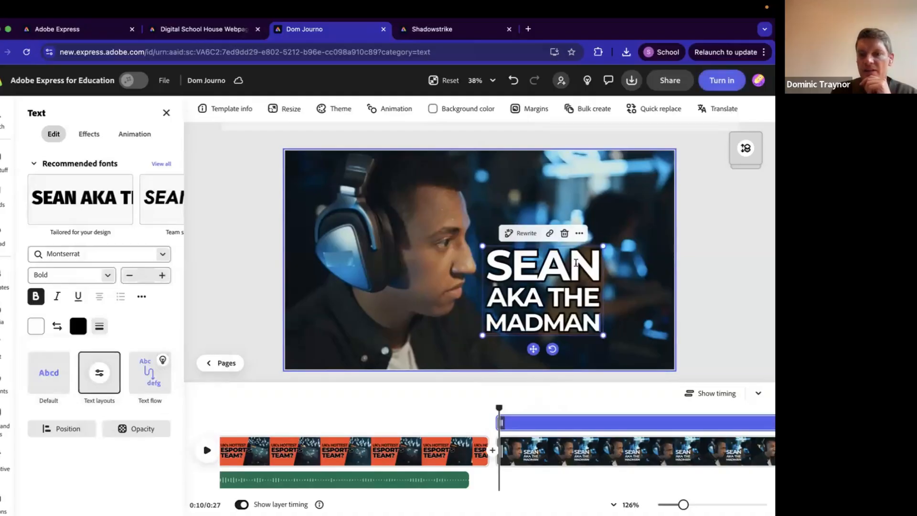
Reshape the player title into four stacked lines and enlarge it to fill the right side of the frame, clear of the face
{"action": "left_click_drag", "start_coordinate": [660, 177], "coordinate": [586, 195]}
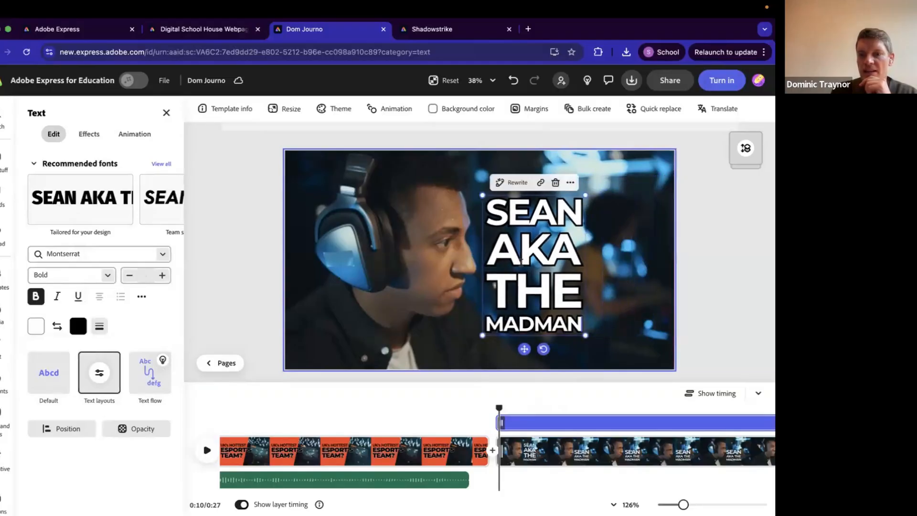
{"action": "left_click_drag", "start_coordinate": [544, 342], "coordinate": [610, 312]}
{"action": "left_click_drag", "start_coordinate": [547, 306], "coordinate": [520, 378]}
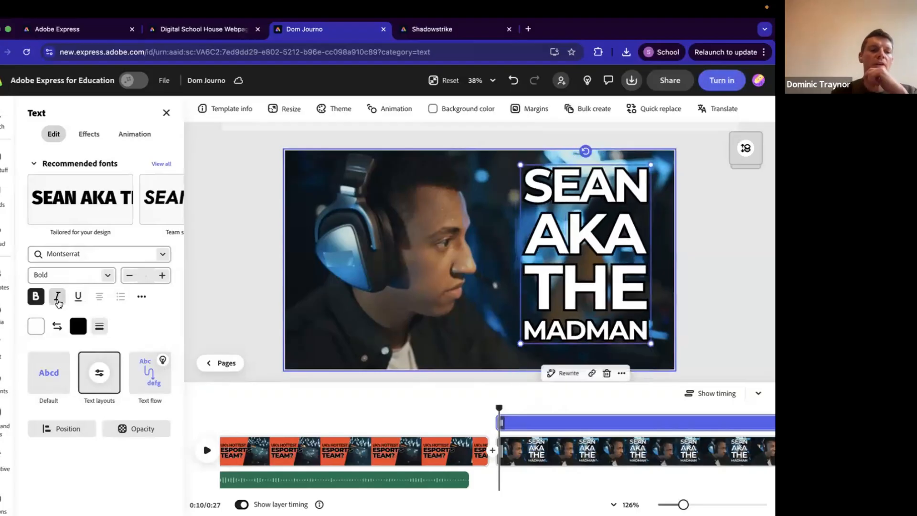
Record a voiceover of about 6 seconds for the second scene with the built-in microphone and Enhance speech on
{"action": "left_click", "coordinate": [1, 315]}
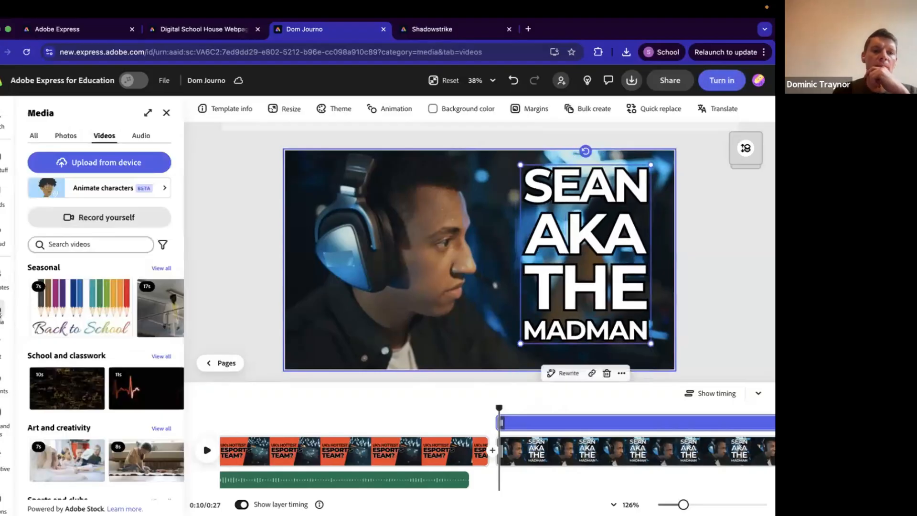
{"action": "left_click", "coordinate": [139, 137]}
{"action": "left_click", "coordinate": [104, 188]}
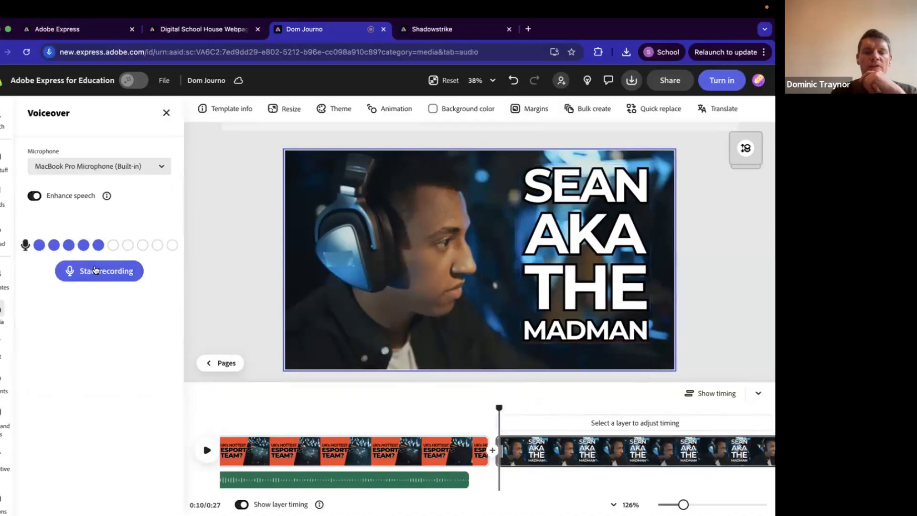
{"action": "left_click", "coordinate": [89, 272]}
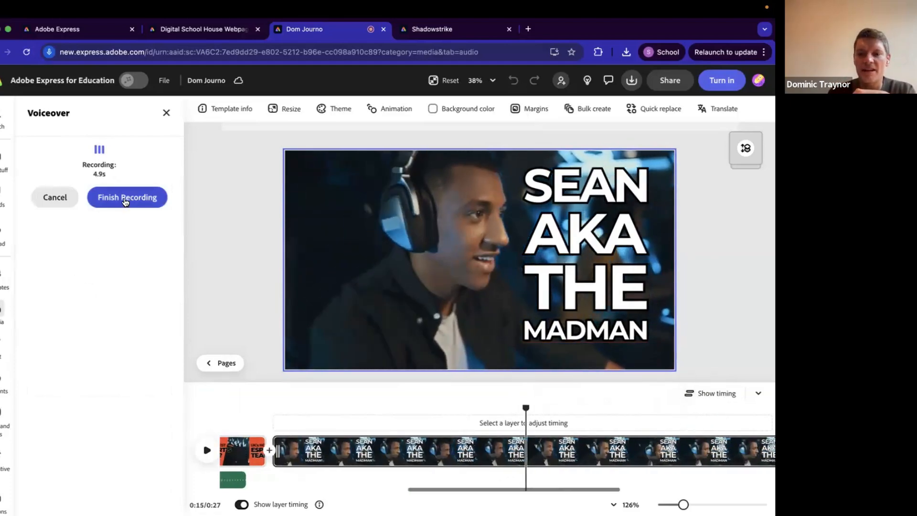
{"action": "left_click", "coordinate": [124, 197]}
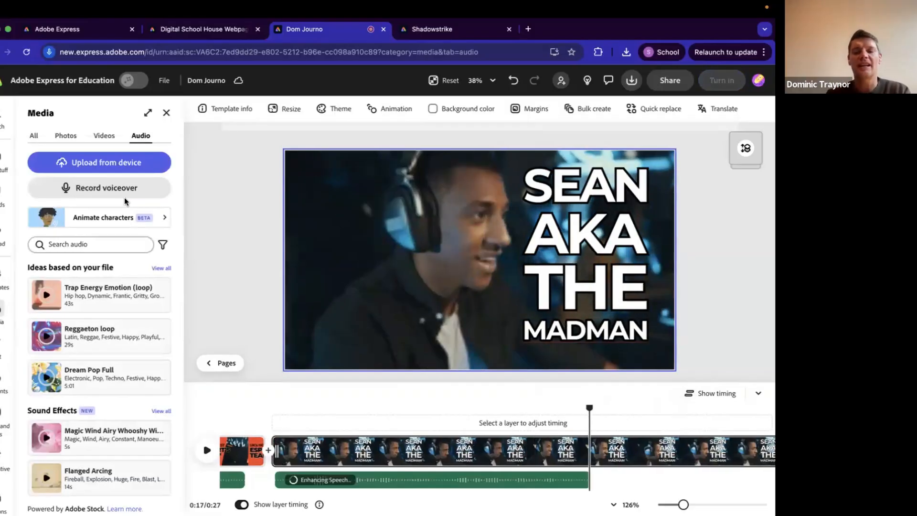
Shorten the second scene to about 6.6 s so it ends just after its voiceover
{"action": "scroll", "coordinate": [603, 452], "scroll_direction": "right", "scroll_amount": 6}
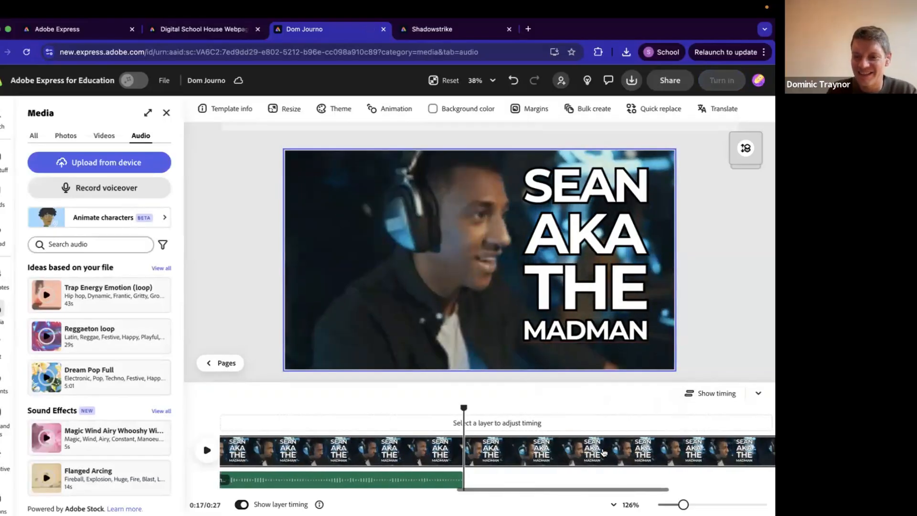
{"action": "scroll", "coordinate": [733, 450], "scroll_direction": "right", "scroll_amount": 2}
{"action": "left_click_drag", "start_coordinate": [739, 448], "coordinate": [378, 449]}
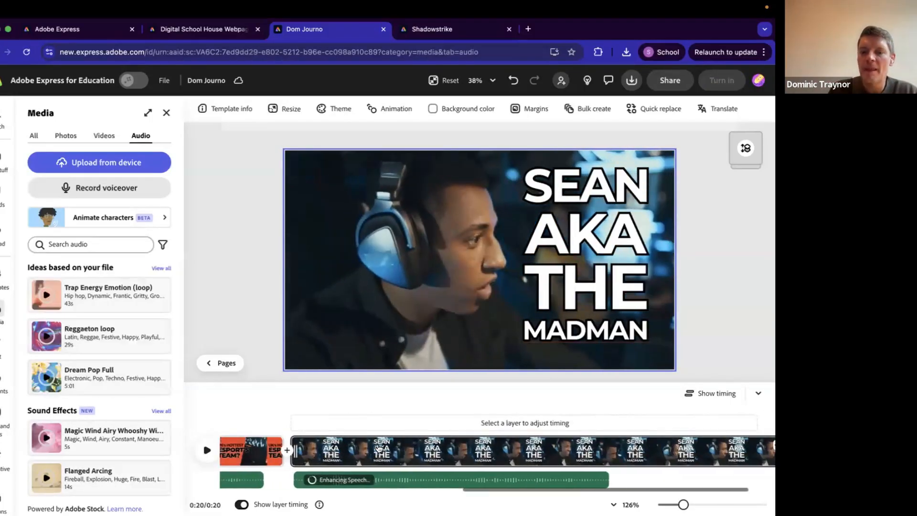
{"action": "left_click_drag", "start_coordinate": [740, 447], "coordinate": [577, 437]}
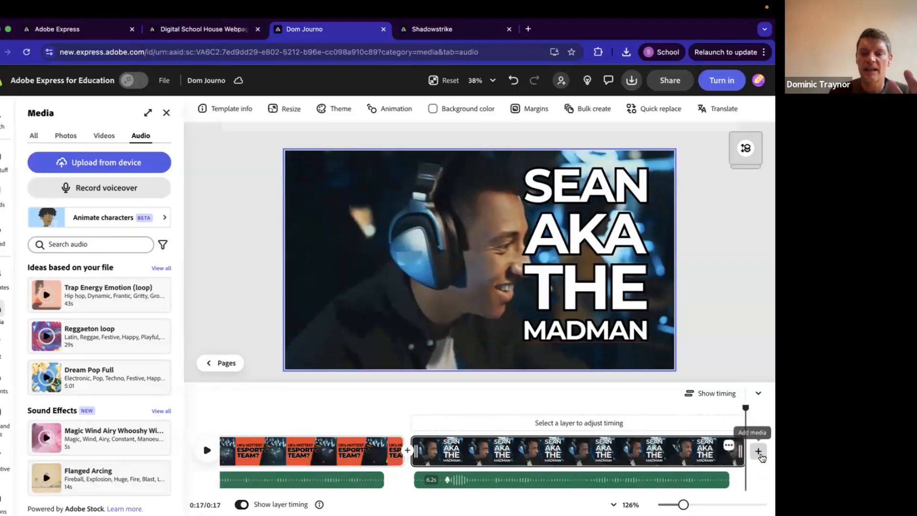
On the newspaper page, copy the illustrated portrait of the bare-chested man in sunglasses
{"action": "left_click", "coordinate": [758, 451]}
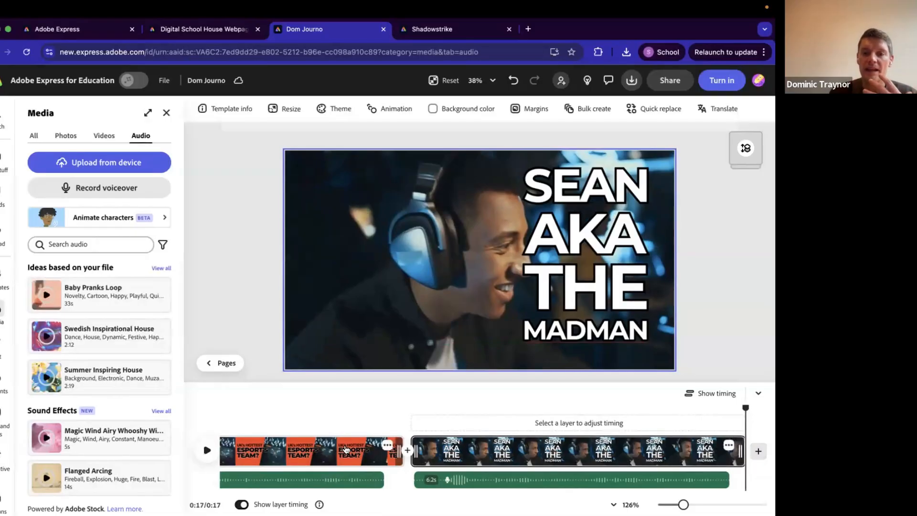
{"action": "left_click", "coordinate": [211, 364]}
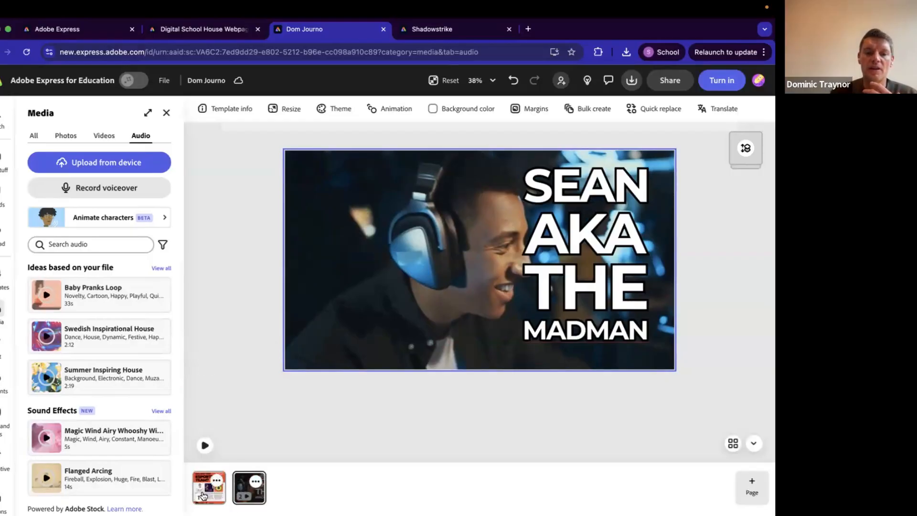
{"action": "left_click", "coordinate": [219, 484]}
{"action": "left_click", "coordinate": [410, 313]}
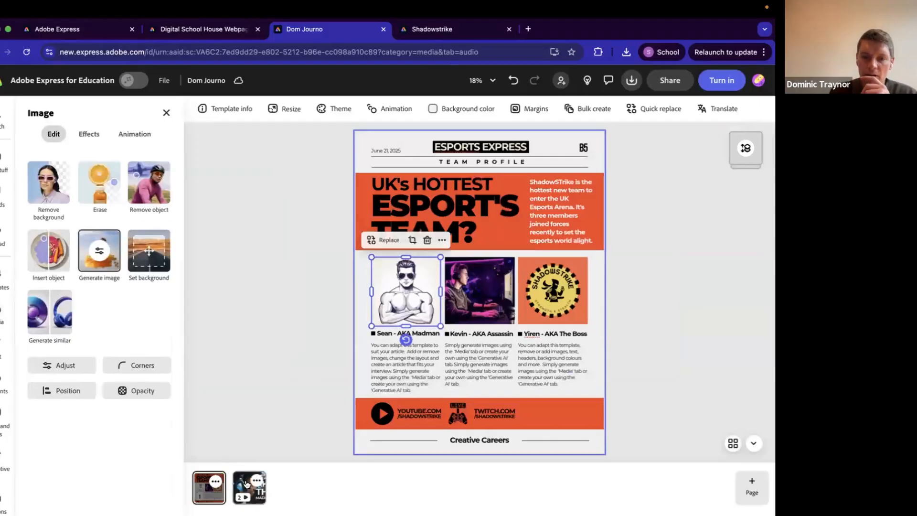
Return to the video page's scene timeline and add a blank third scene after the headset-player scene
{"action": "left_click", "coordinate": [247, 484]}
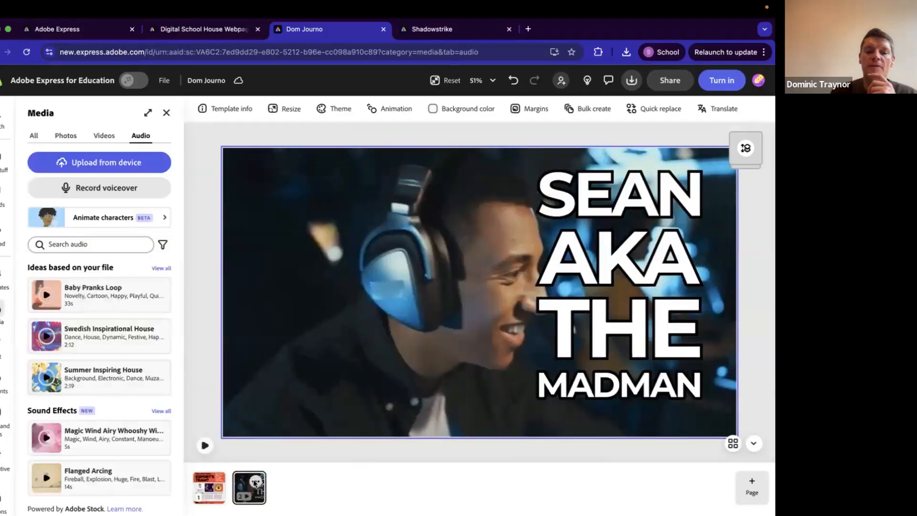
{"action": "left_click", "coordinate": [255, 481]}
{"action": "left_click", "coordinate": [257, 459]}
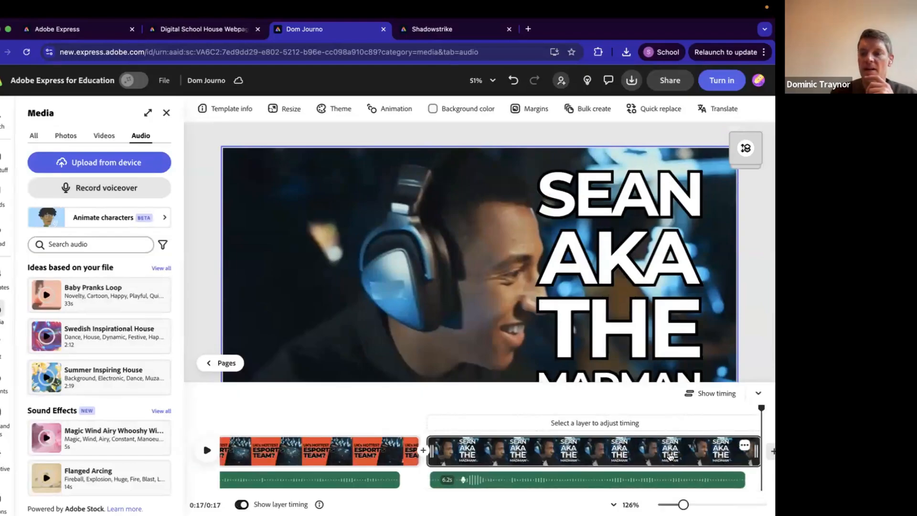
{"action": "left_click", "coordinate": [764, 453]}
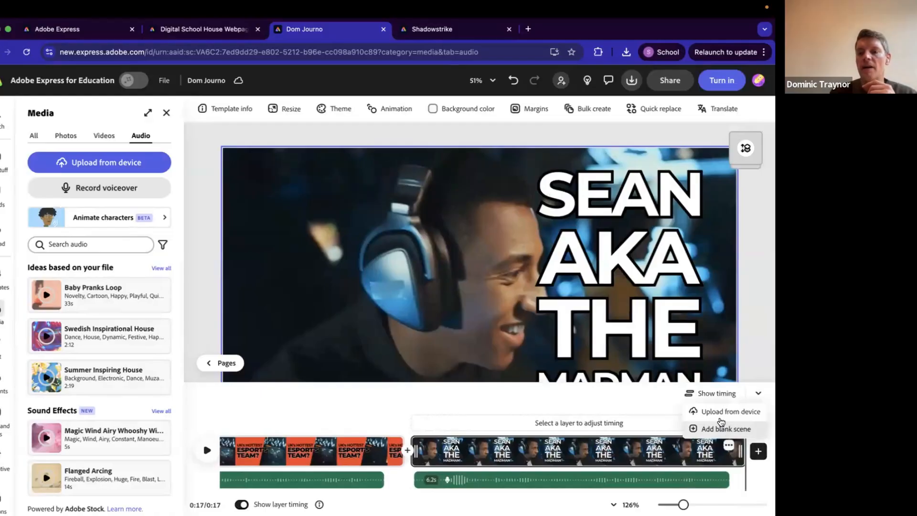
{"action": "left_click", "coordinate": [721, 425]}
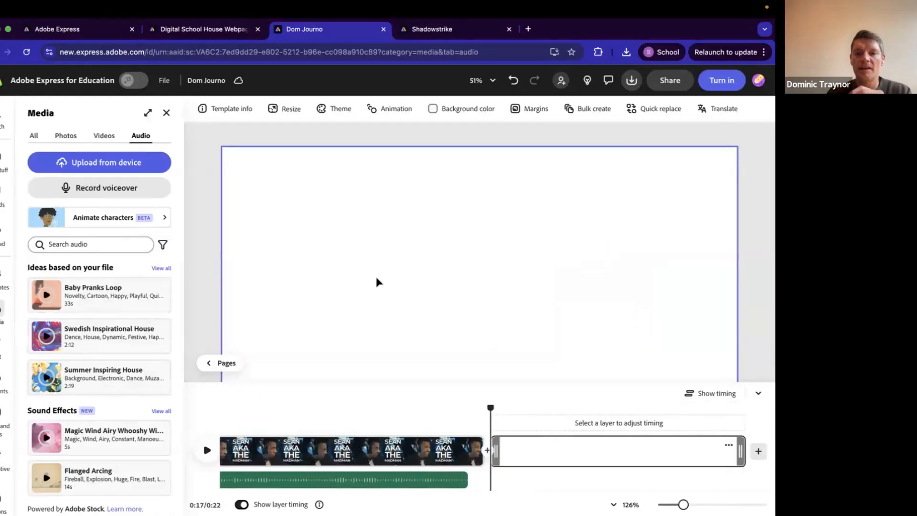
Paste the copied portrait into the blank scene and enlarge it until it reaches the frame's left edge
{"action": "key", "text": "super+v"}
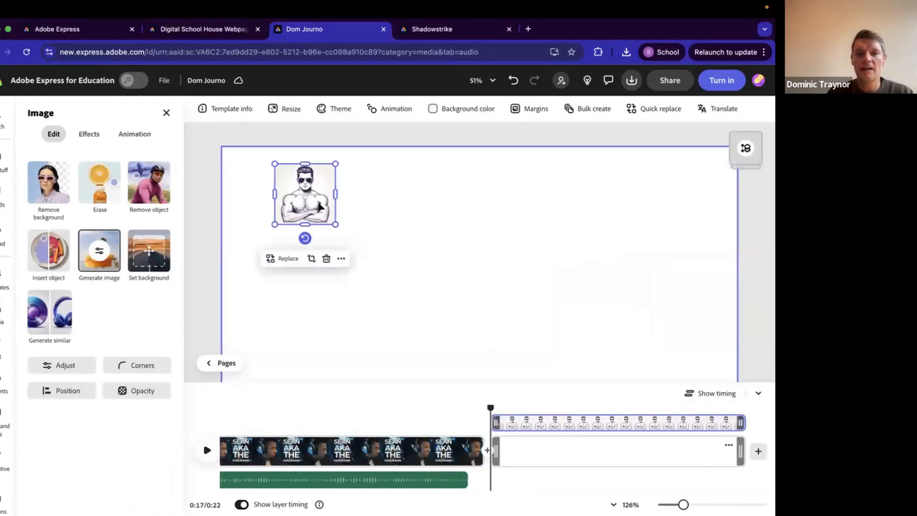
{"action": "left_click_drag", "start_coordinate": [399, 286], "coordinate": [463, 352]}
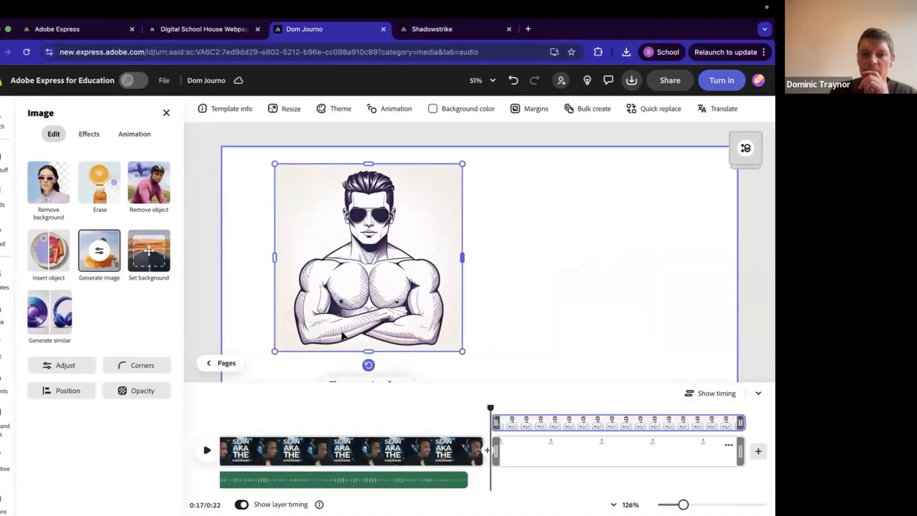
{"action": "left_click_drag", "start_coordinate": [274, 352], "coordinate": [207, 386]}
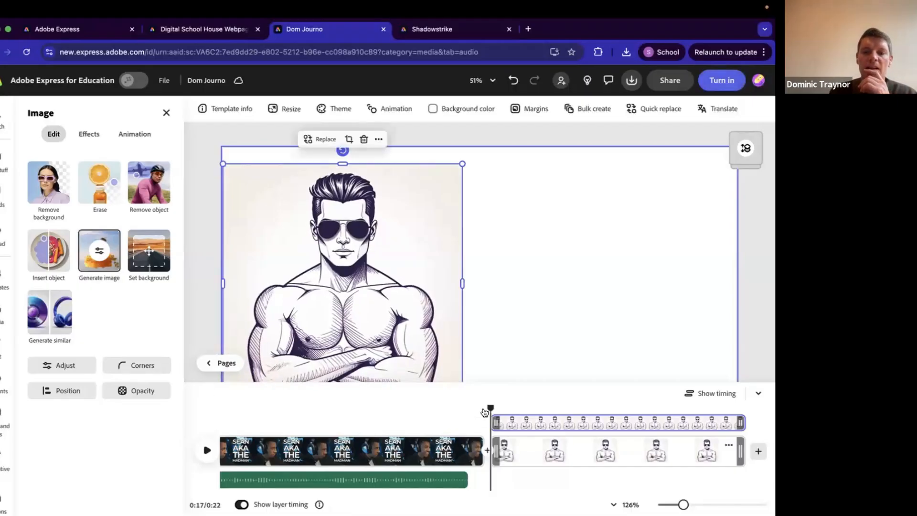
Return the playhead to the start of the video and browse the stock audio library for background music
{"action": "left_click_drag", "start_coordinate": [489, 405], "coordinate": [115, 425]}
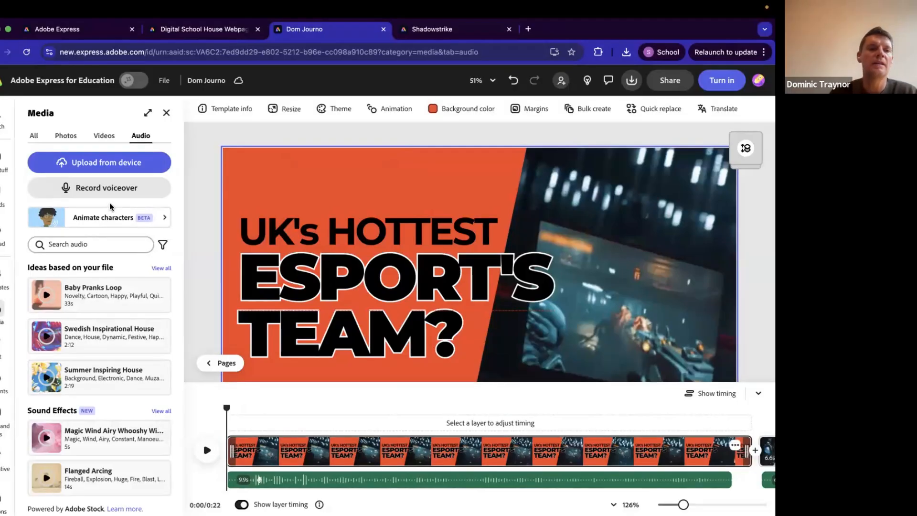
{"action": "left_click", "coordinate": [79, 245]}
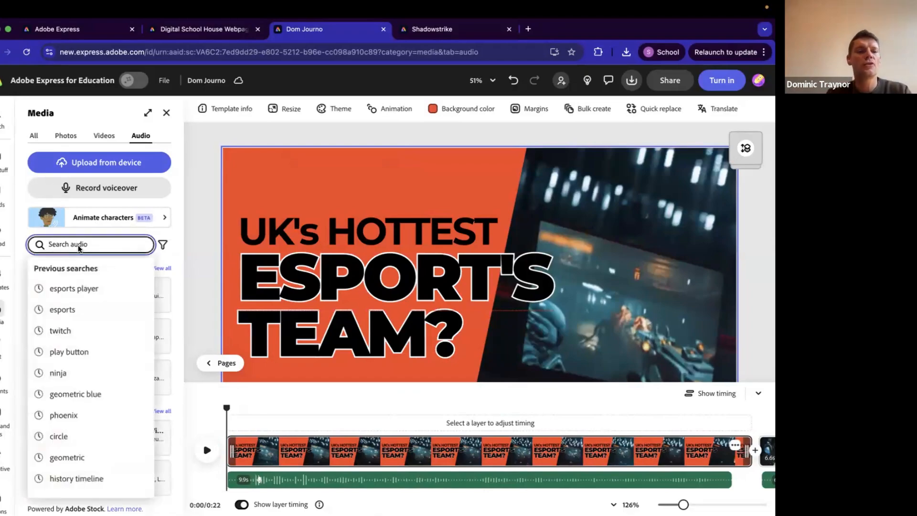
{"action": "left_click", "coordinate": [164, 260]}
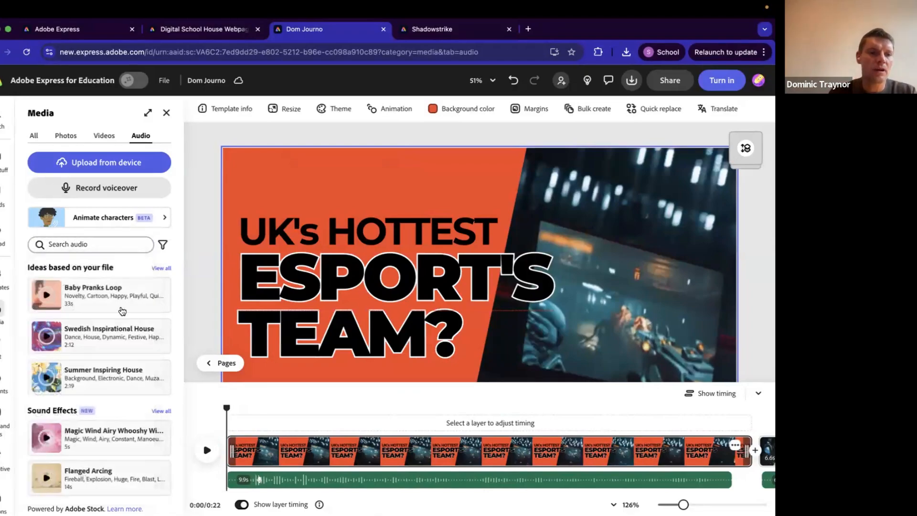
{"action": "scroll", "coordinate": [104, 337], "scroll_direction": "down", "scroll_amount": 8}
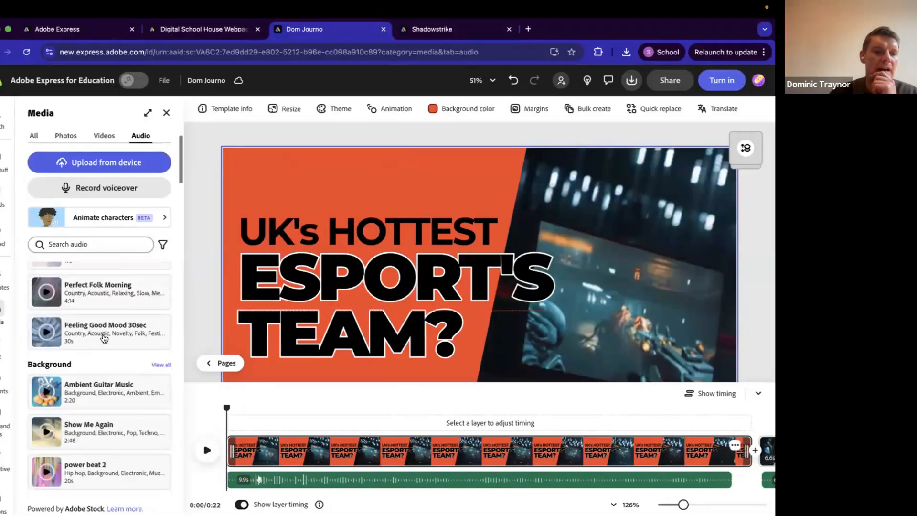
{"action": "scroll", "coordinate": [105, 337], "scroll_direction": "down", "scroll_amount": 3}
{"action": "scroll", "coordinate": [98, 329], "scroll_direction": "up", "scroll_amount": 4}
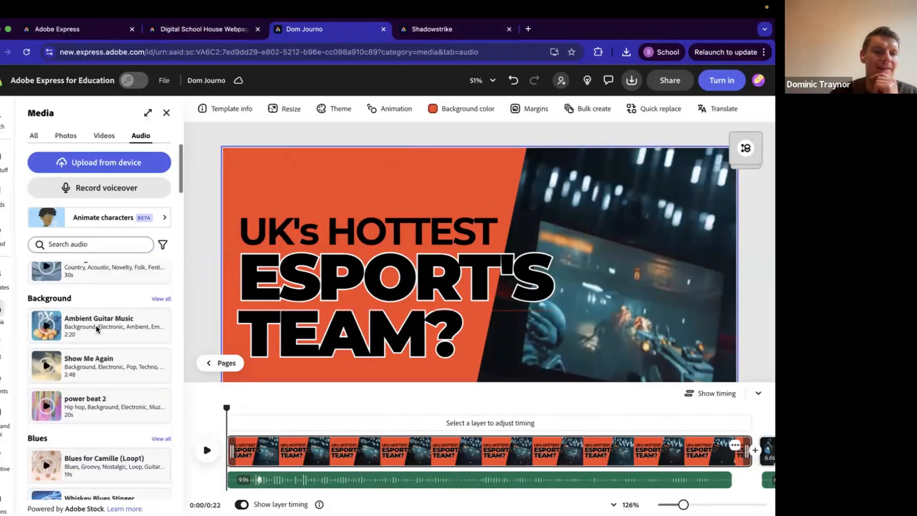
Search the audio library for "high energy", look through the matching sounds, and clear the search
{"action": "left_click", "coordinate": [73, 243]}
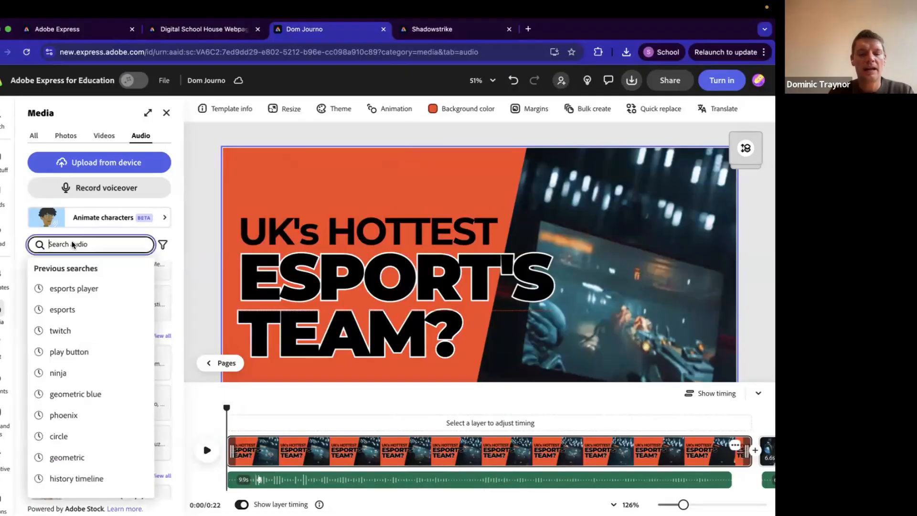
{"action": "type", "text": "high en"}
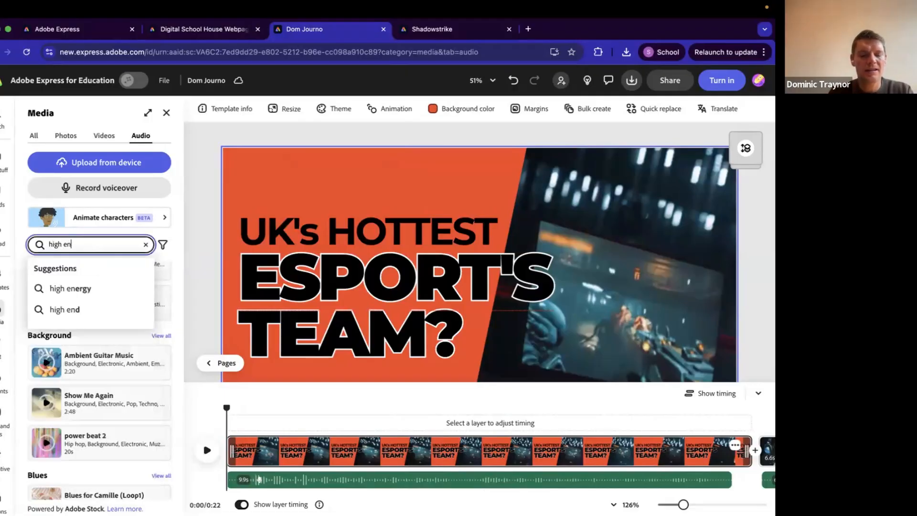
{"action": "left_click", "coordinate": [70, 288]}
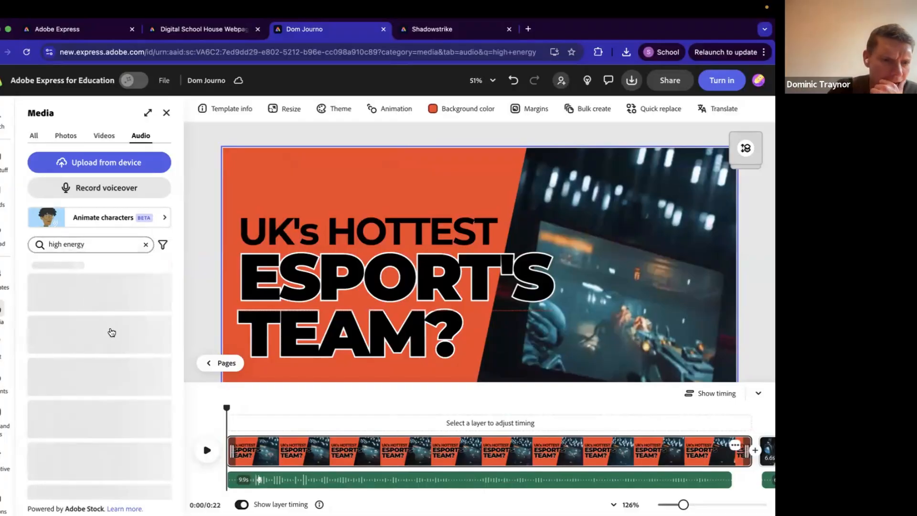
{"action": "scroll", "coordinate": [131, 444], "scroll_direction": "down", "scroll_amount": 3}
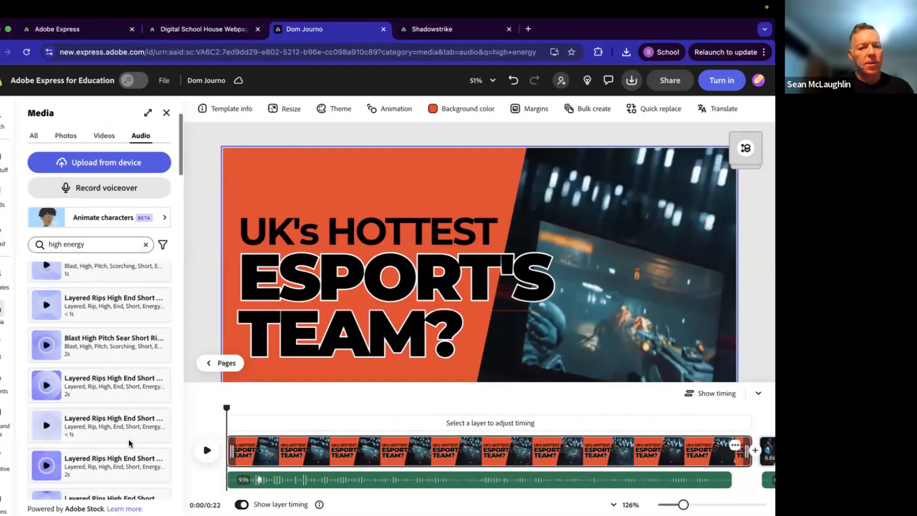
{"action": "scroll", "coordinate": [130, 443], "scroll_direction": "down", "scroll_amount": 5}
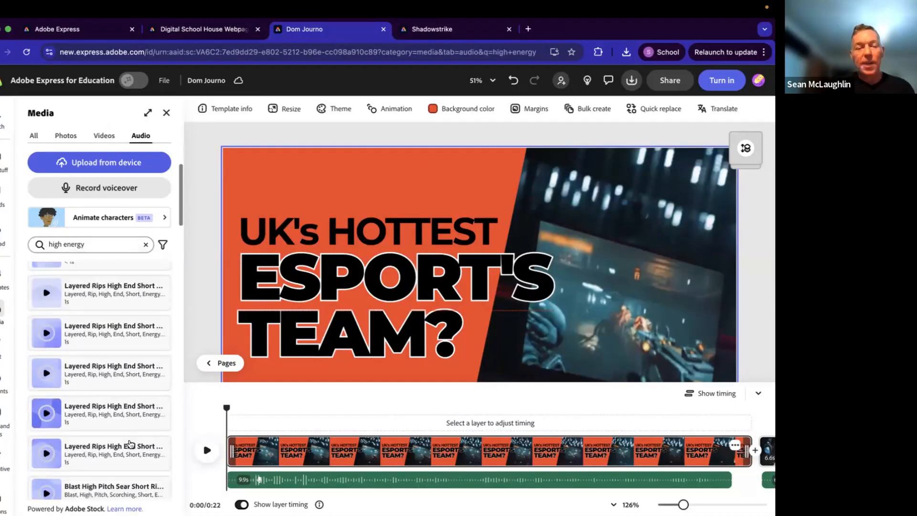
{"action": "scroll", "coordinate": [130, 443], "scroll_direction": "up", "scroll_amount": 8}
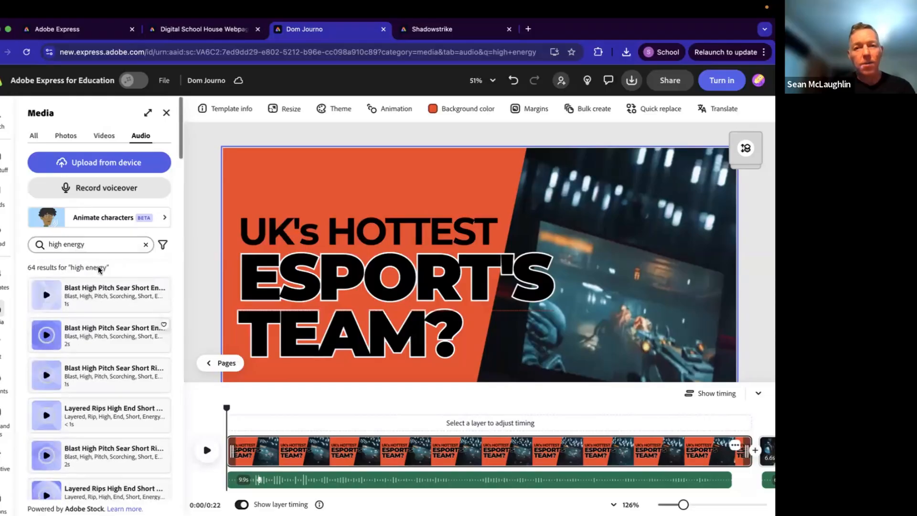
{"action": "left_click", "coordinate": [146, 244]}
{"action": "left_click", "coordinate": [176, 237]}
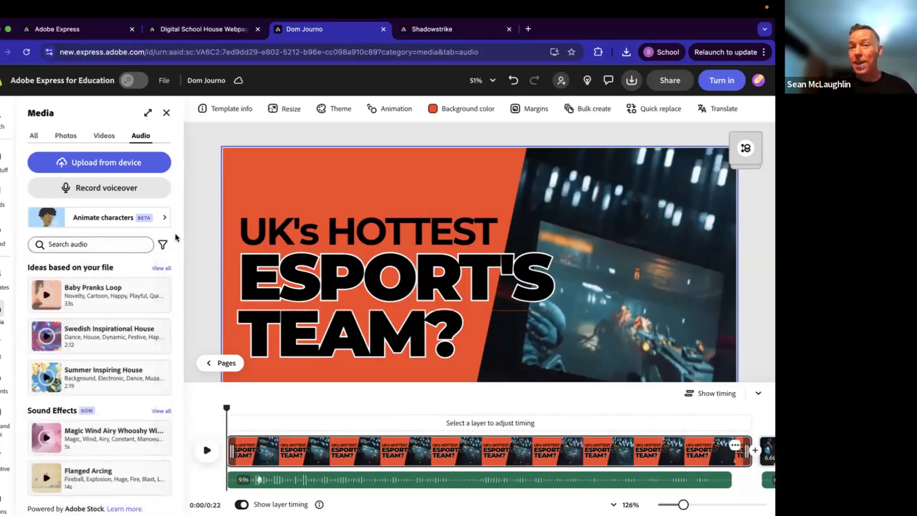
Browse the audio categories and show the full Electronic music collection
{"action": "scroll", "coordinate": [94, 382], "scroll_direction": "down", "scroll_amount": 1}
{"action": "scroll", "coordinate": [95, 382], "scroll_direction": "down", "scroll_amount": 10}
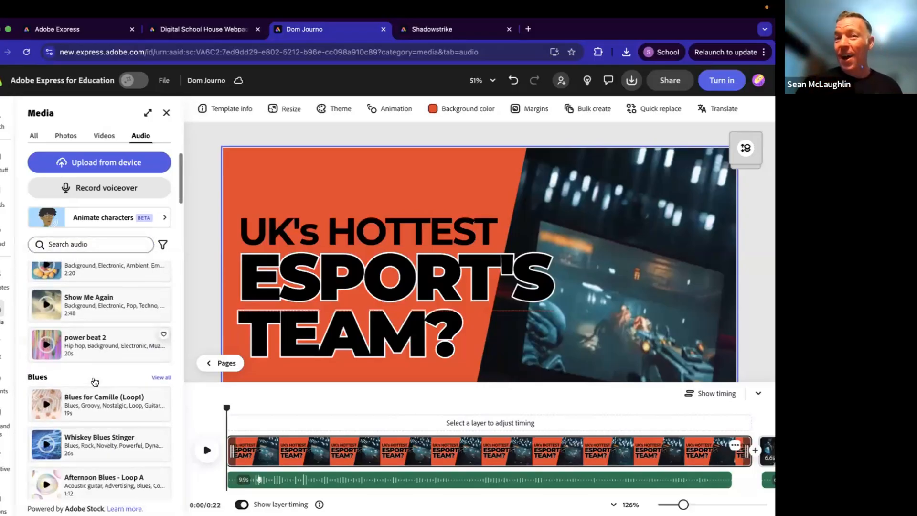
{"action": "scroll", "coordinate": [94, 381], "scroll_direction": "down", "scroll_amount": 10}
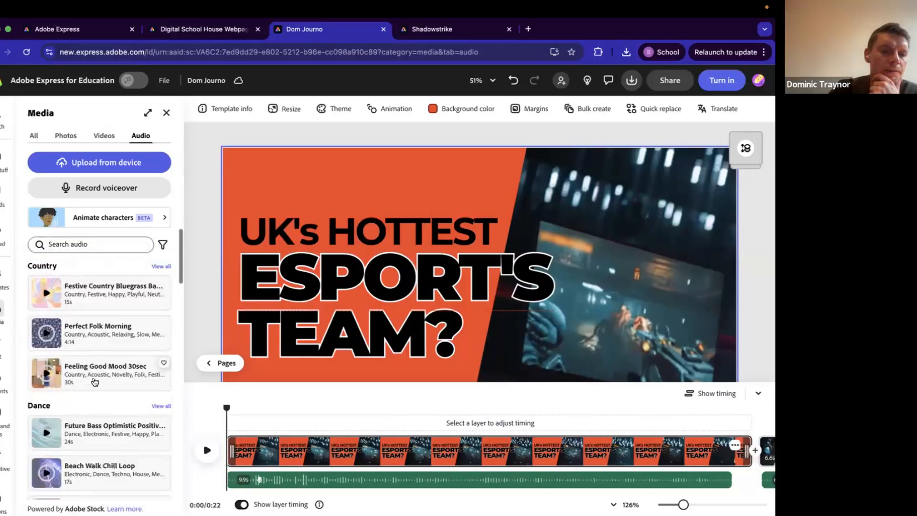
{"action": "scroll", "coordinate": [94, 381], "scroll_direction": "up", "scroll_amount": 1}
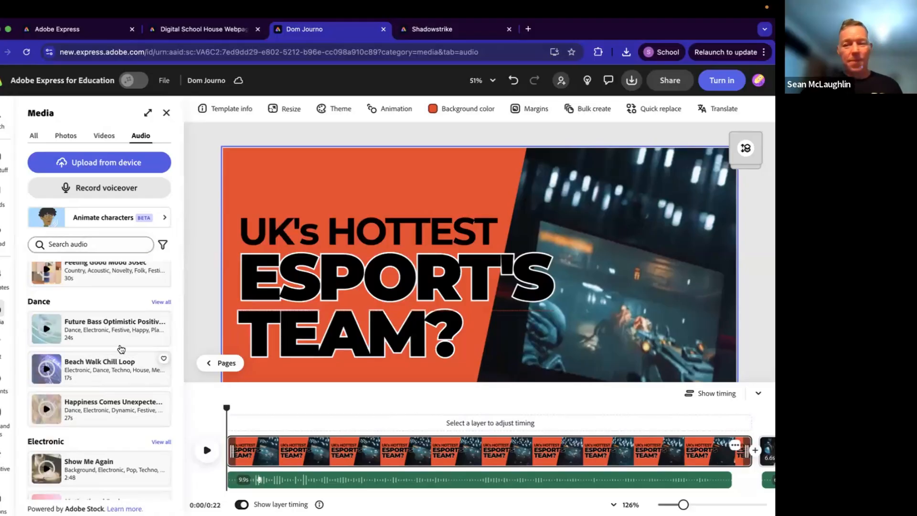
{"action": "scroll", "coordinate": [143, 420], "scroll_direction": "down", "scroll_amount": 3}
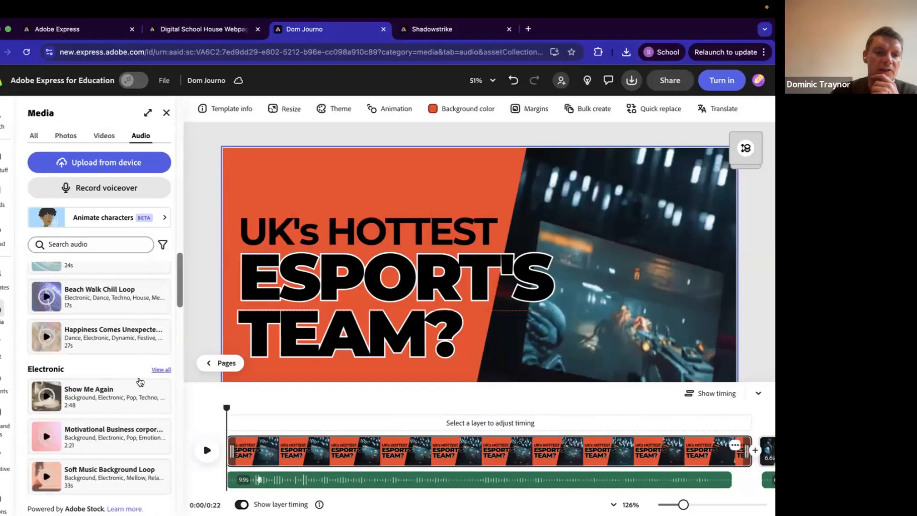
{"action": "left_click", "coordinate": [161, 370]}
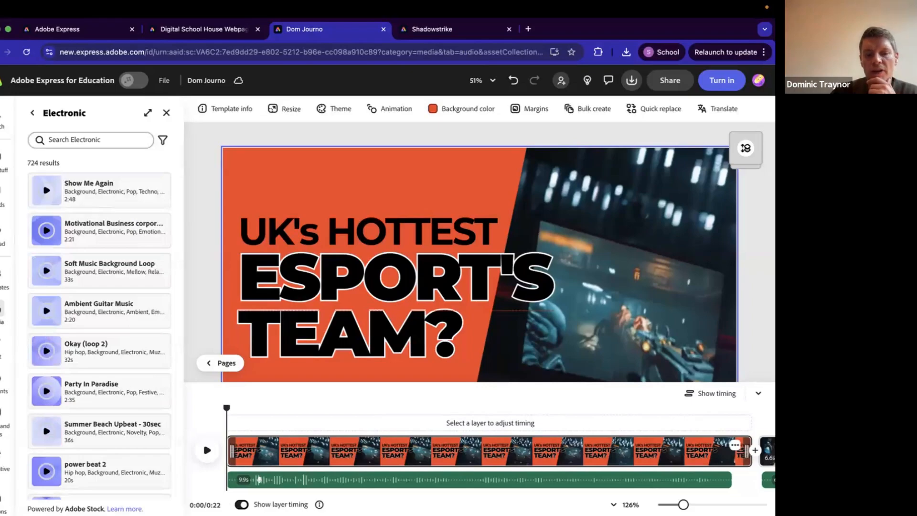
{"action": "scroll", "coordinate": [221, 513], "scroll_direction": "up", "scroll_amount": 5}
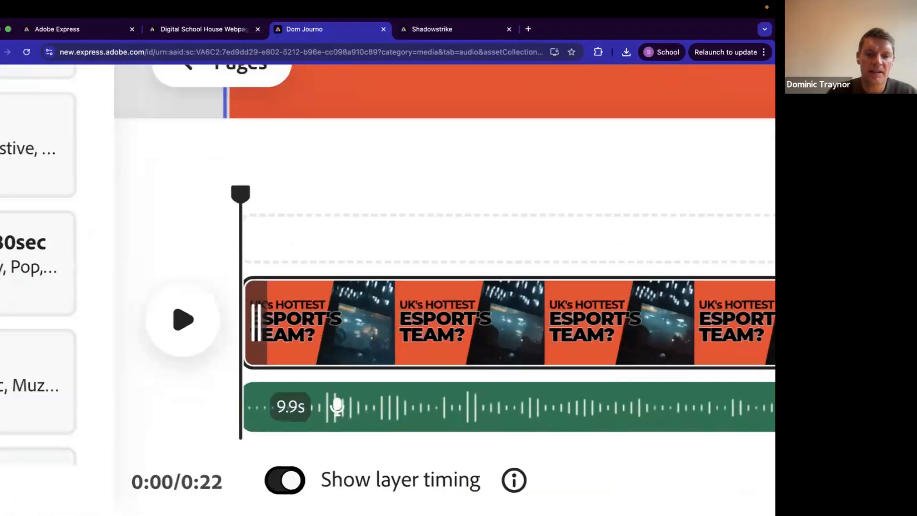
{"action": "scroll", "coordinate": [106, 397], "scroll_direction": "down", "scroll_amount": 5}
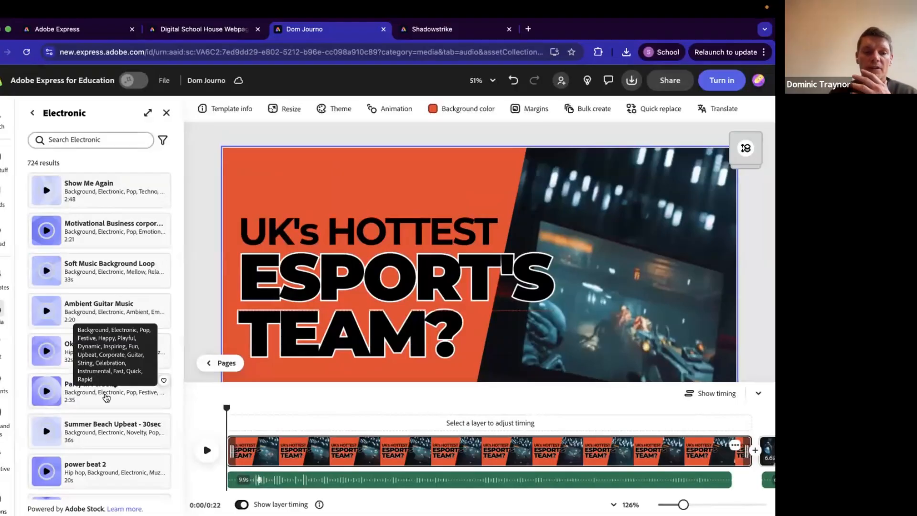
Preview the tracks Party In Paradise and Future Tech, and add Future Tech to the video's timeline
{"action": "left_click", "coordinate": [47, 391]}
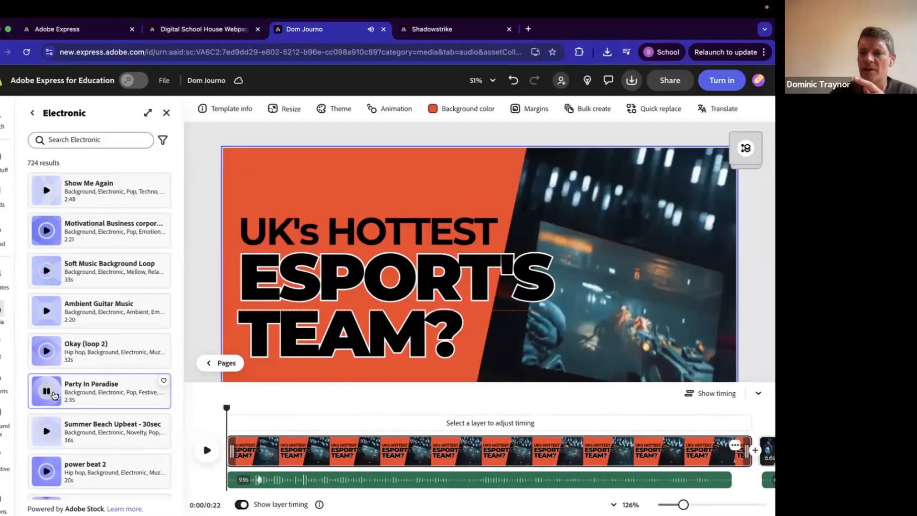
{"action": "left_click", "coordinate": [53, 395]}
{"action": "scroll", "coordinate": [52, 403], "scroll_direction": "down", "scroll_amount": 2}
{"action": "scroll", "coordinate": [53, 402], "scroll_direction": "down", "scroll_amount": 2}
{"action": "left_click", "coordinate": [46, 397]}
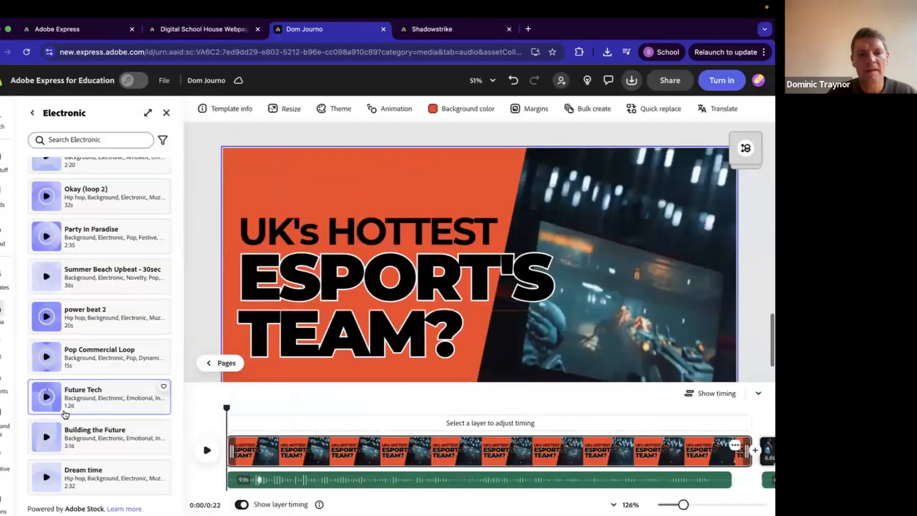
{"action": "left_click", "coordinate": [95, 401]}
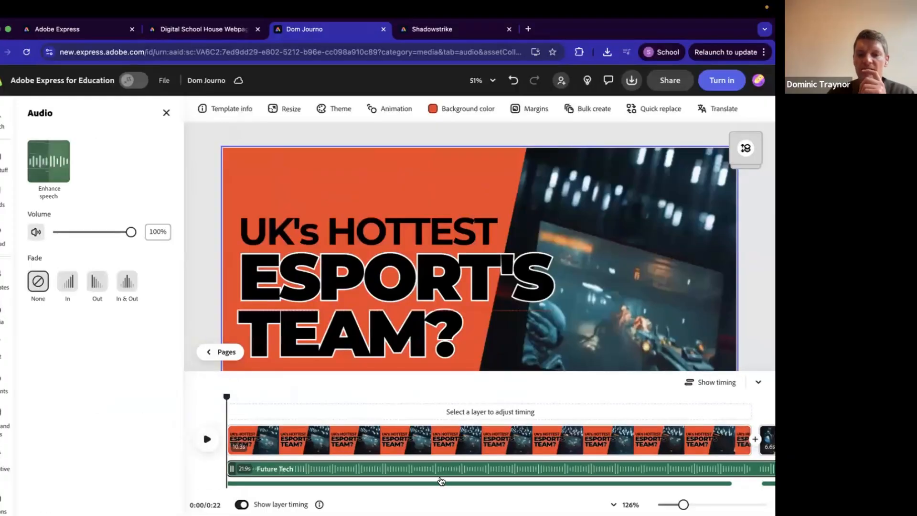
Lower the Future Tech music track's volume to 19% so it sits beneath the voiceovers
{"action": "scroll", "coordinate": [430, 480], "scroll_direction": "right", "scroll_amount": 5}
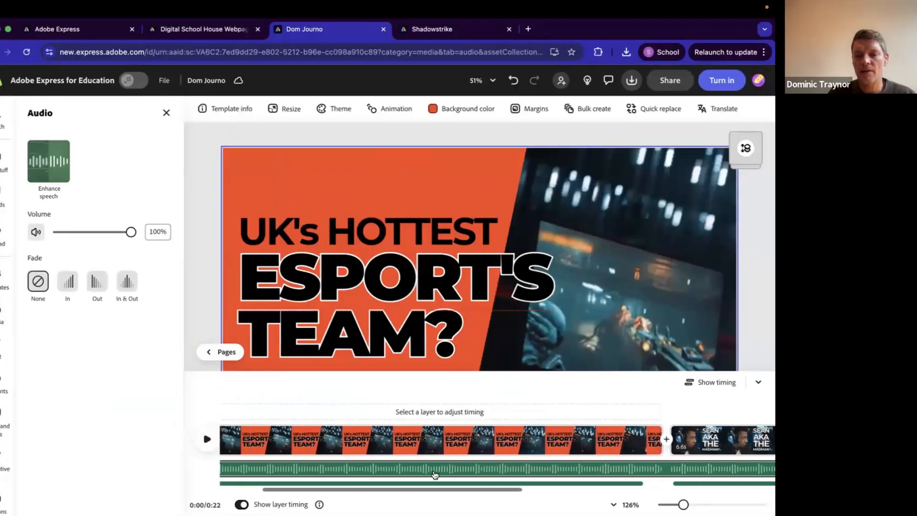
{"action": "left_click", "coordinate": [435, 482]}
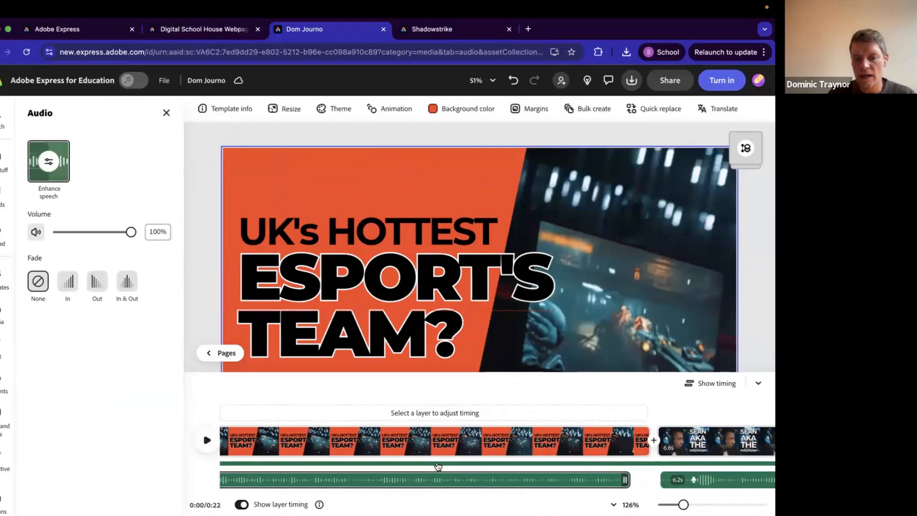
{"action": "left_click", "coordinate": [438, 465]}
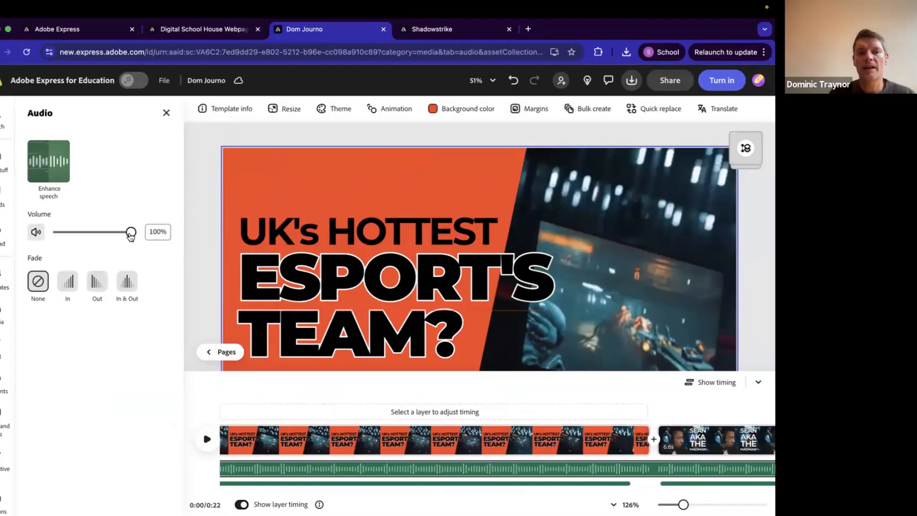
{"action": "mouse_move", "coordinate": [131, 232]}
{"action": "left_mouse_down"}
{"action": "mouse_move", "coordinate": [58, 237]}
{"action": "mouse_move", "coordinate": [144, 233]}
{"action": "left_mouse_up"}
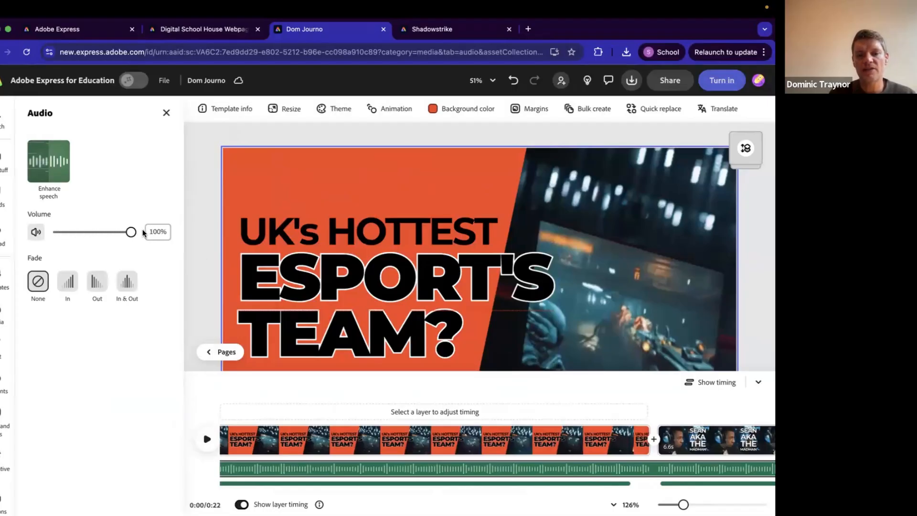
{"action": "left_click", "coordinate": [311, 468]}
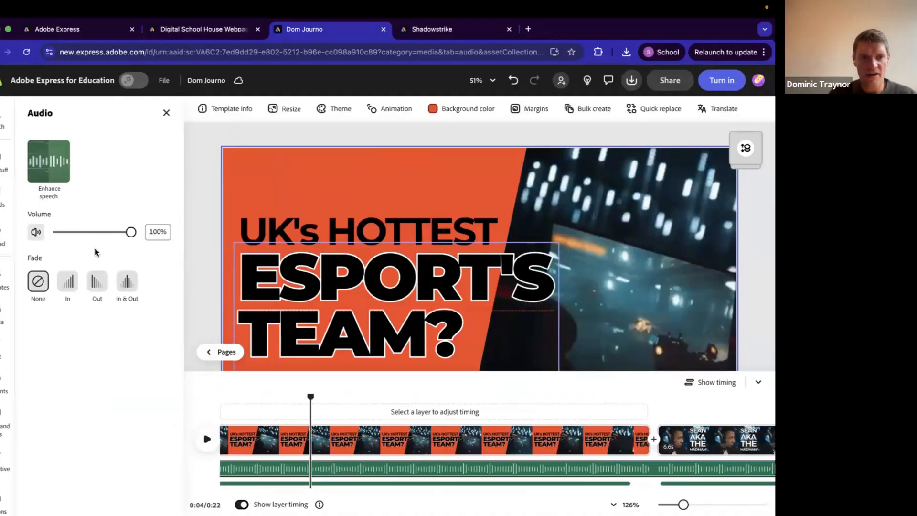
{"action": "left_click_drag", "start_coordinate": [131, 233], "coordinate": [69, 237]}
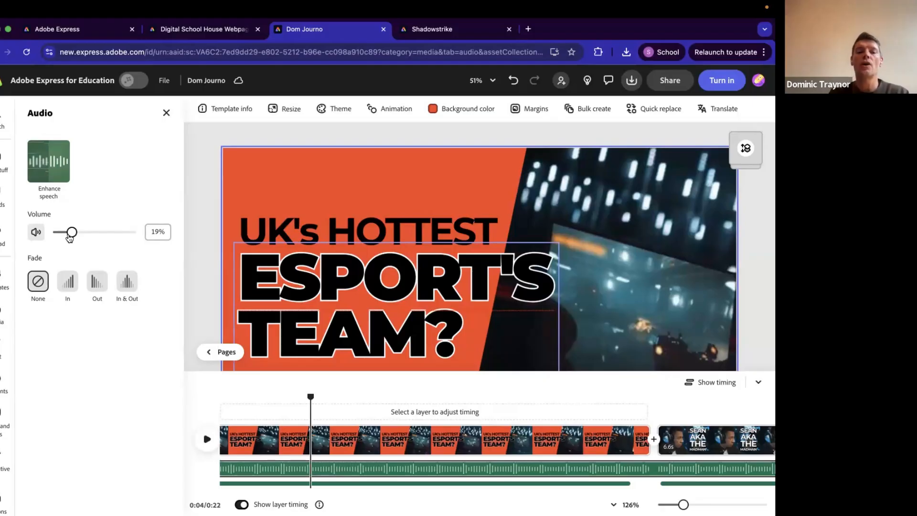
Play the video from its start into the second scene to check the music against the voiceovers
{"action": "left_click_drag", "start_coordinate": [311, 397], "coordinate": [179, 384]}
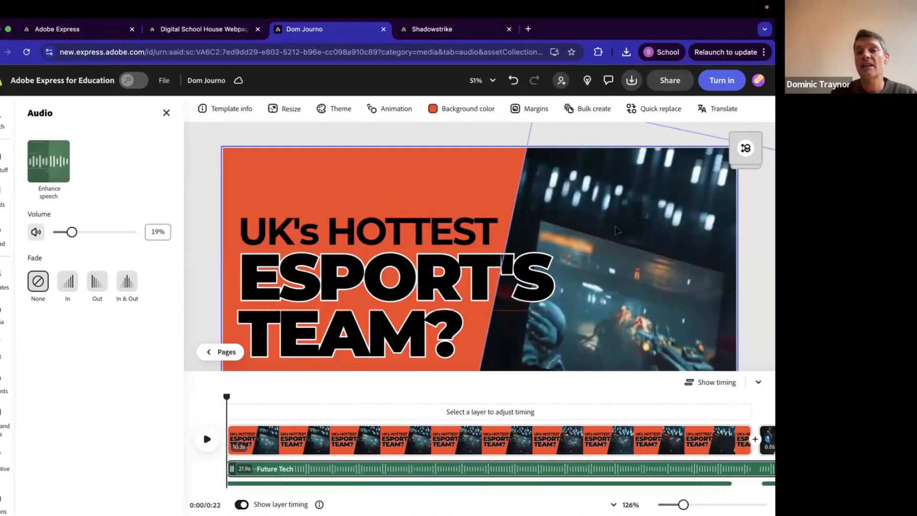
{"action": "scroll", "coordinate": [584, 274], "scroll_direction": "down", "scroll_amount": 5}
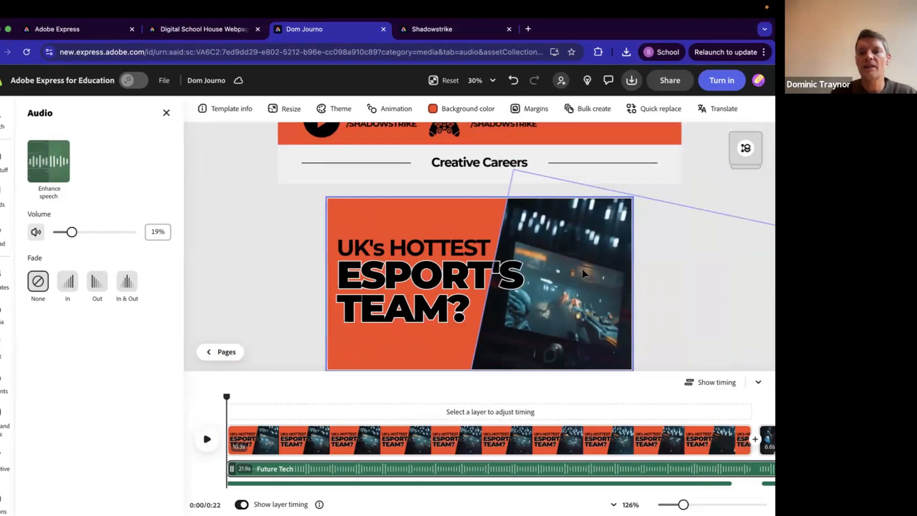
{"action": "left_click", "coordinate": [206, 438]}
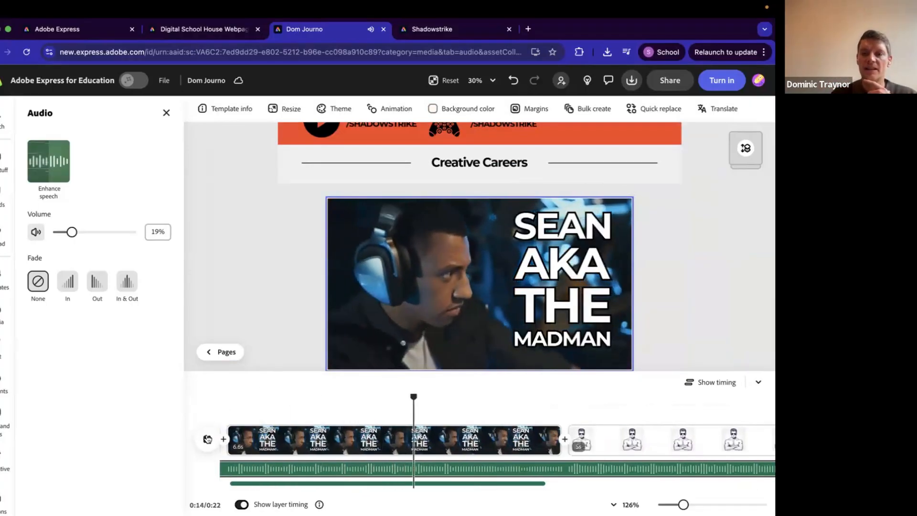
{"action": "left_click", "coordinate": [207, 439]}
Examine the entrance animations available for the title text in the headset-player scene
{"action": "left_click", "coordinate": [559, 286]}
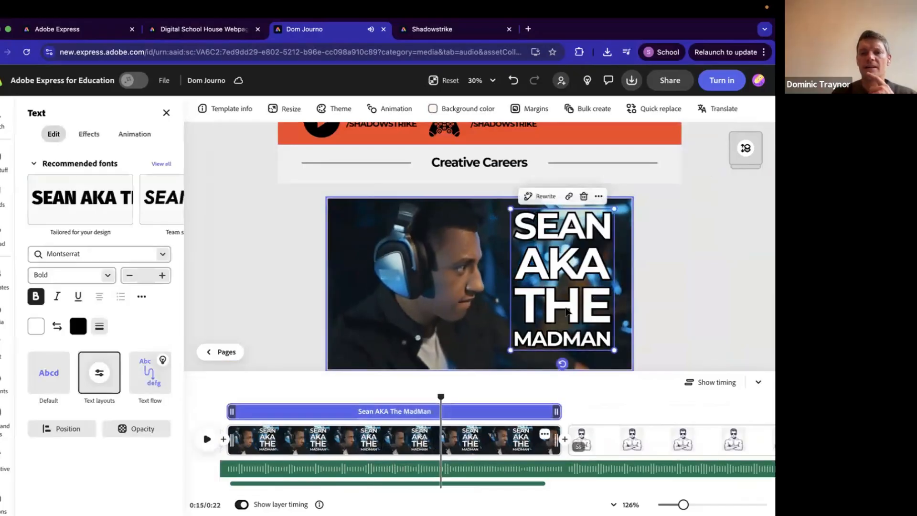
{"action": "left_click", "coordinate": [134, 135]}
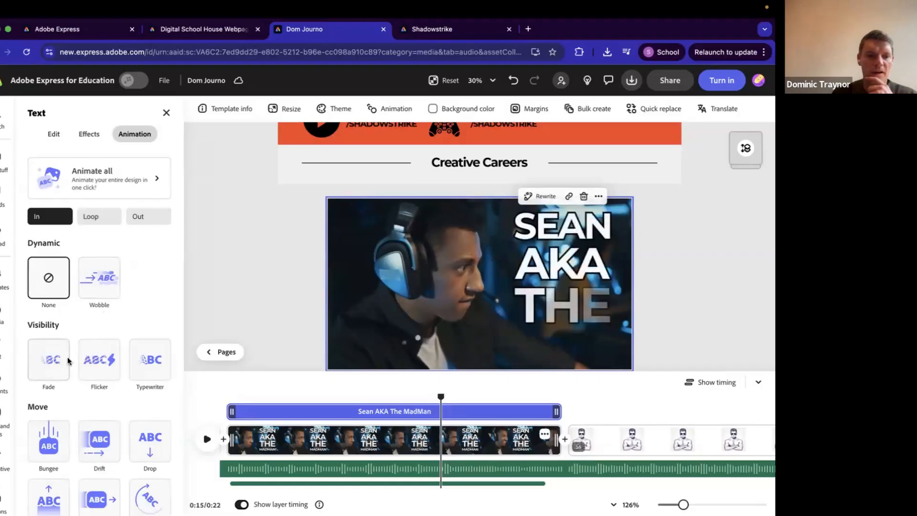
{"action": "scroll", "coordinate": [81, 365], "scroll_direction": "down", "scroll_amount": 3}
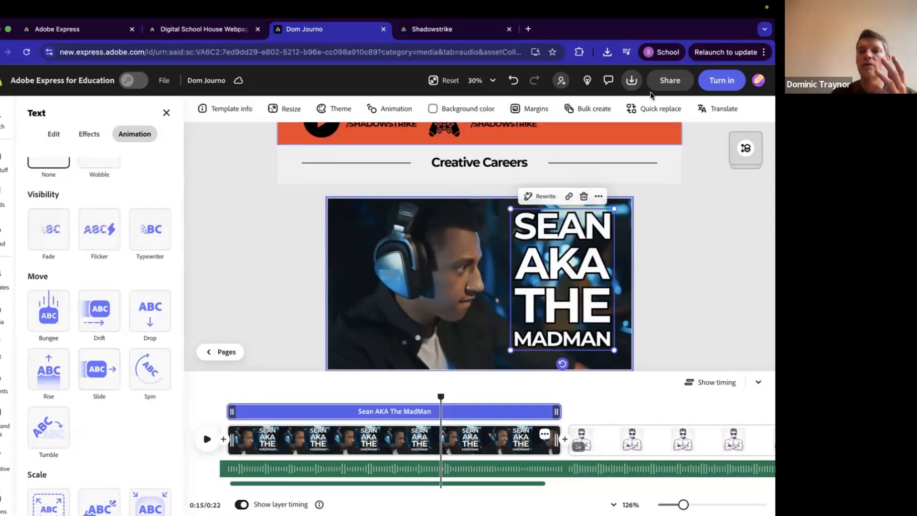
Check the video download options, and set the file's link sharing to anyone with the link with edit permission
{"action": "left_click", "coordinate": [631, 80]}
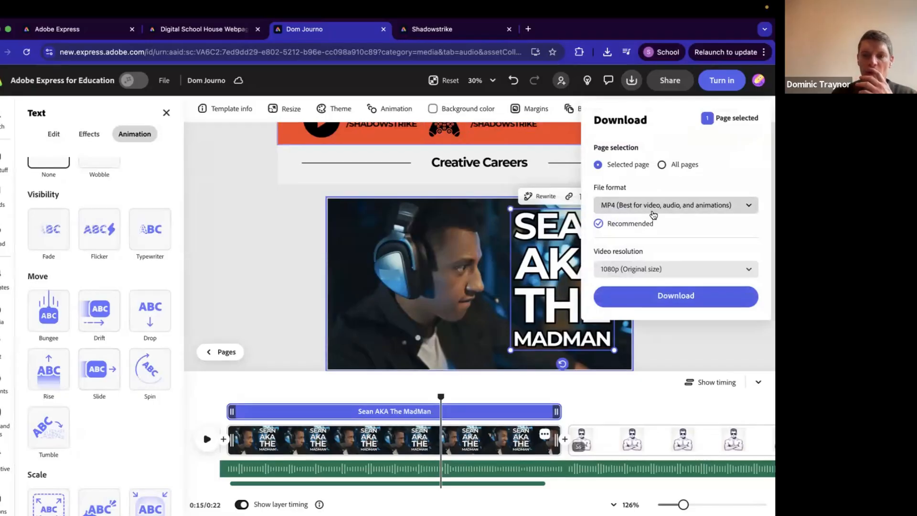
{"action": "left_click", "coordinate": [665, 81]}
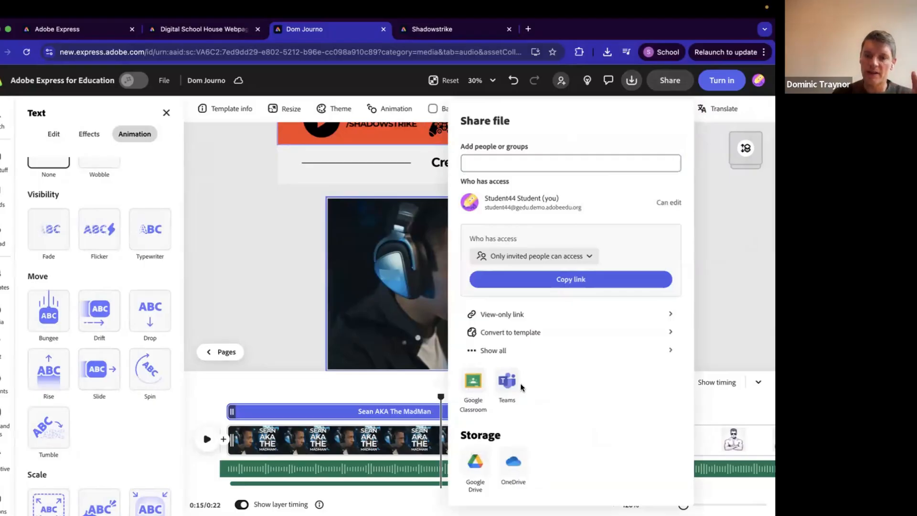
{"action": "left_click", "coordinate": [575, 257]}
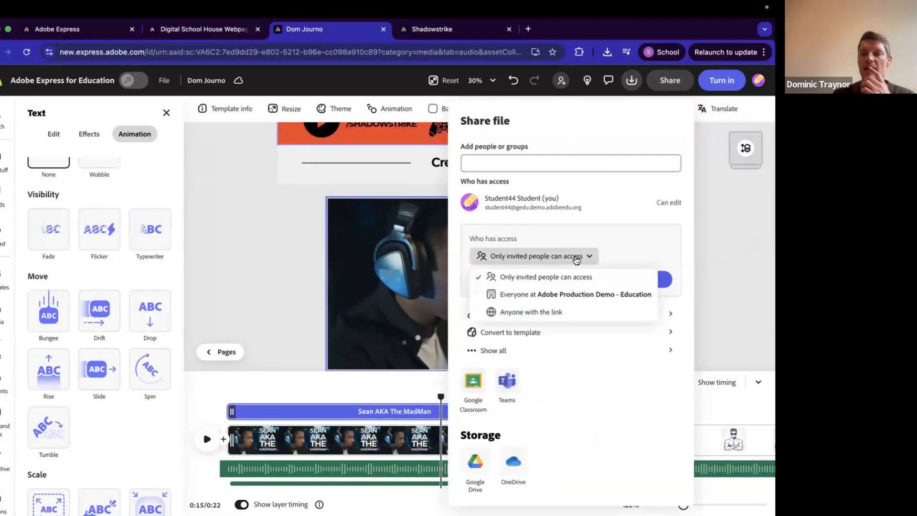
{"action": "left_click", "coordinate": [571, 318]}
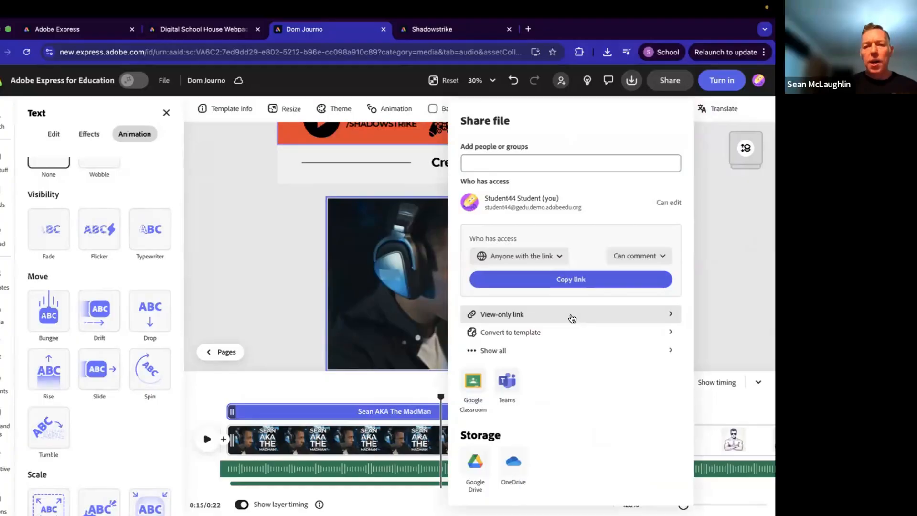
{"action": "left_click", "coordinate": [631, 254]}
{"action": "left_click", "coordinate": [633, 275]}
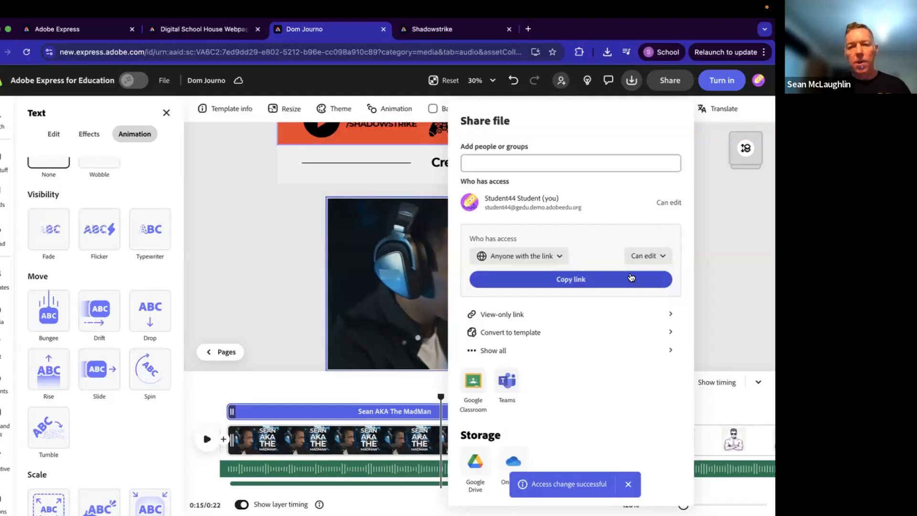
{"action": "left_click", "coordinate": [280, 262]}
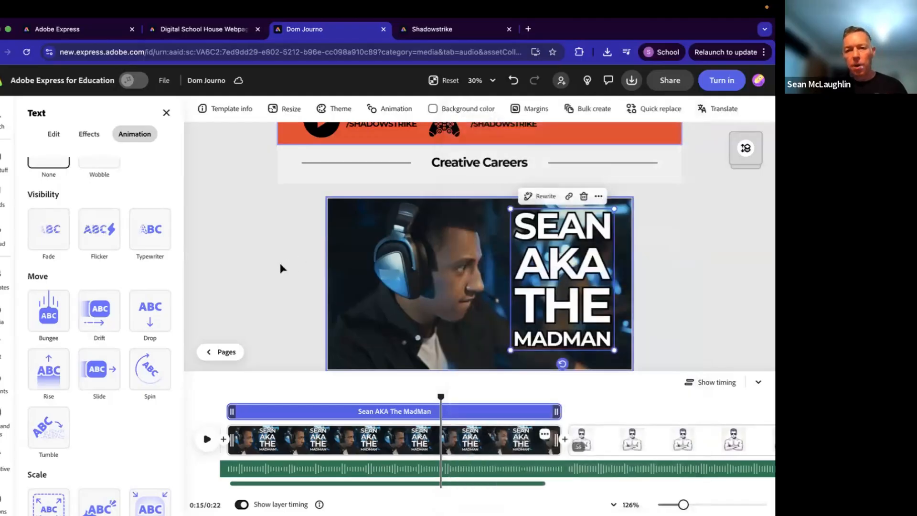
Leave the video timeline for the page overview and open the Esports Express team profile page
{"action": "scroll", "coordinate": [280, 269], "scroll_direction": "down", "scroll_amount": 3}
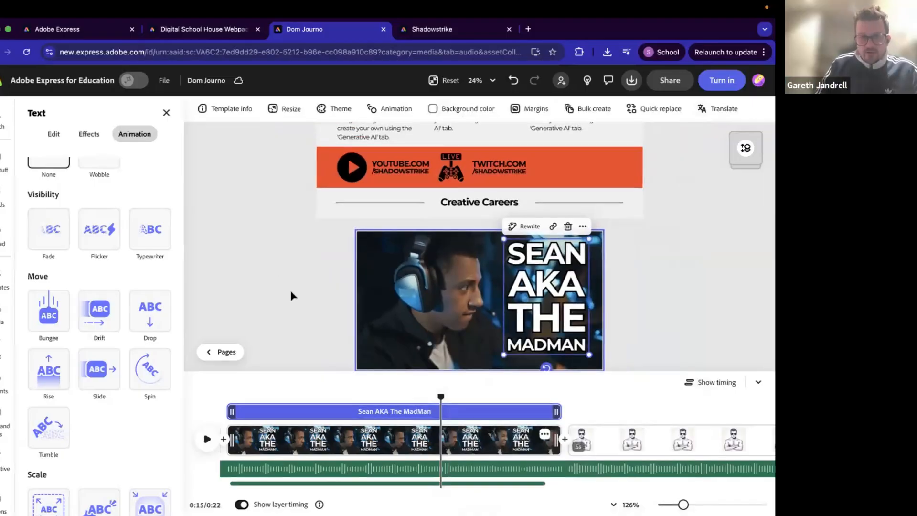
{"action": "left_click", "coordinate": [206, 351]}
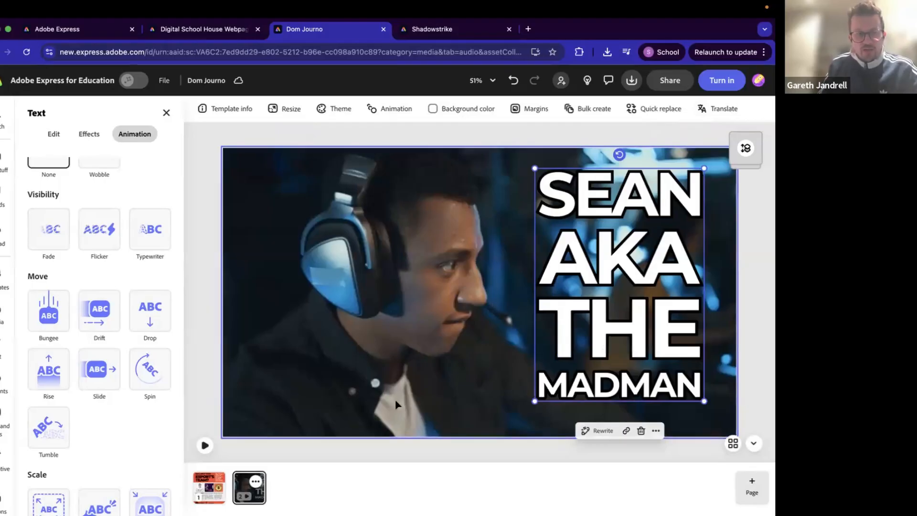
{"action": "mouse_move", "coordinate": [201, 494]}
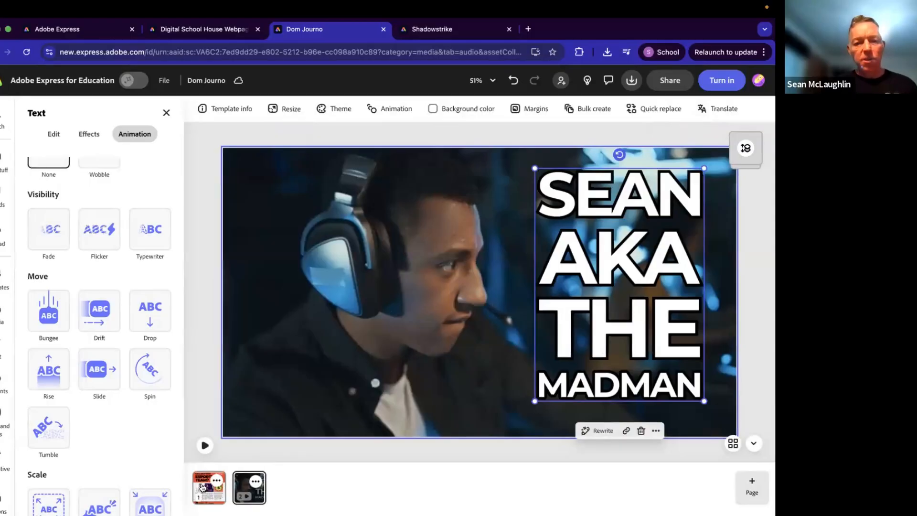
{"action": "left_click", "coordinate": [201, 486]}
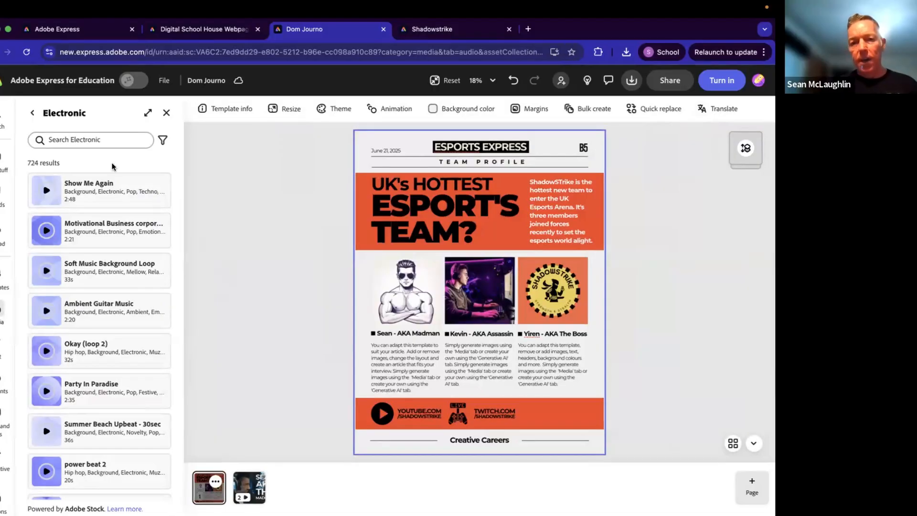
Switch from the audio library to the background elements and search them for a white geometric design
{"action": "left_click", "coordinate": [32, 113]}
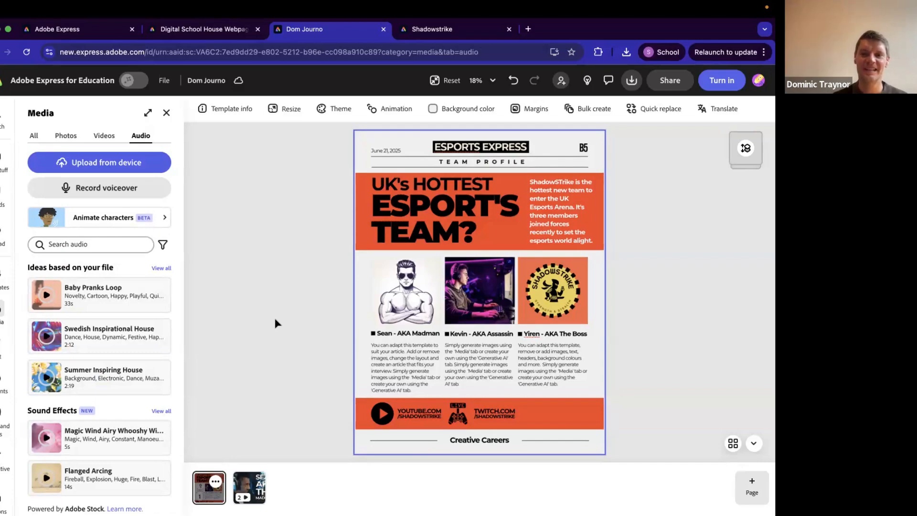
{"action": "left_click", "coordinate": [3, 380]}
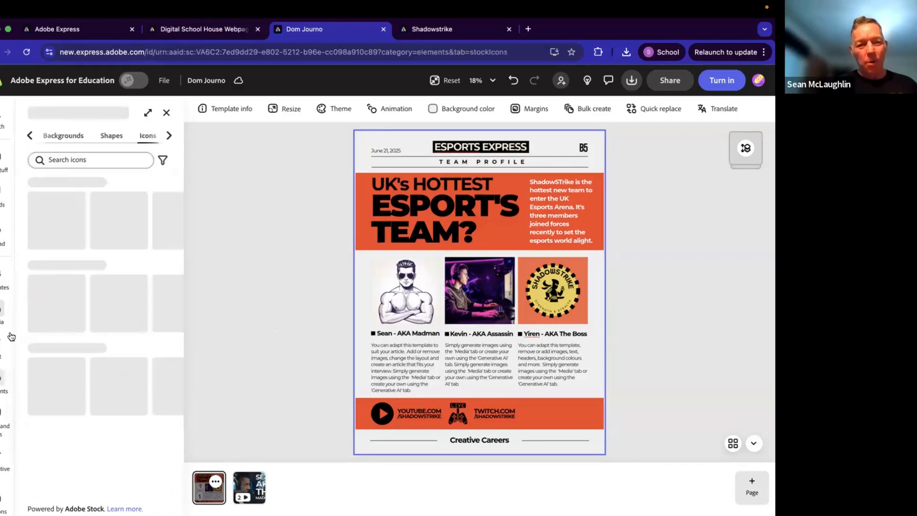
{"action": "left_click", "coordinate": [63, 136]}
{"action": "left_click", "coordinate": [56, 159]}
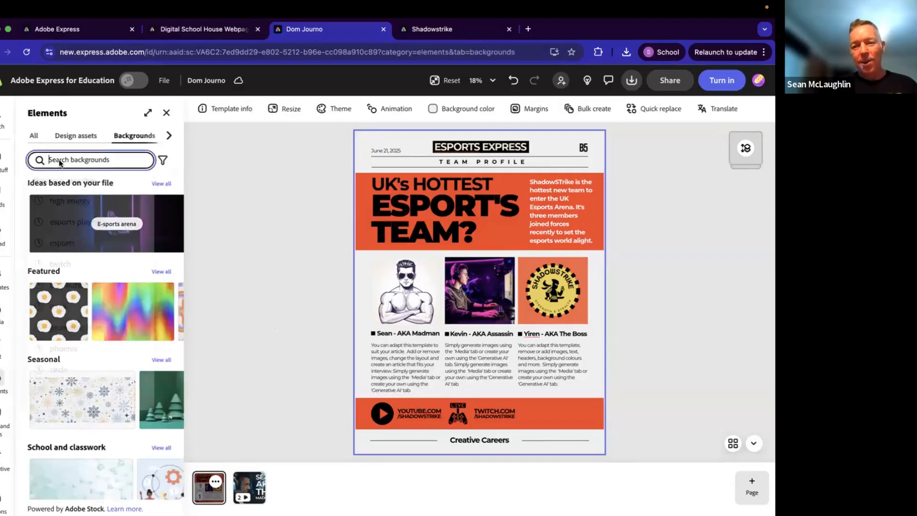
{"action": "type", "text": "white g"}
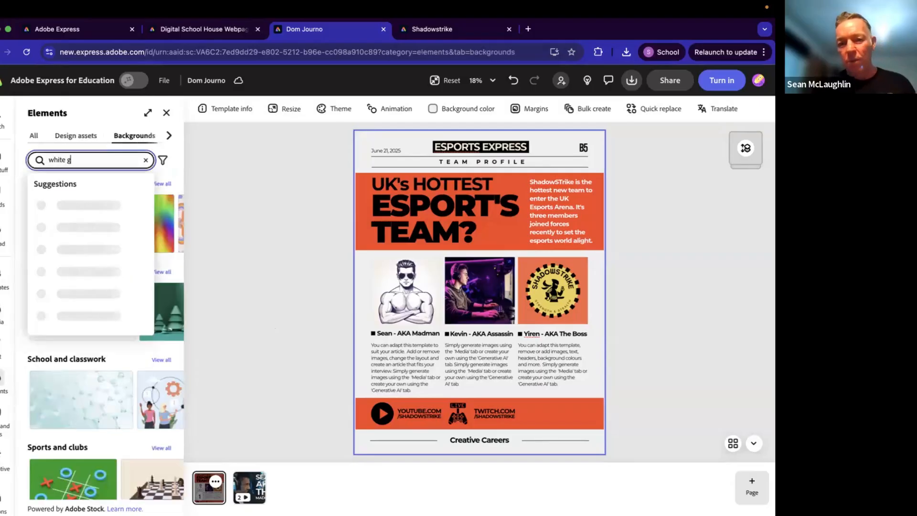
{"action": "type", "text": "eomteric"}
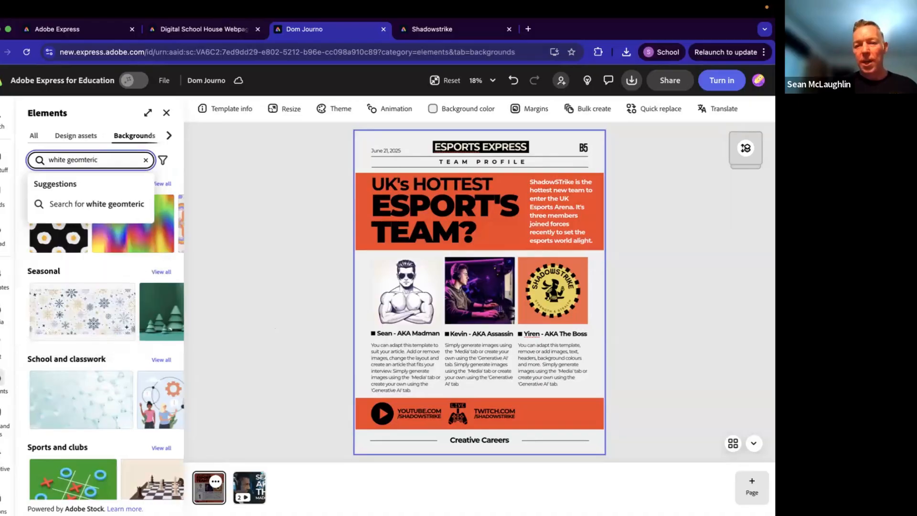
{"action": "key", "text": "Return"}
Broaden the background search to the correctly spelled term "geometric"
{"action": "left_click", "coordinate": [65, 159]}
{"action": "key", "text": "BackSpace"}
{"action": "key", "text": "BackSpace"}
{"action": "key", "text": "BackSpace"}
{"action": "key", "text": "BackSpace"}
{"action": "key", "text": "BackSpace"}
{"action": "key", "text": "BackSpace"}
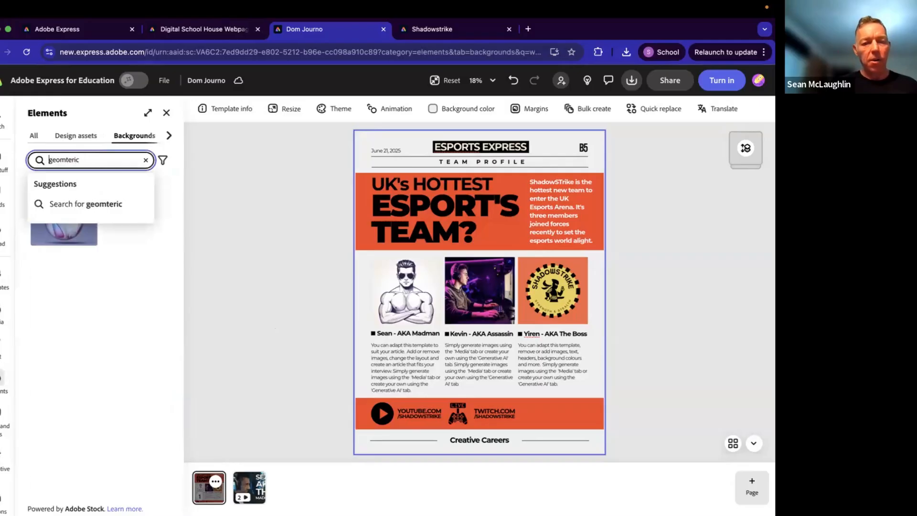
{"action": "key", "text": "Return"}
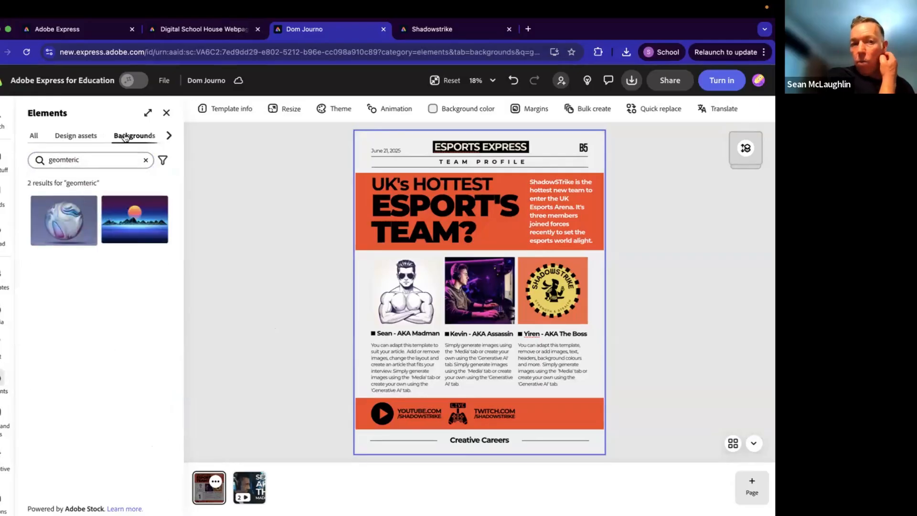
{"action": "left_click", "coordinate": [91, 158]}
{"action": "key", "text": "BackSpace"}
{"action": "key", "text": "BackSpace"}
{"action": "key", "text": "BackSpace"}
{"action": "key", "text": "BackSpace"}
{"action": "key", "text": "BackSpace"}
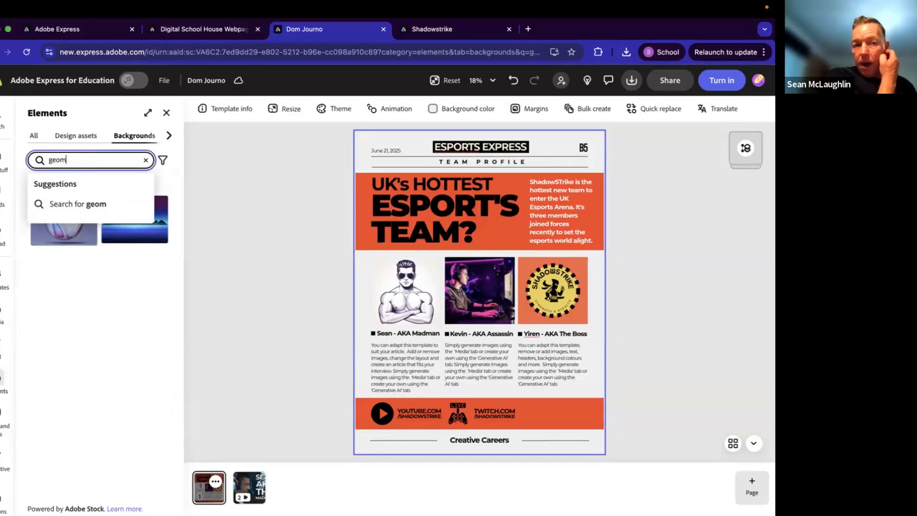
{"action": "type", "text": "etric"}
{"action": "key", "text": "Return"}
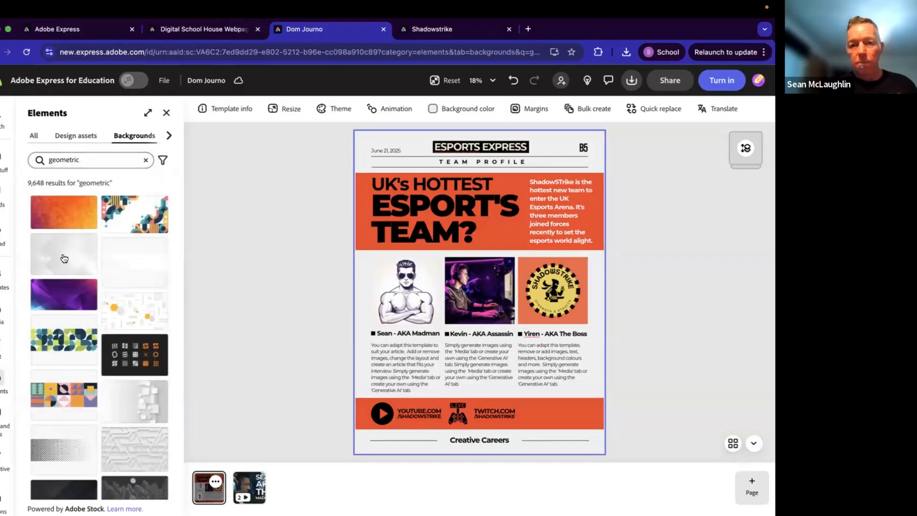
Try several geometric backgrounds on the team profile page and apply a subtle white one with light grey shading
{"action": "left_click", "coordinate": [64, 259]}
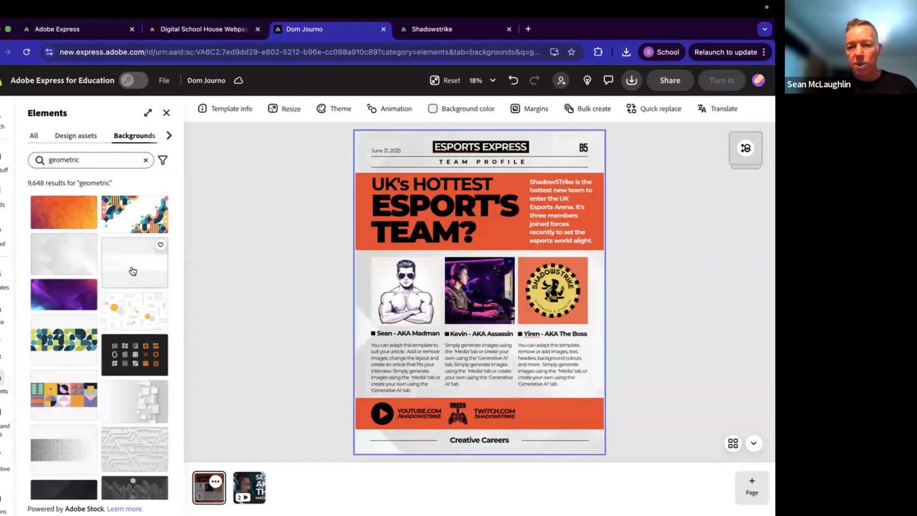
{"action": "left_click", "coordinate": [63, 451]}
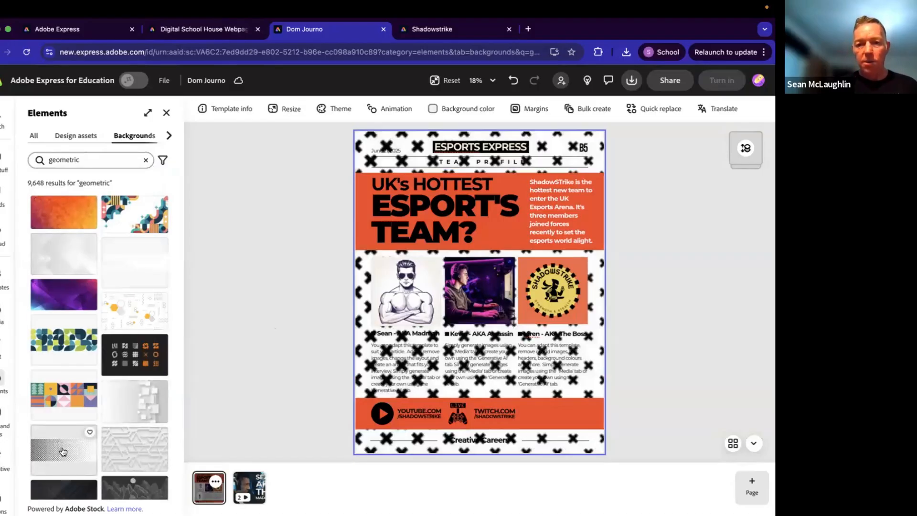
{"action": "left_click", "coordinate": [125, 454]}
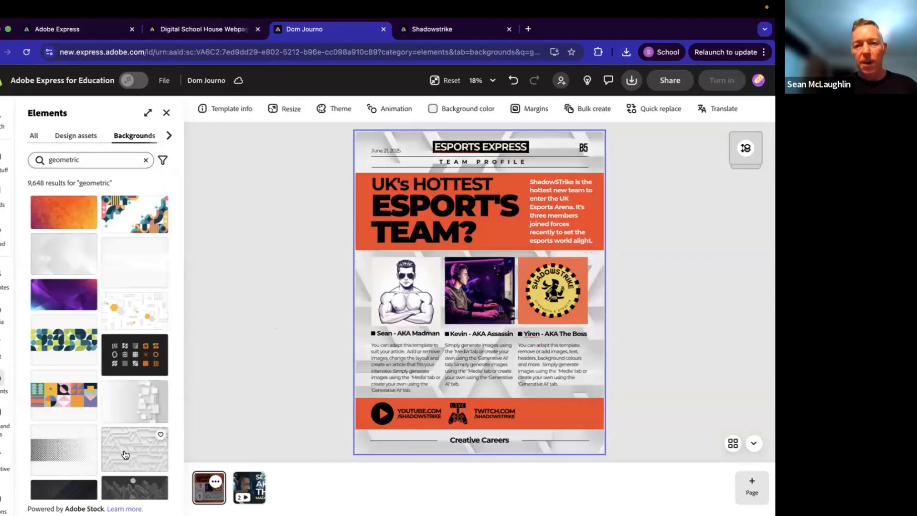
{"action": "scroll", "coordinate": [124, 453], "scroll_direction": "down", "scroll_amount": 10}
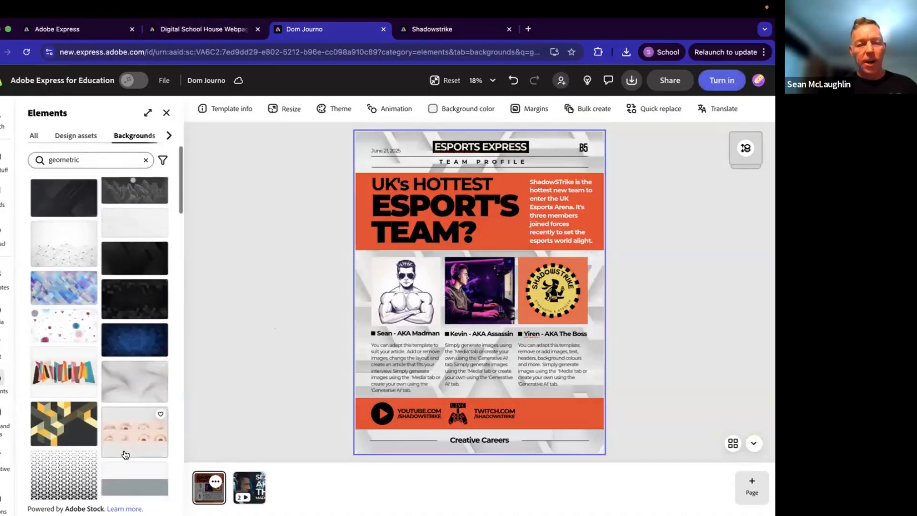
{"action": "scroll", "coordinate": [129, 406], "scroll_direction": "down", "scroll_amount": 3}
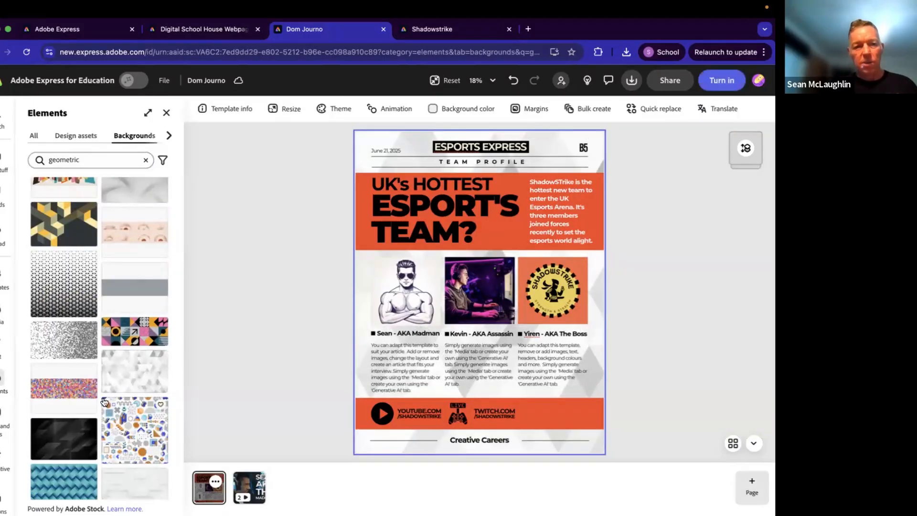
{"action": "scroll", "coordinate": [115, 397], "scroll_direction": "down", "scroll_amount": 6}
{"action": "scroll", "coordinate": [104, 401], "scroll_direction": "down", "scroll_amount": 1}
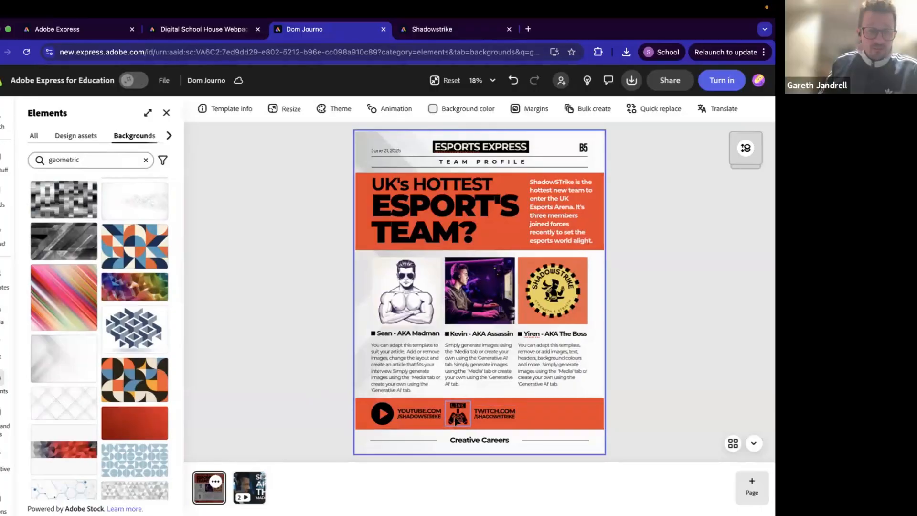
Search the icon elements for "instagram" and look through the matching icons
{"action": "scroll", "coordinate": [89, 145], "scroll_direction": "right", "scroll_amount": 2}
{"action": "left_click", "coordinate": [114, 137]}
{"action": "double_click", "coordinate": [85, 158]}
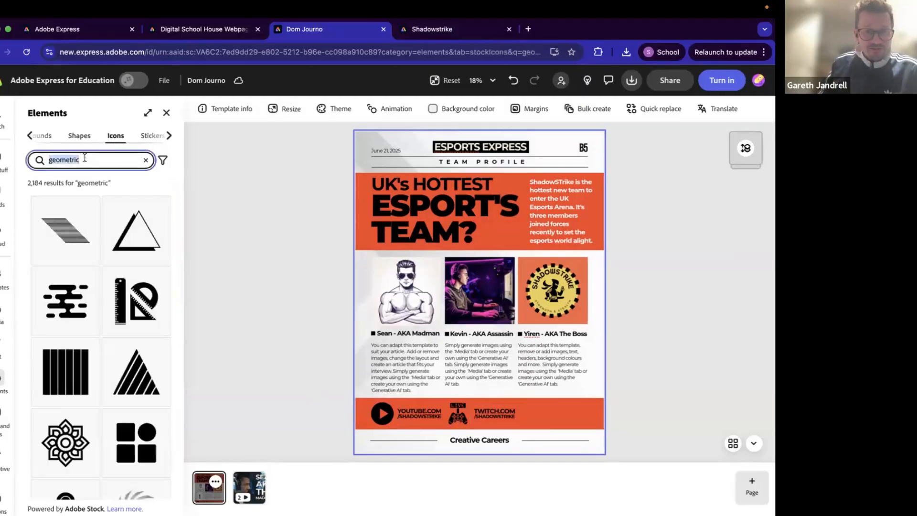
{"action": "type", "text": "instagram"}
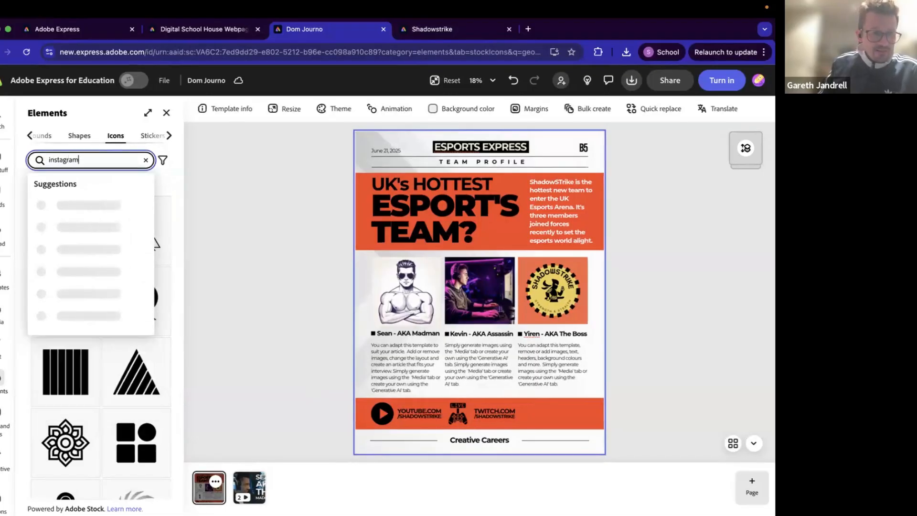
{"action": "key", "text": "Return"}
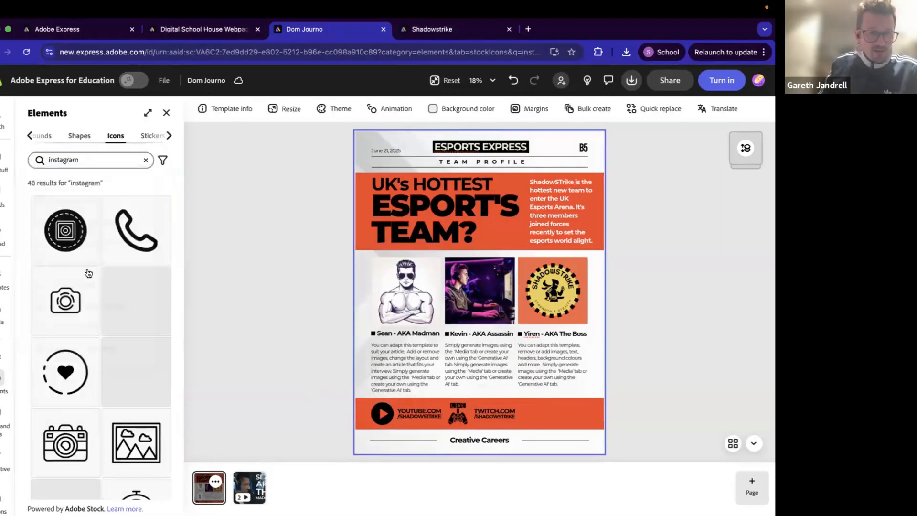
{"action": "scroll", "coordinate": [141, 375], "scroll_direction": "down", "scroll_amount": 2}
{"action": "scroll", "coordinate": [141, 375], "scroll_direction": "up", "scroll_amount": 2}
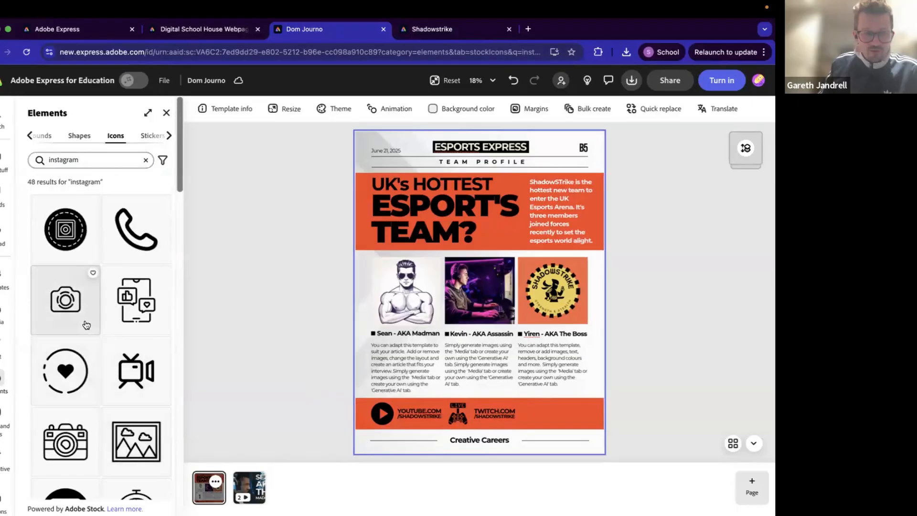
Add the round black camera-style icon, shrink it and place it beside the Twitch address in the orange footer band
{"action": "left_click", "coordinate": [67, 234]}
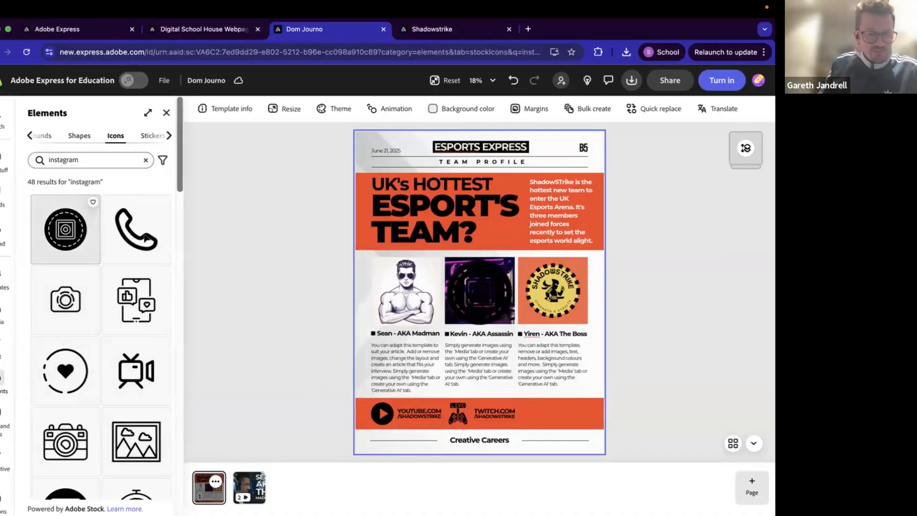
{"action": "left_click_drag", "start_coordinate": [488, 297], "coordinate": [547, 411]}
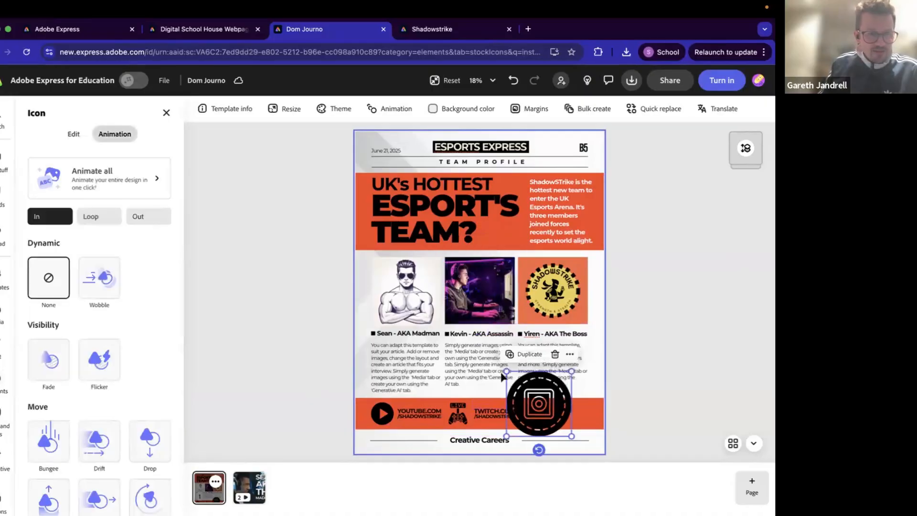
{"action": "left_click_drag", "start_coordinate": [506, 371], "coordinate": [528, 416]}
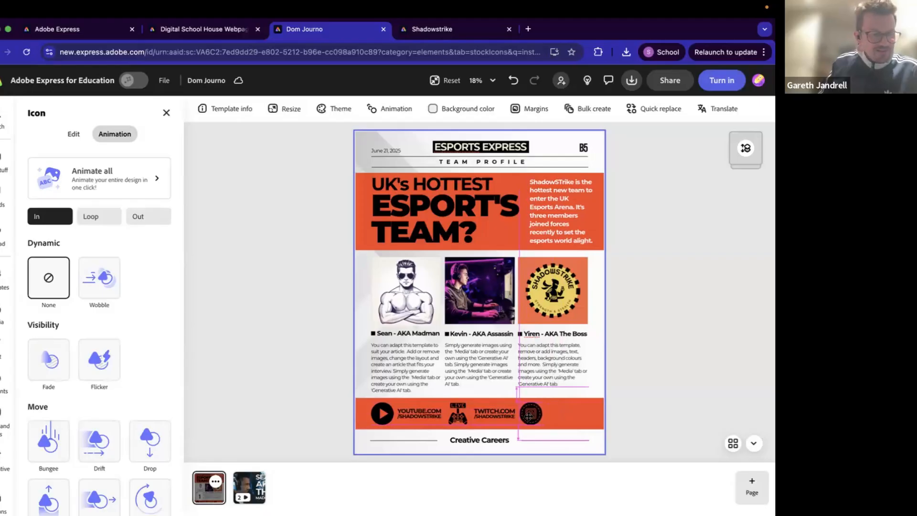
{"action": "left_click_drag", "start_coordinate": [528, 416], "coordinate": [528, 416]}
{"action": "left_click", "coordinate": [496, 420]}
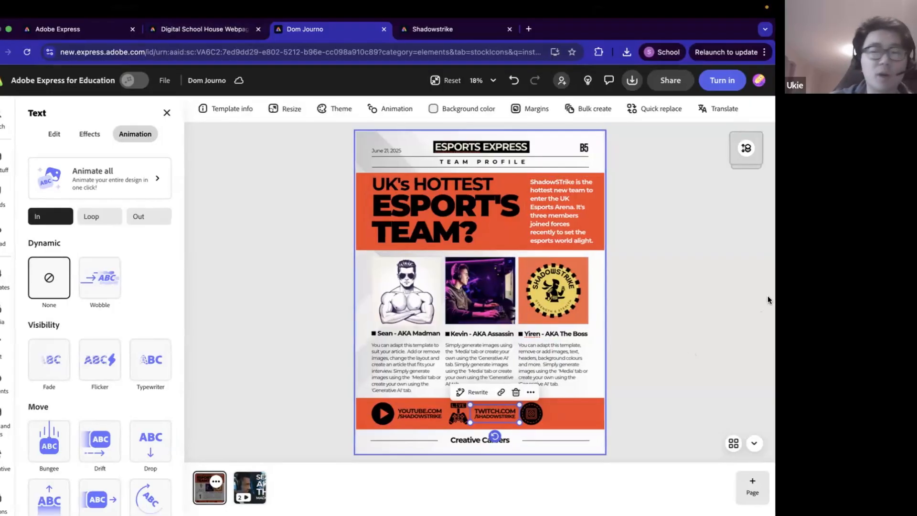
{"action": "key", "text": "ctrl+Left"}
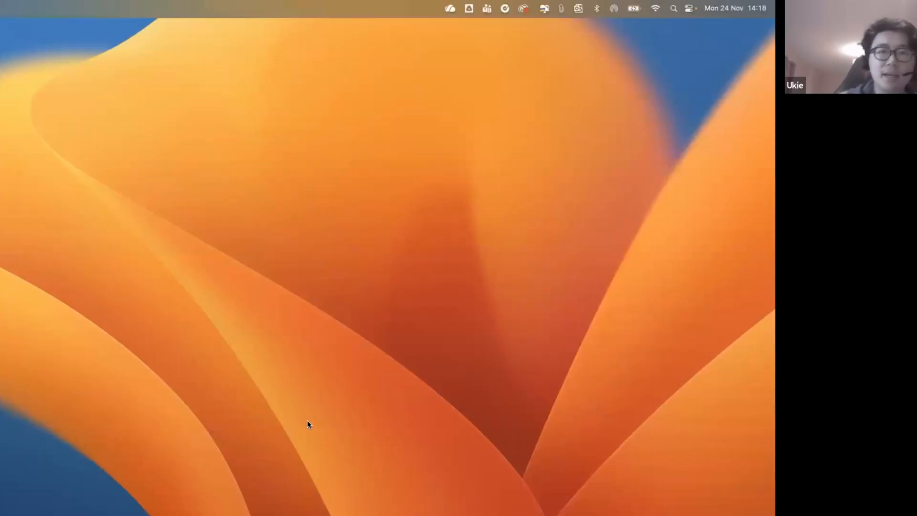